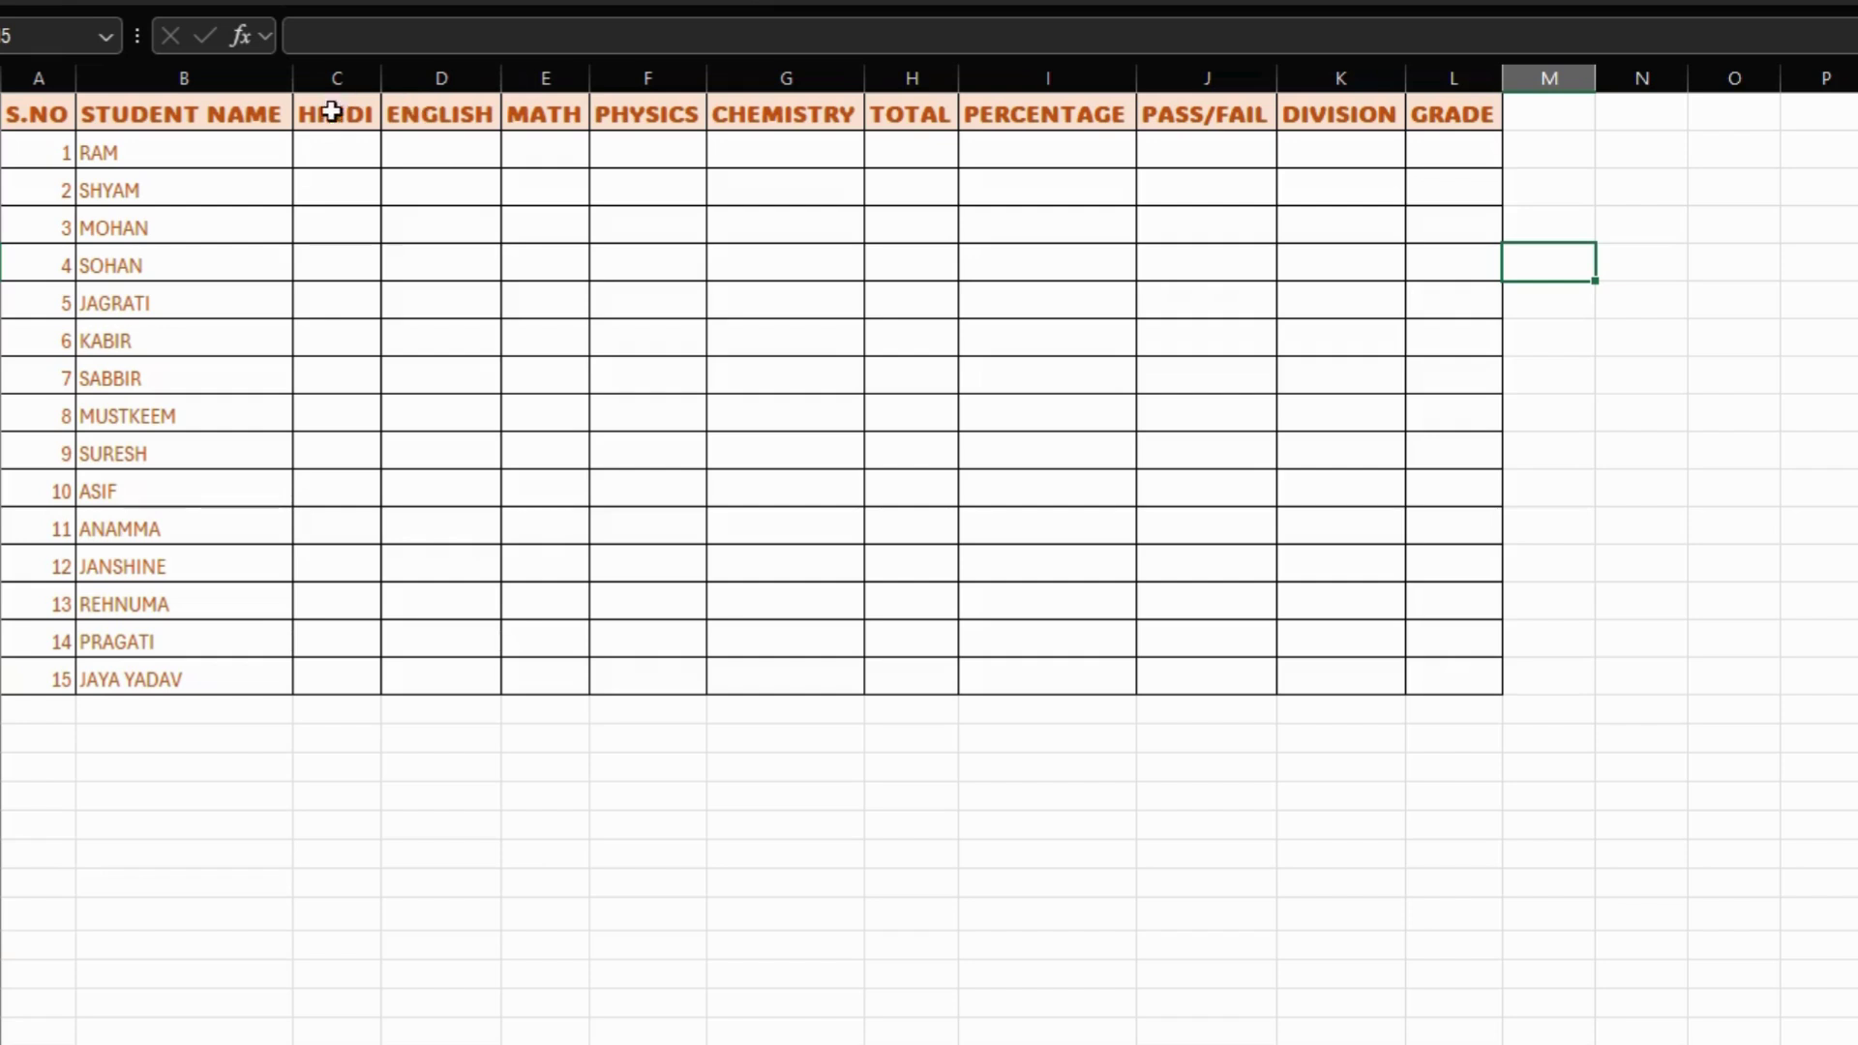
- Fill all five subject mark columns, C2:G16, with random marks using the formula =RANDBETWEEN(23,99)
click(326, 147)
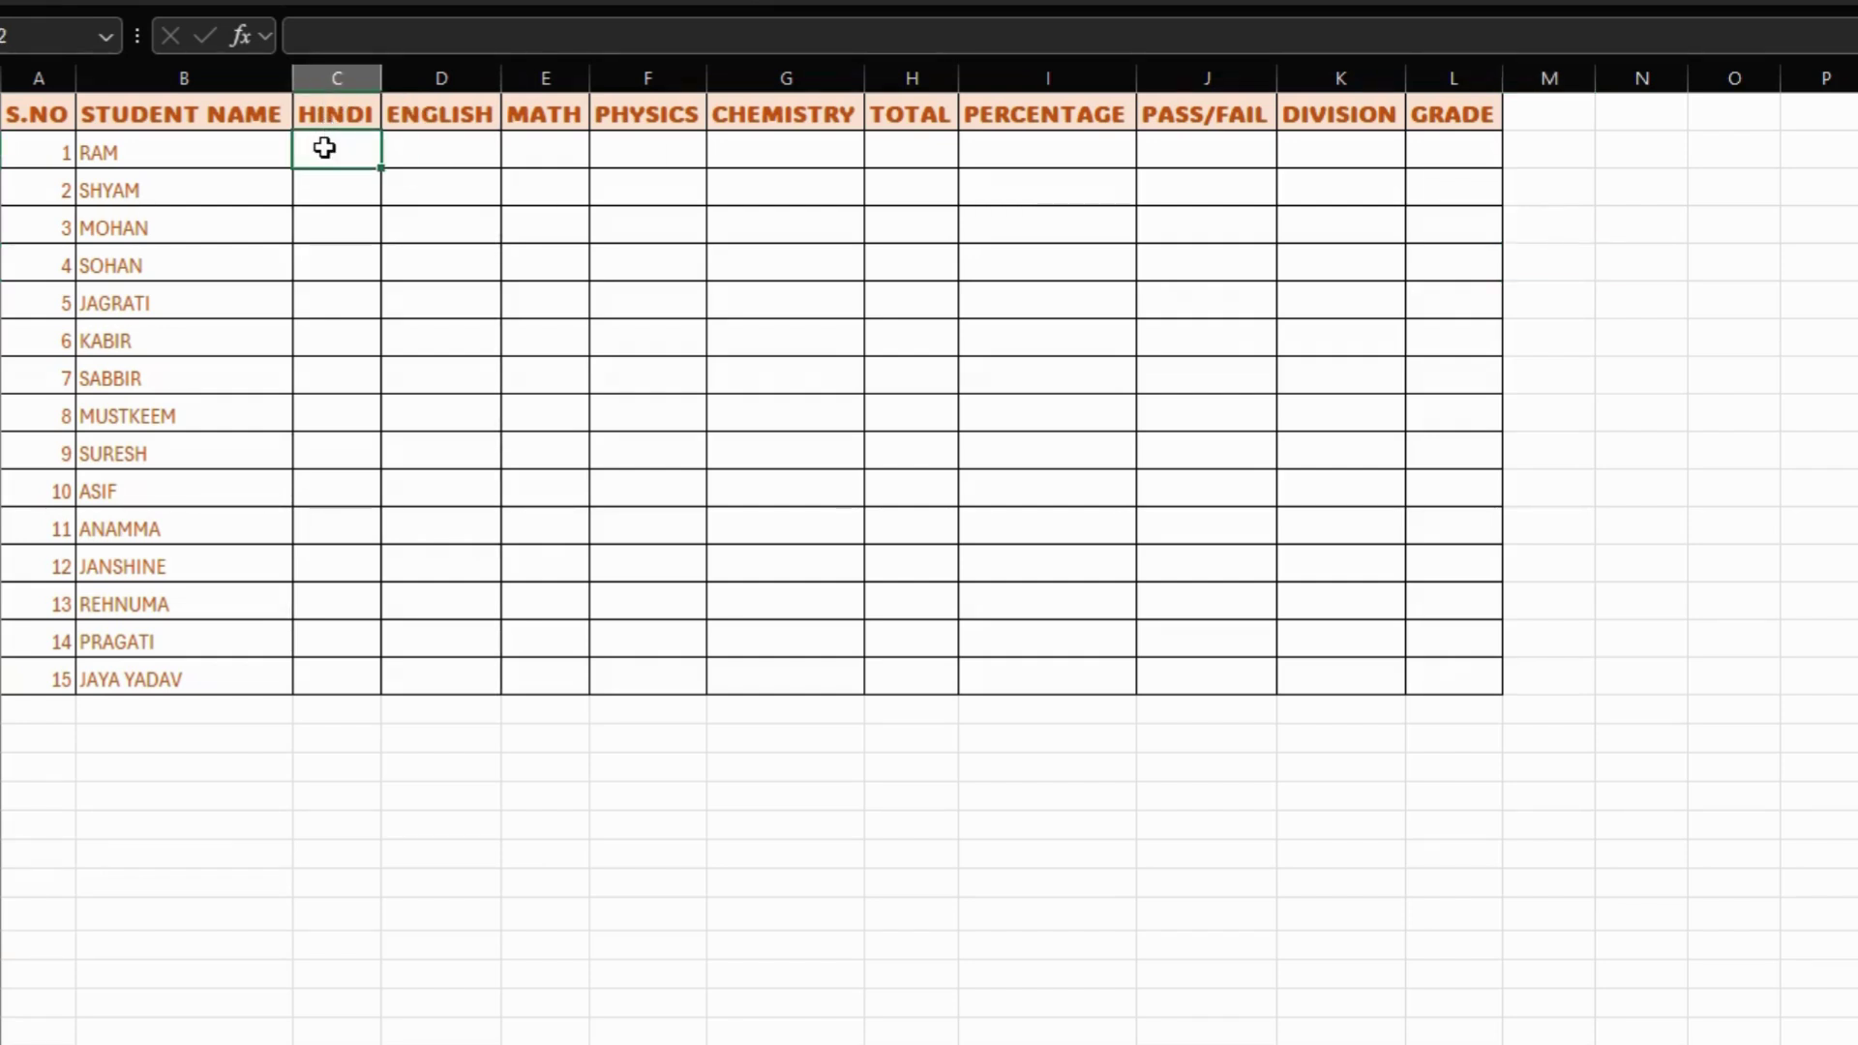
mouse_move(324, 147)
mouse_down()
mouse_move(738, 402)
mouse_move(804, 556)
mouse_move(815, 683)
mouse_up()
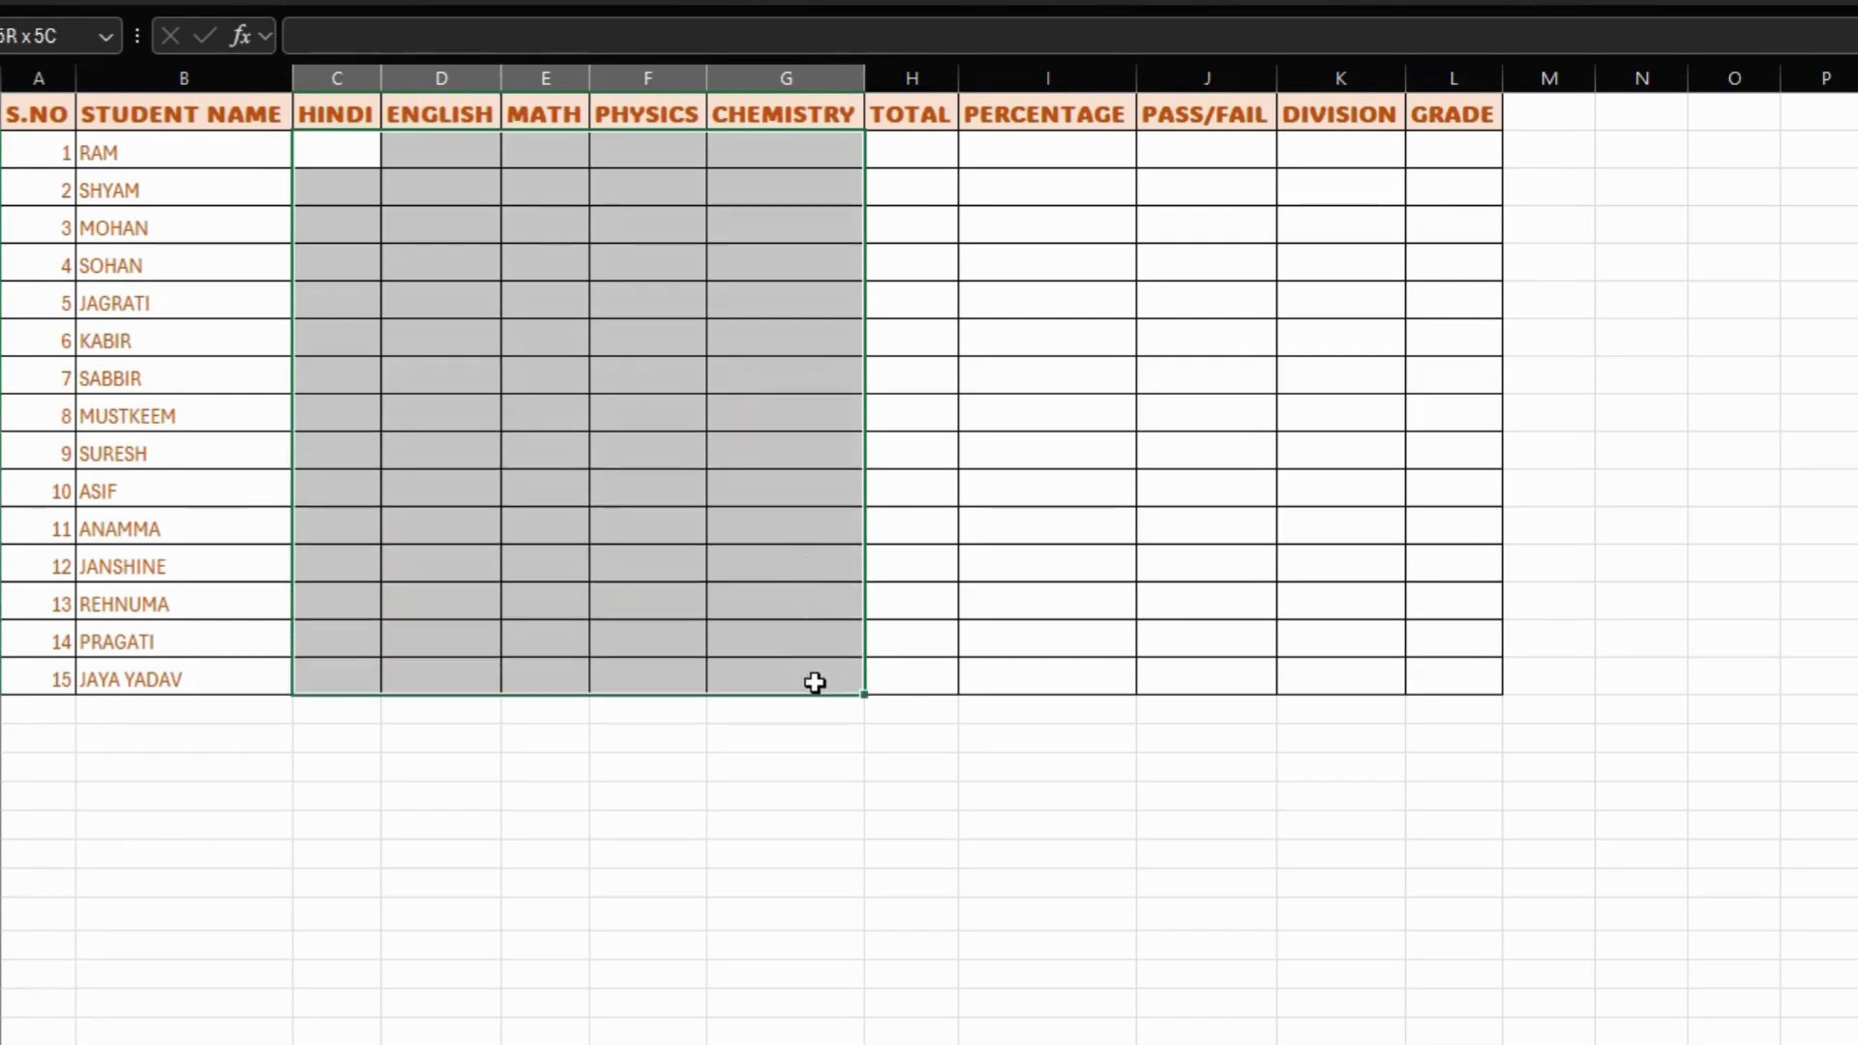
text(=RAND)
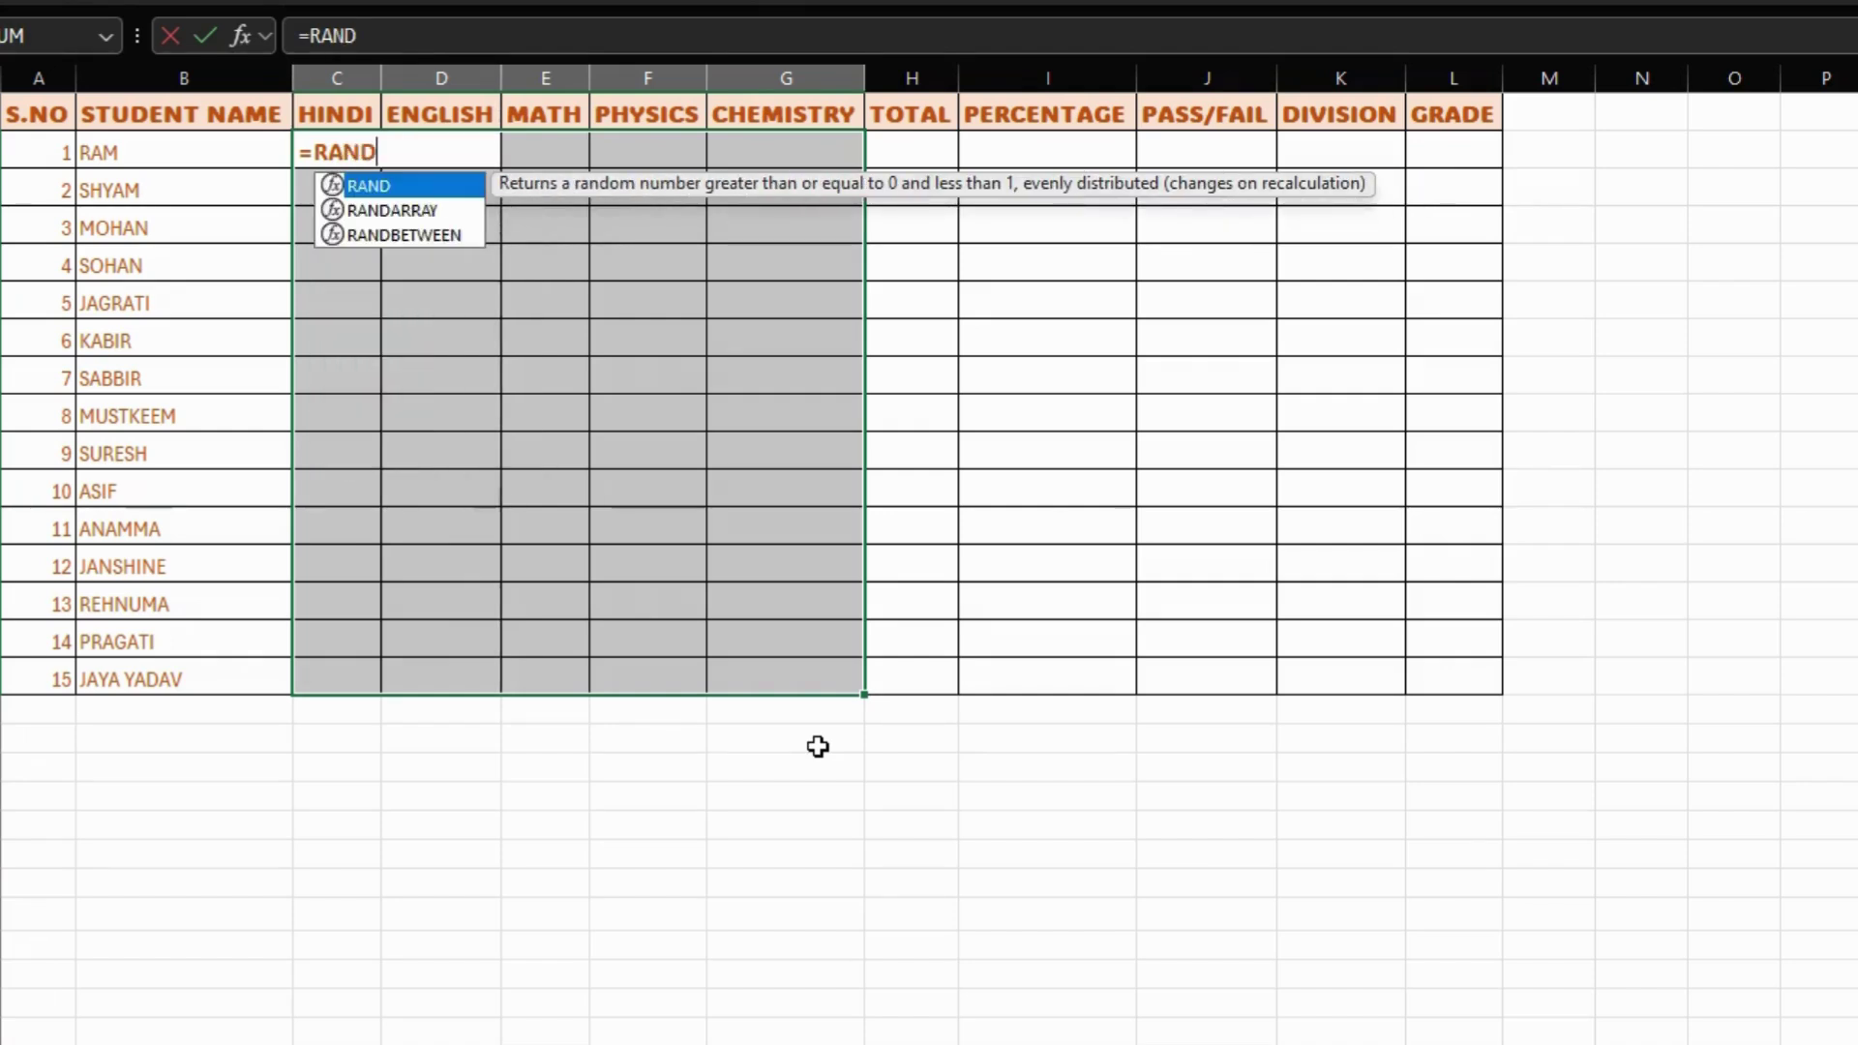
key(Down)
key(Down)
key(Tab)
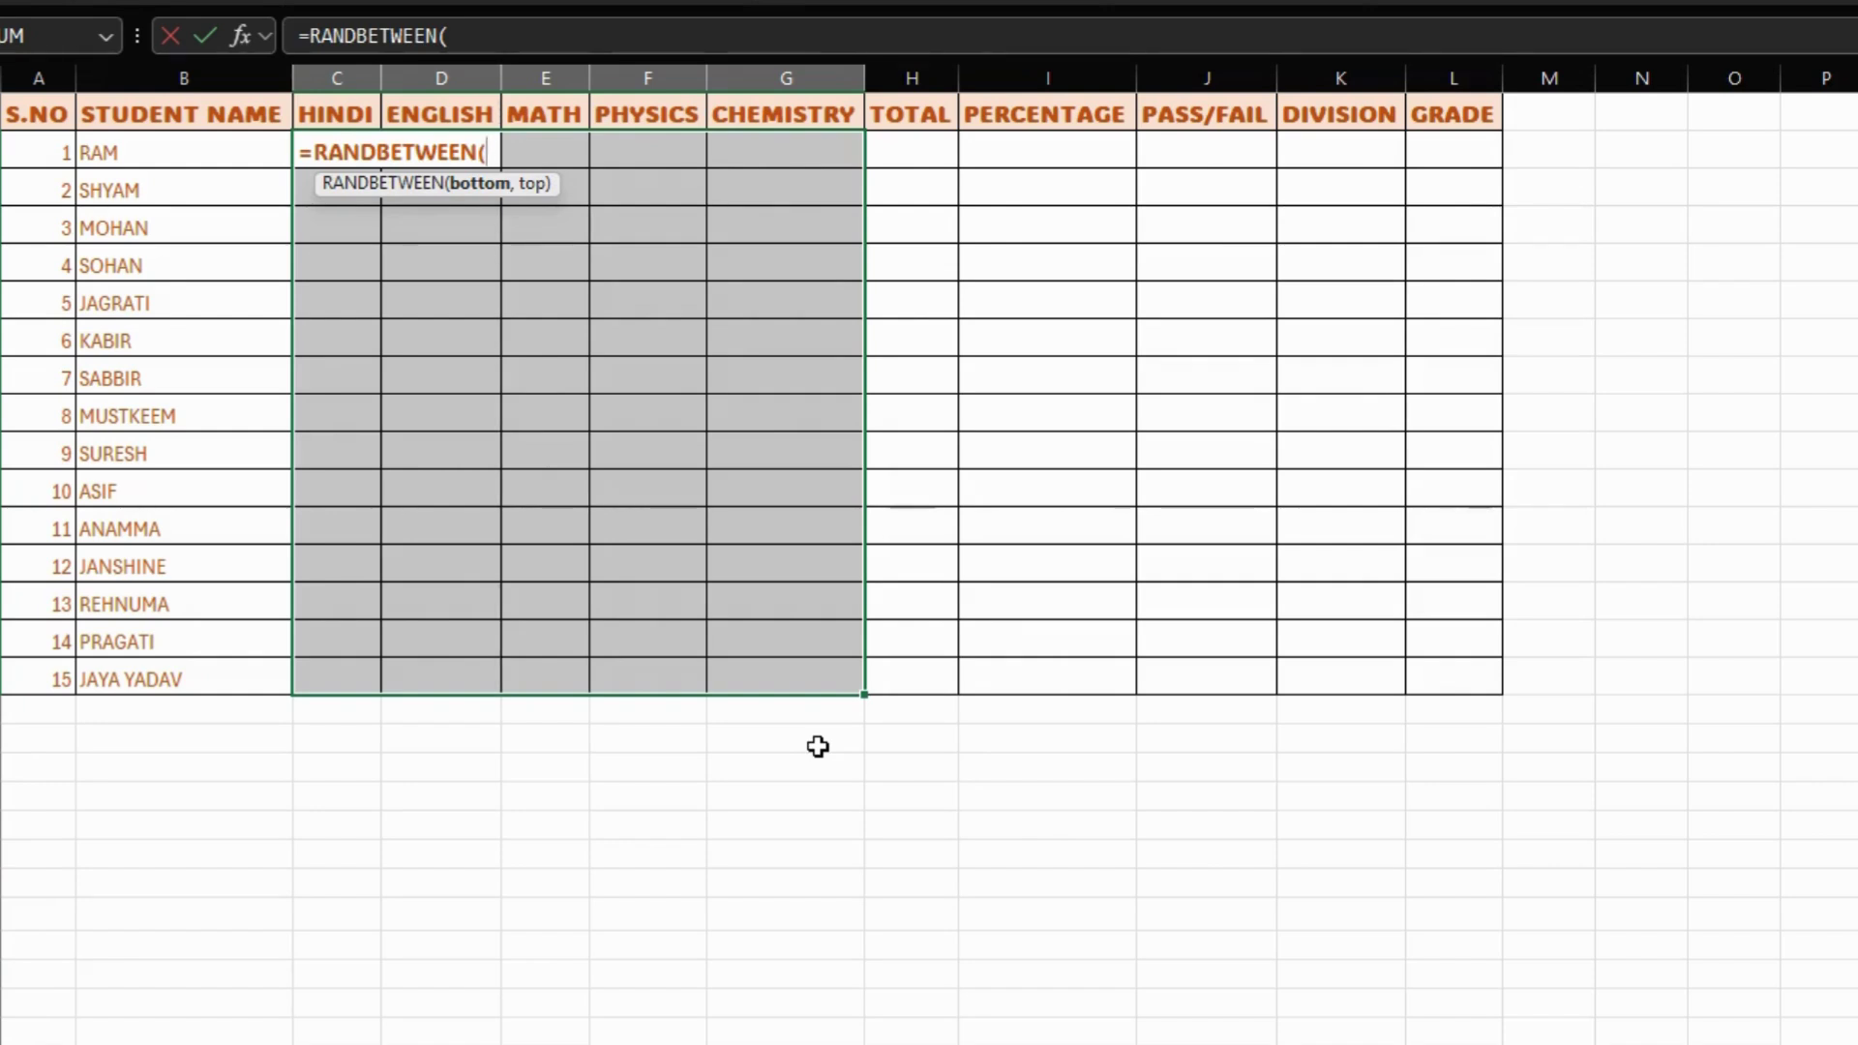
text(23)
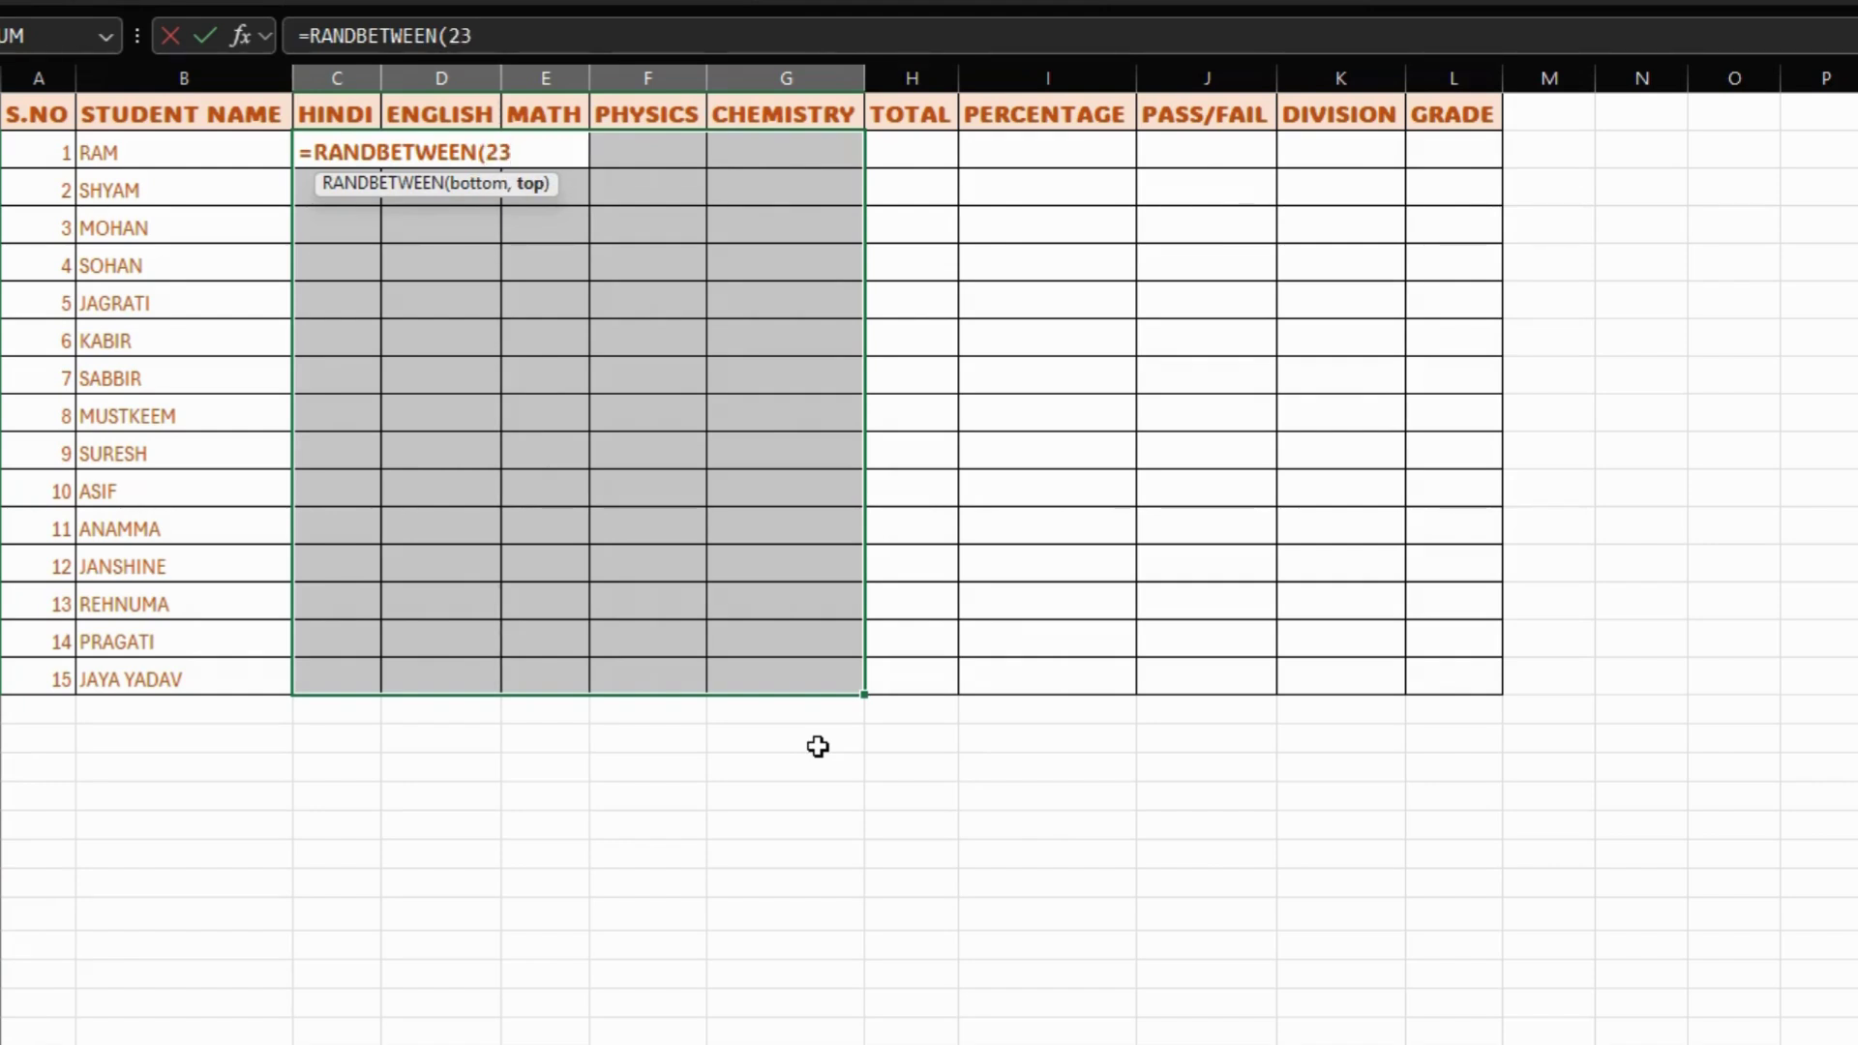
text(,99))
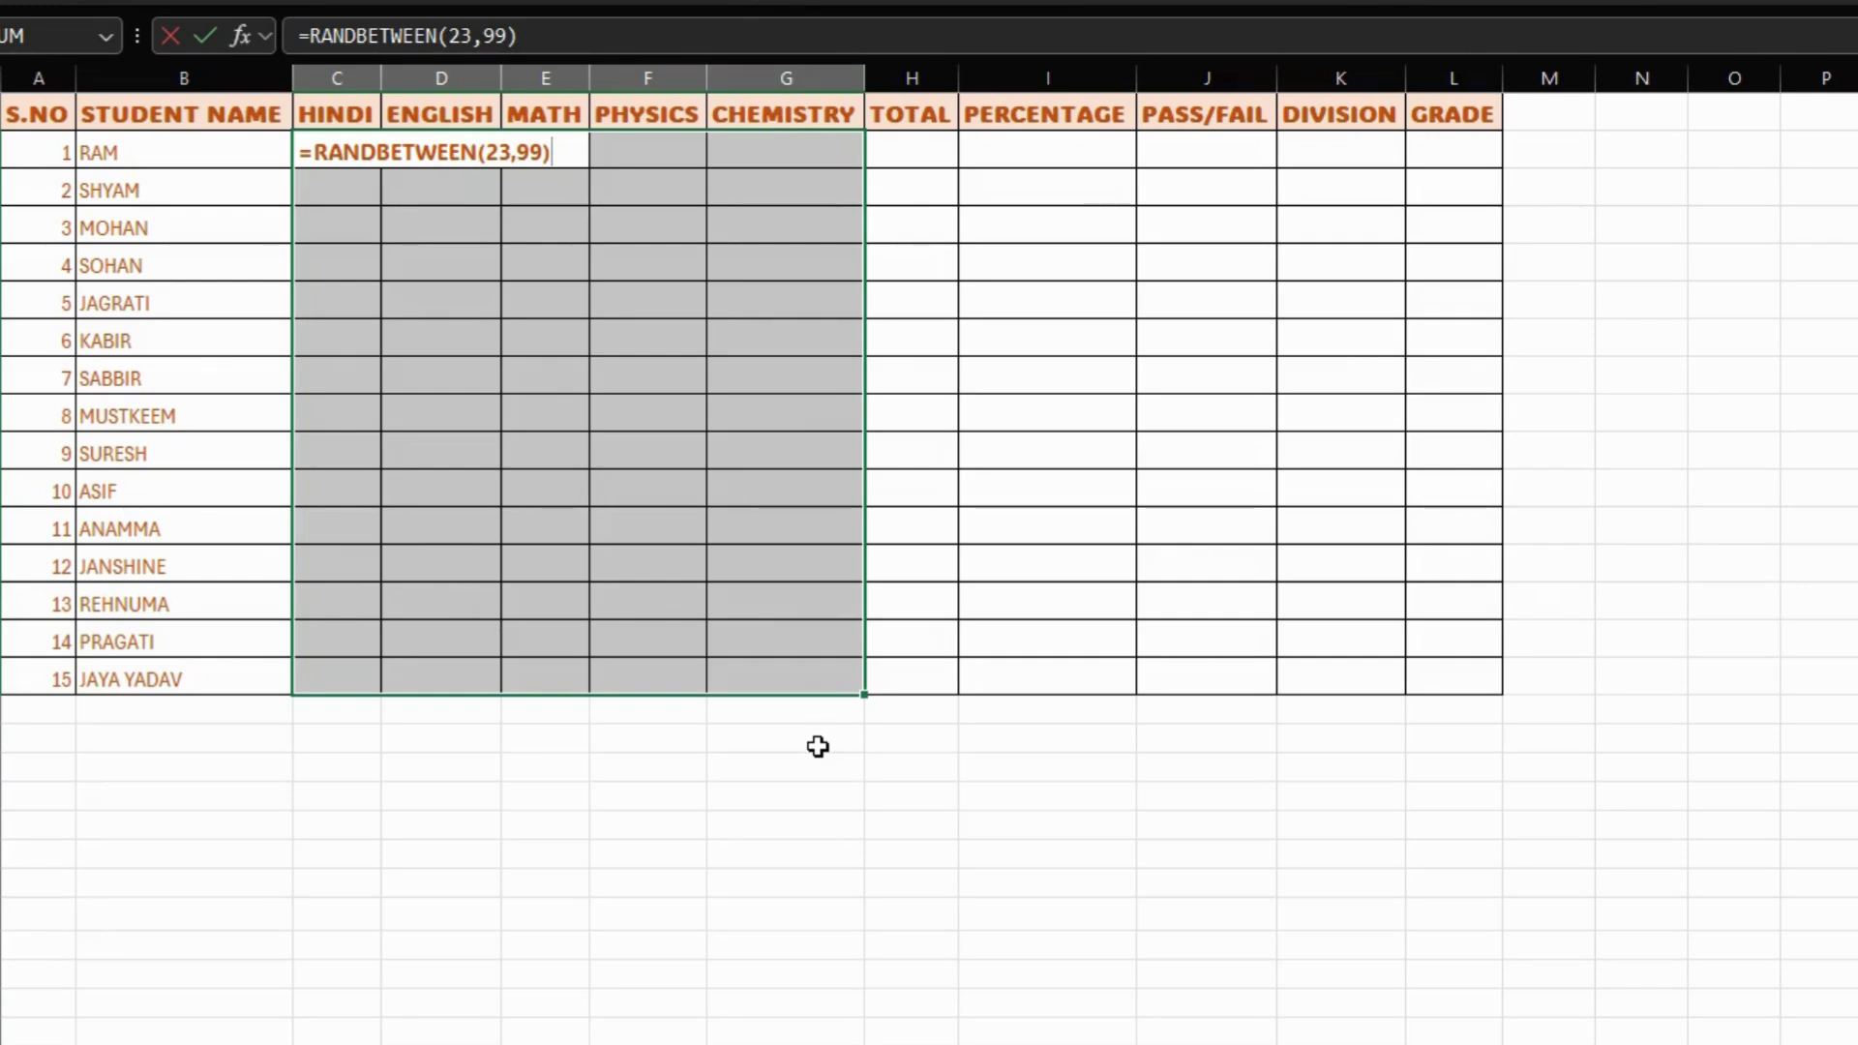
key(ctrl+Return)
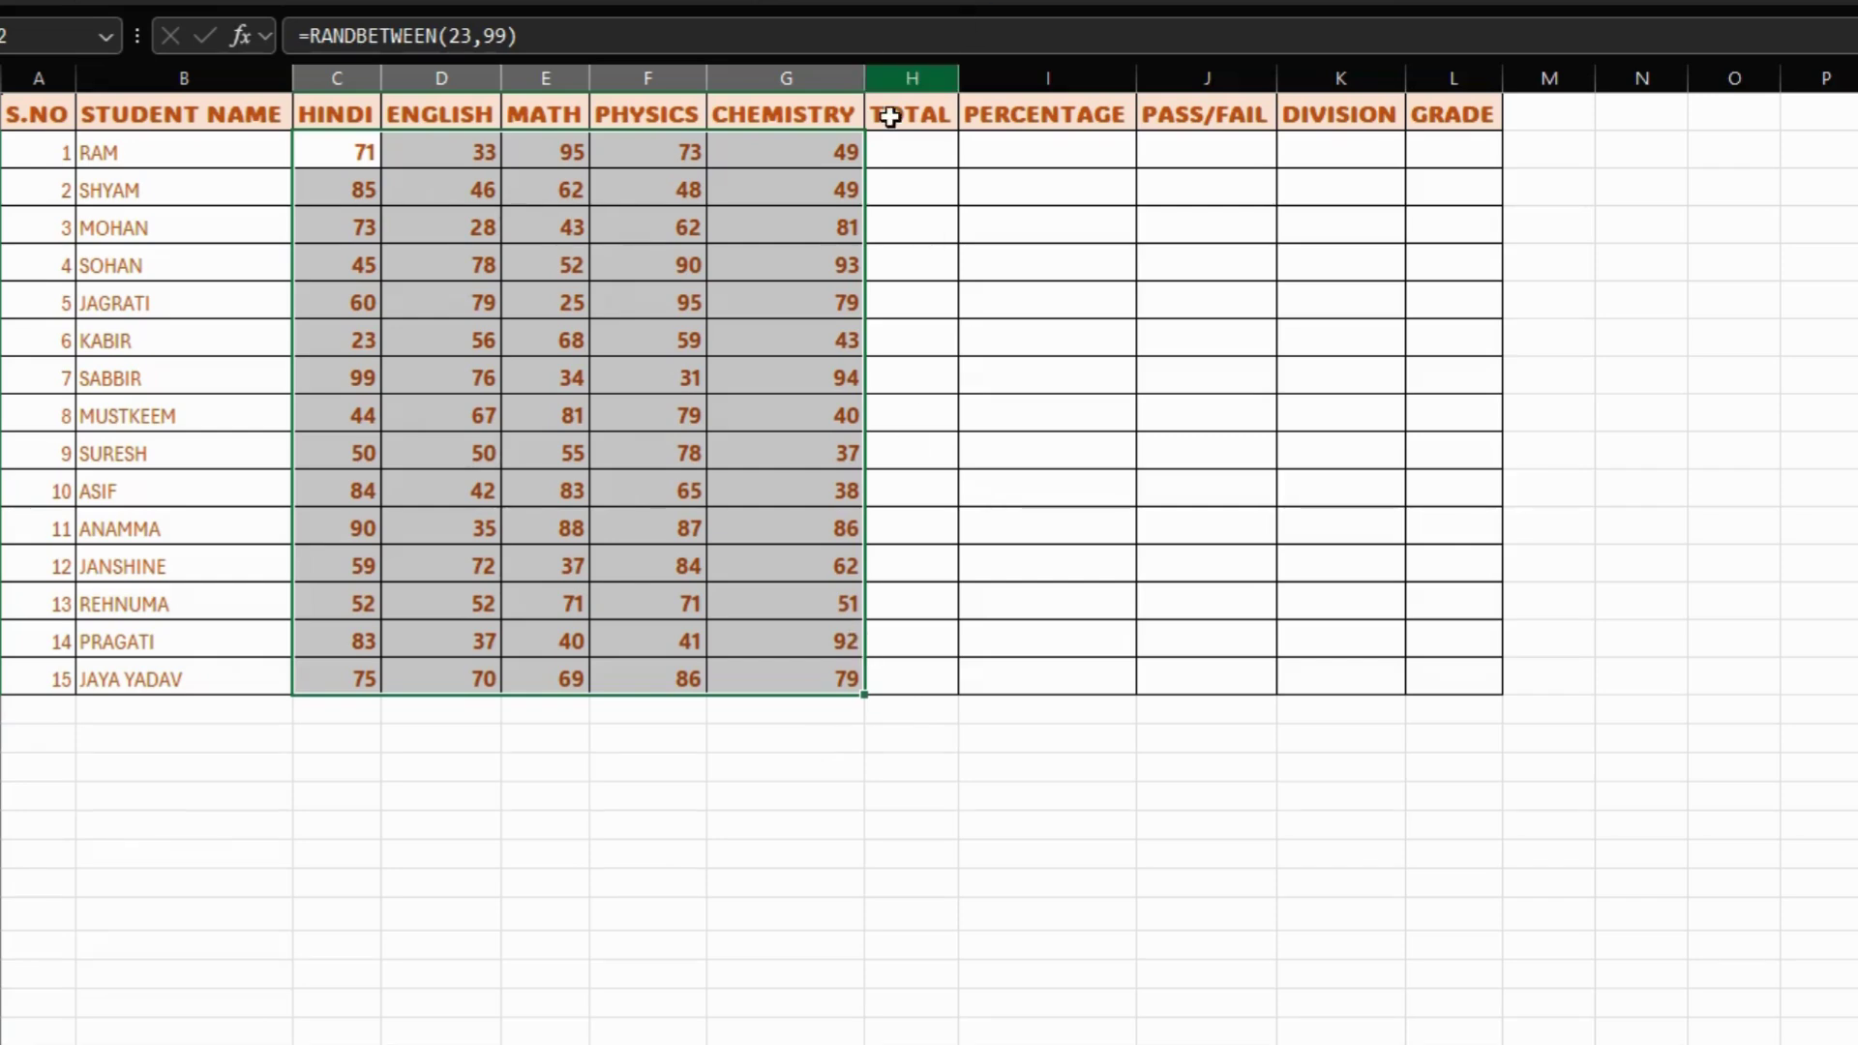
- Add up the first student's five subject marks in H2 with =SUM(C2:G2)
click(916, 155)
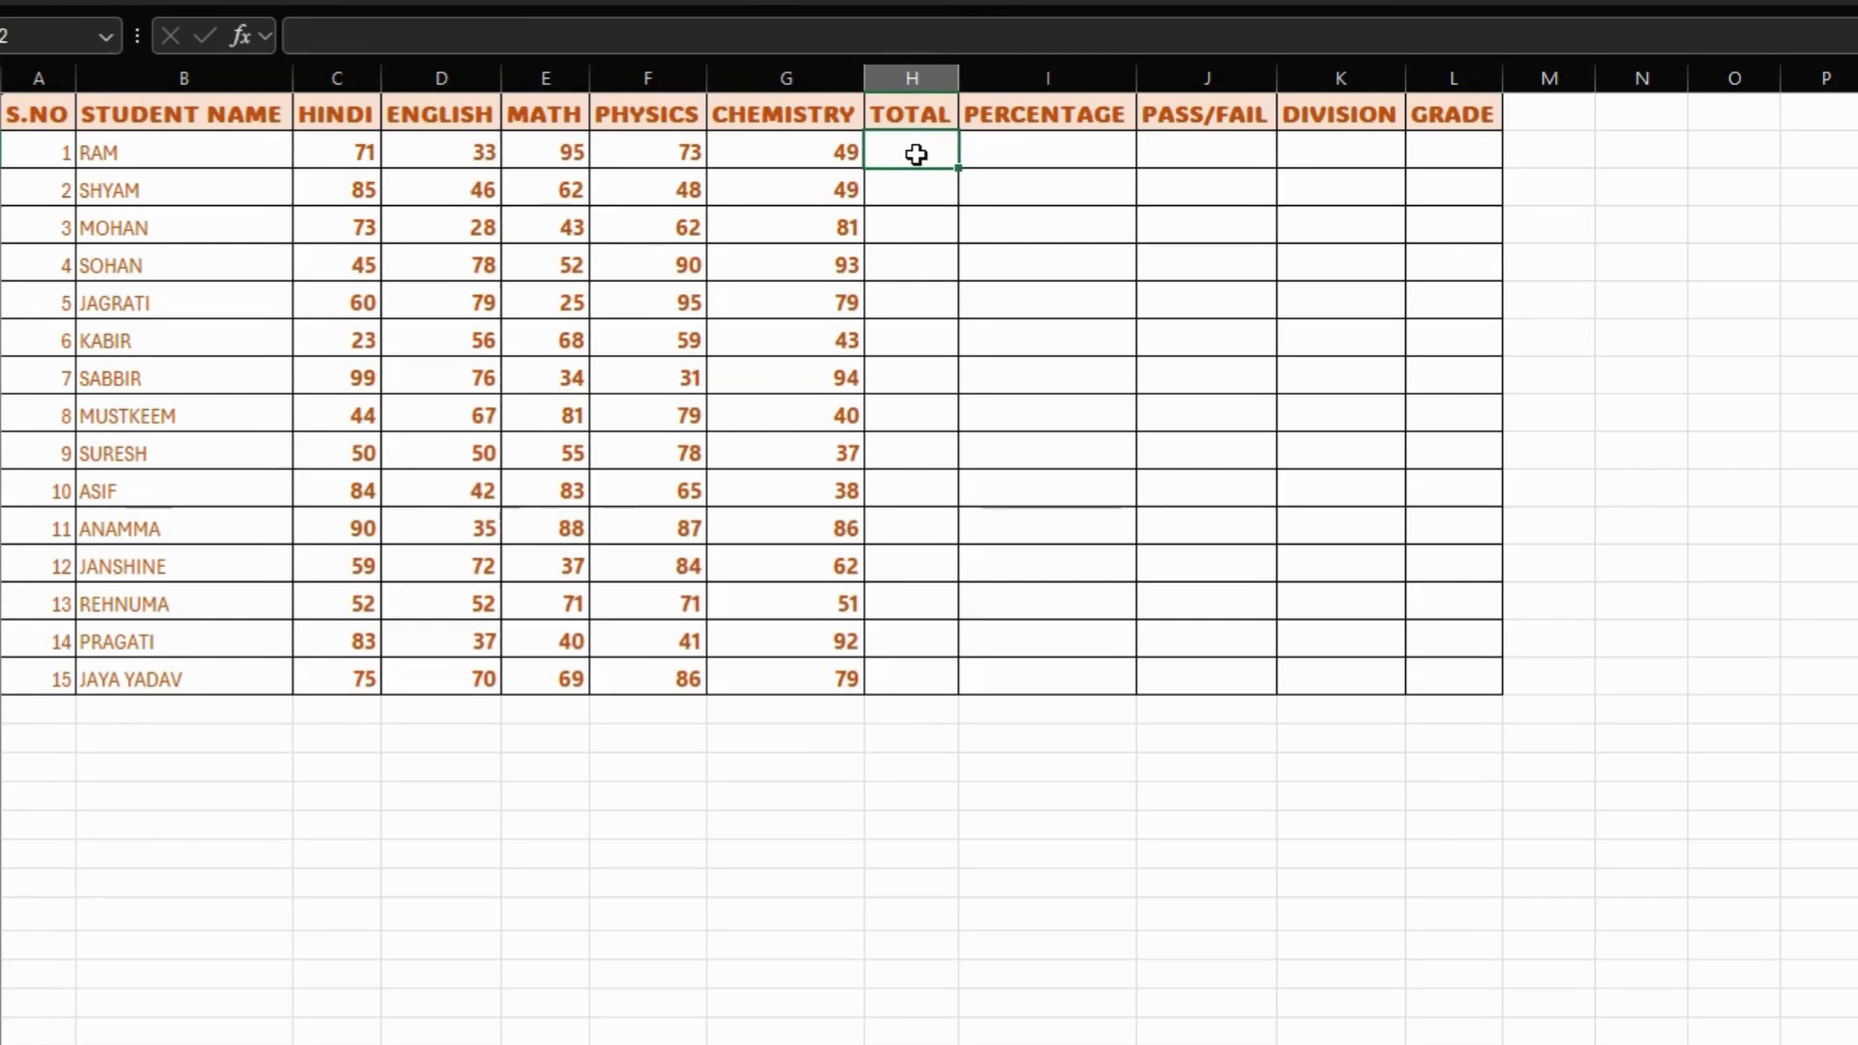
key(alt+equal)
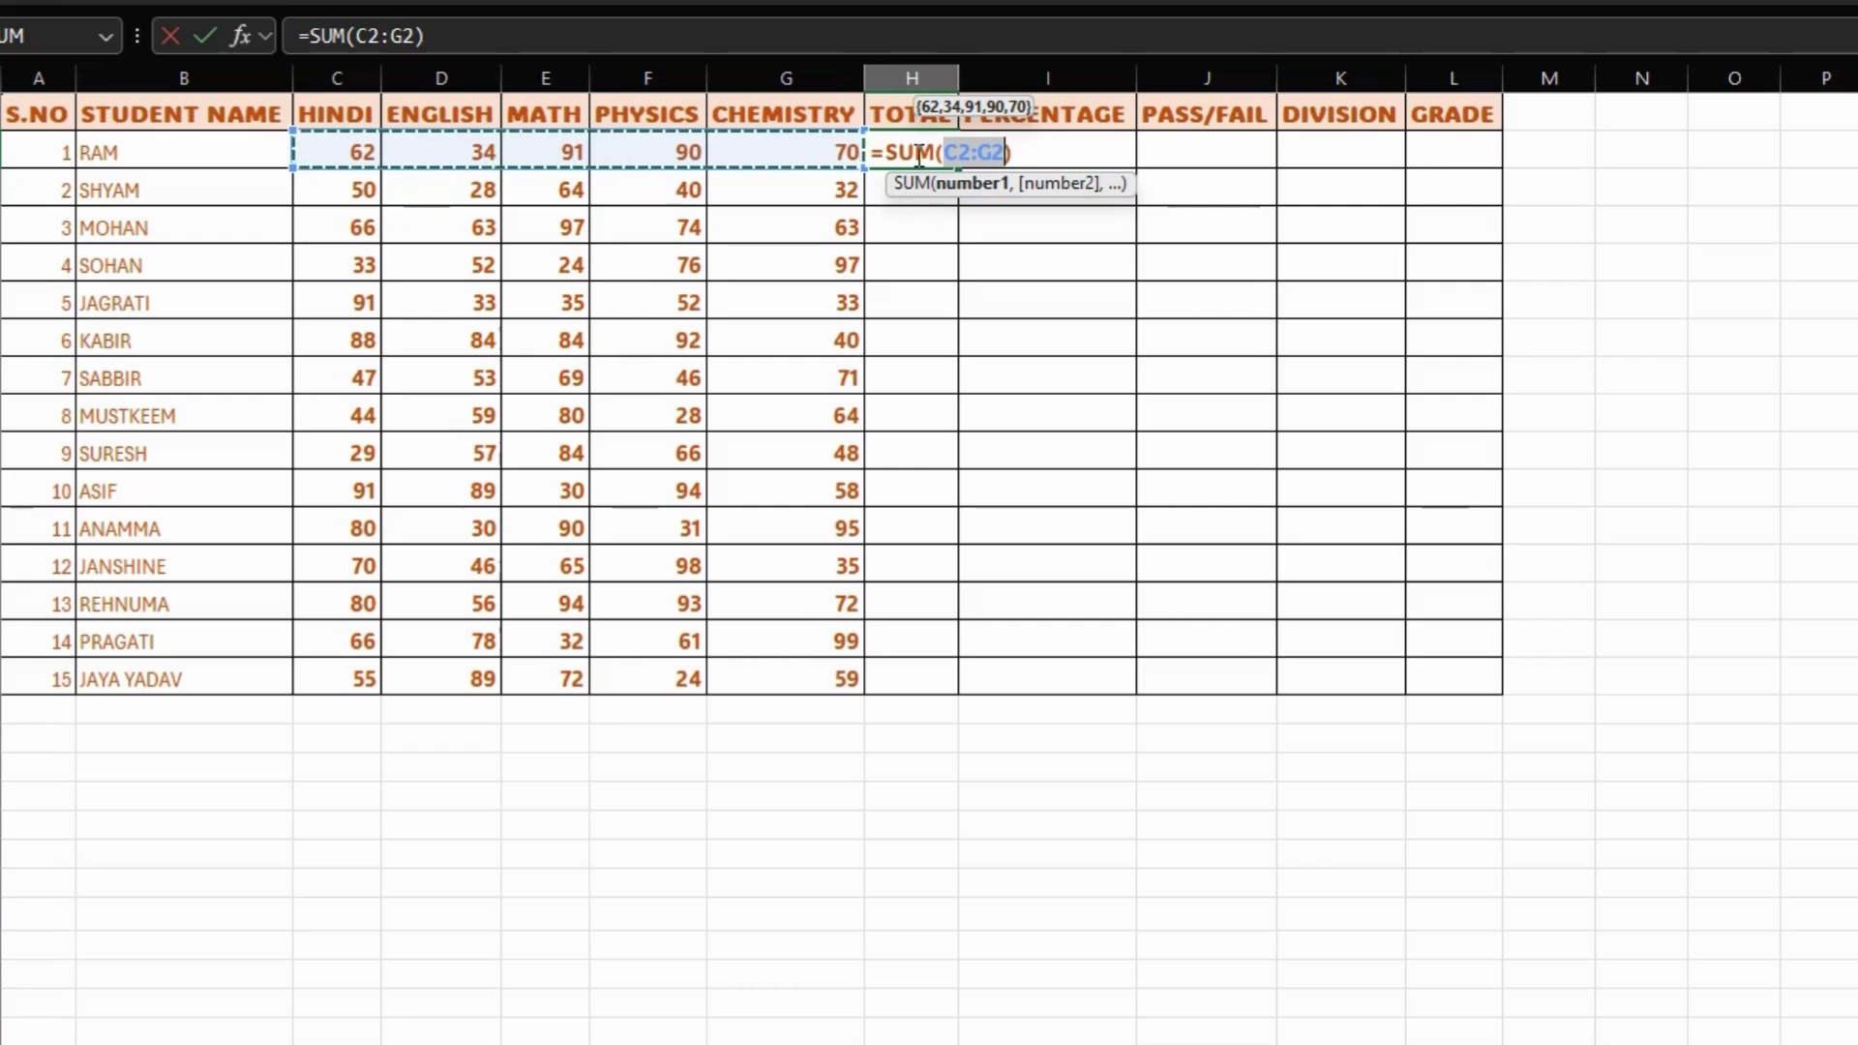
key(Return)
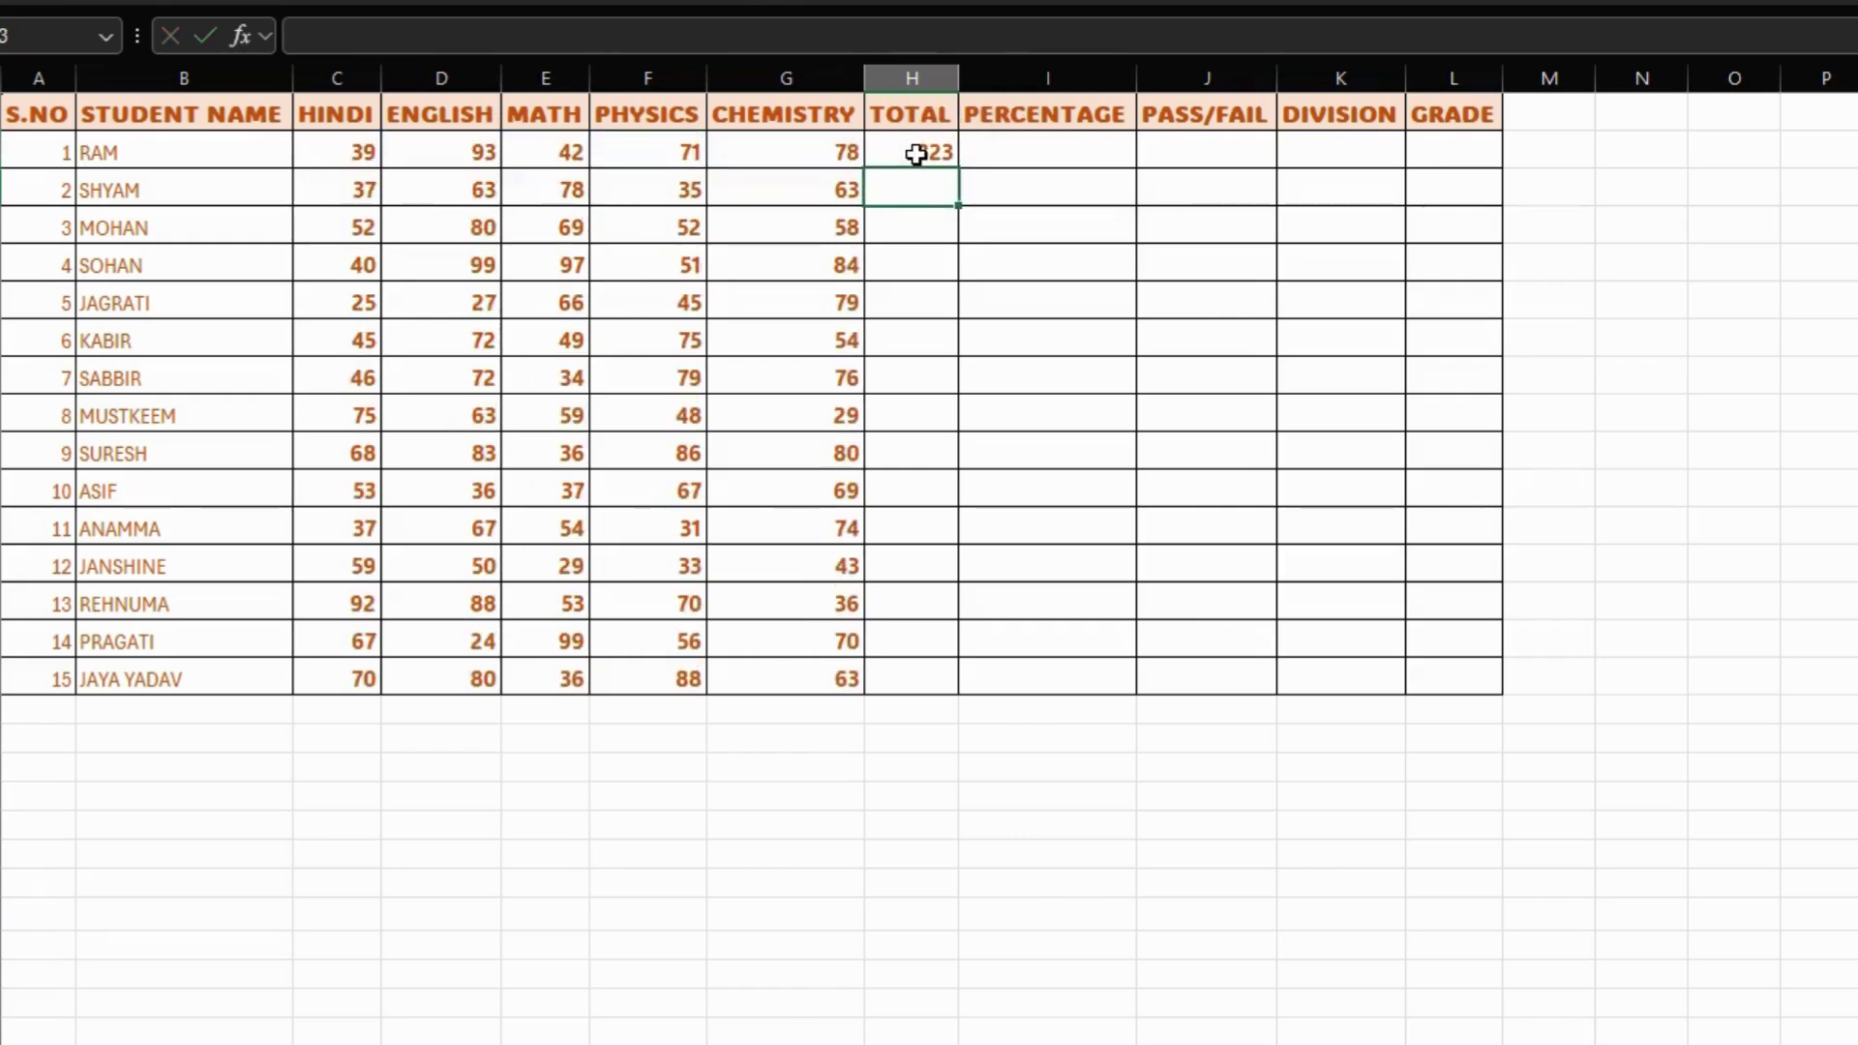
- Fill the total formula from H2 down through H16 for all the students
click(943, 145)
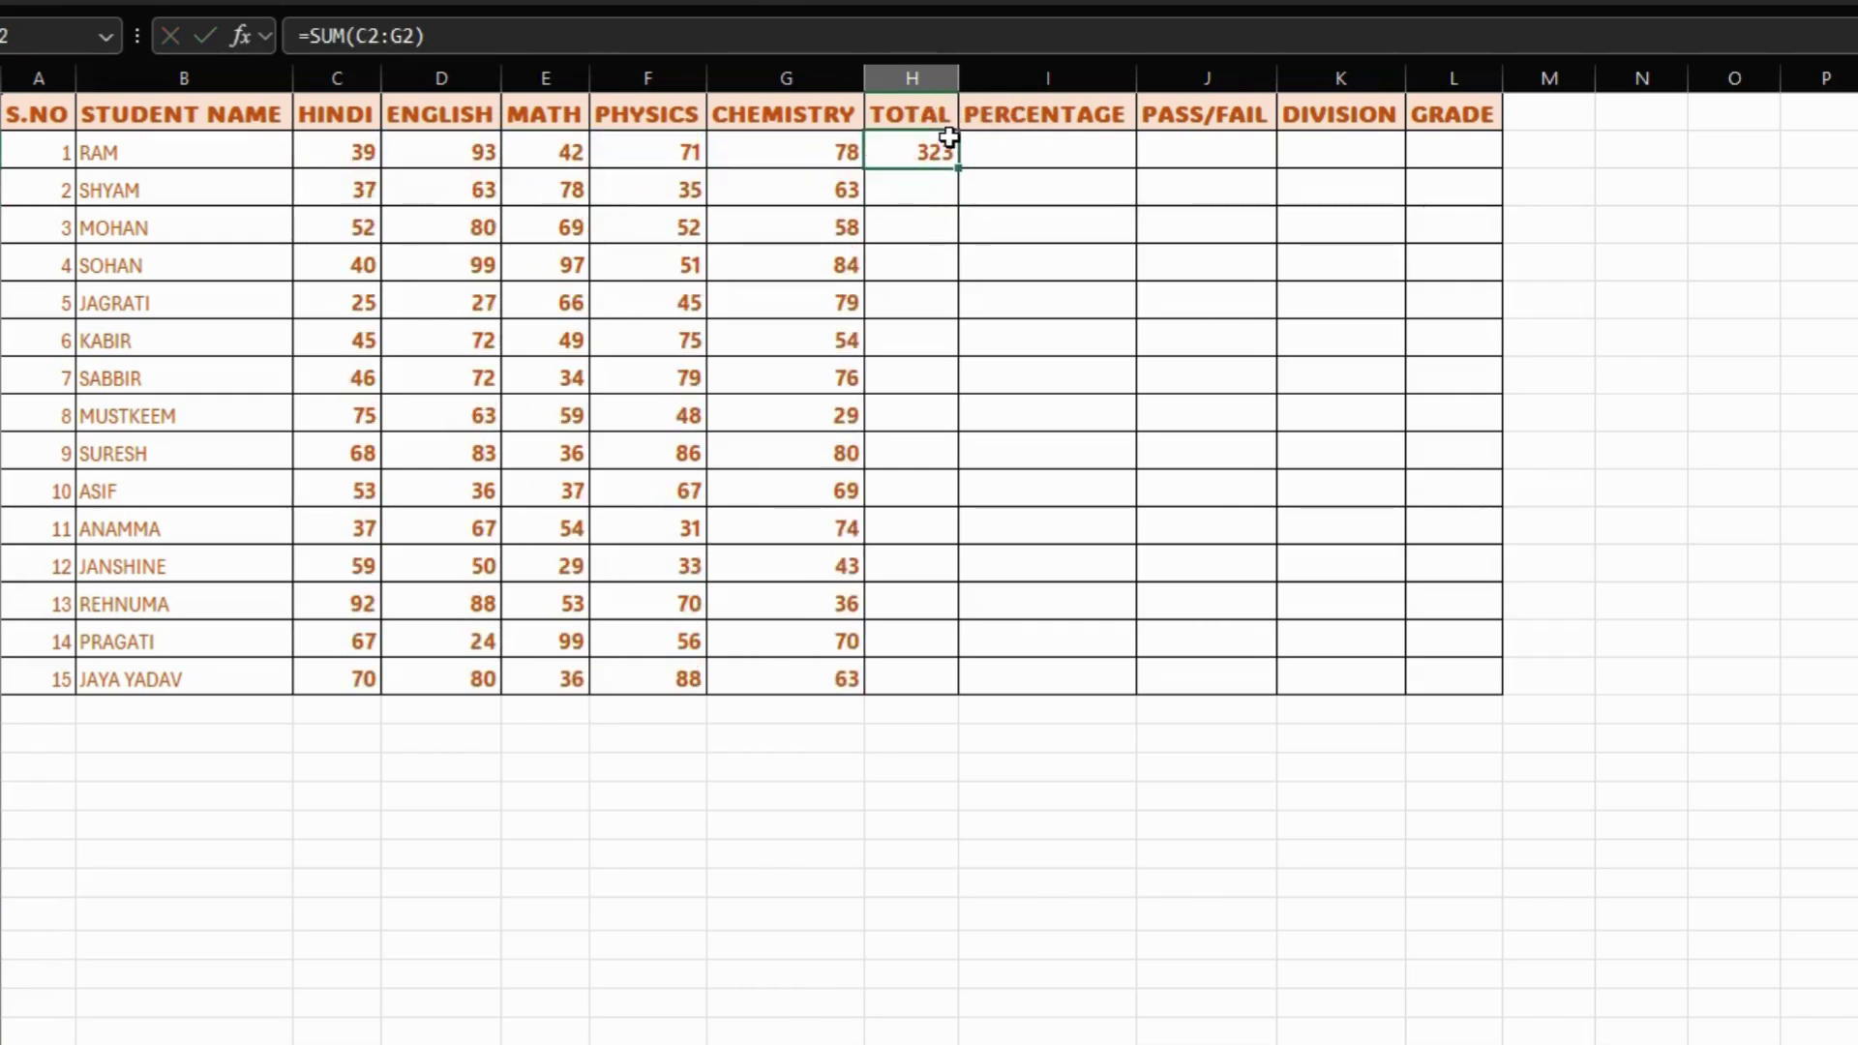
key(shift+Down)
key(shift+Down)
key(shift+Down)
key(shift+Down)
key(shift+Down)
key(shift+Down)
key(shift+Down)
key(shift+Down)
key(shift+Down)
key(shift+Down)
key(shift+Down)
key(shift+Down)
key(shift+Down)
key(shift+Down)
key(shift+Down)
key(shift+Down)
key(shift+Down)
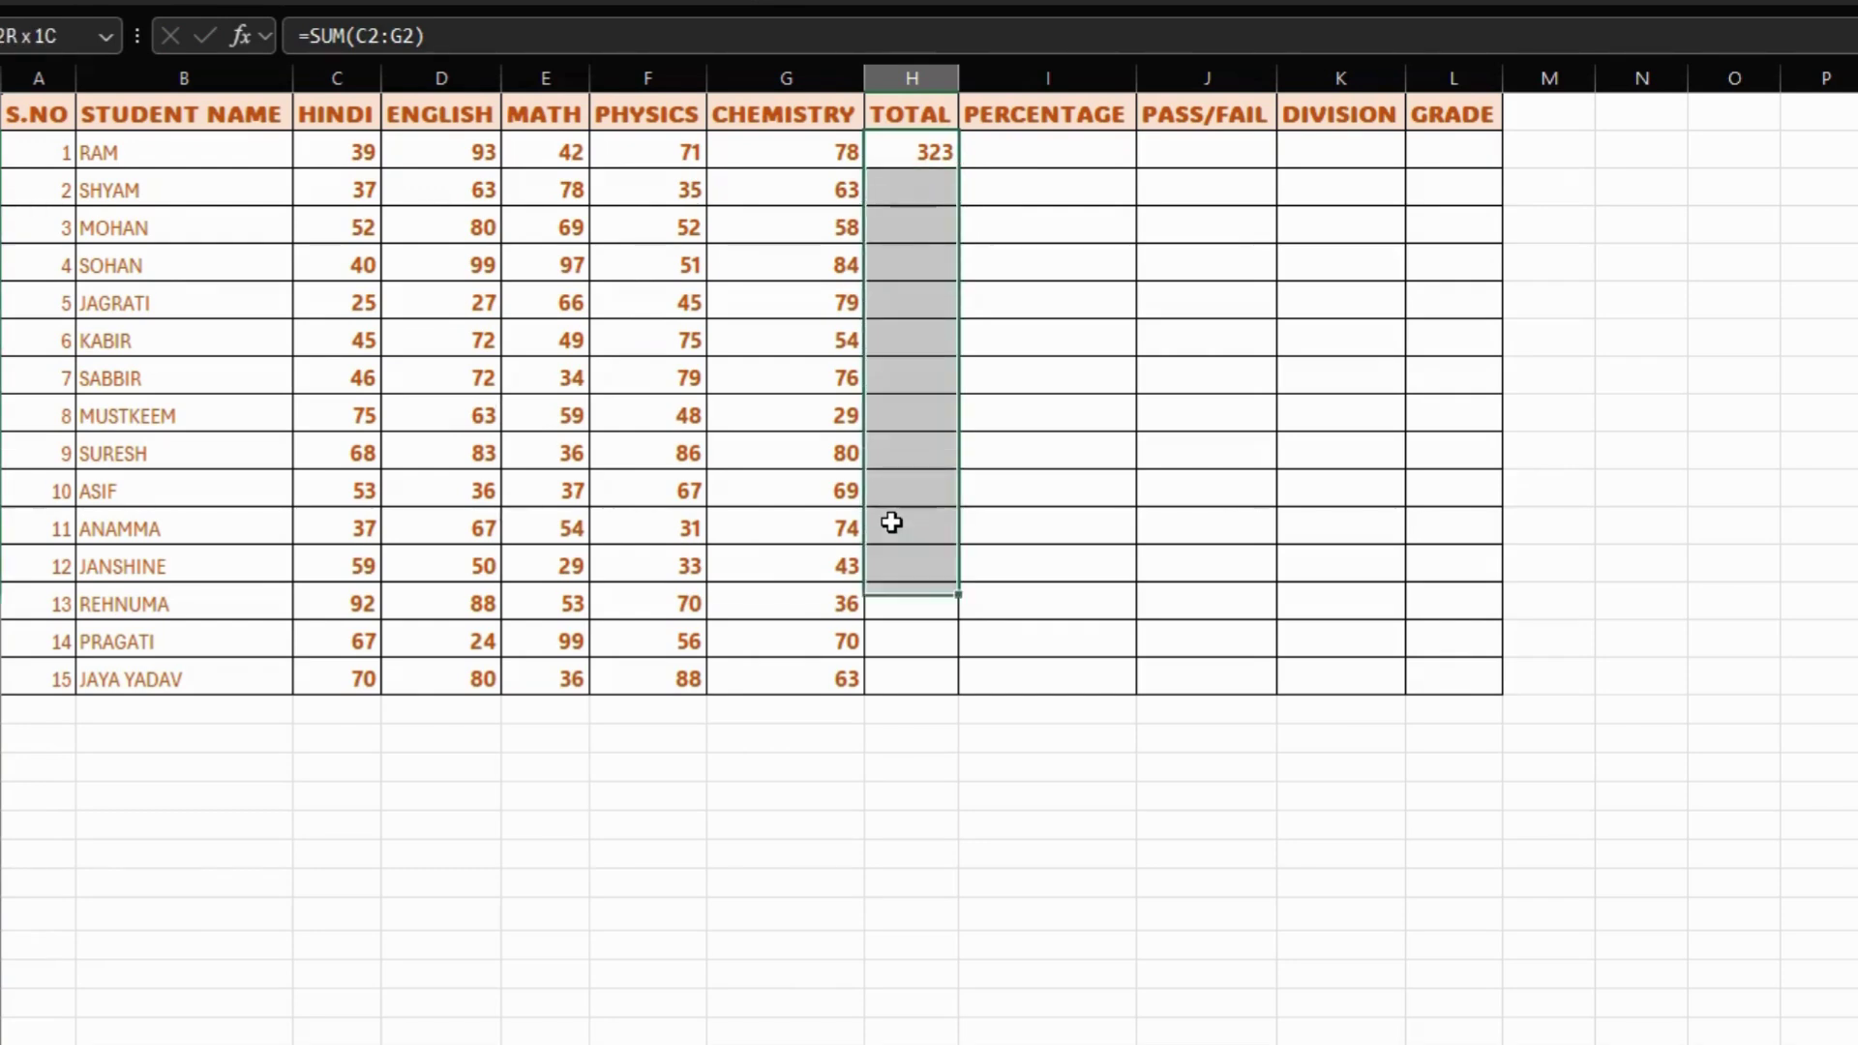
key(shift+Up)
key(shift+Up)
key(shift+Up)
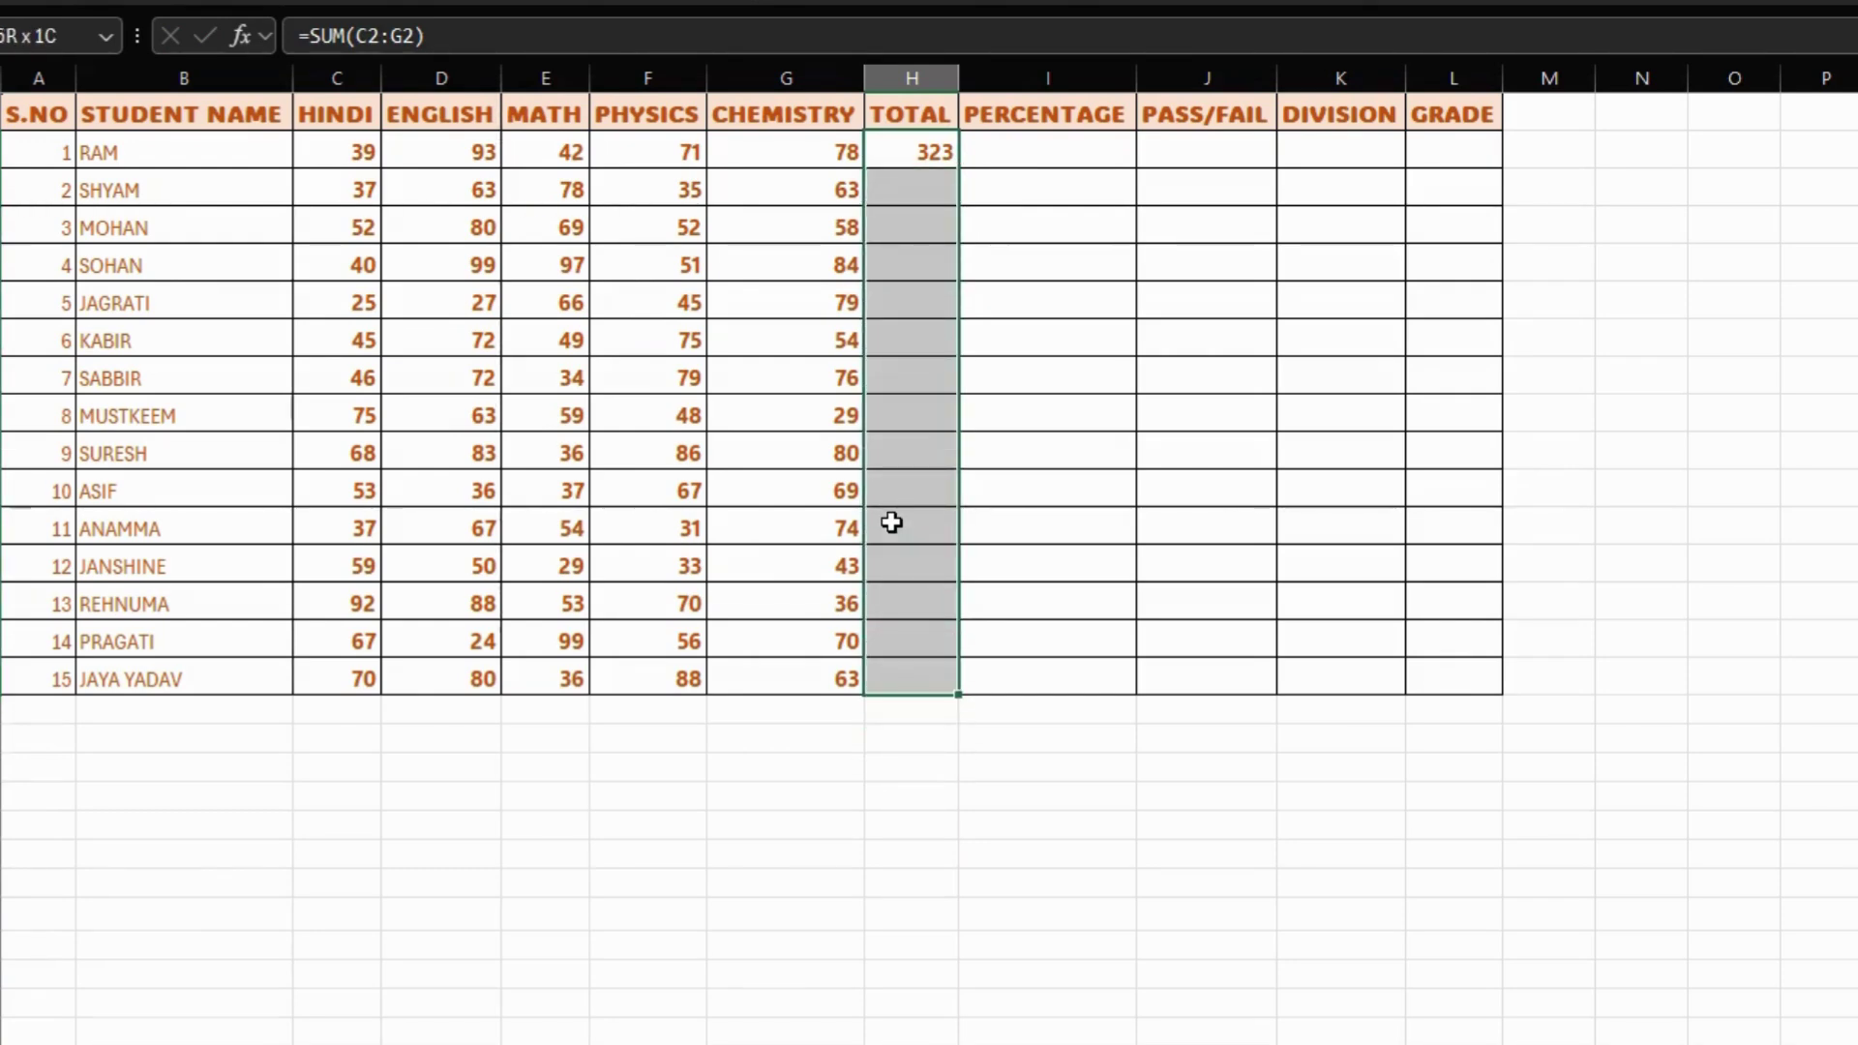
key(ctrl+d)
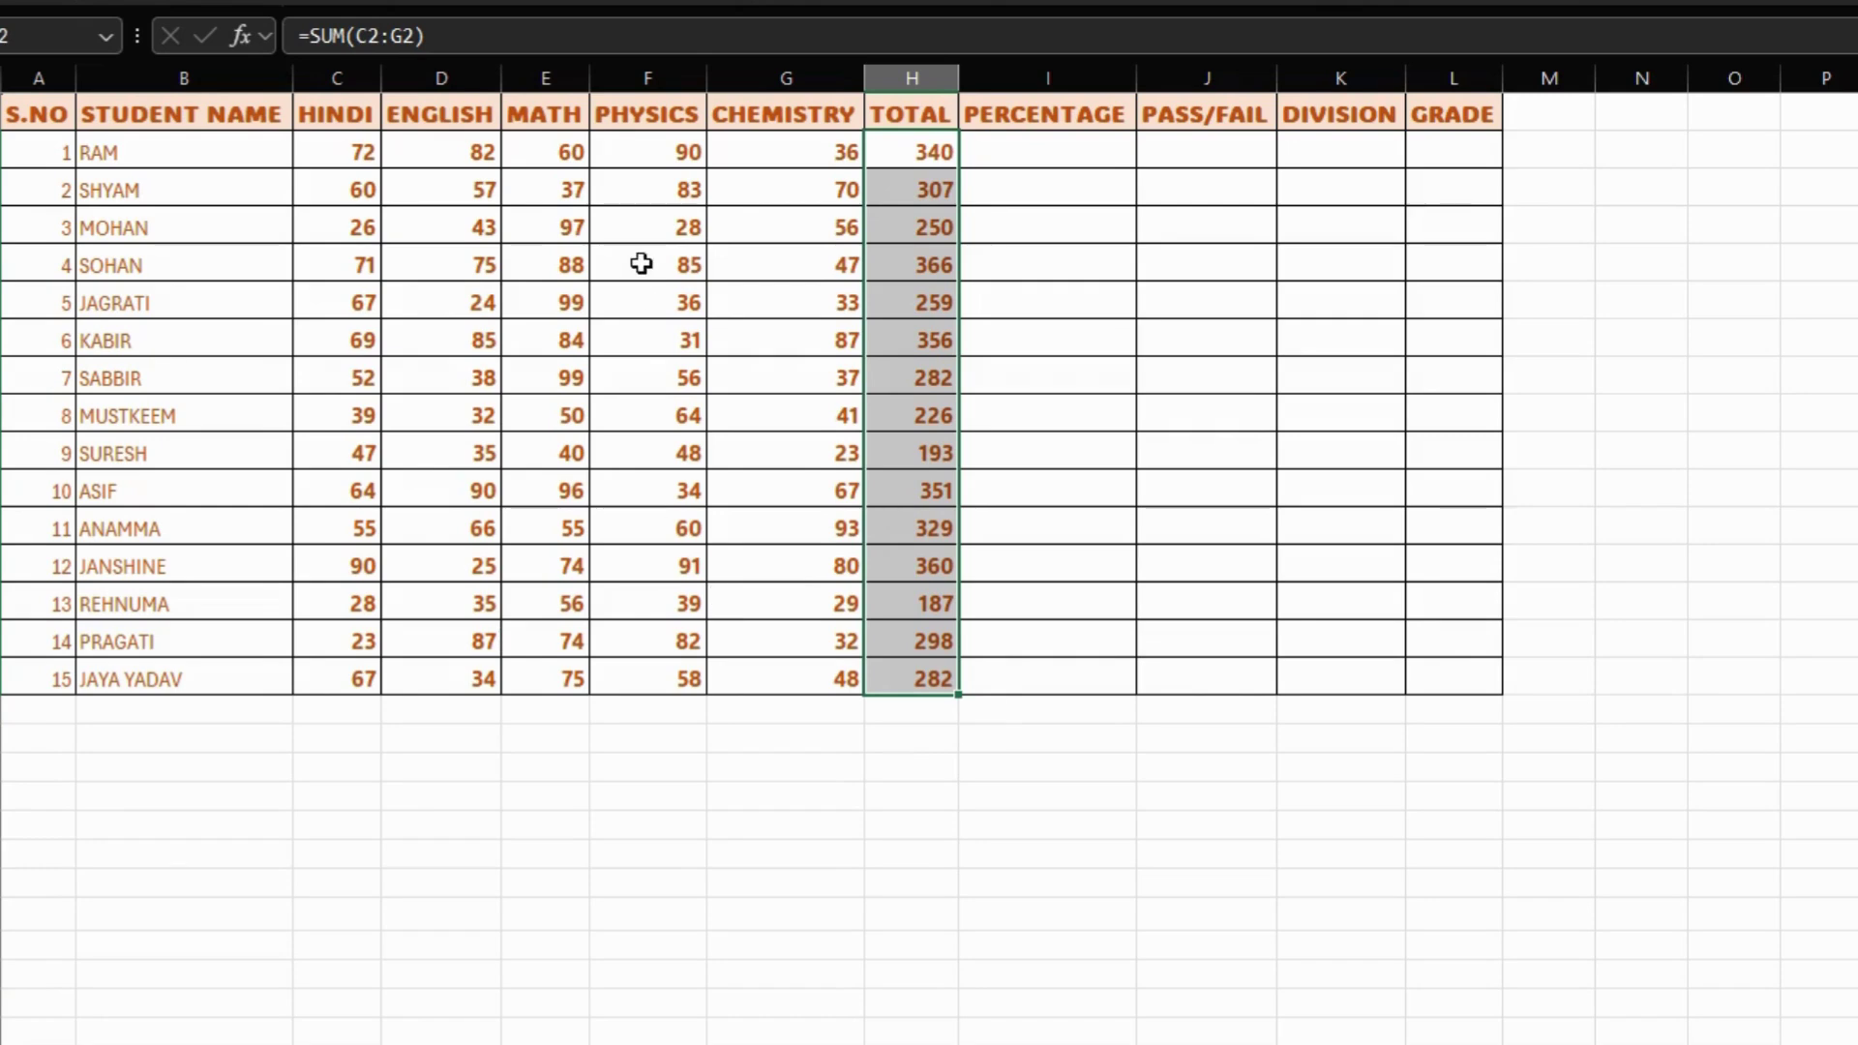
- Replace the random formulas in C2:G16 with fixed numbers by copying the range and pasting it in place as values
click(337, 146)
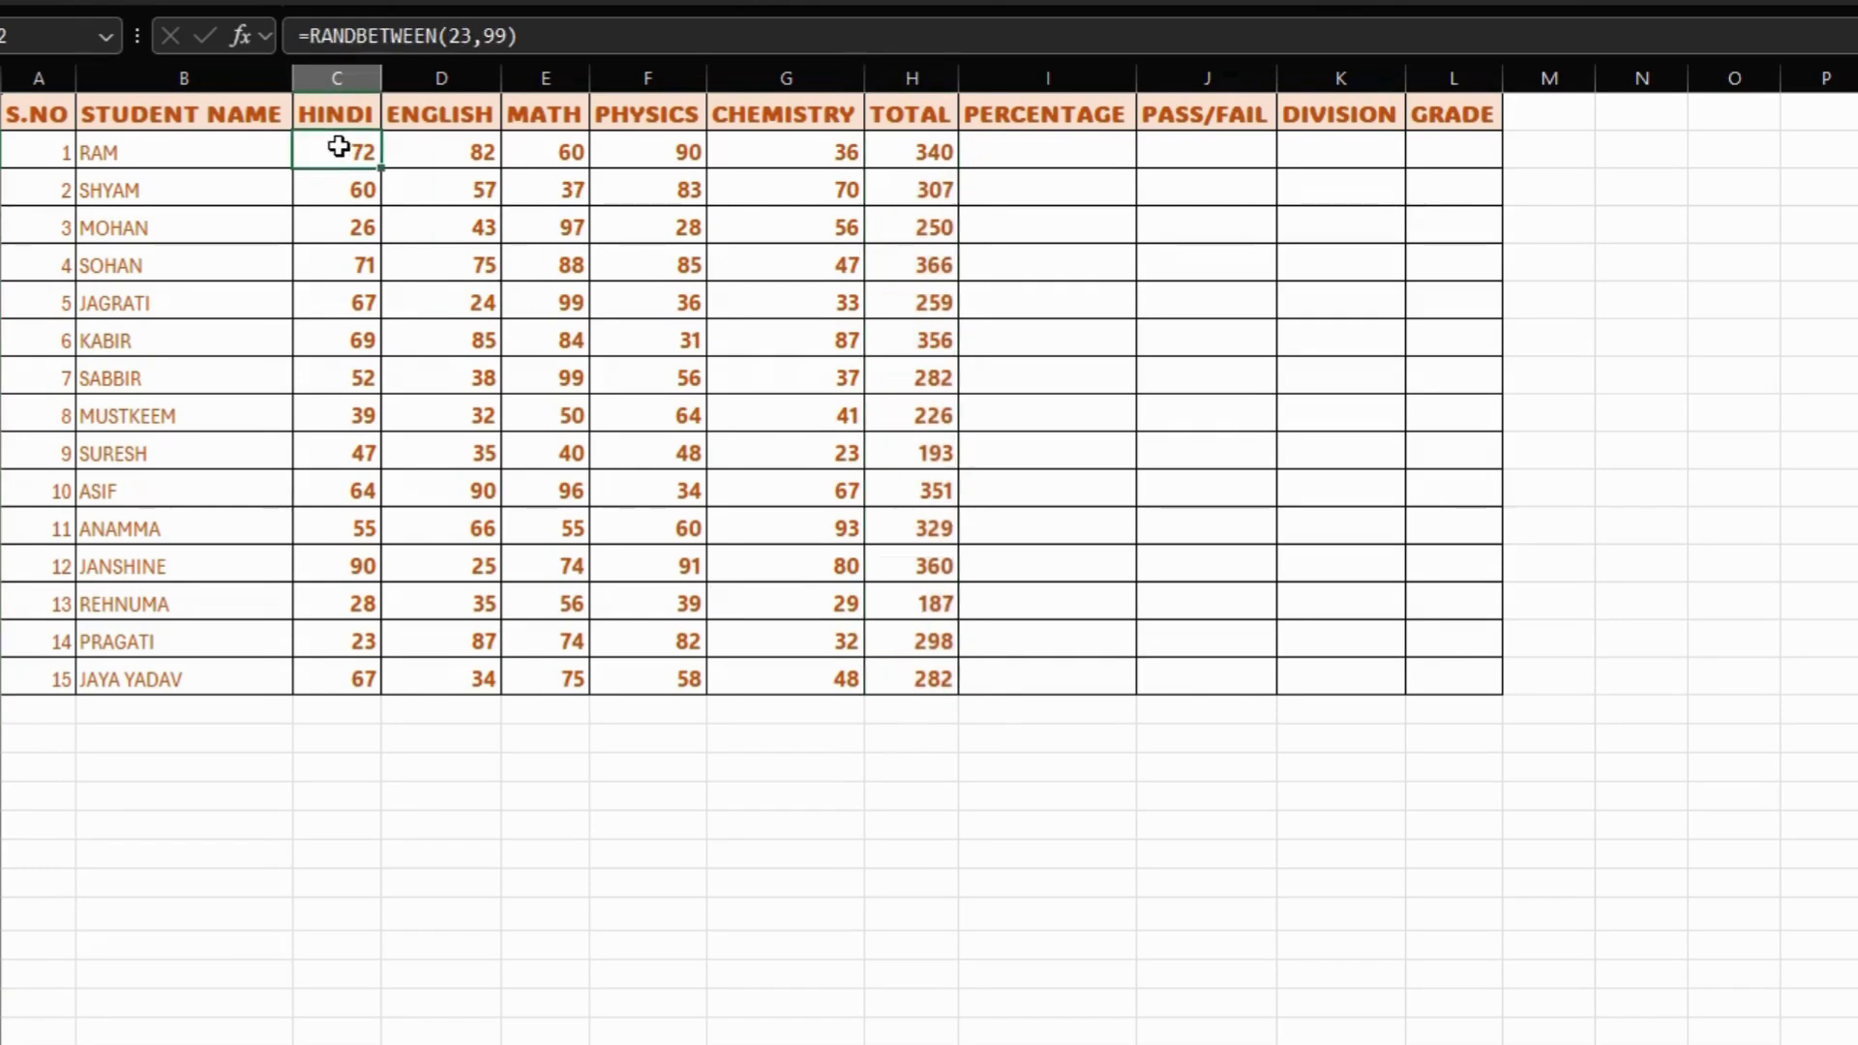
drag(338, 147, 769, 658)
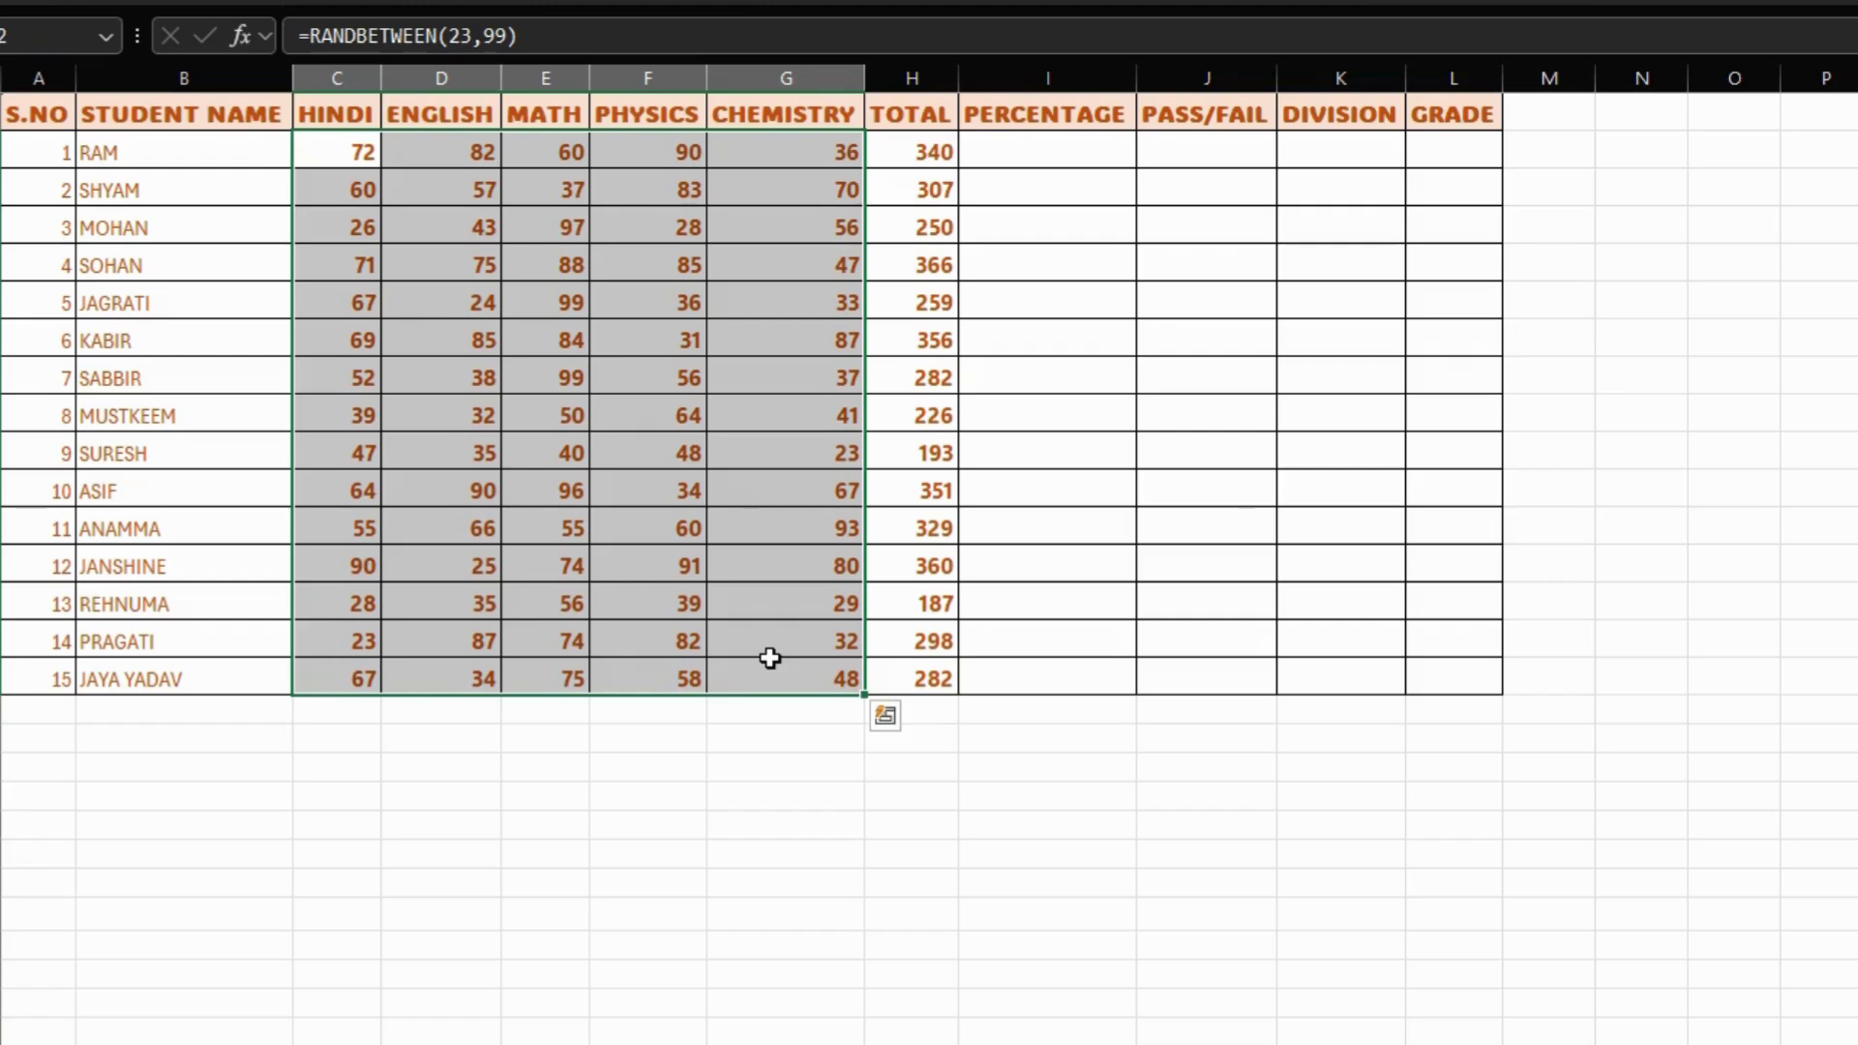
key(ctrl+c)
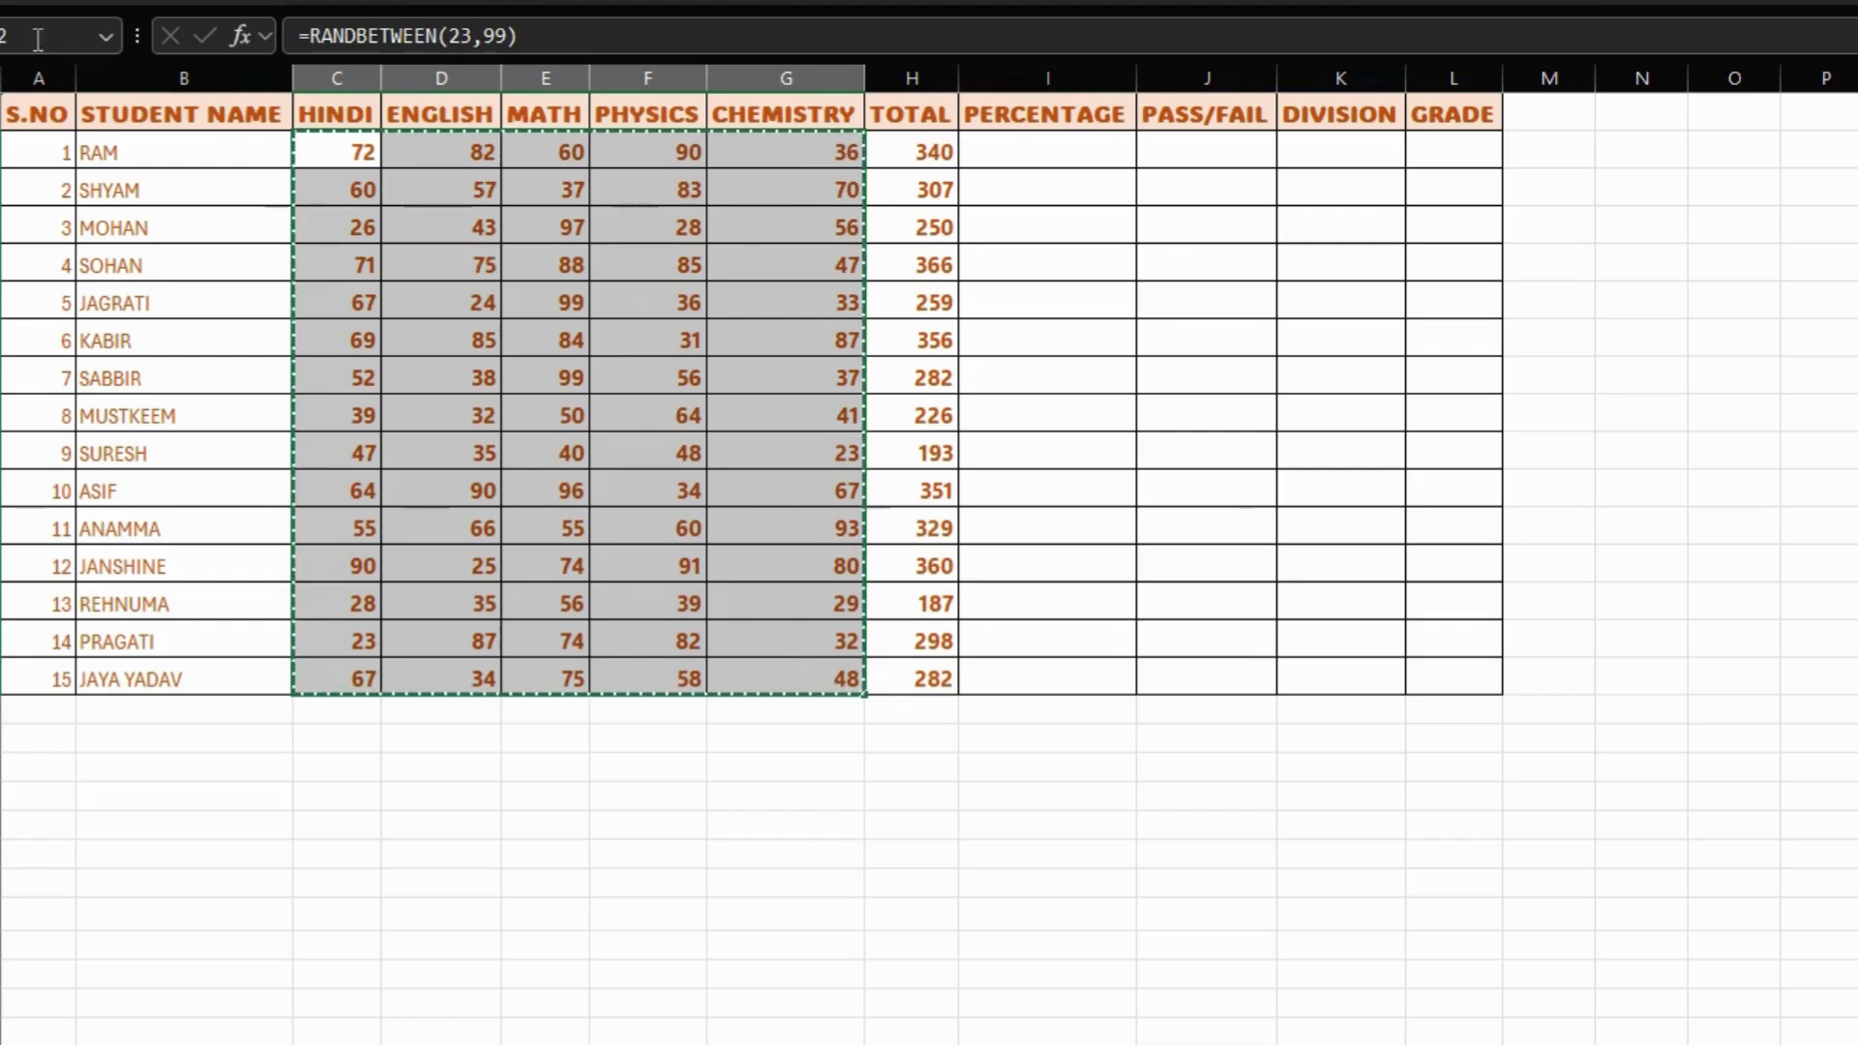
click(18, 0)
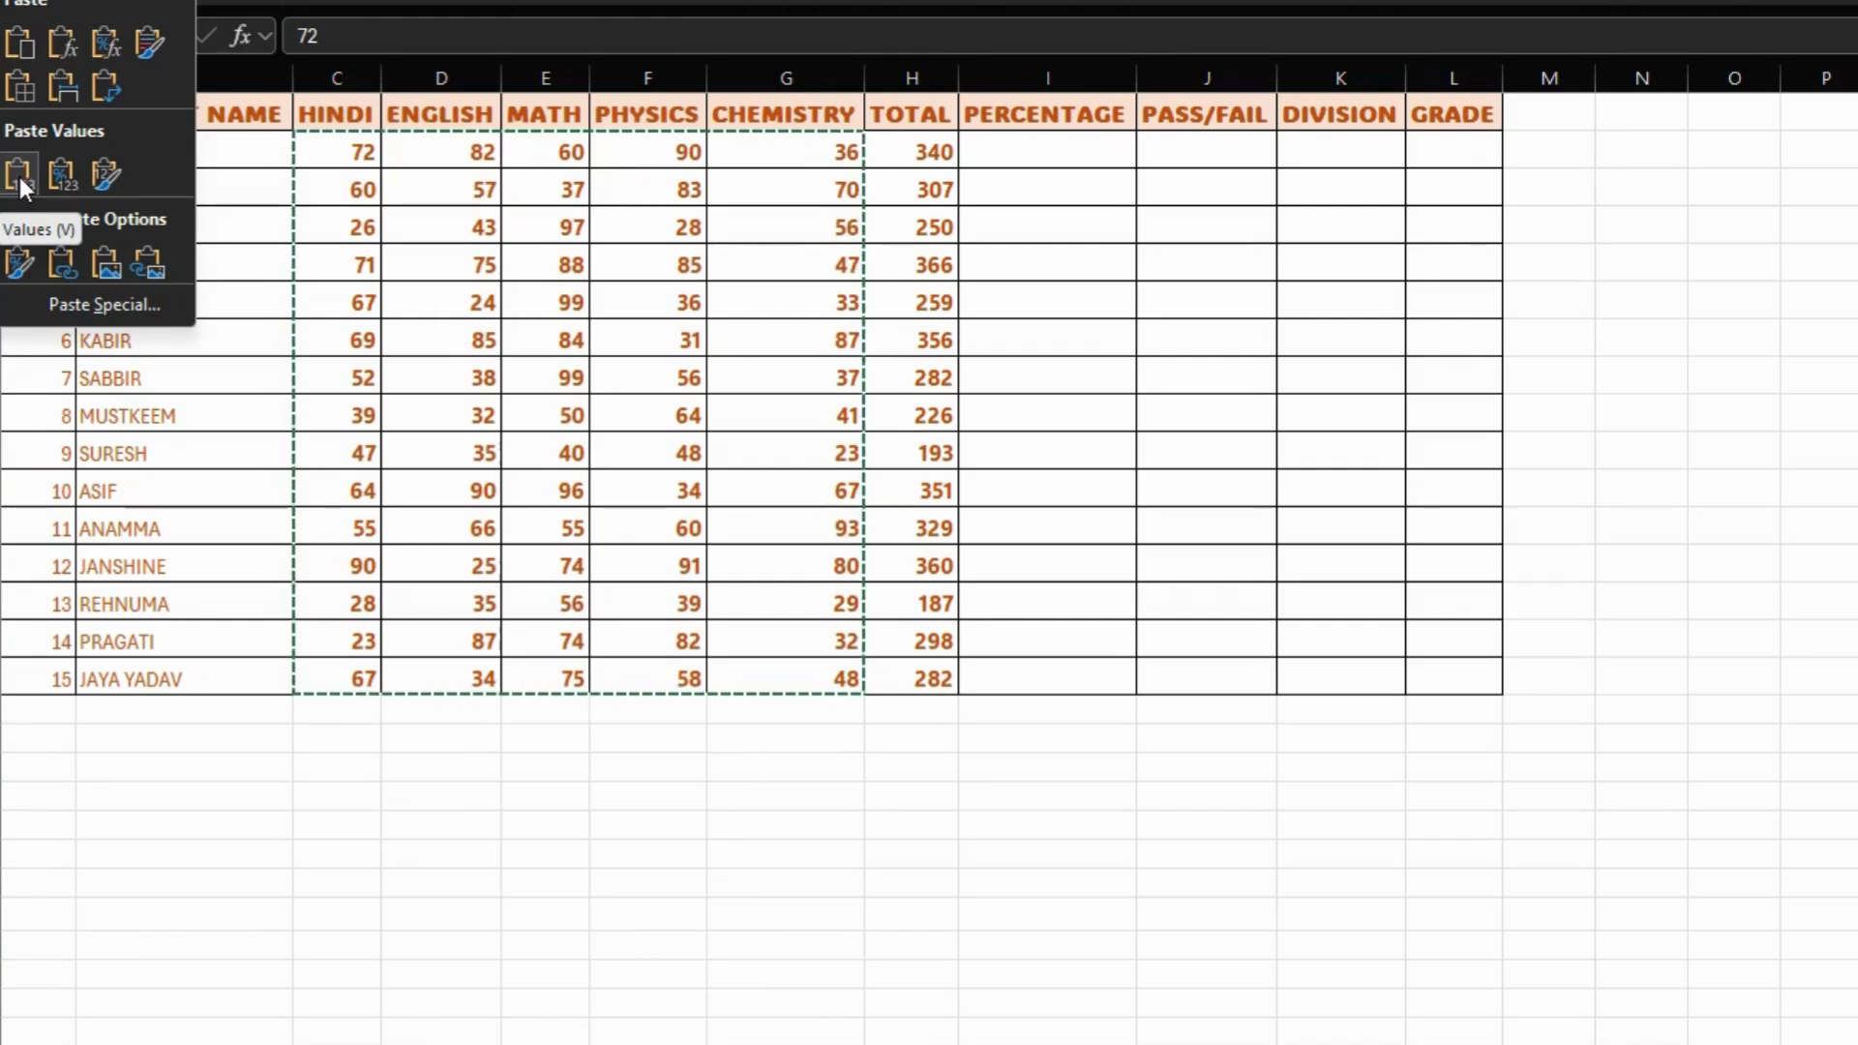
click(19, 176)
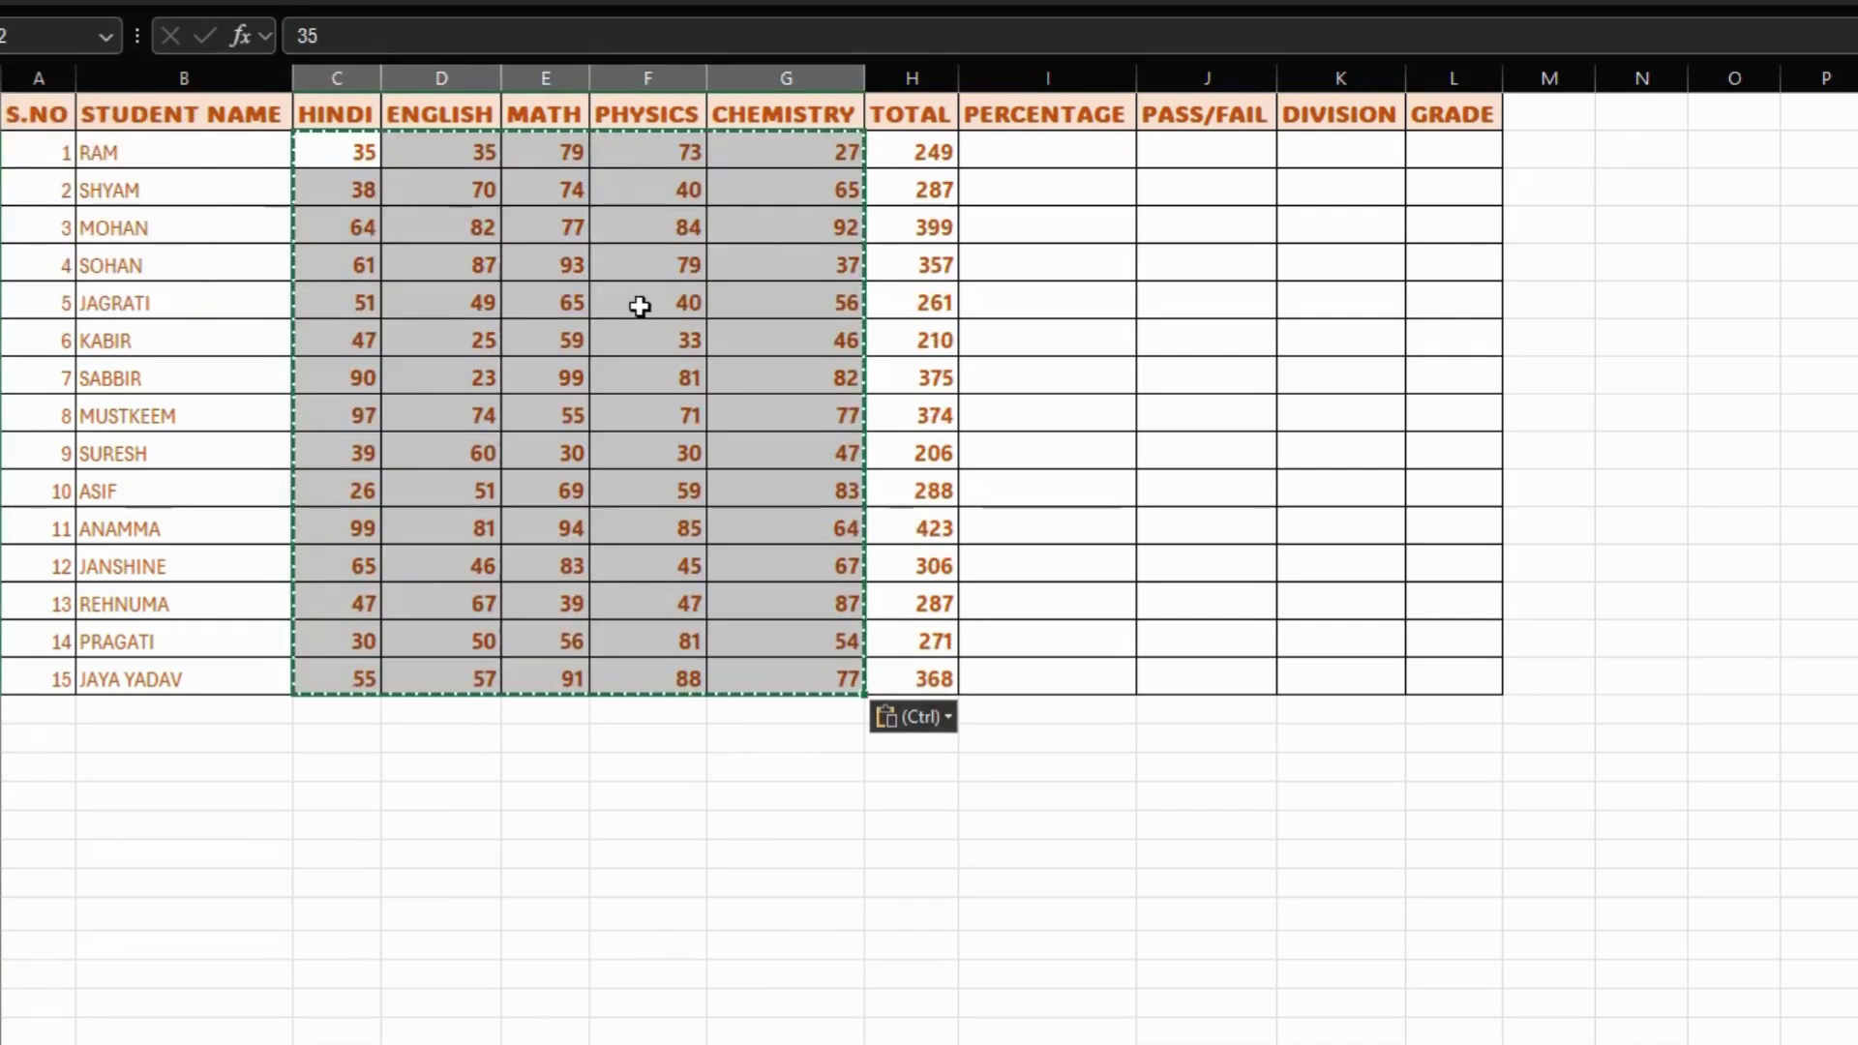
click(935, 306)
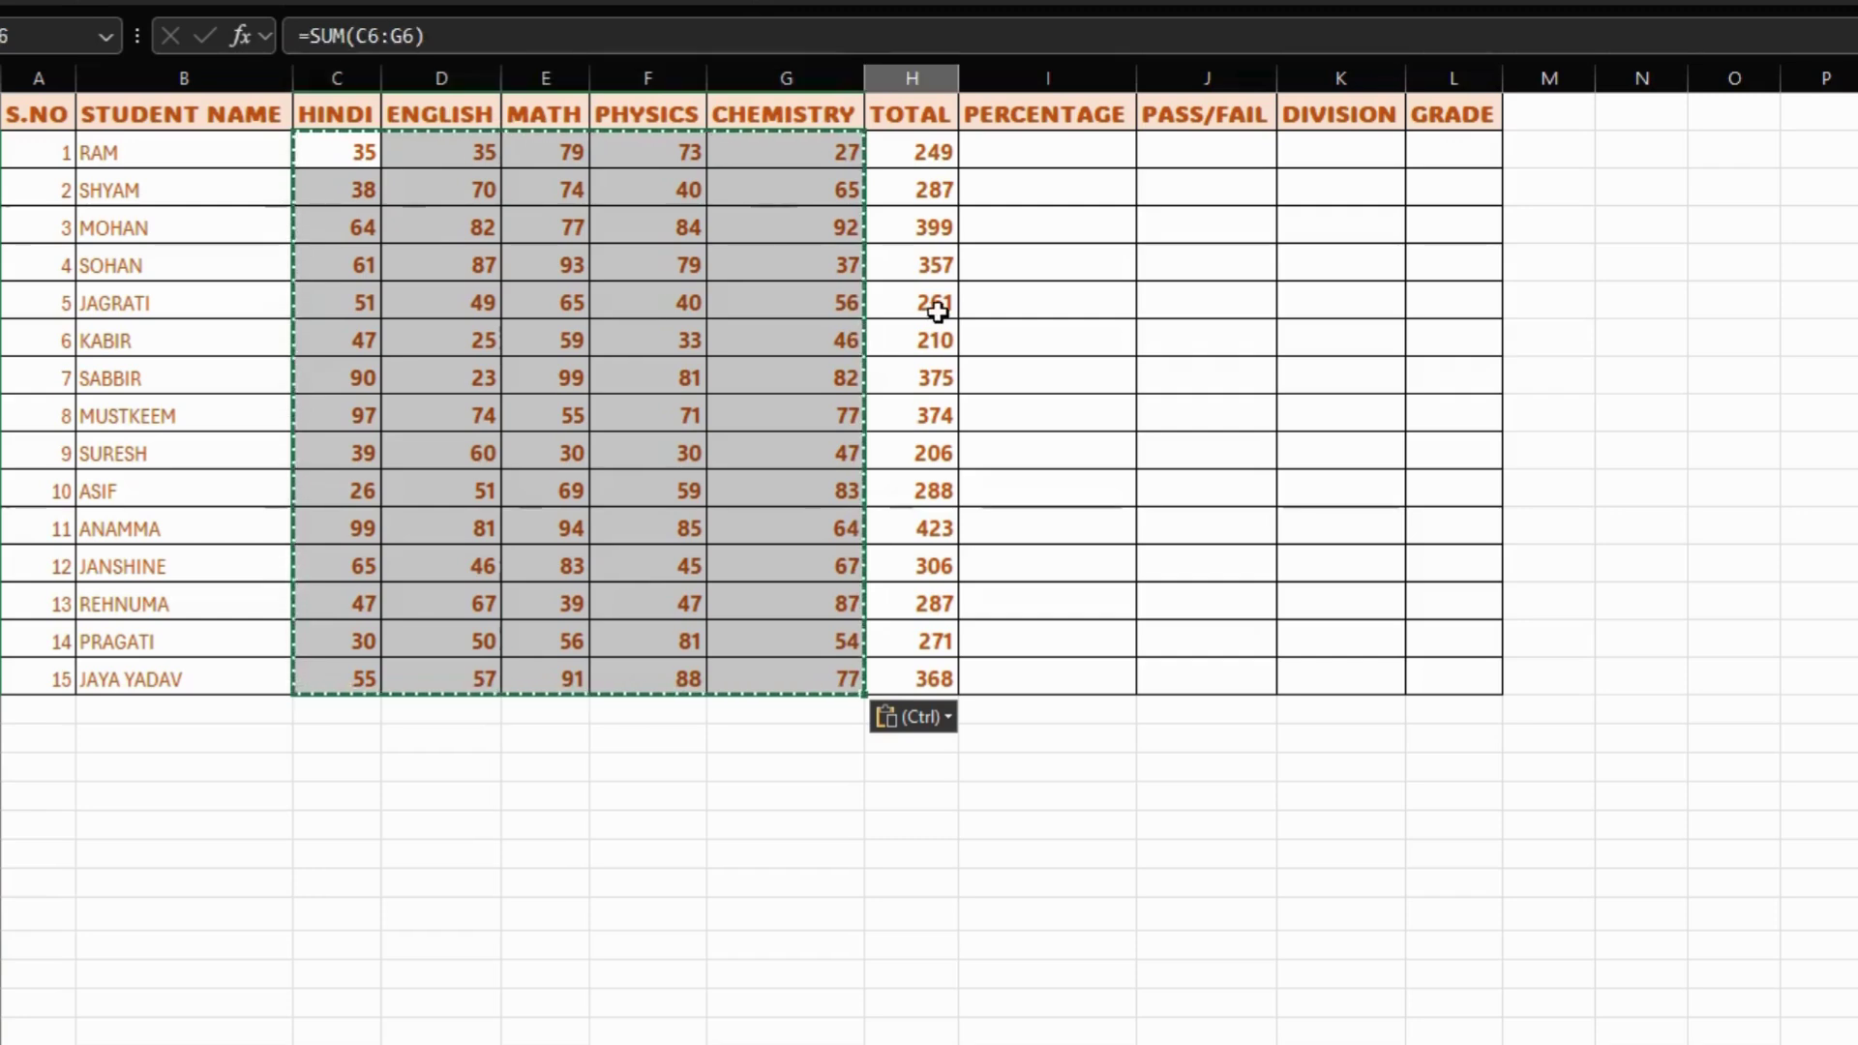
click(810, 310)
click(678, 332)
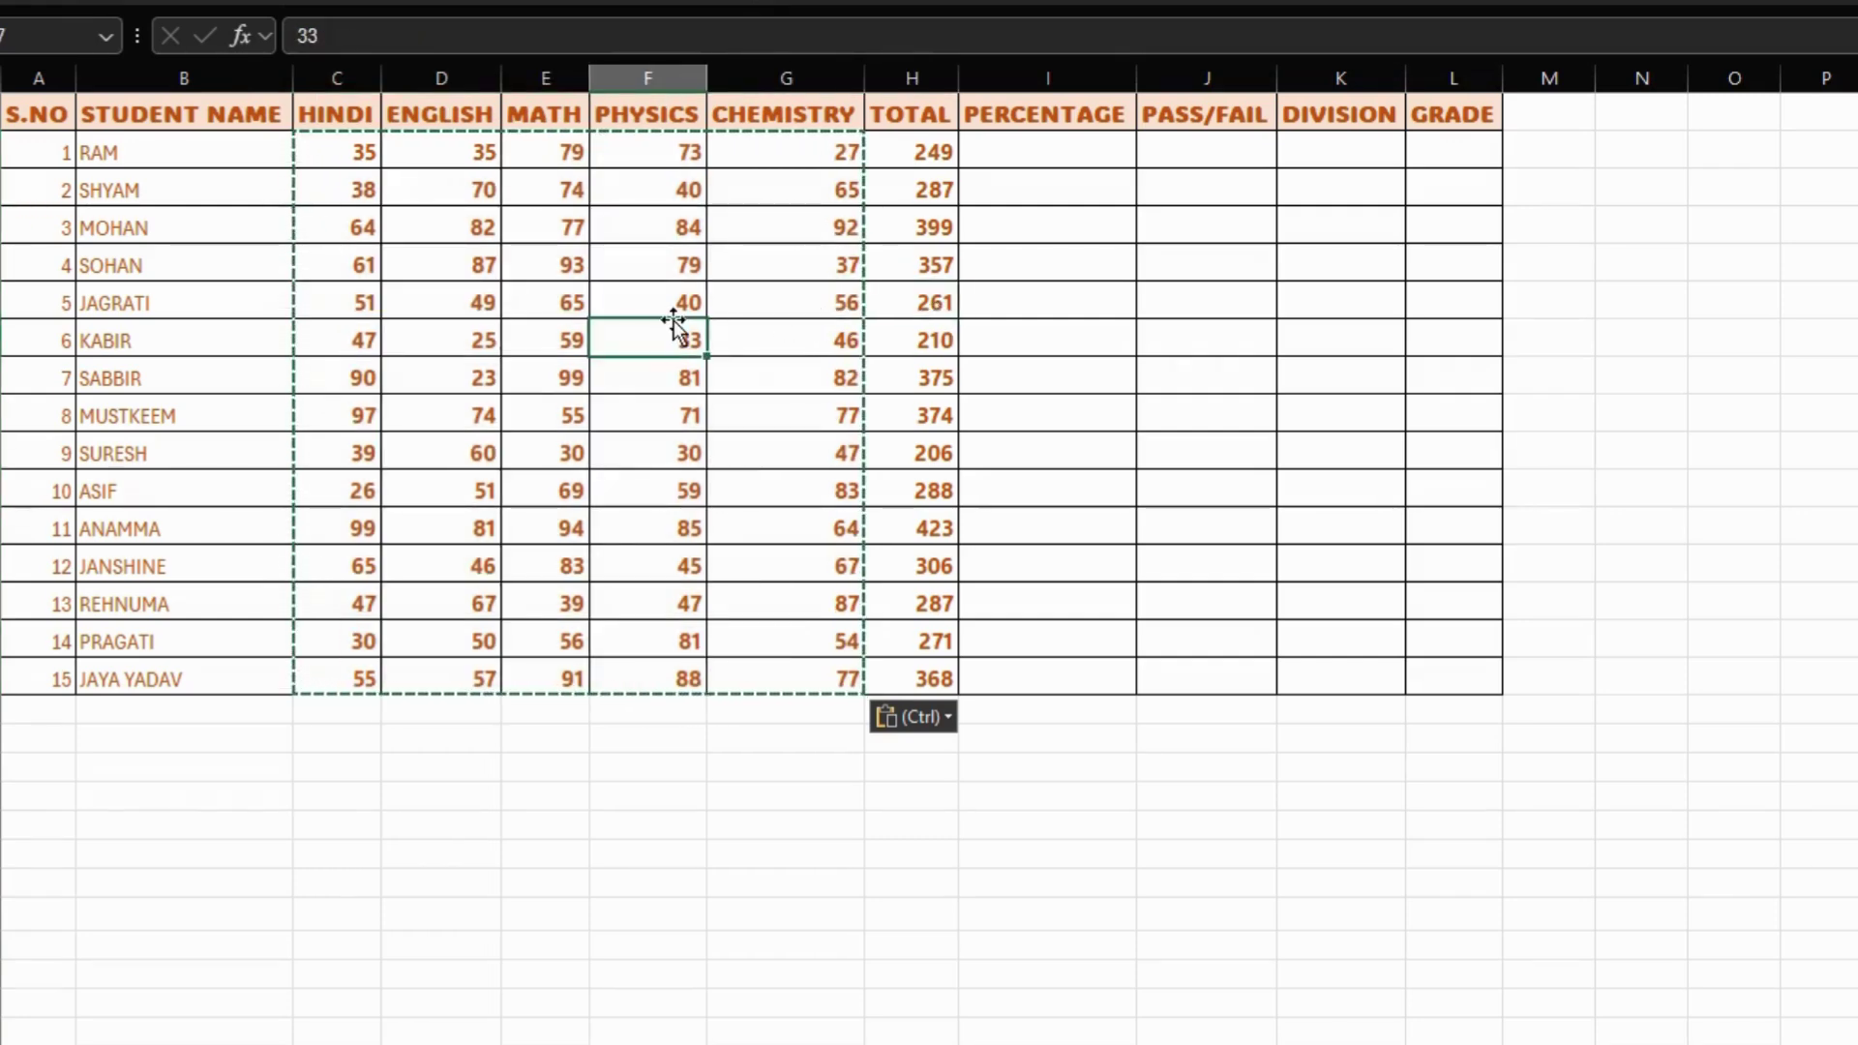
- Calculate the first student's percentage in I2 with the formula =H2*100/500
click(1038, 150)
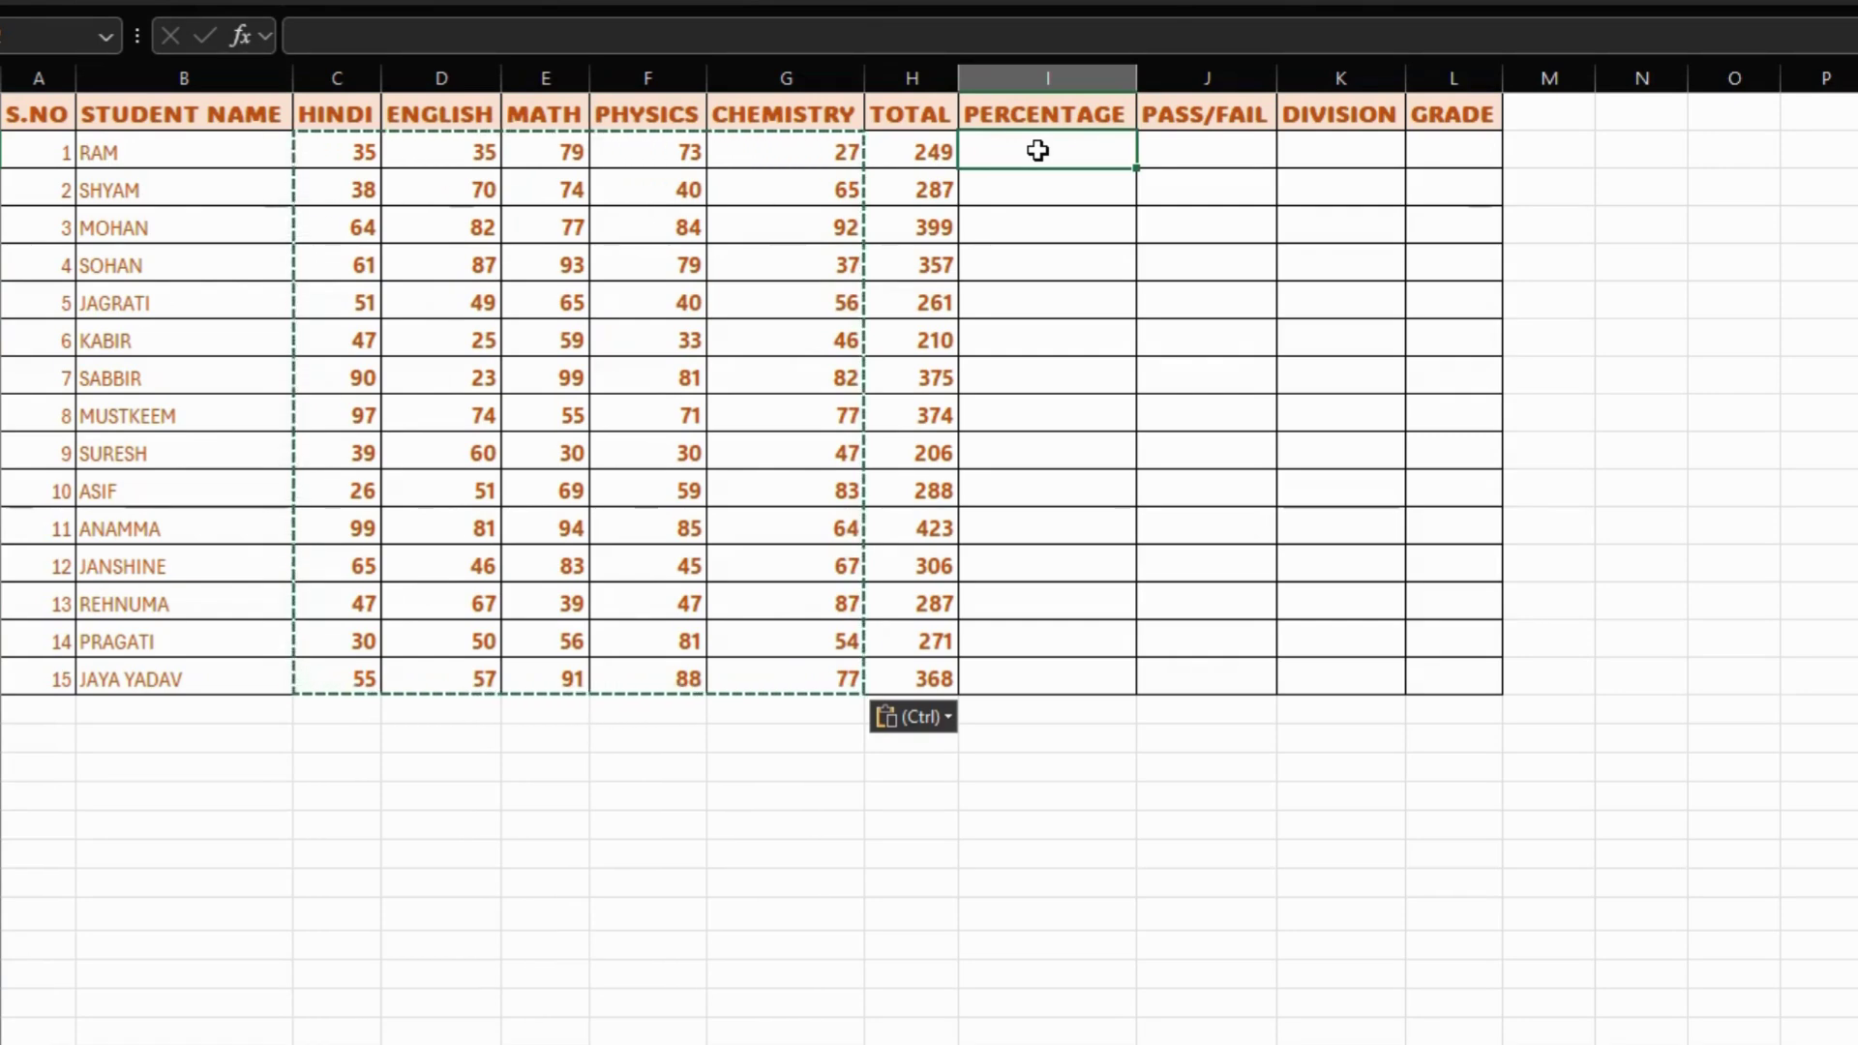
text(=)
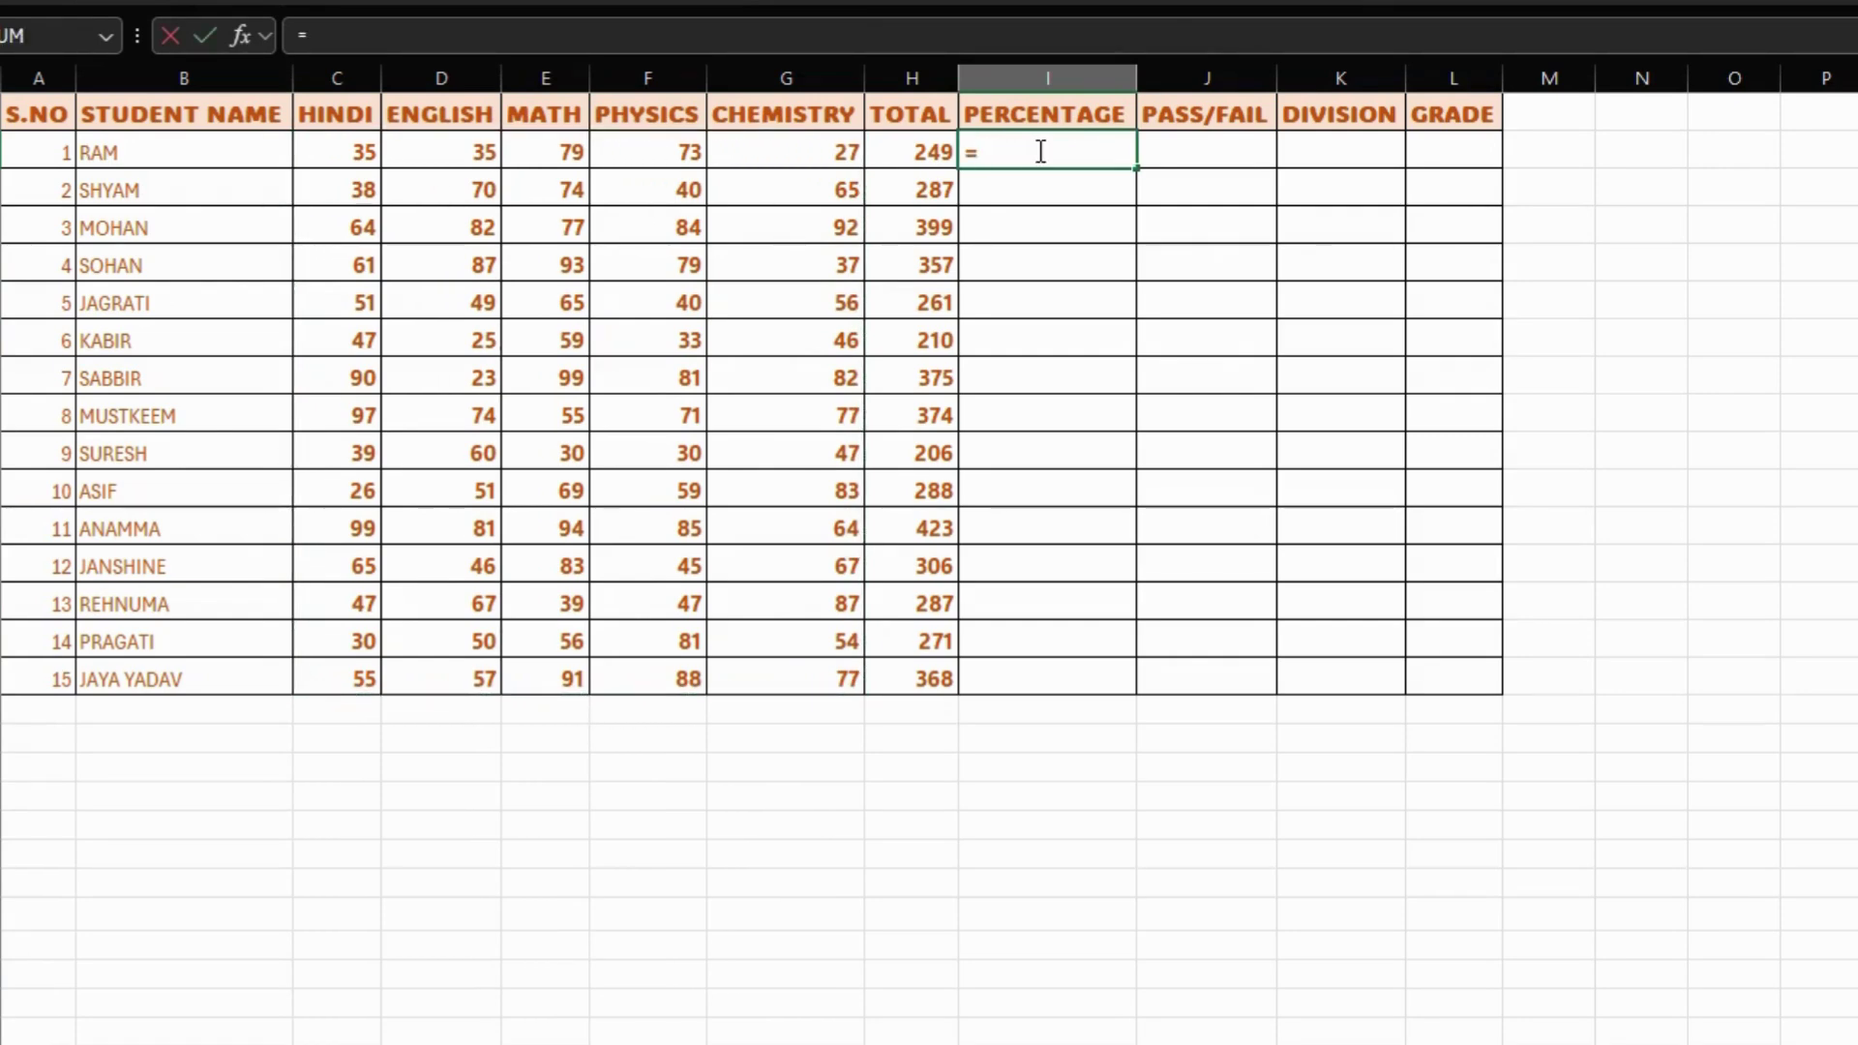
click(915, 145)
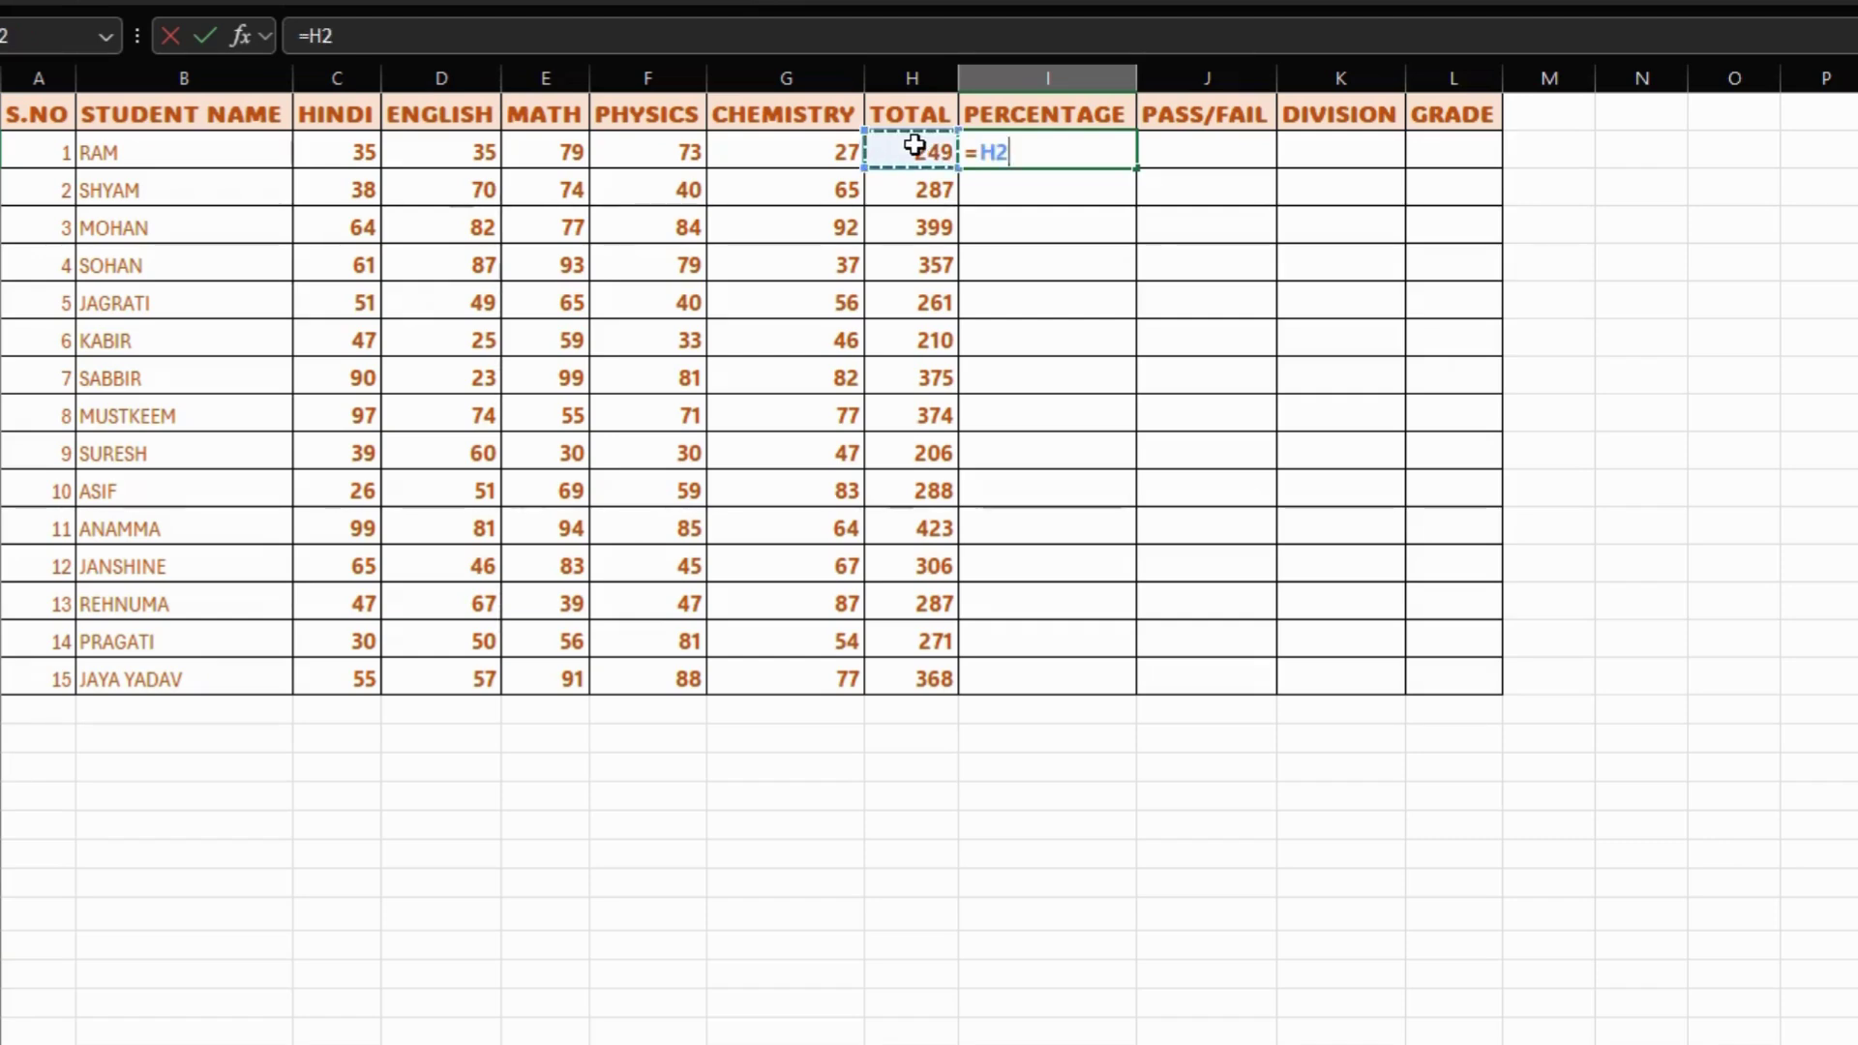
text(*100/)
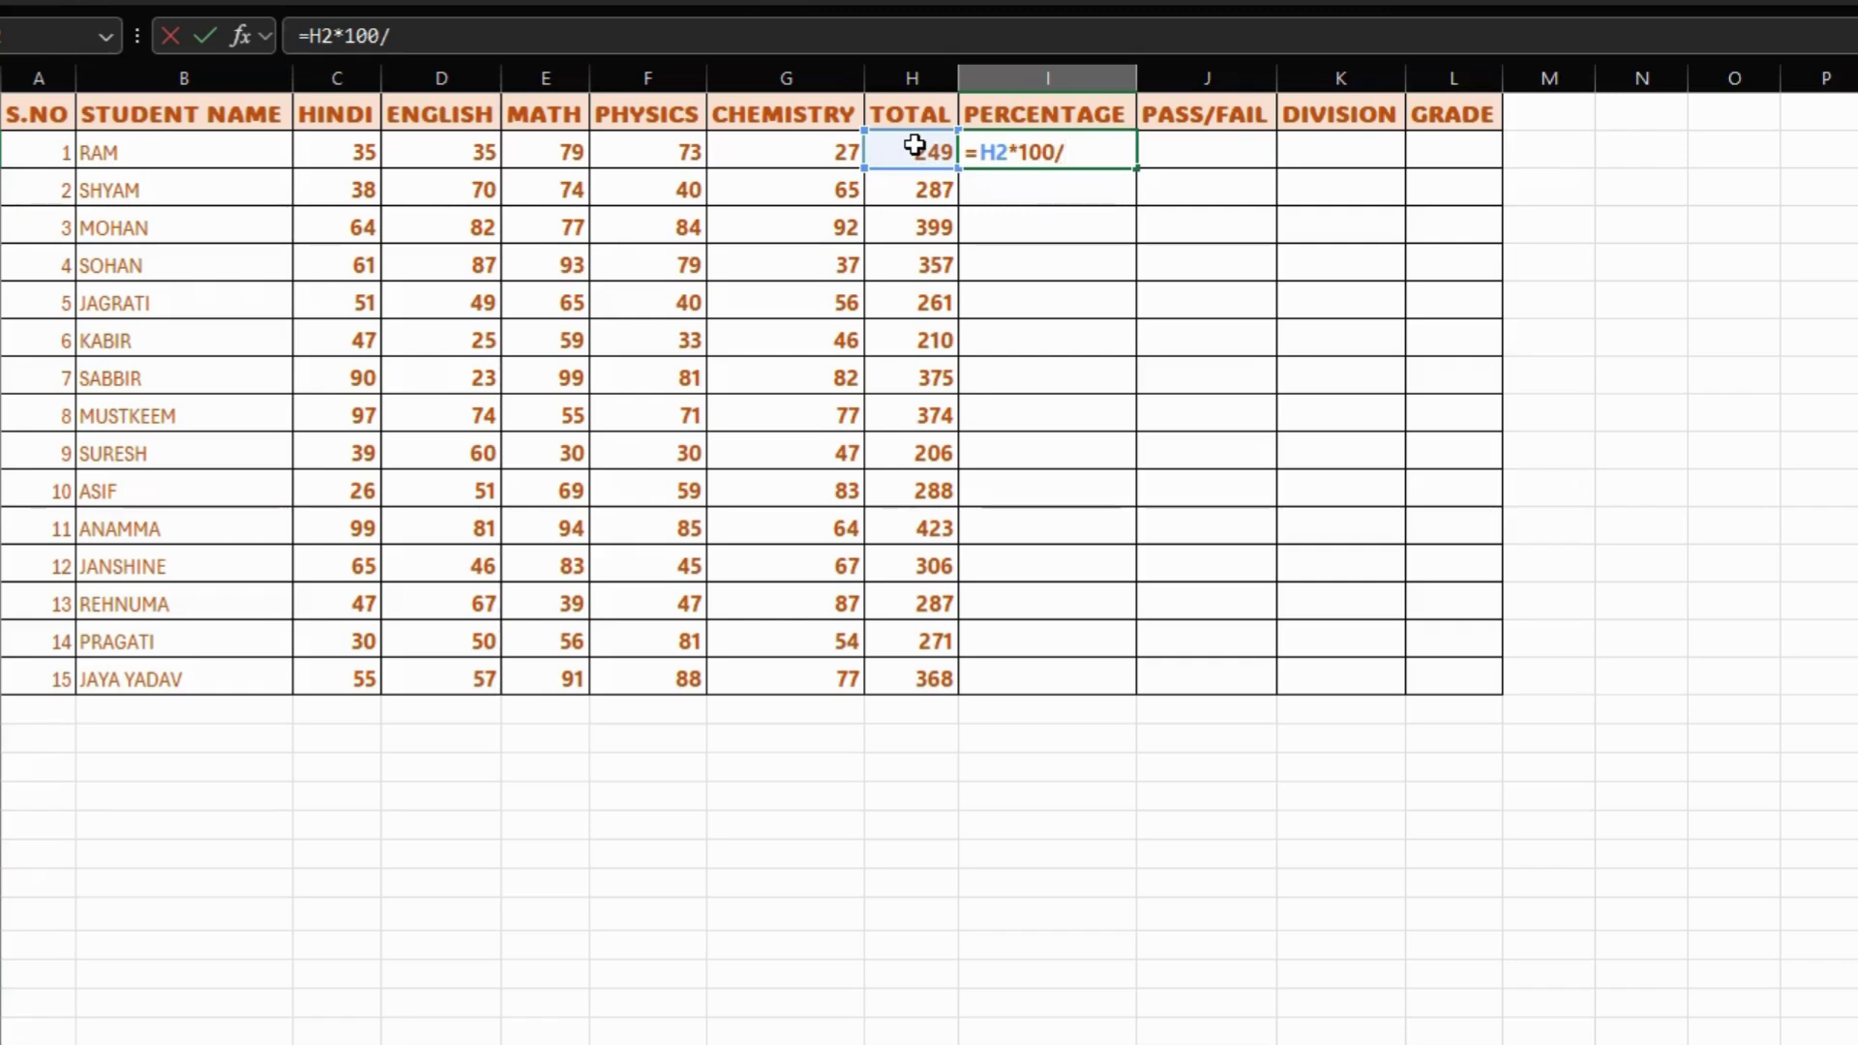
text(00)
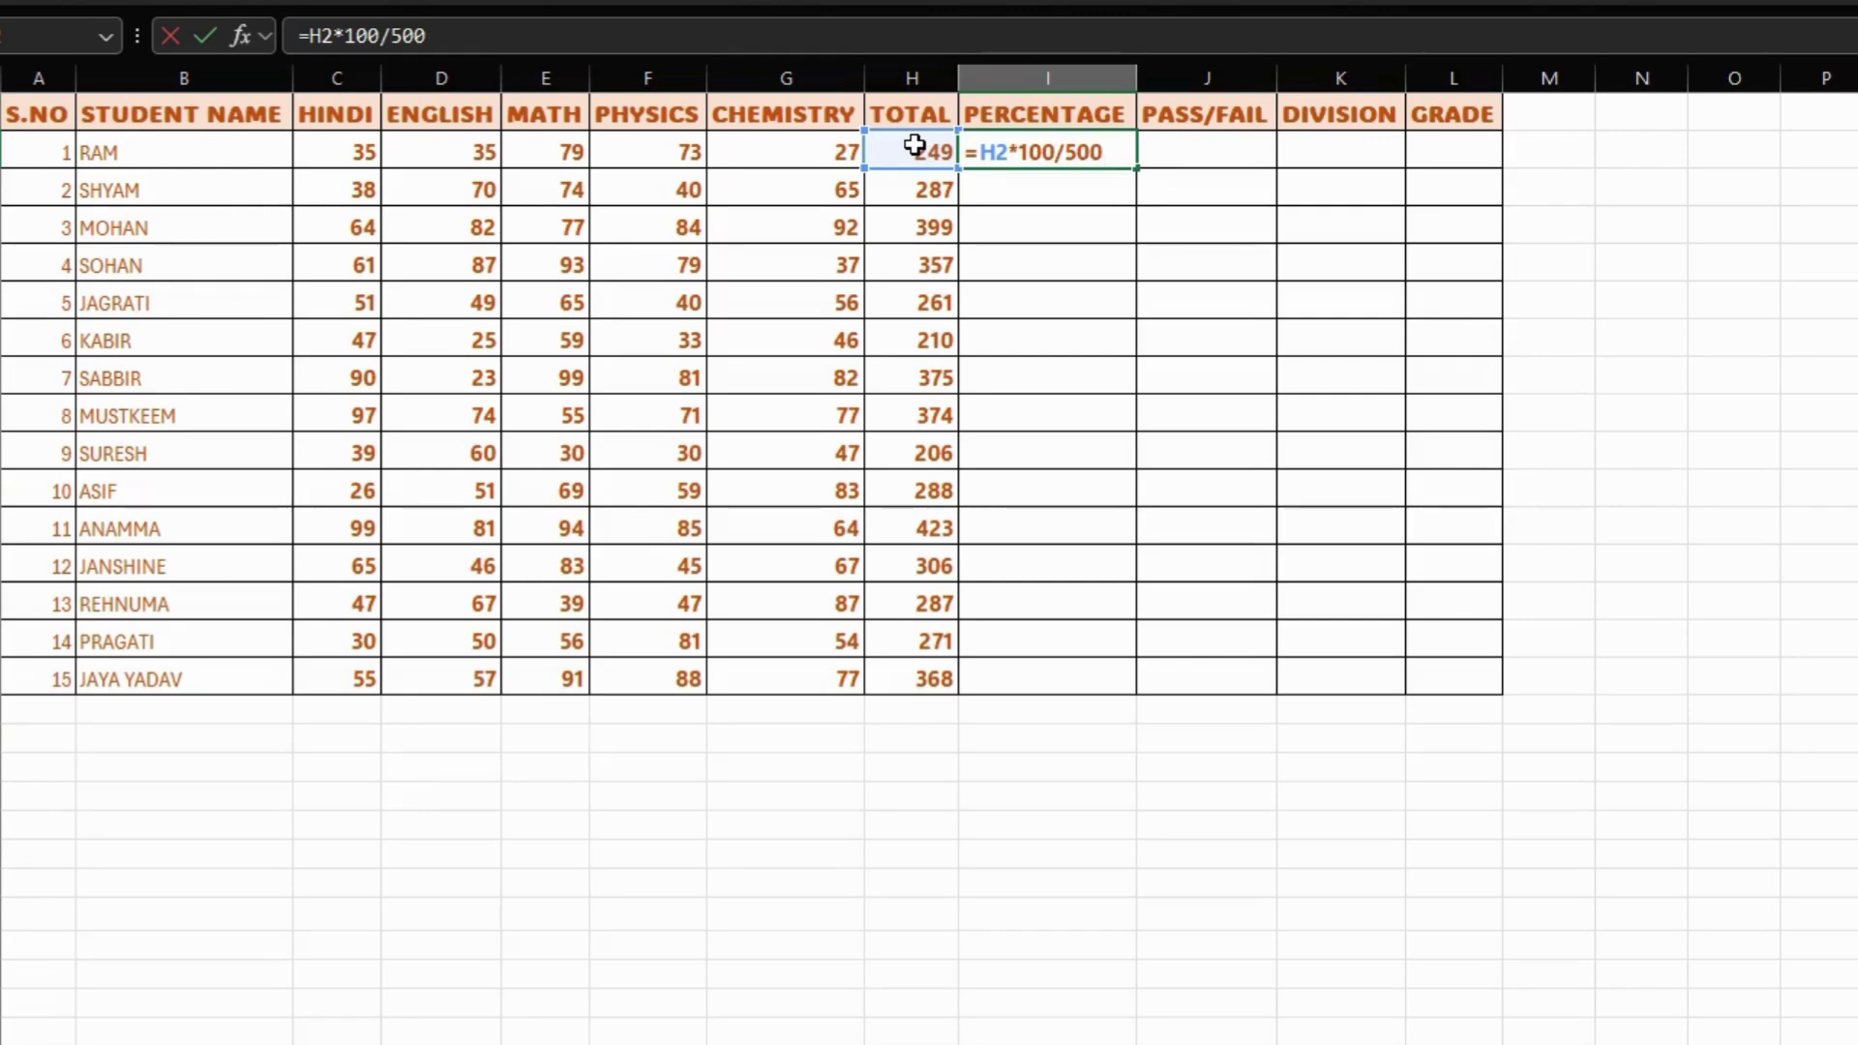
key(Return)
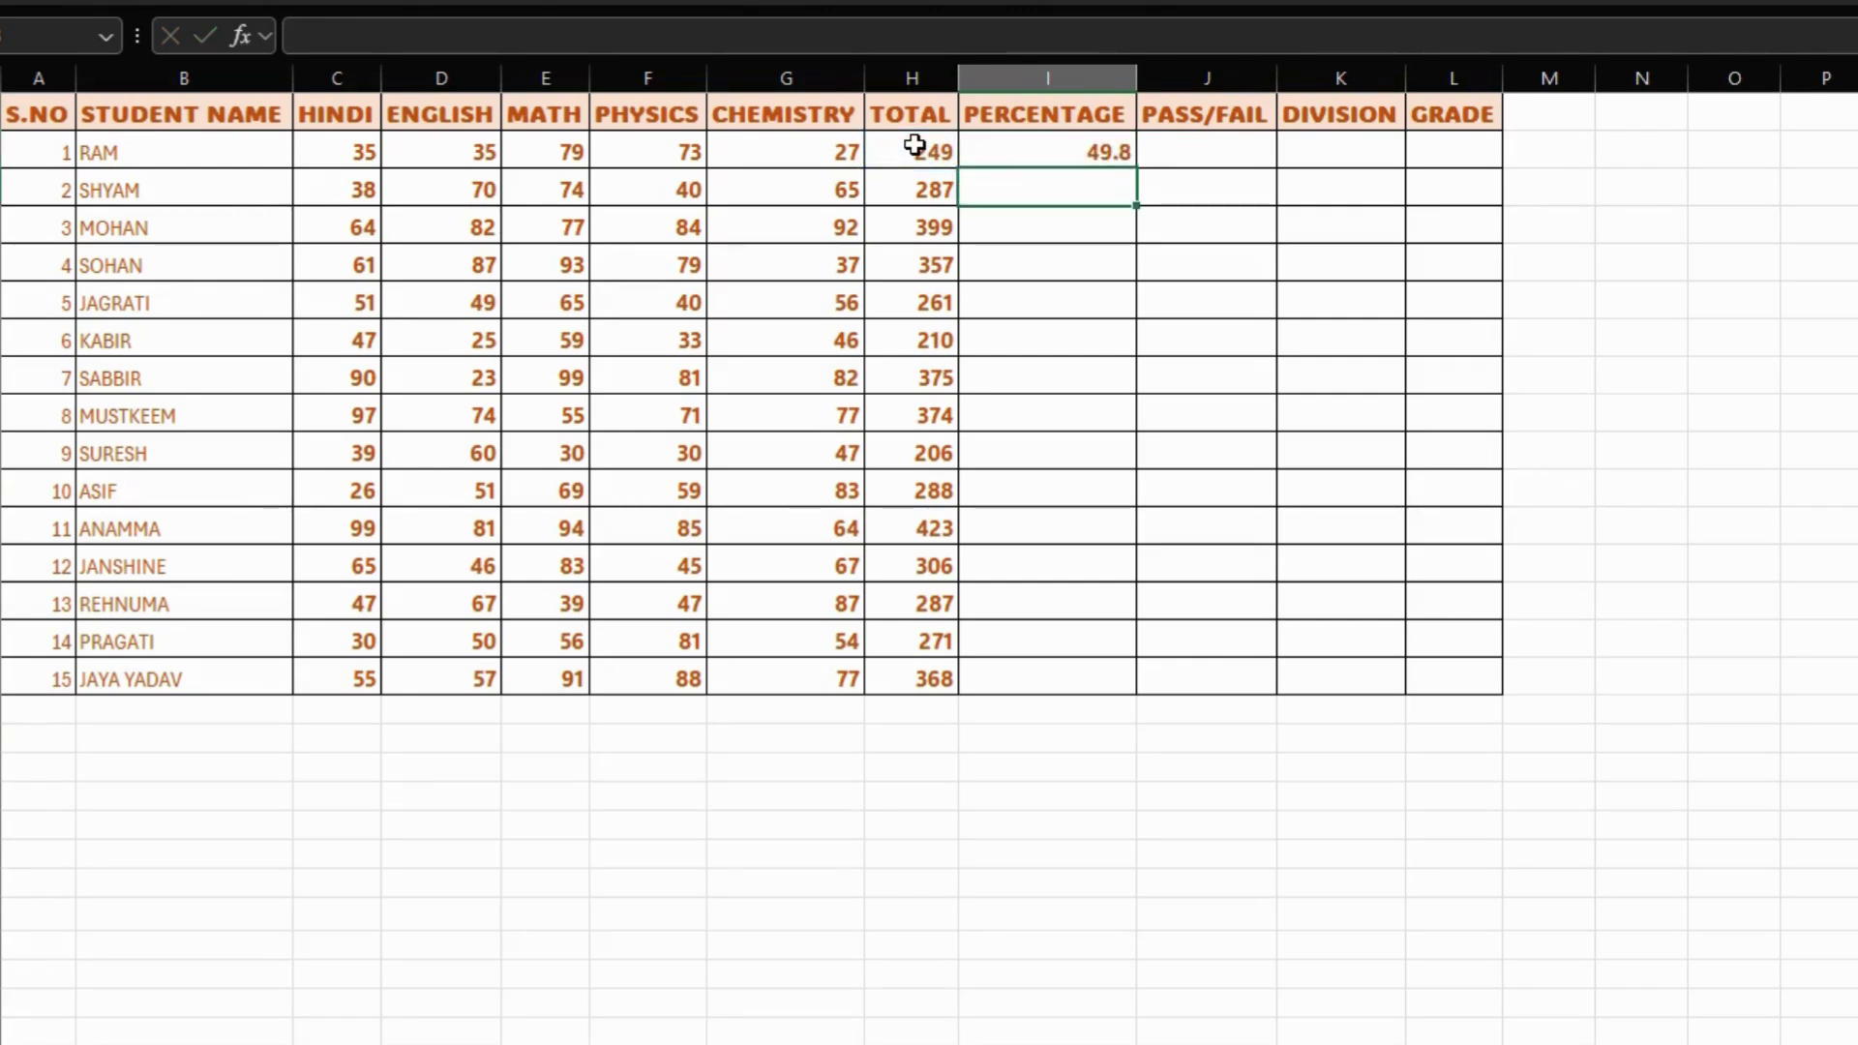
key(Up)
key(shift+Down)
key(shift+Down)
key(shift+Down)
key(shift+Down)
key(shift+Down)
key(shift+Down)
key(shift+Down)
key(shift+Down)
key(shift+Down)
key(shift+Down)
key(shift+Down)
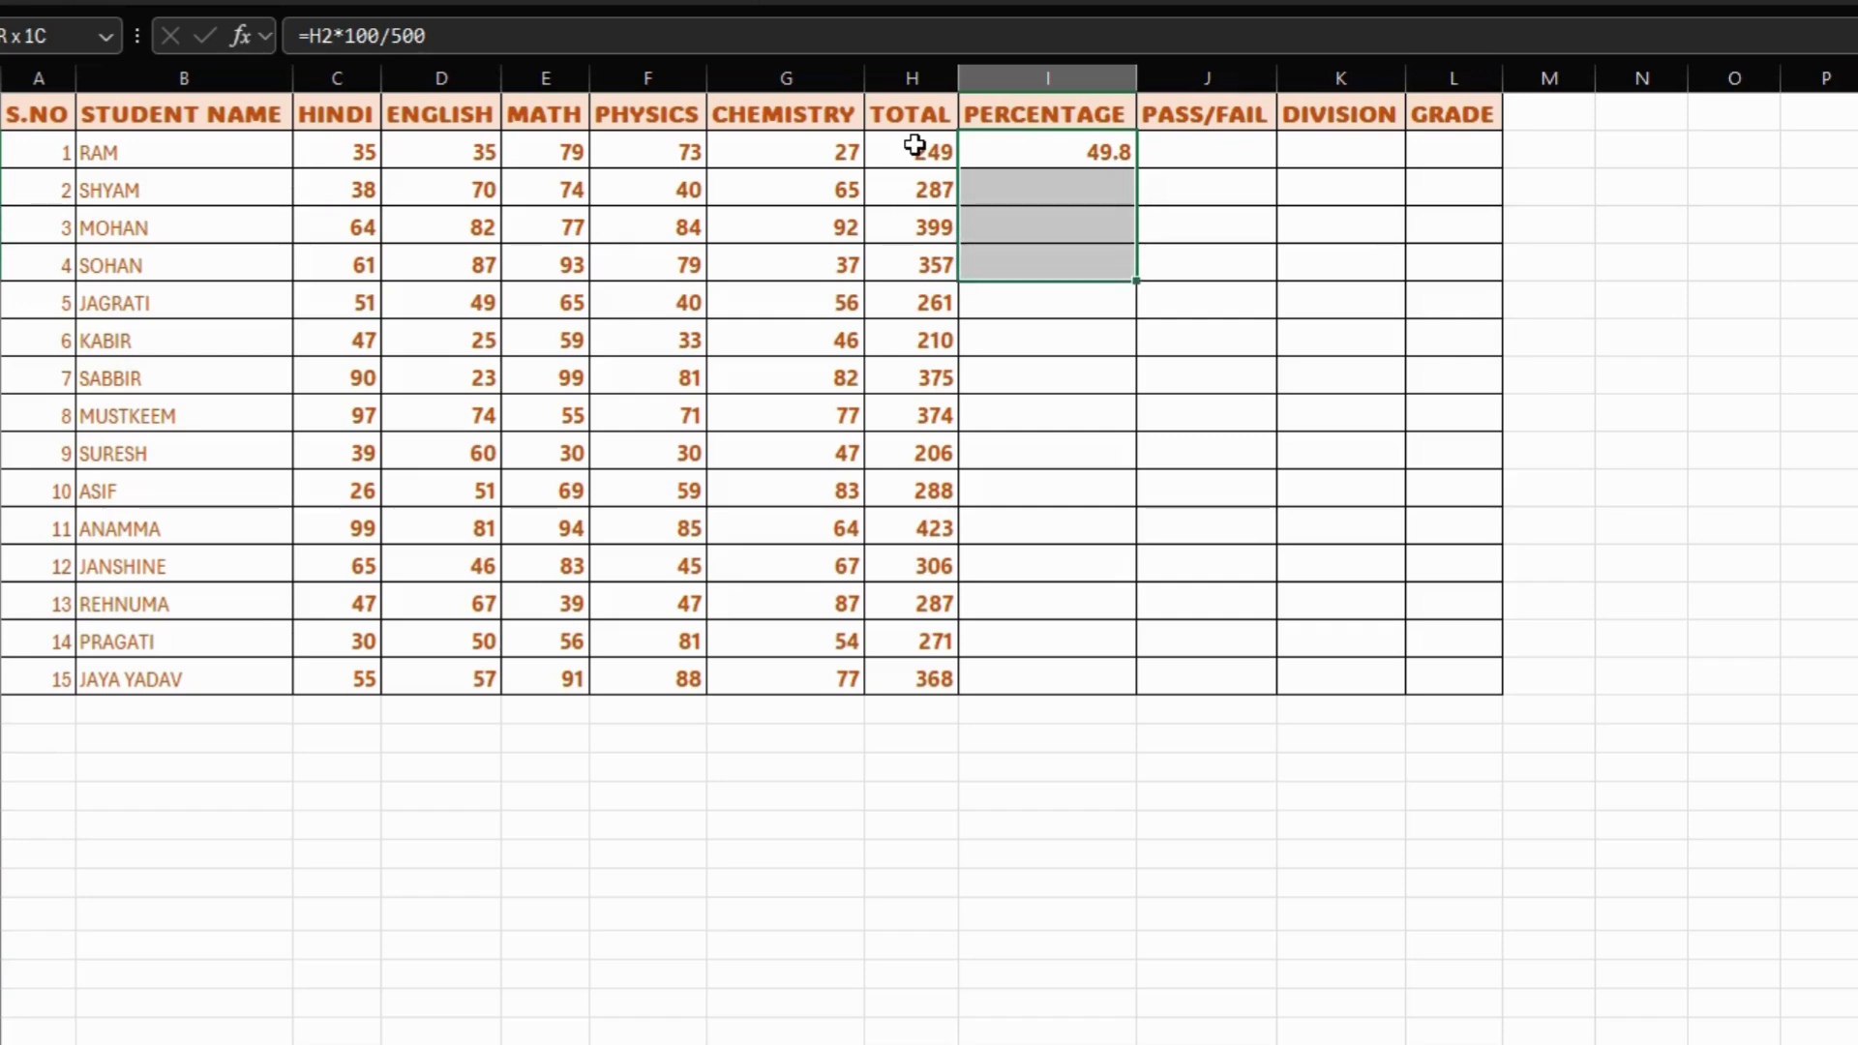
key(shift+Down)
key(shift+Down)
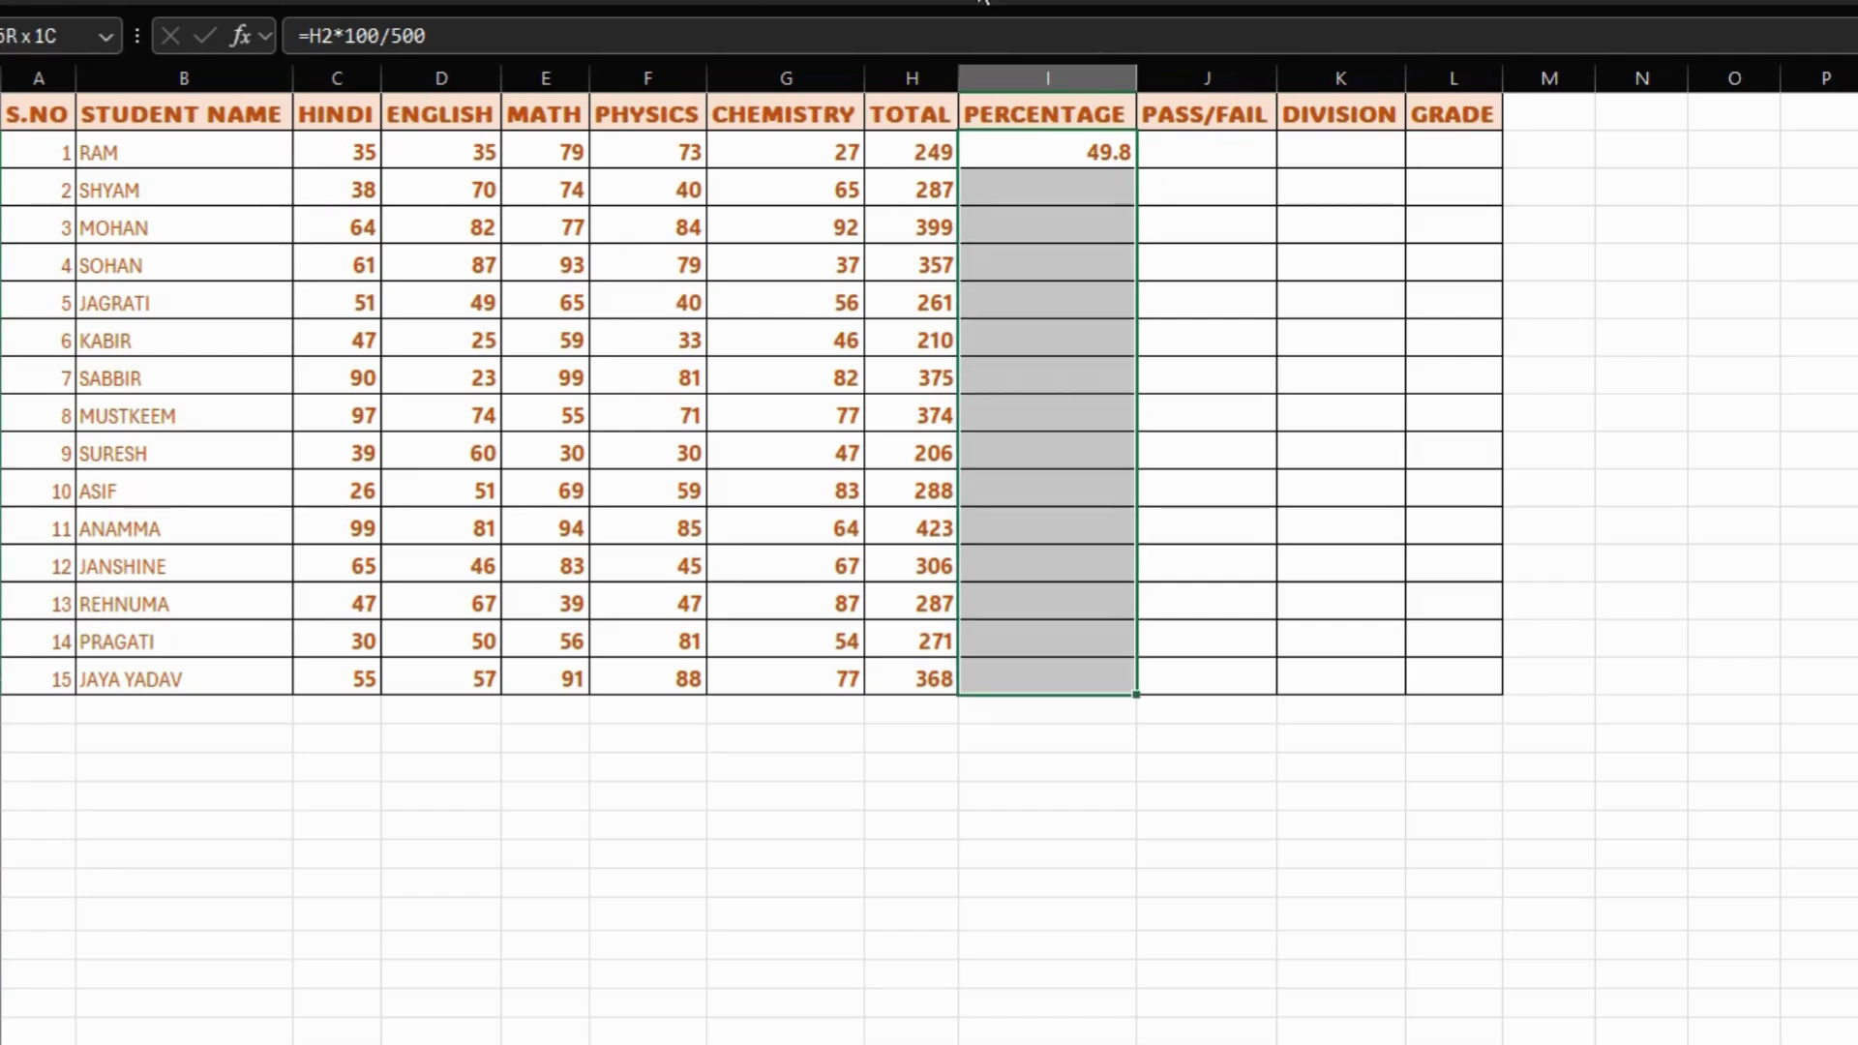
- Try extending the percentage formula from I2 down to I16, and undo that fill
click(1020, 158)
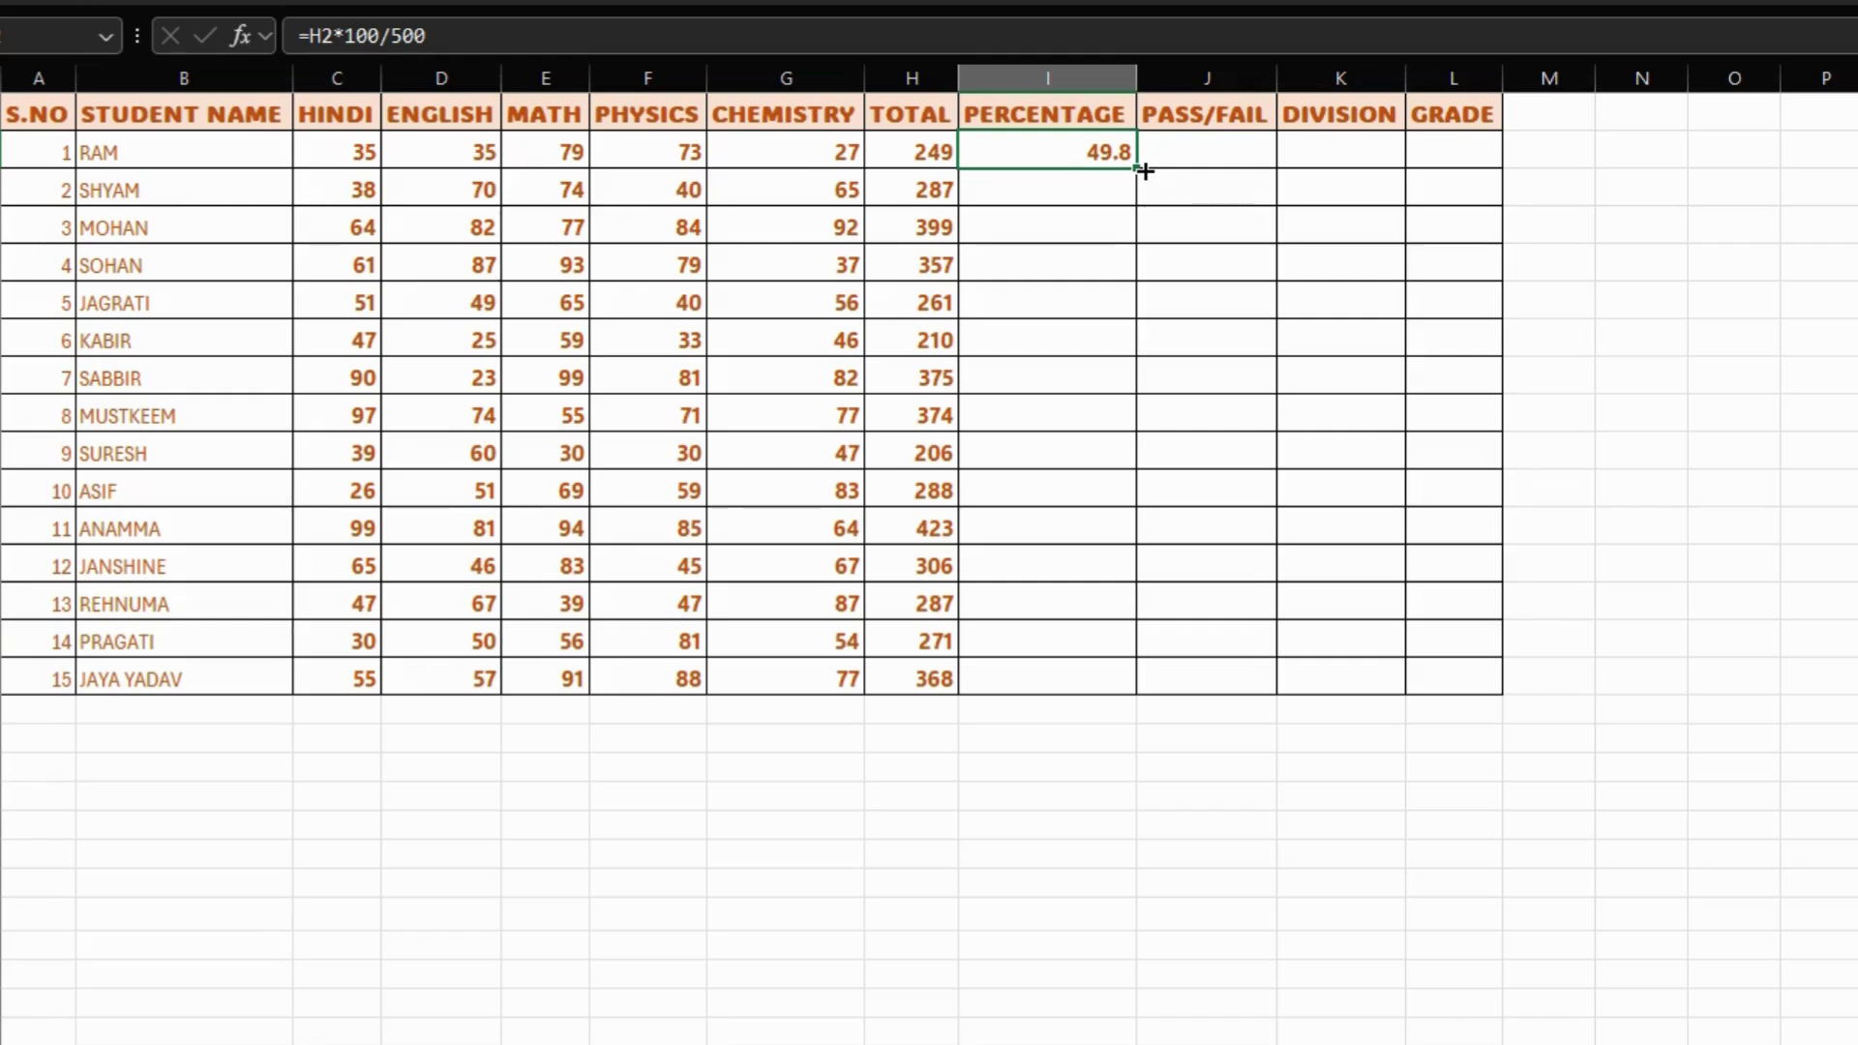
drag(1145, 172, 1144, 703)
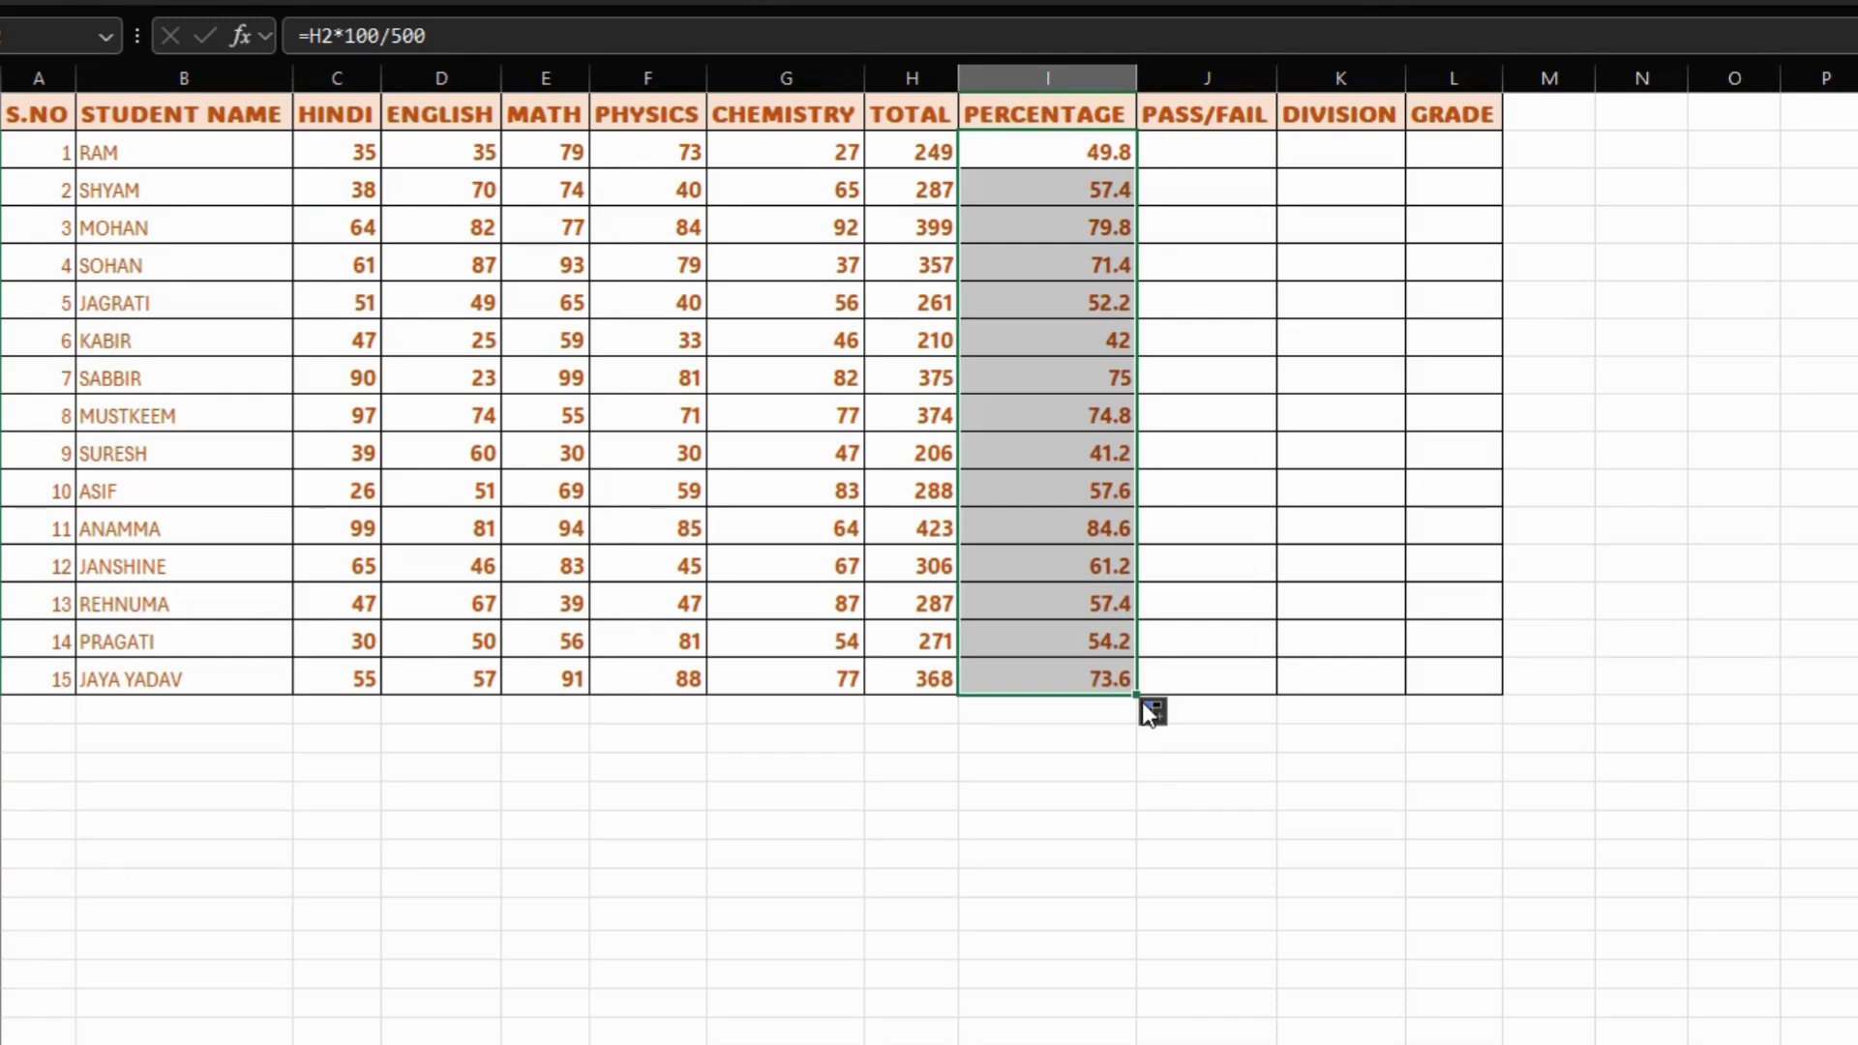
key(ctrl+z)
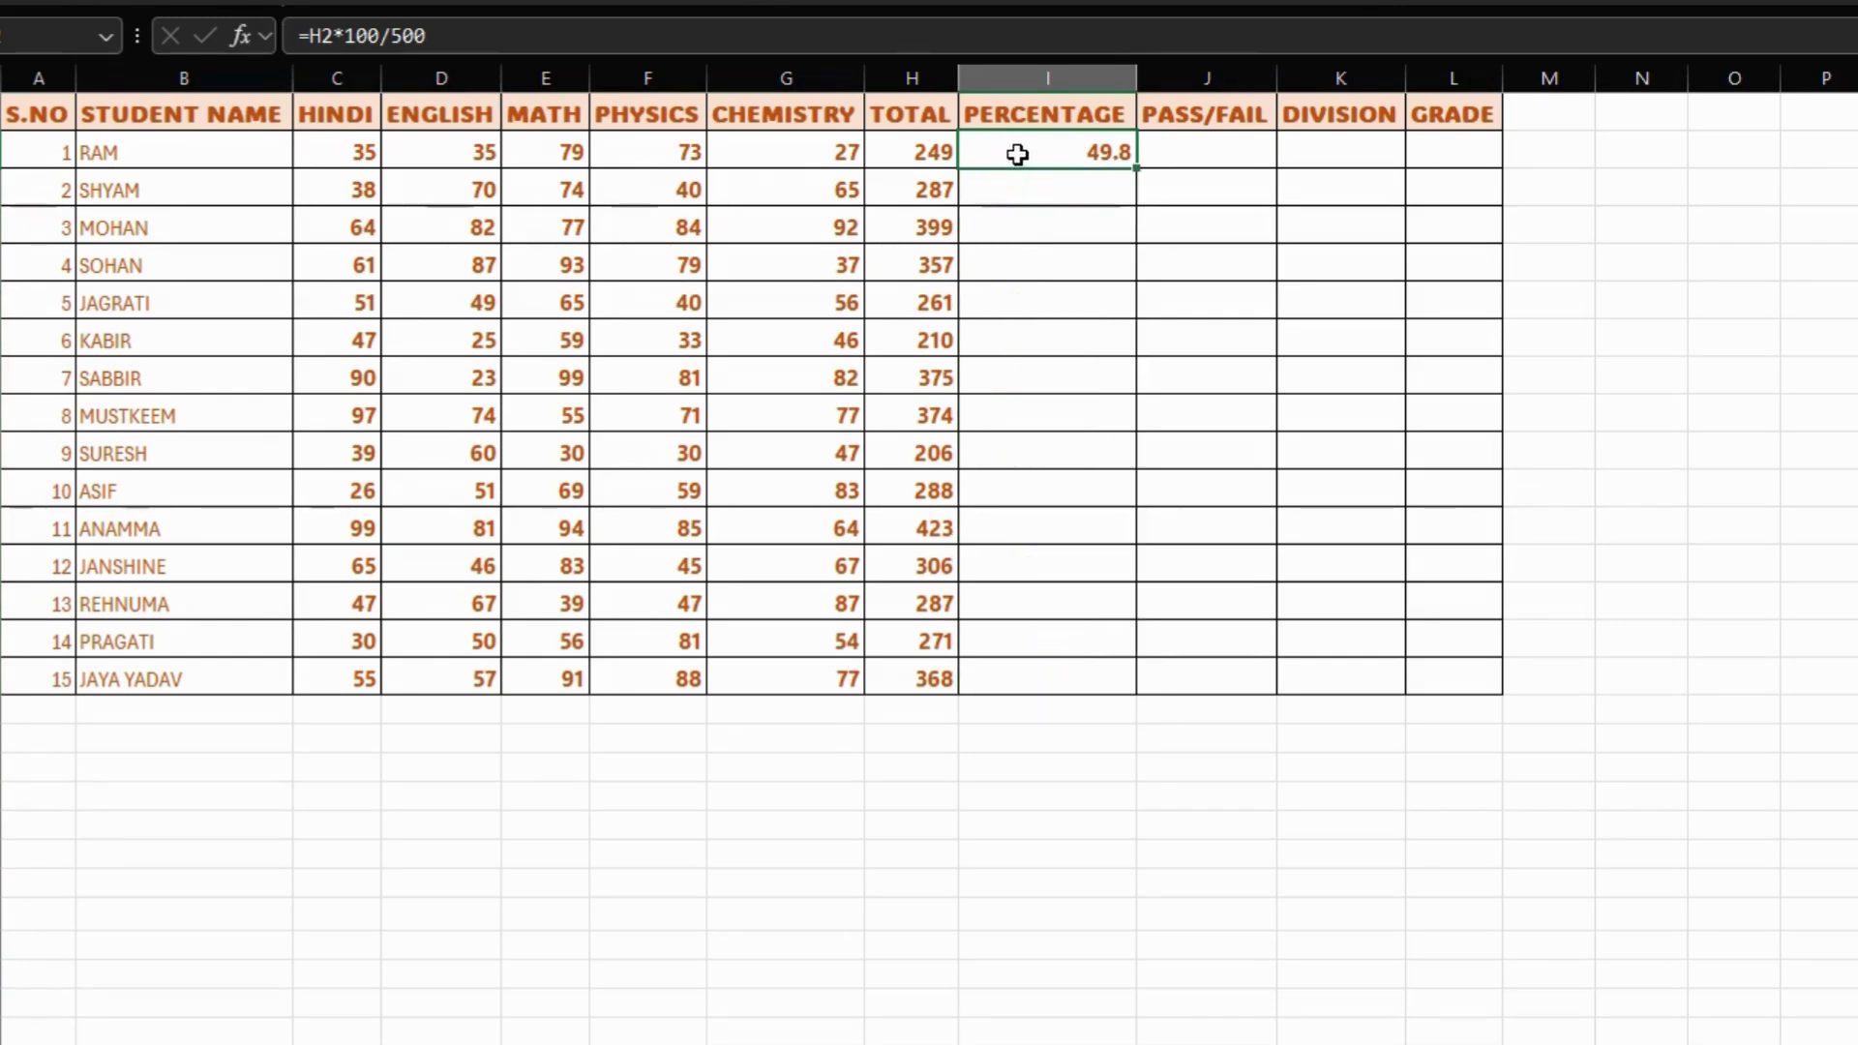
- Fill the percentage formula down the whole range I2:I16
drag(1014, 155, 1016, 680)
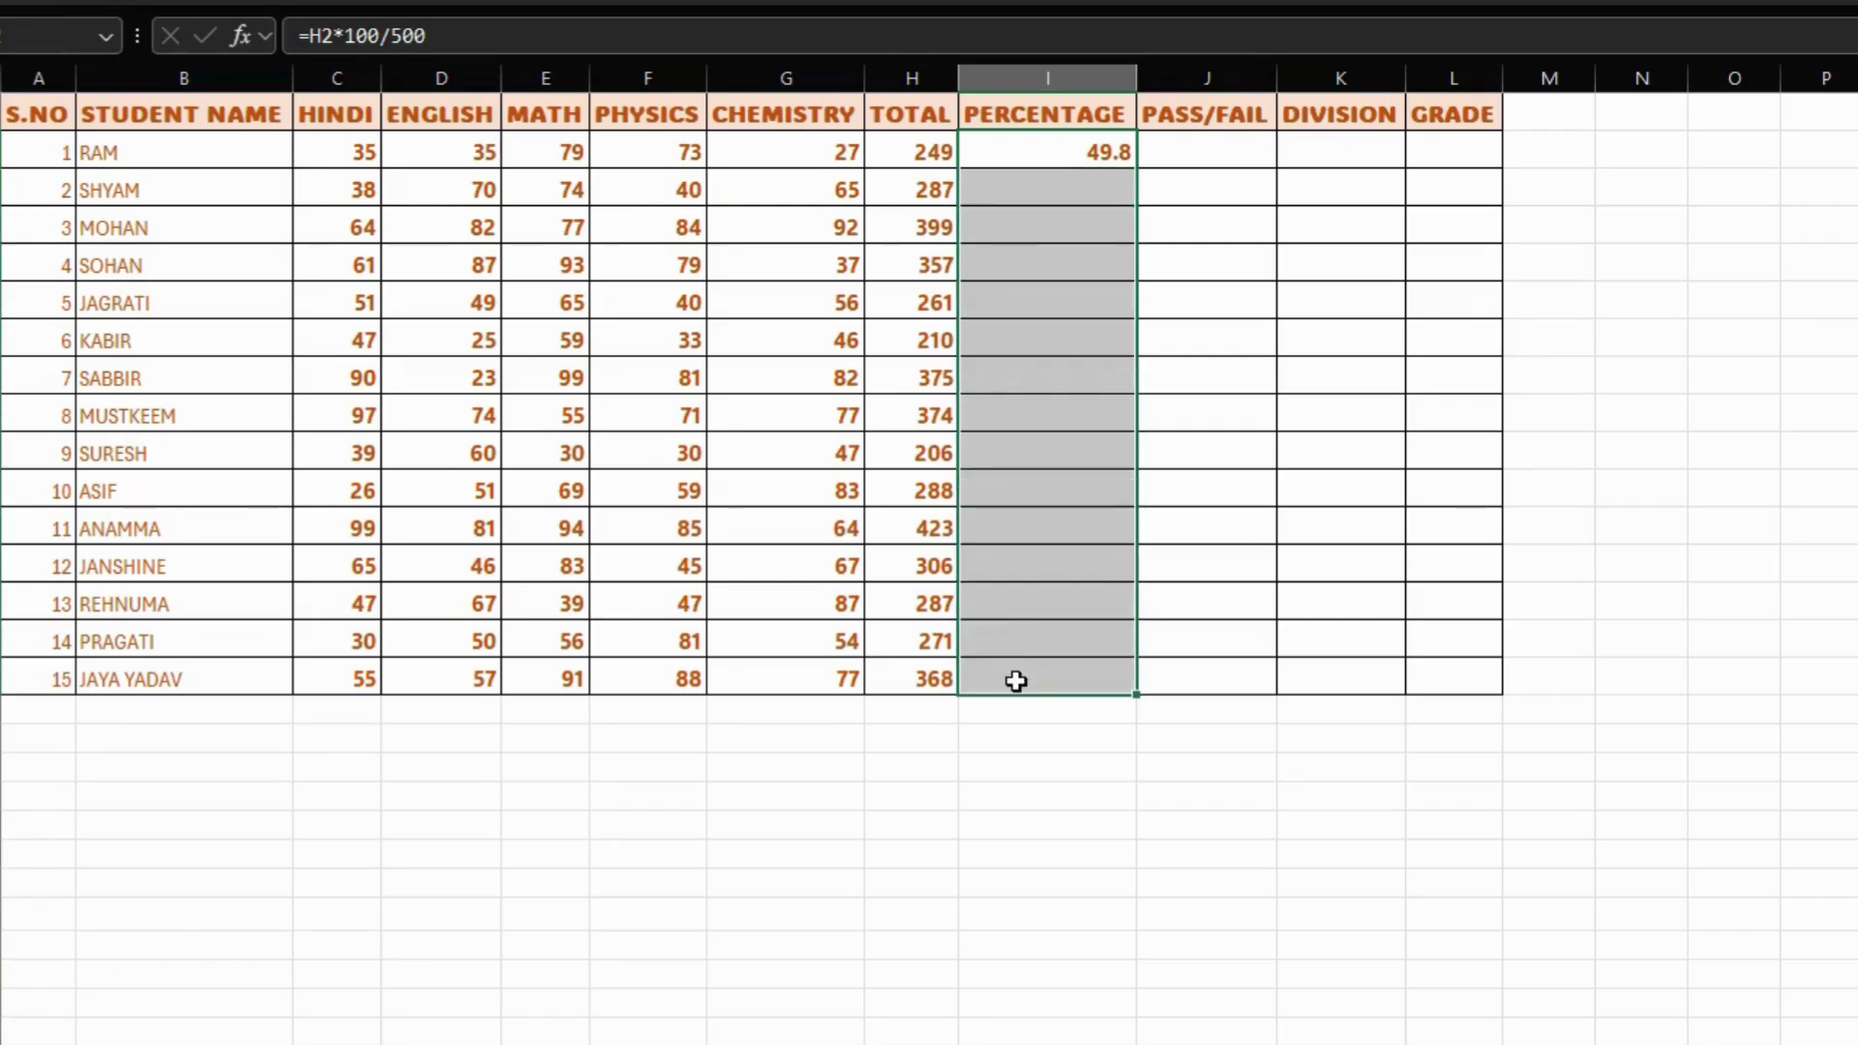
key(ctrl+d)
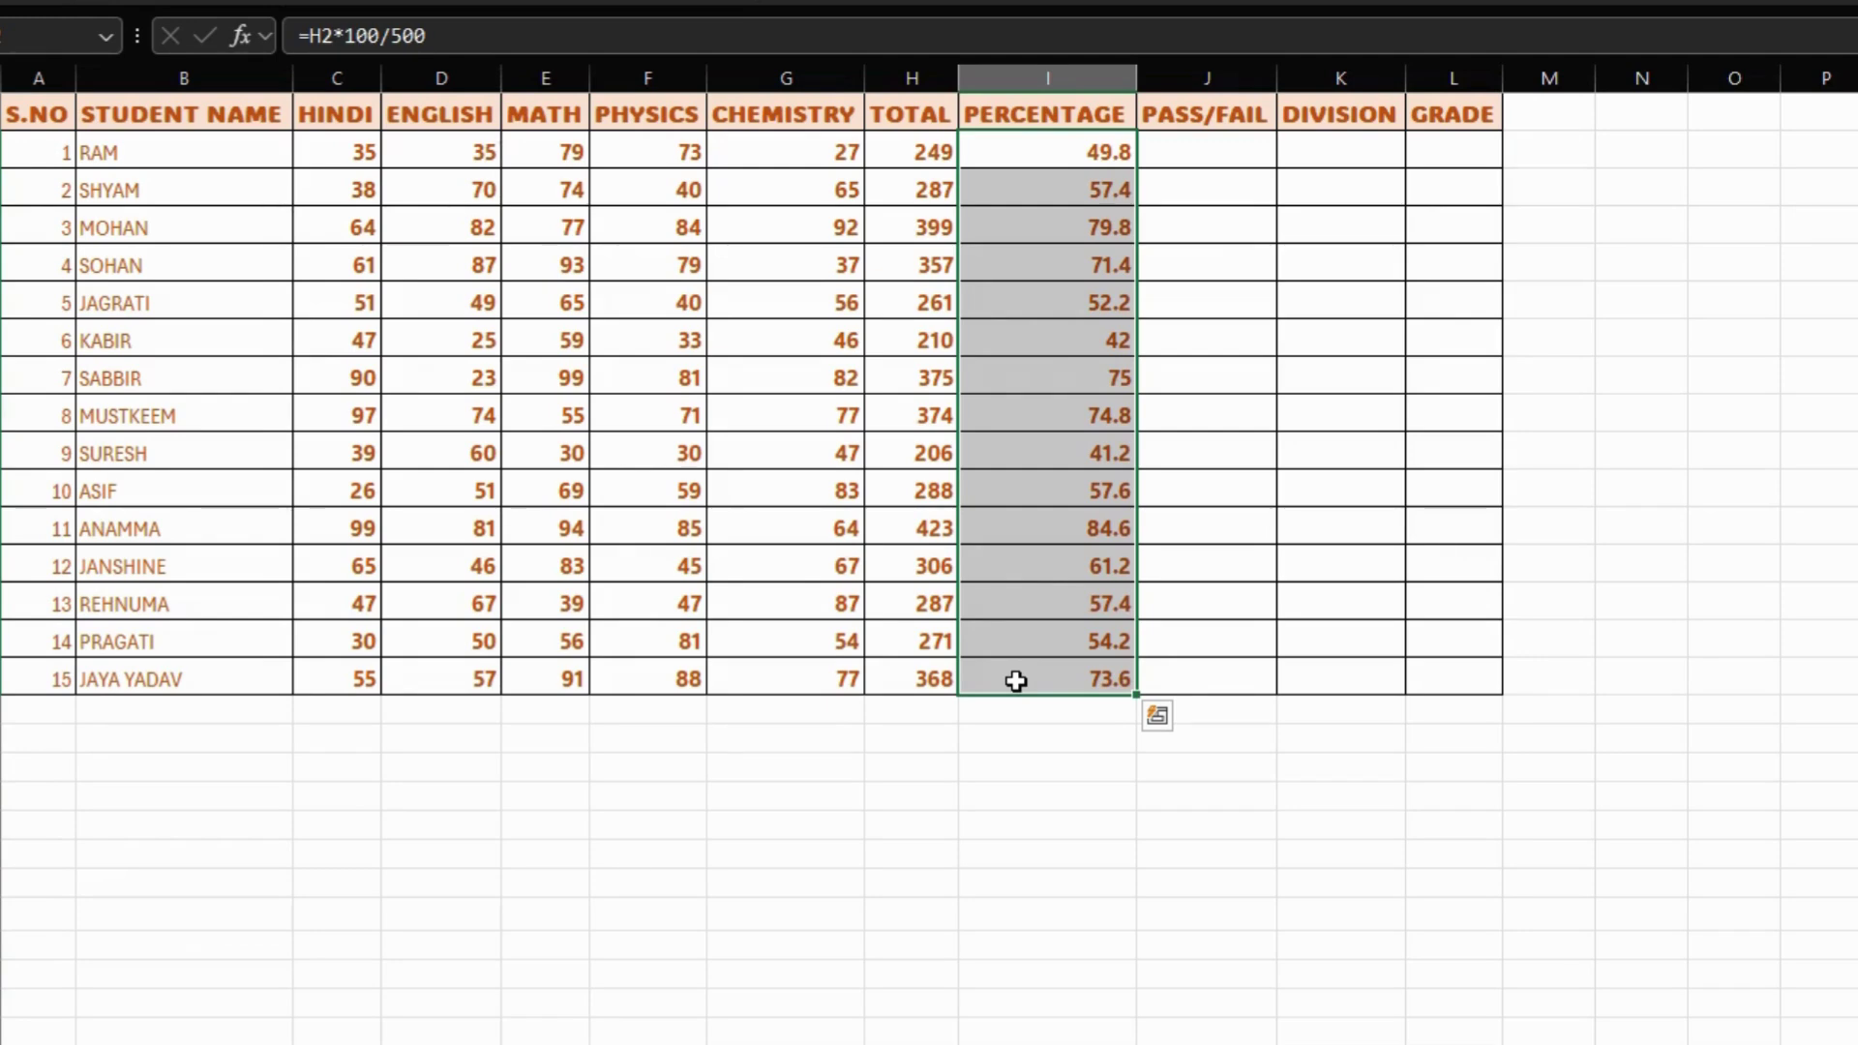
- Enter the first student's pass/fail formula in J2 as =IF(MIN(C2:G2)>=33,"PASS","FAIL")
click(1239, 156)
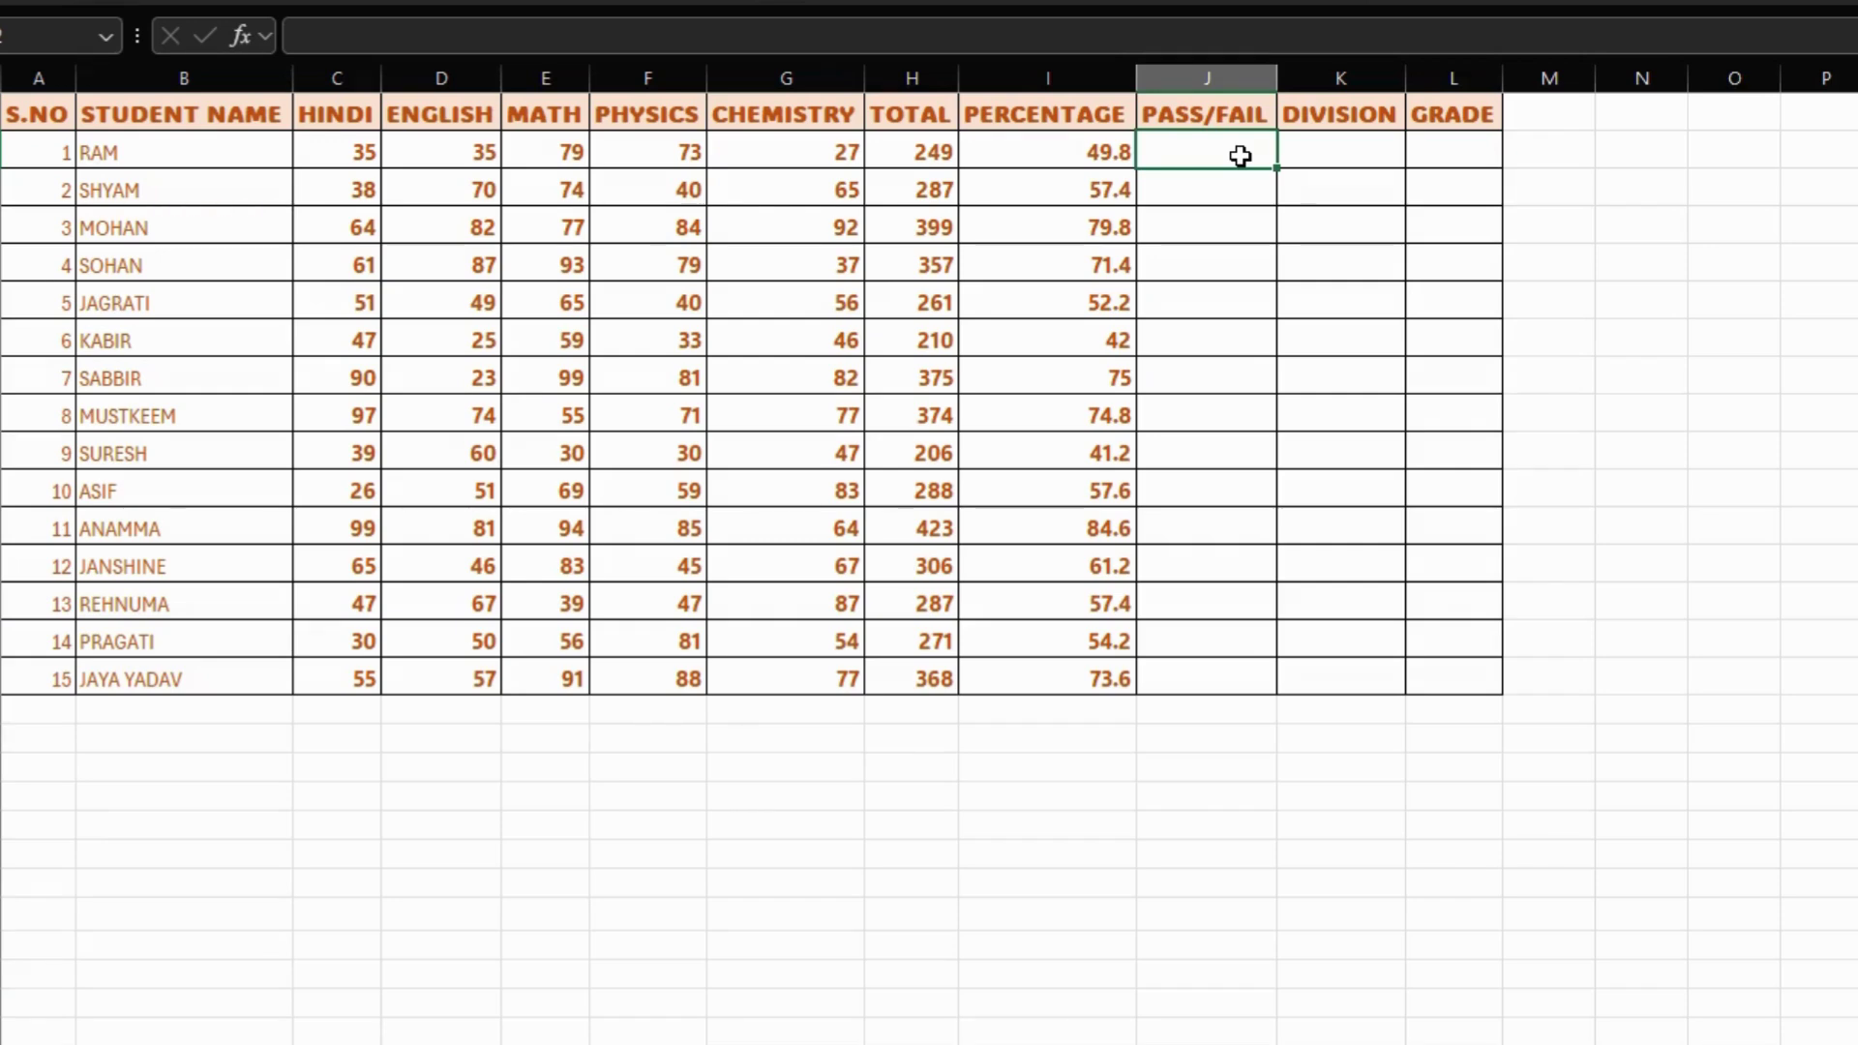
text(=IF)
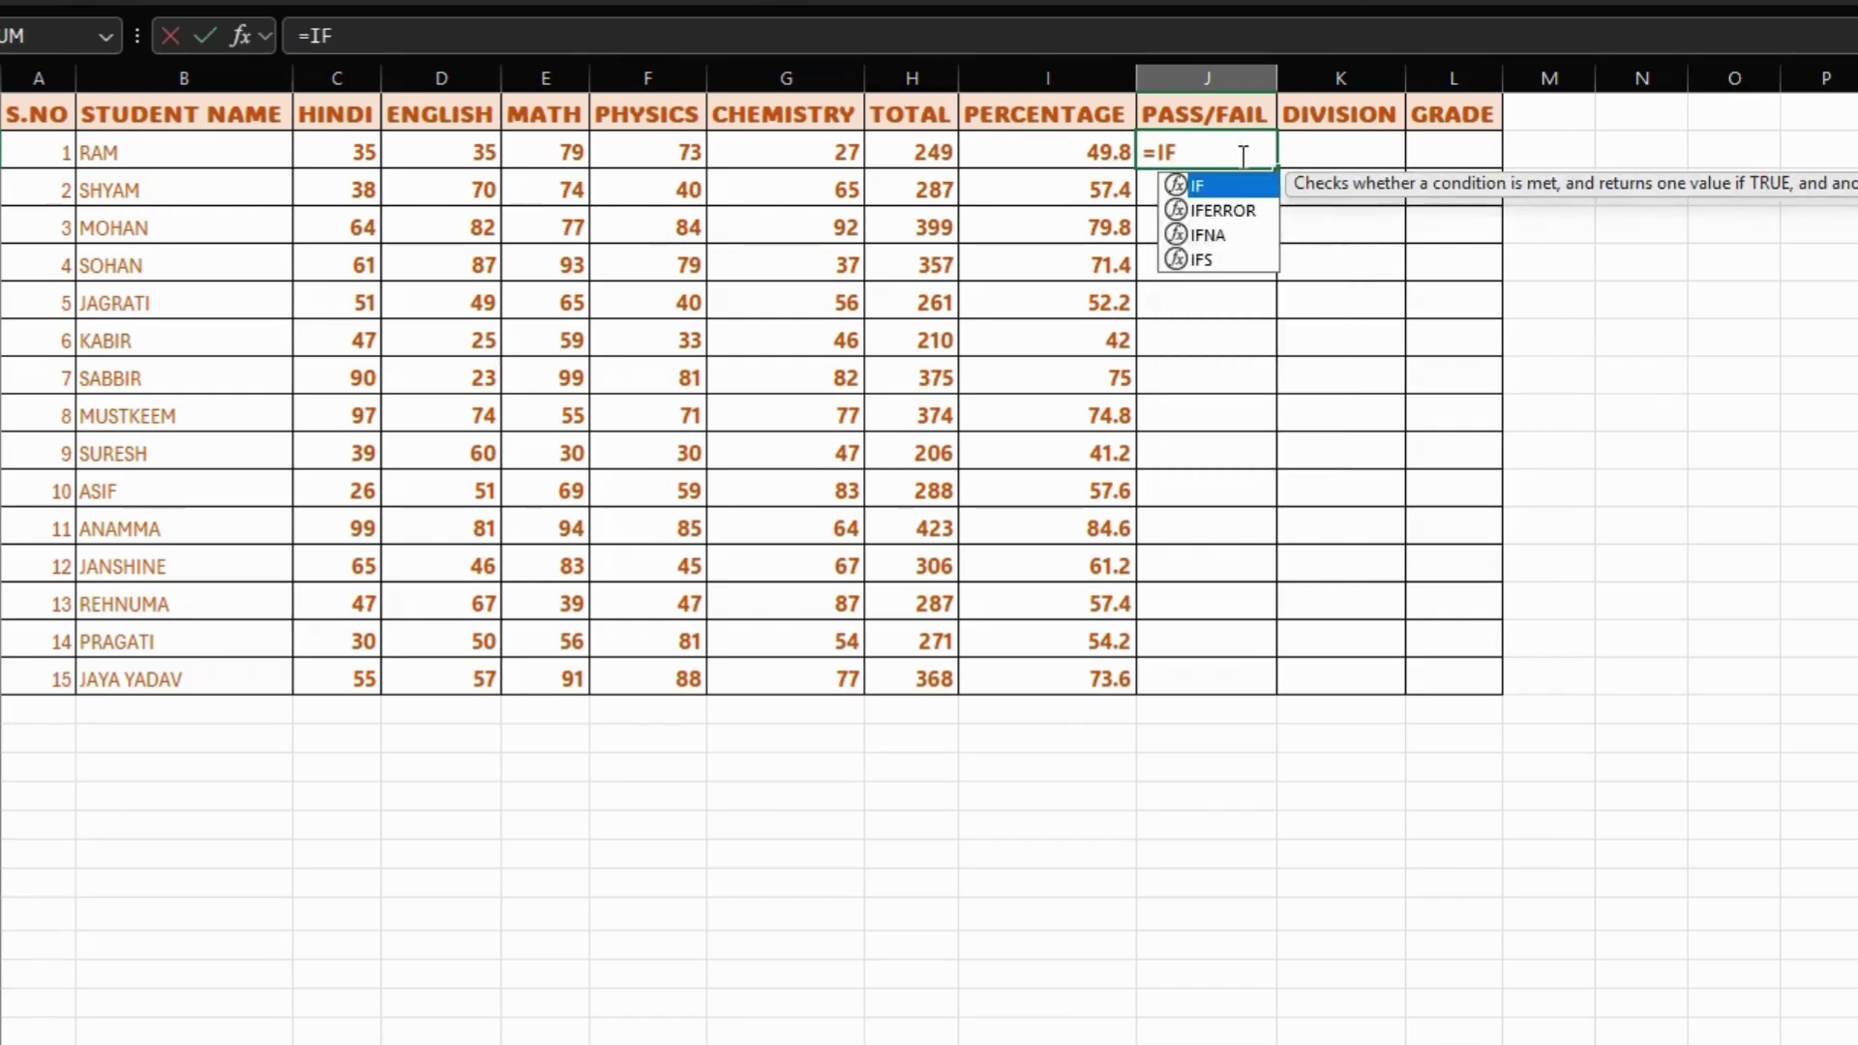
text(()
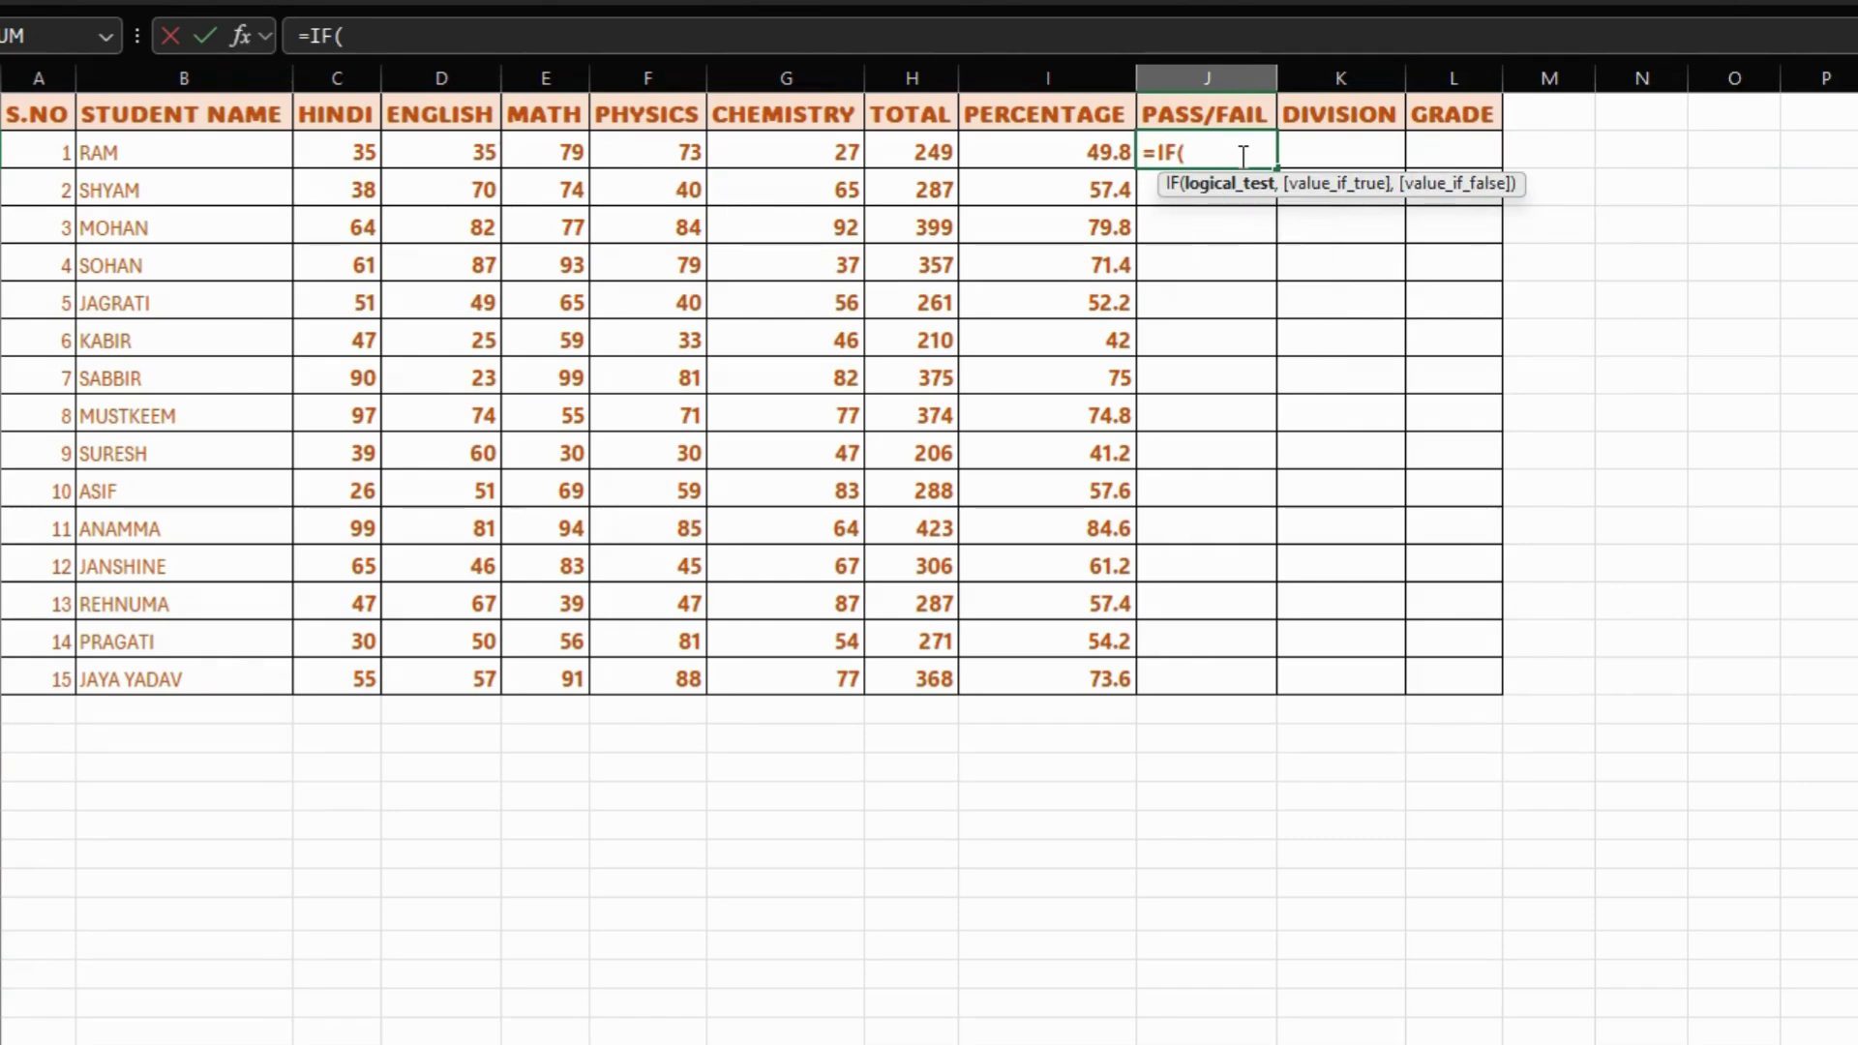
text(MIN)
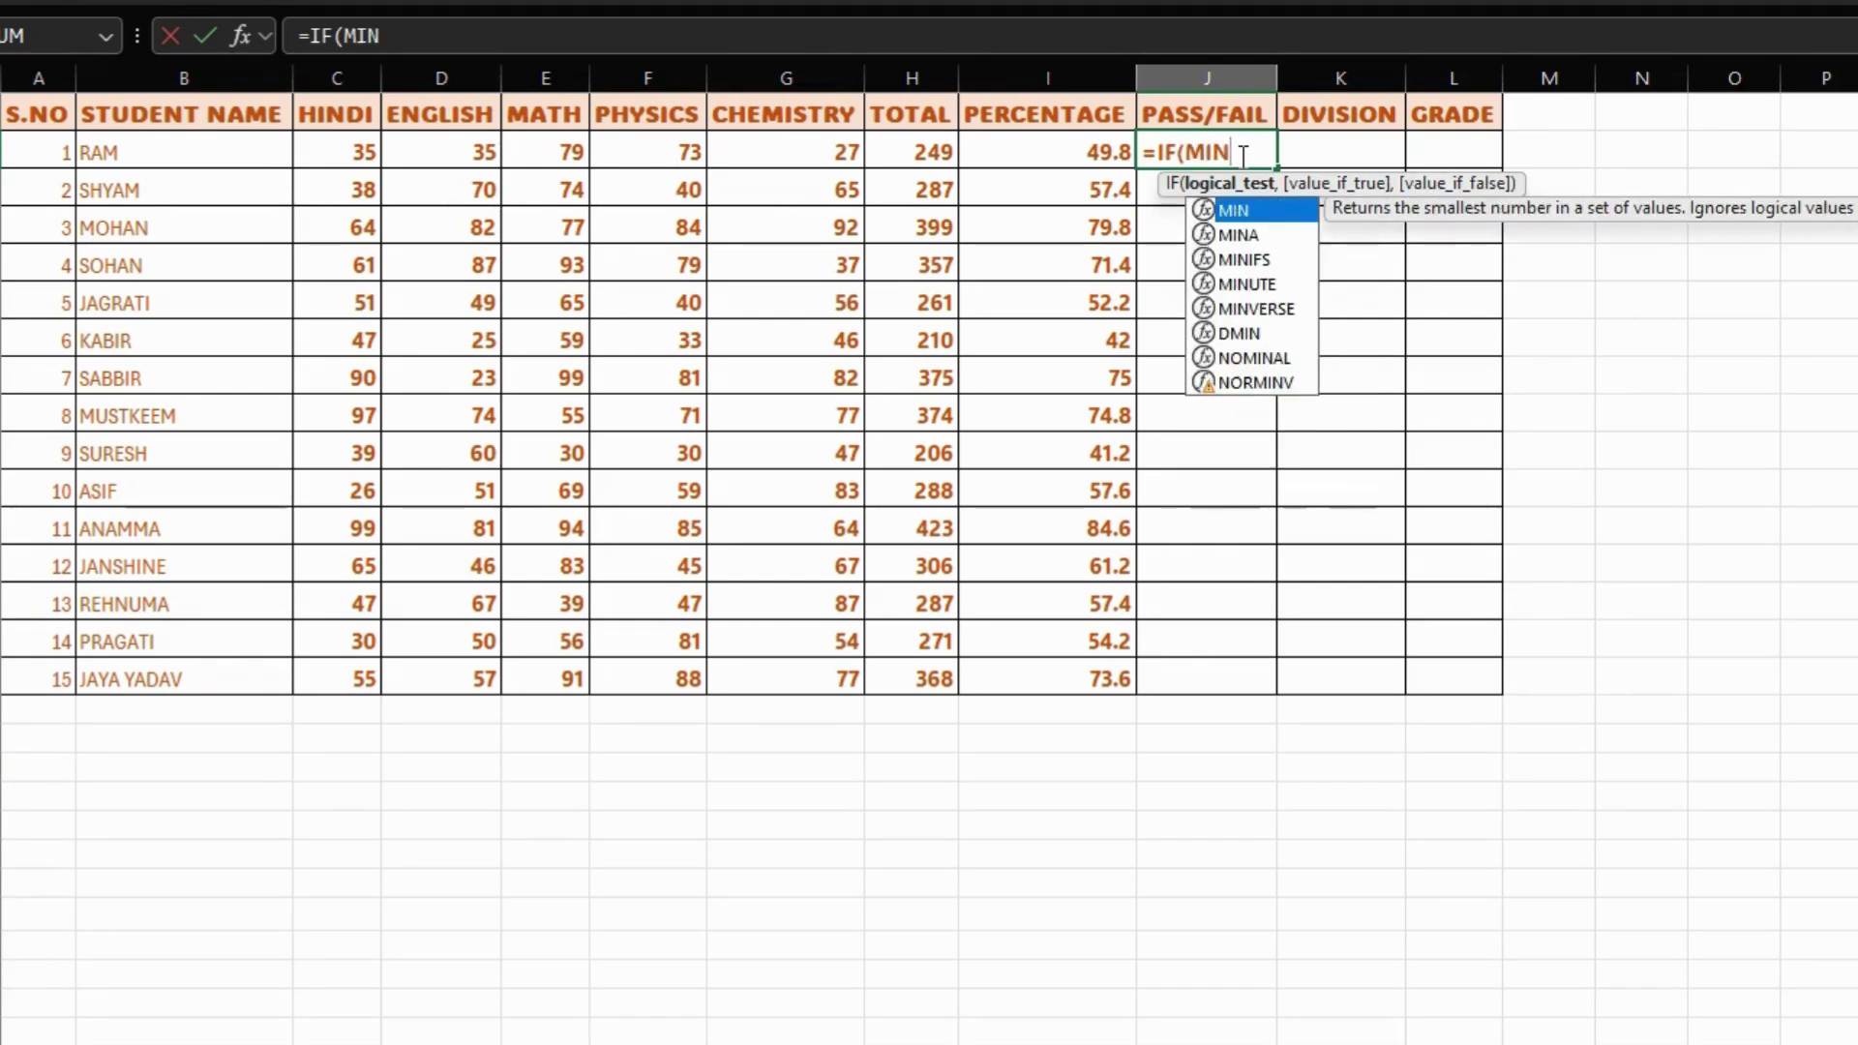
text(()
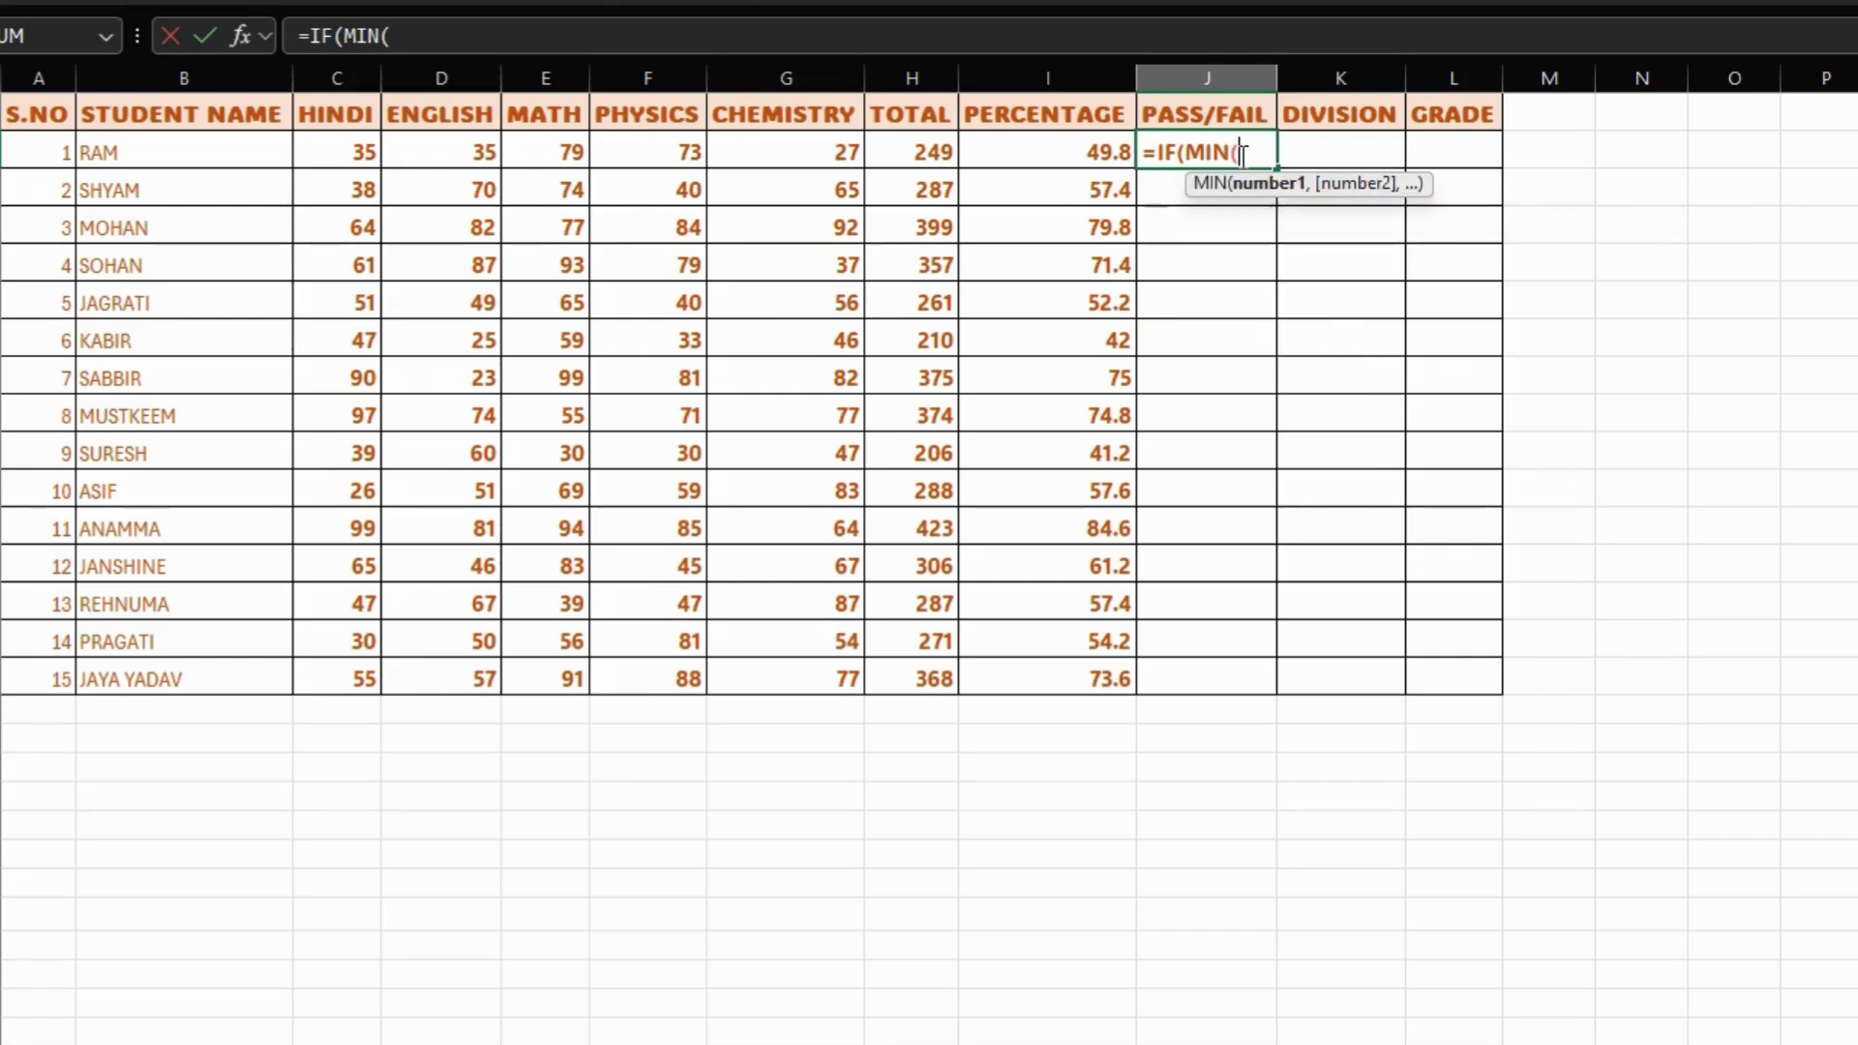
click(804, 159)
drag(803, 159, 347, 166)
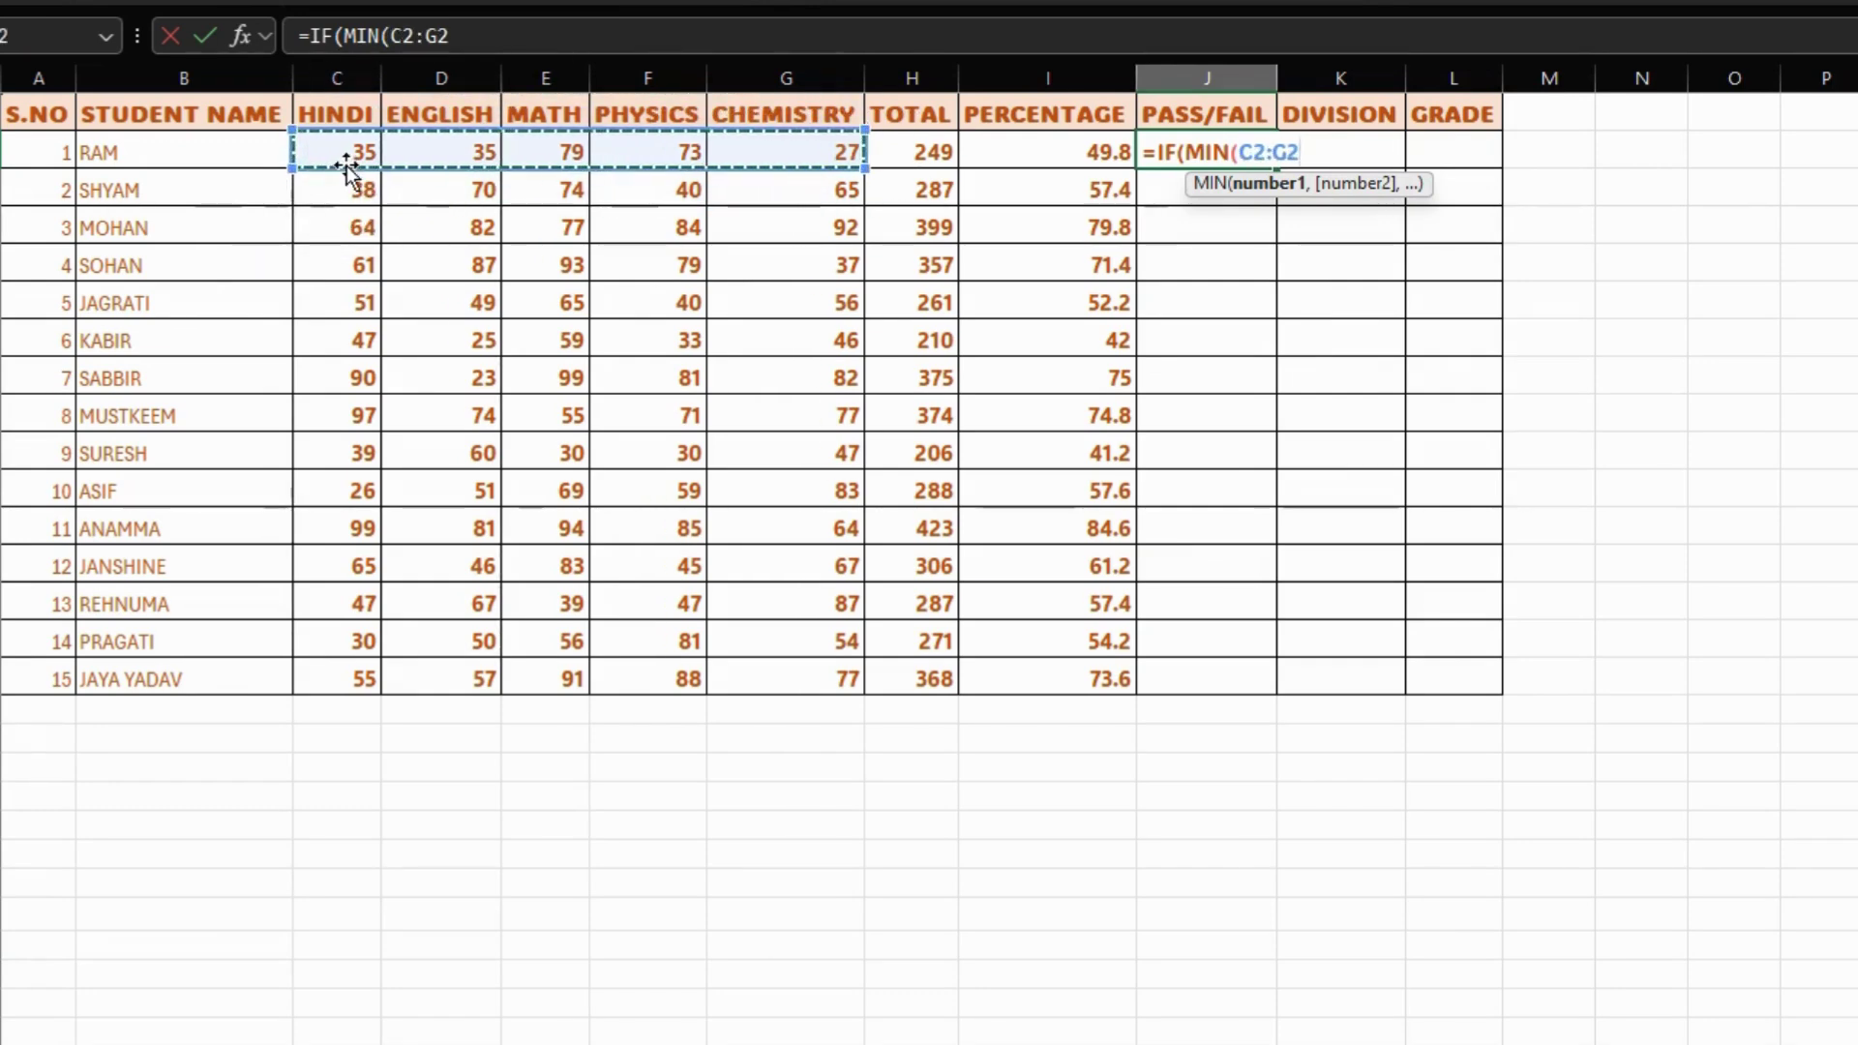
text())
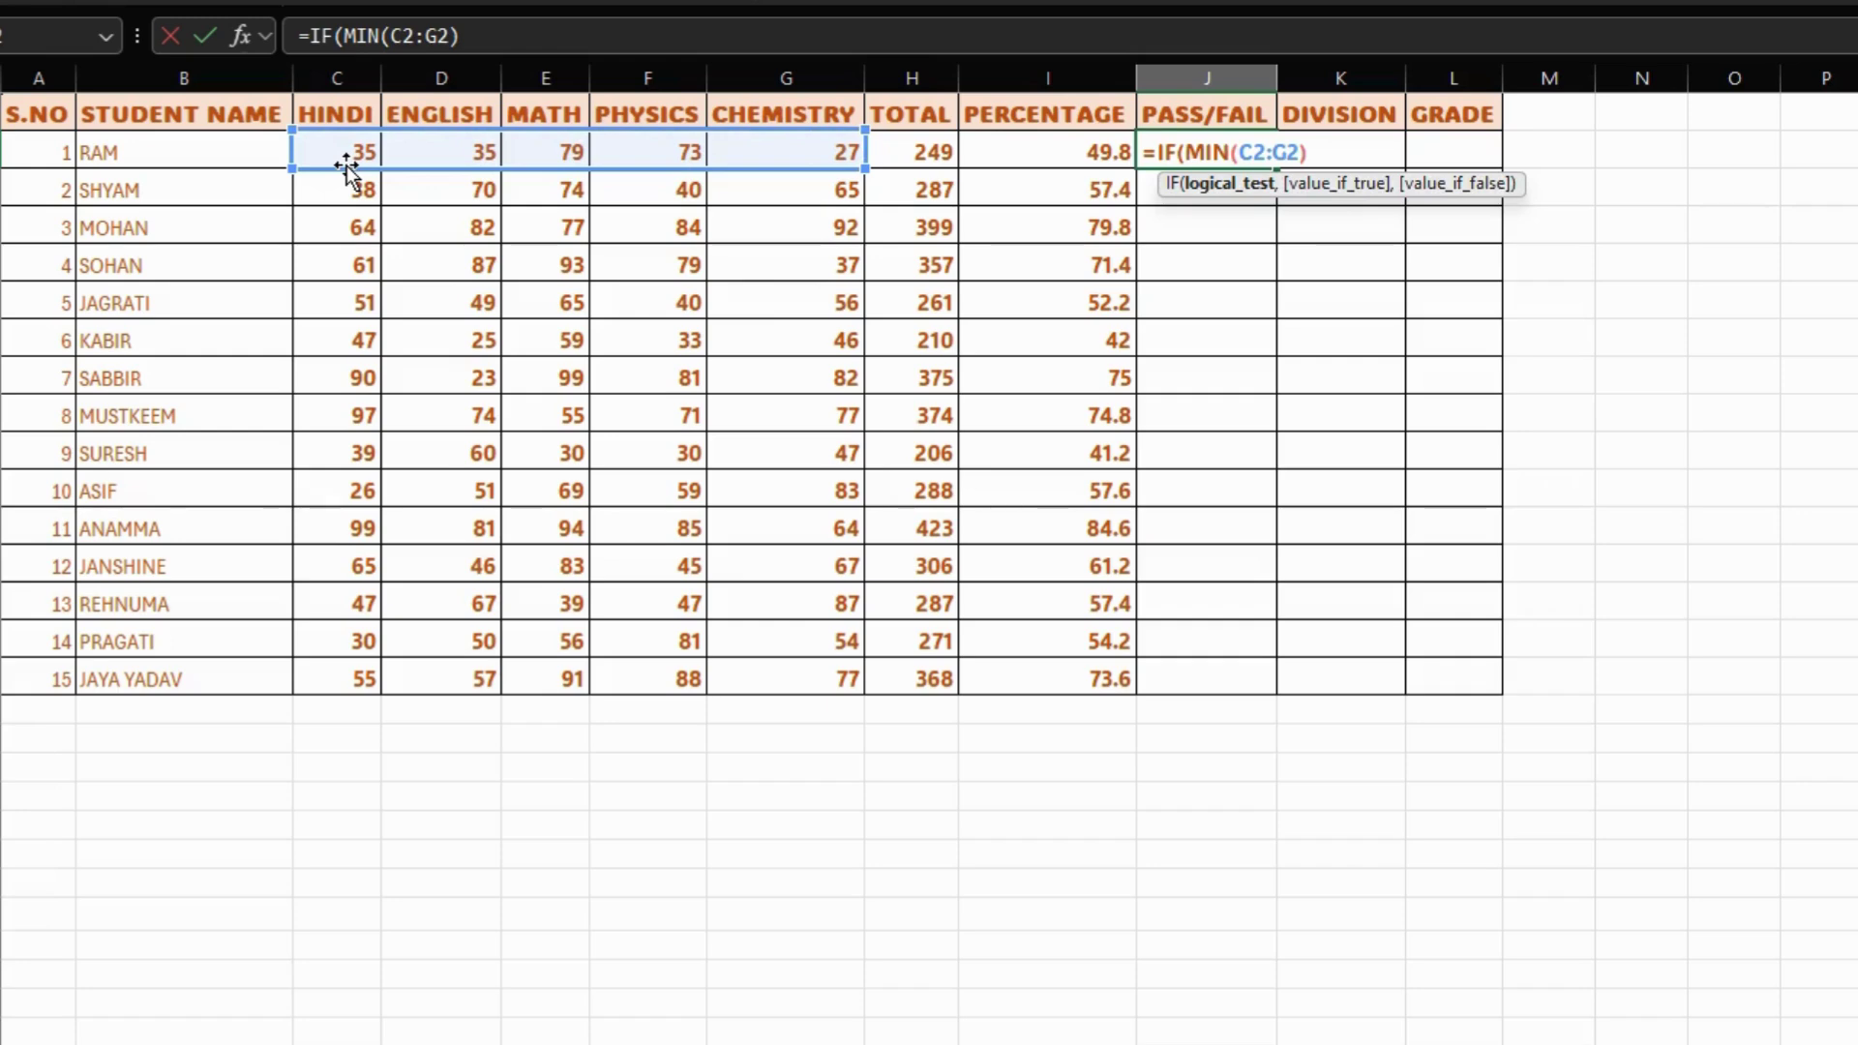
text(>=33,)
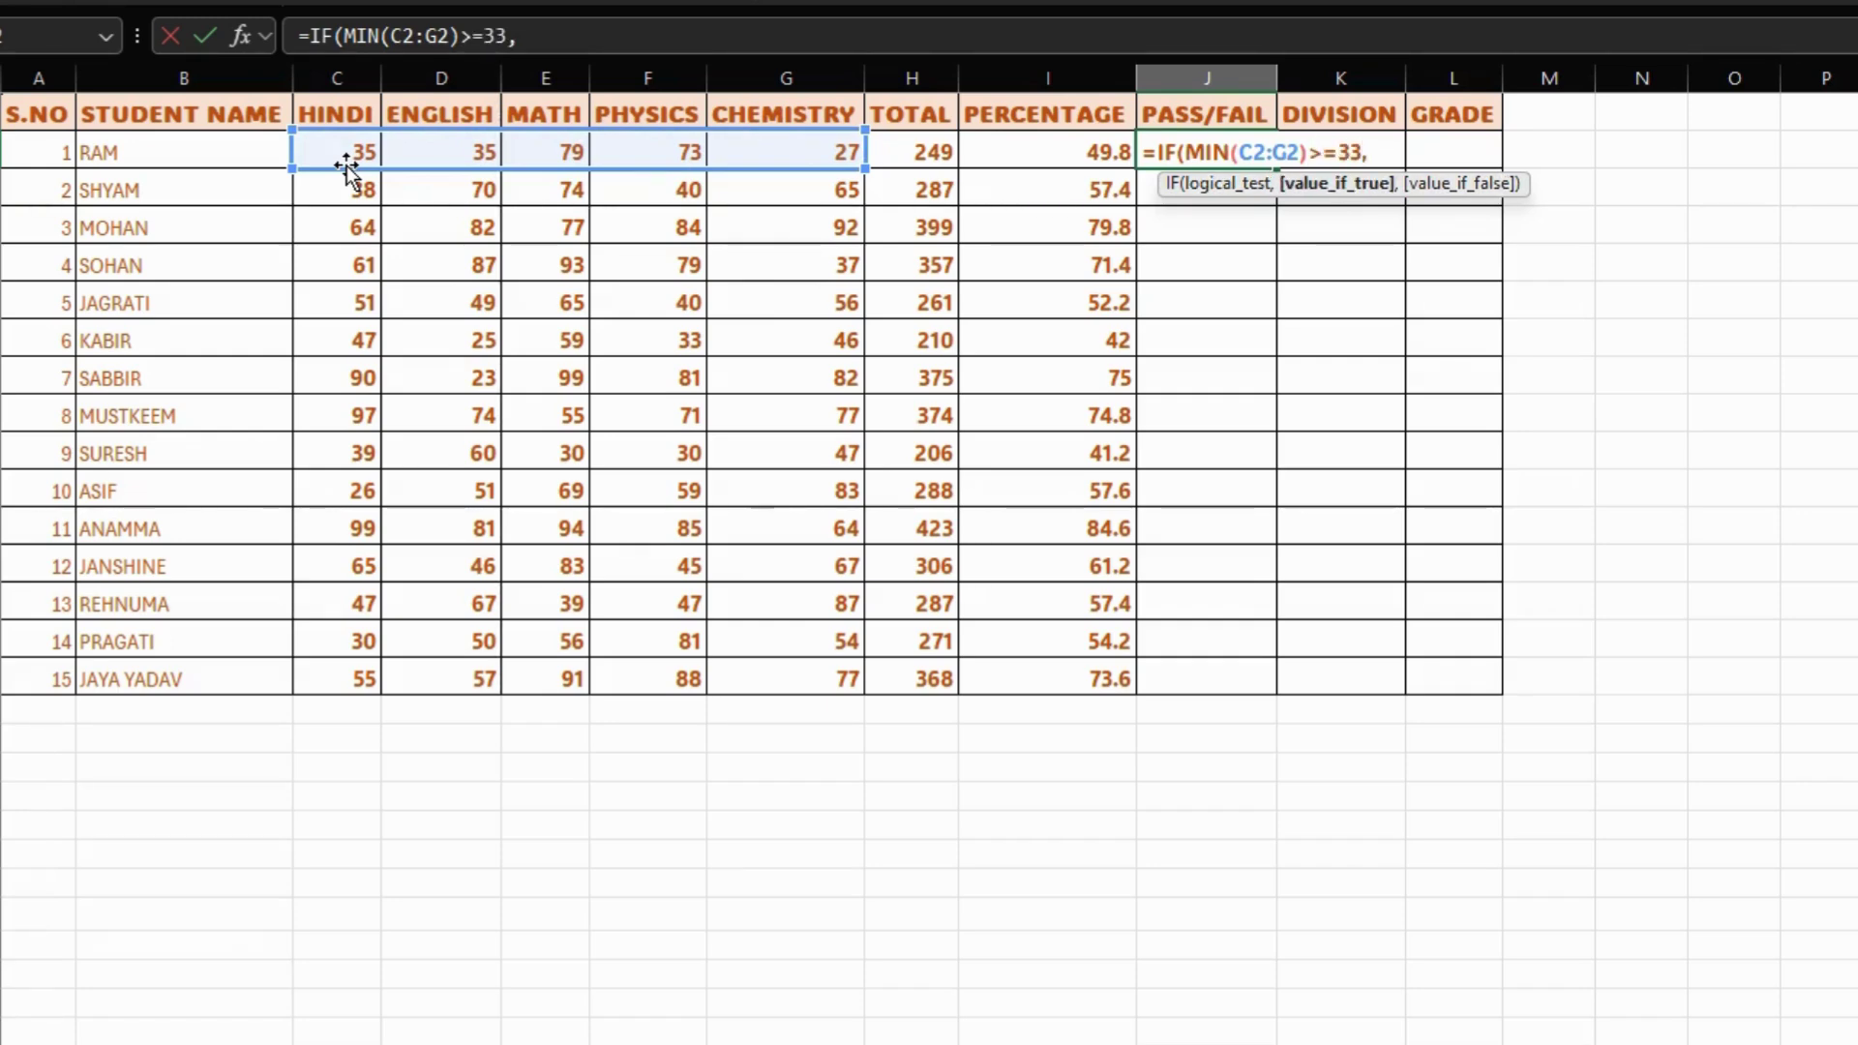
text("PASS",)
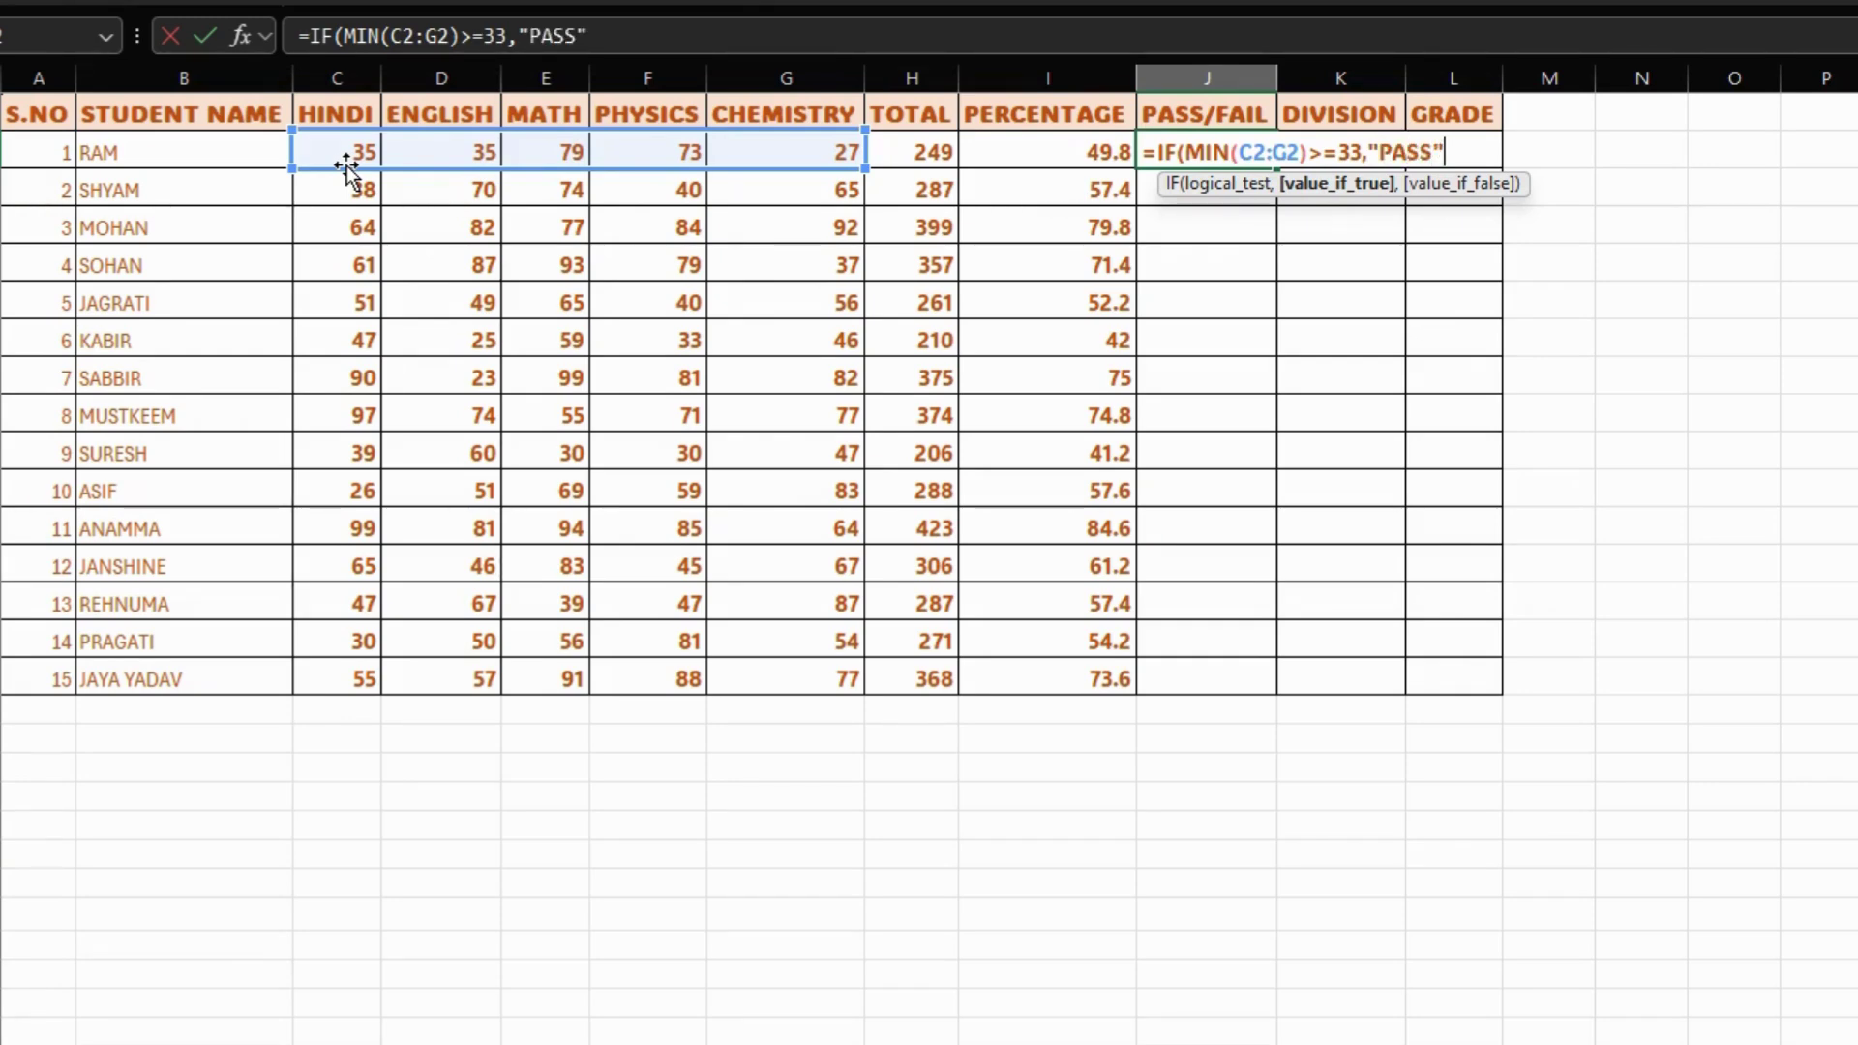
text("F)
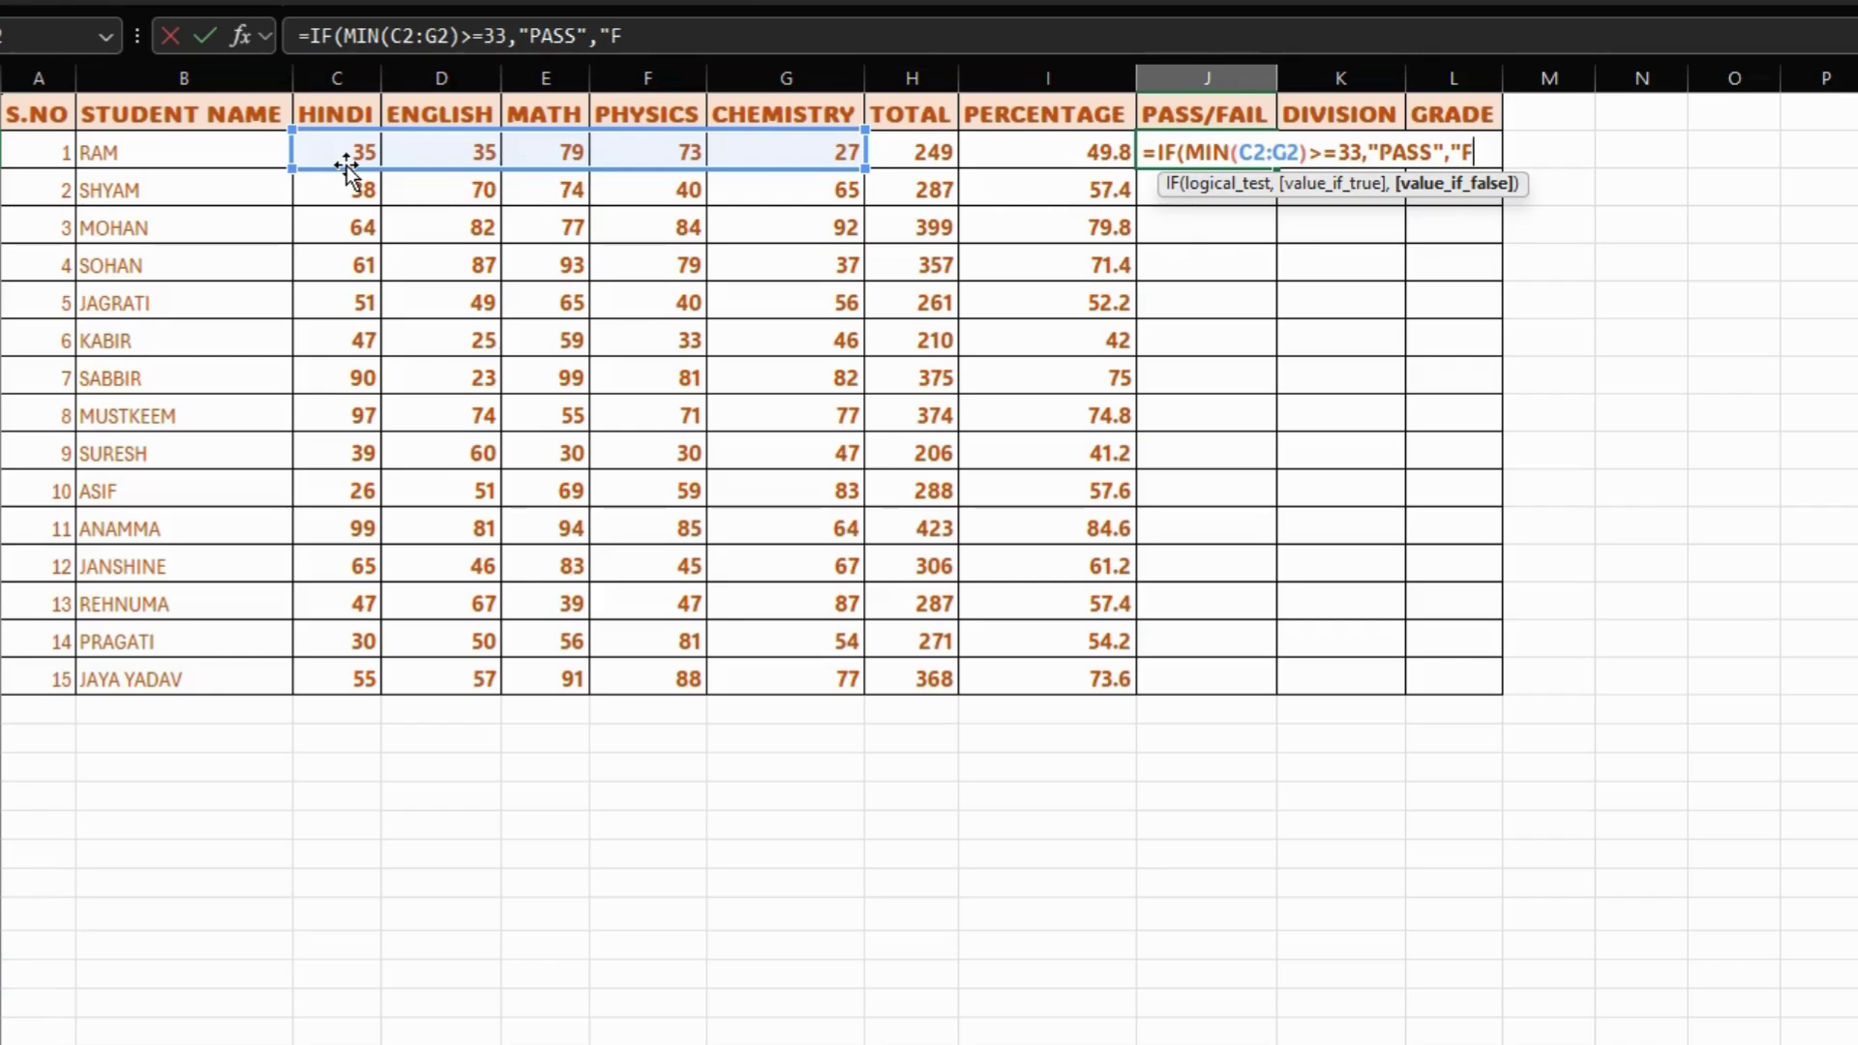
text(AIL"))
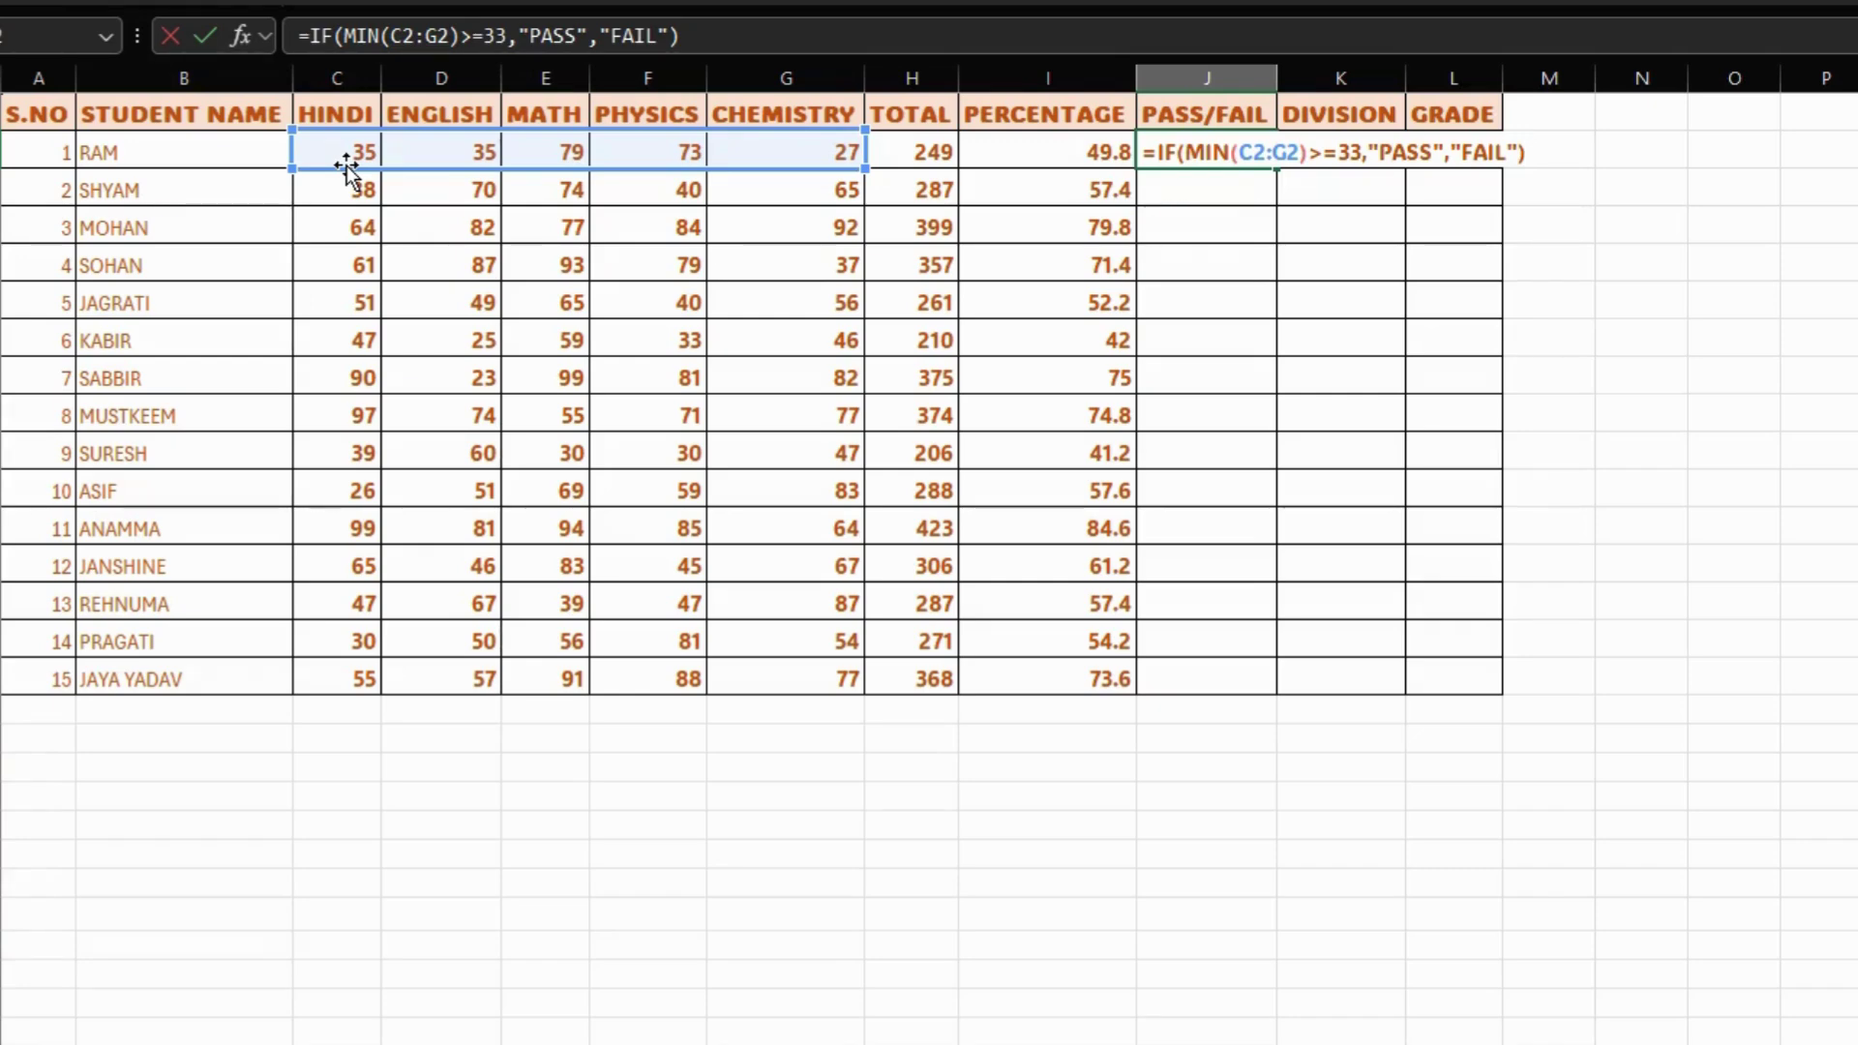
key(ctrl+Return)
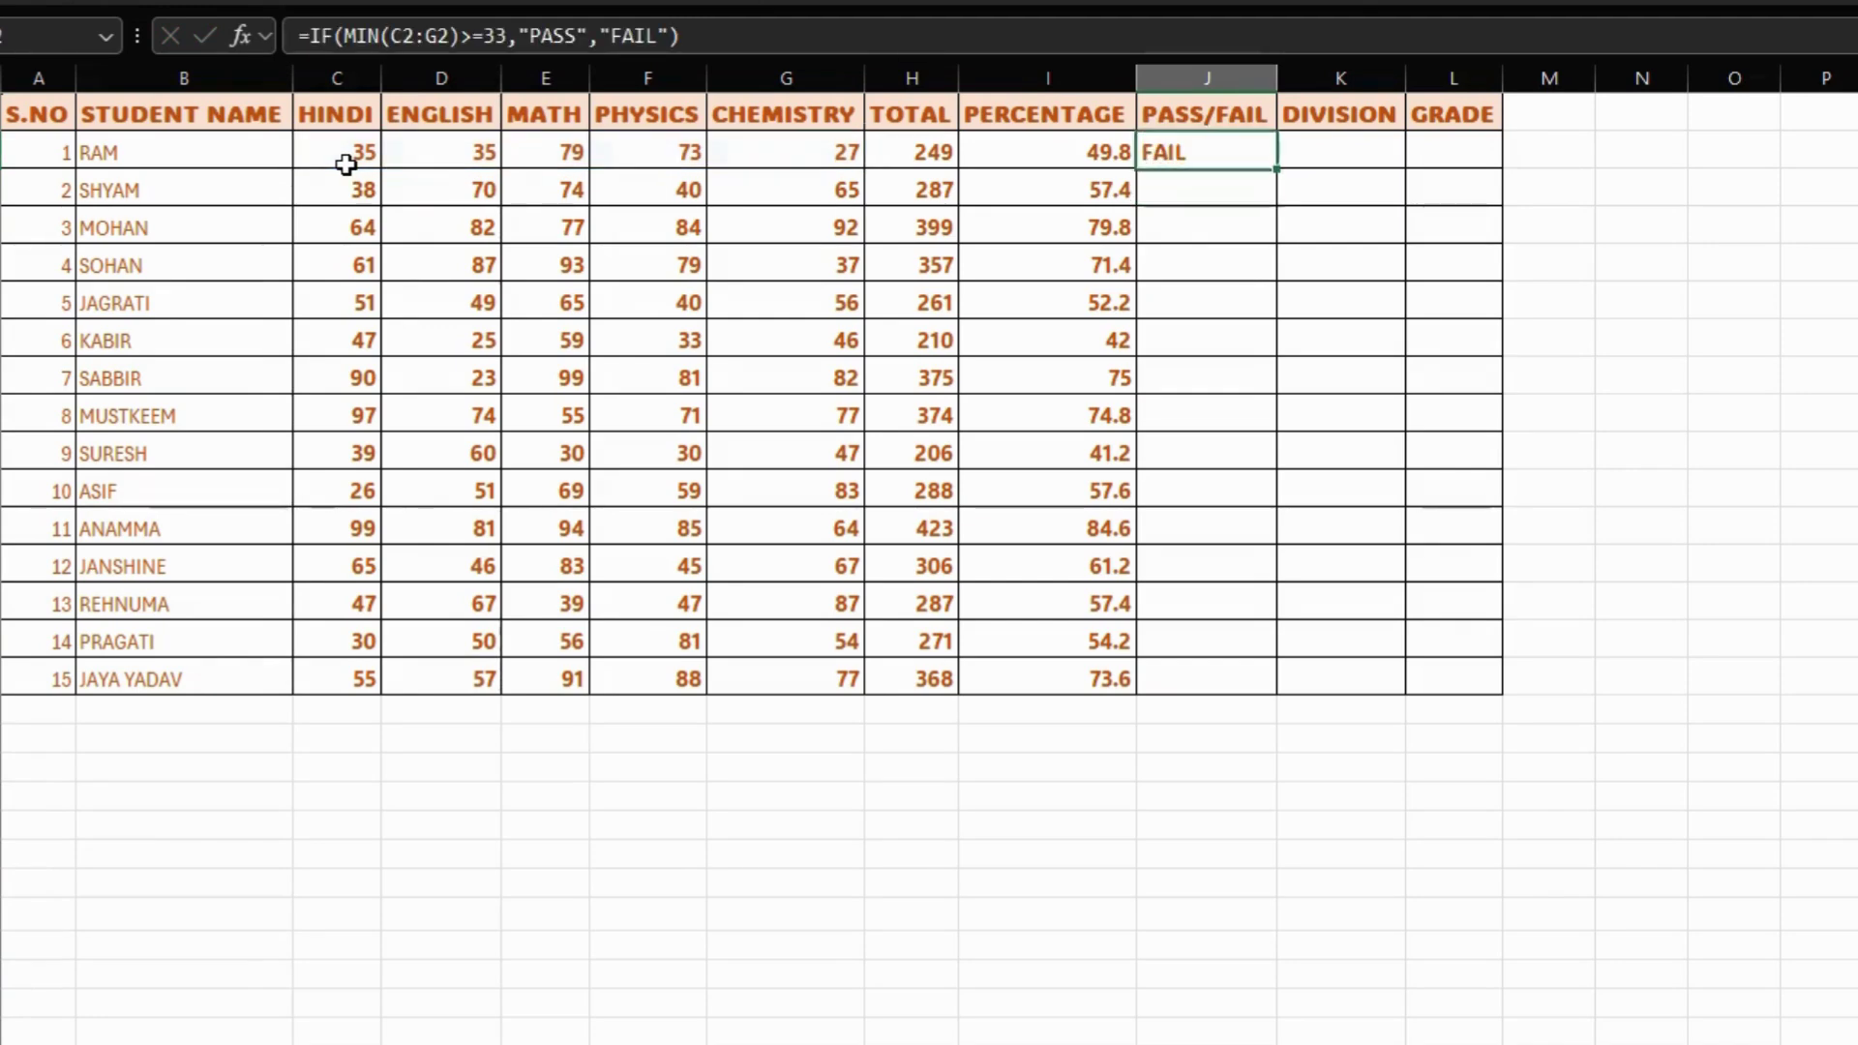
- Fill the pass/fail formula from J2 down through J16 for all students
key(shift+Down)
key(shift+Down)
key(shift+Down)
key(shift+Down)
key(shift+Down)
key(shift+Down)
key(shift+Down)
key(shift+Down)
key(shift+Down)
key(shift+Down)
key(shift+Down)
key(shift+Down)
key(shift+Down)
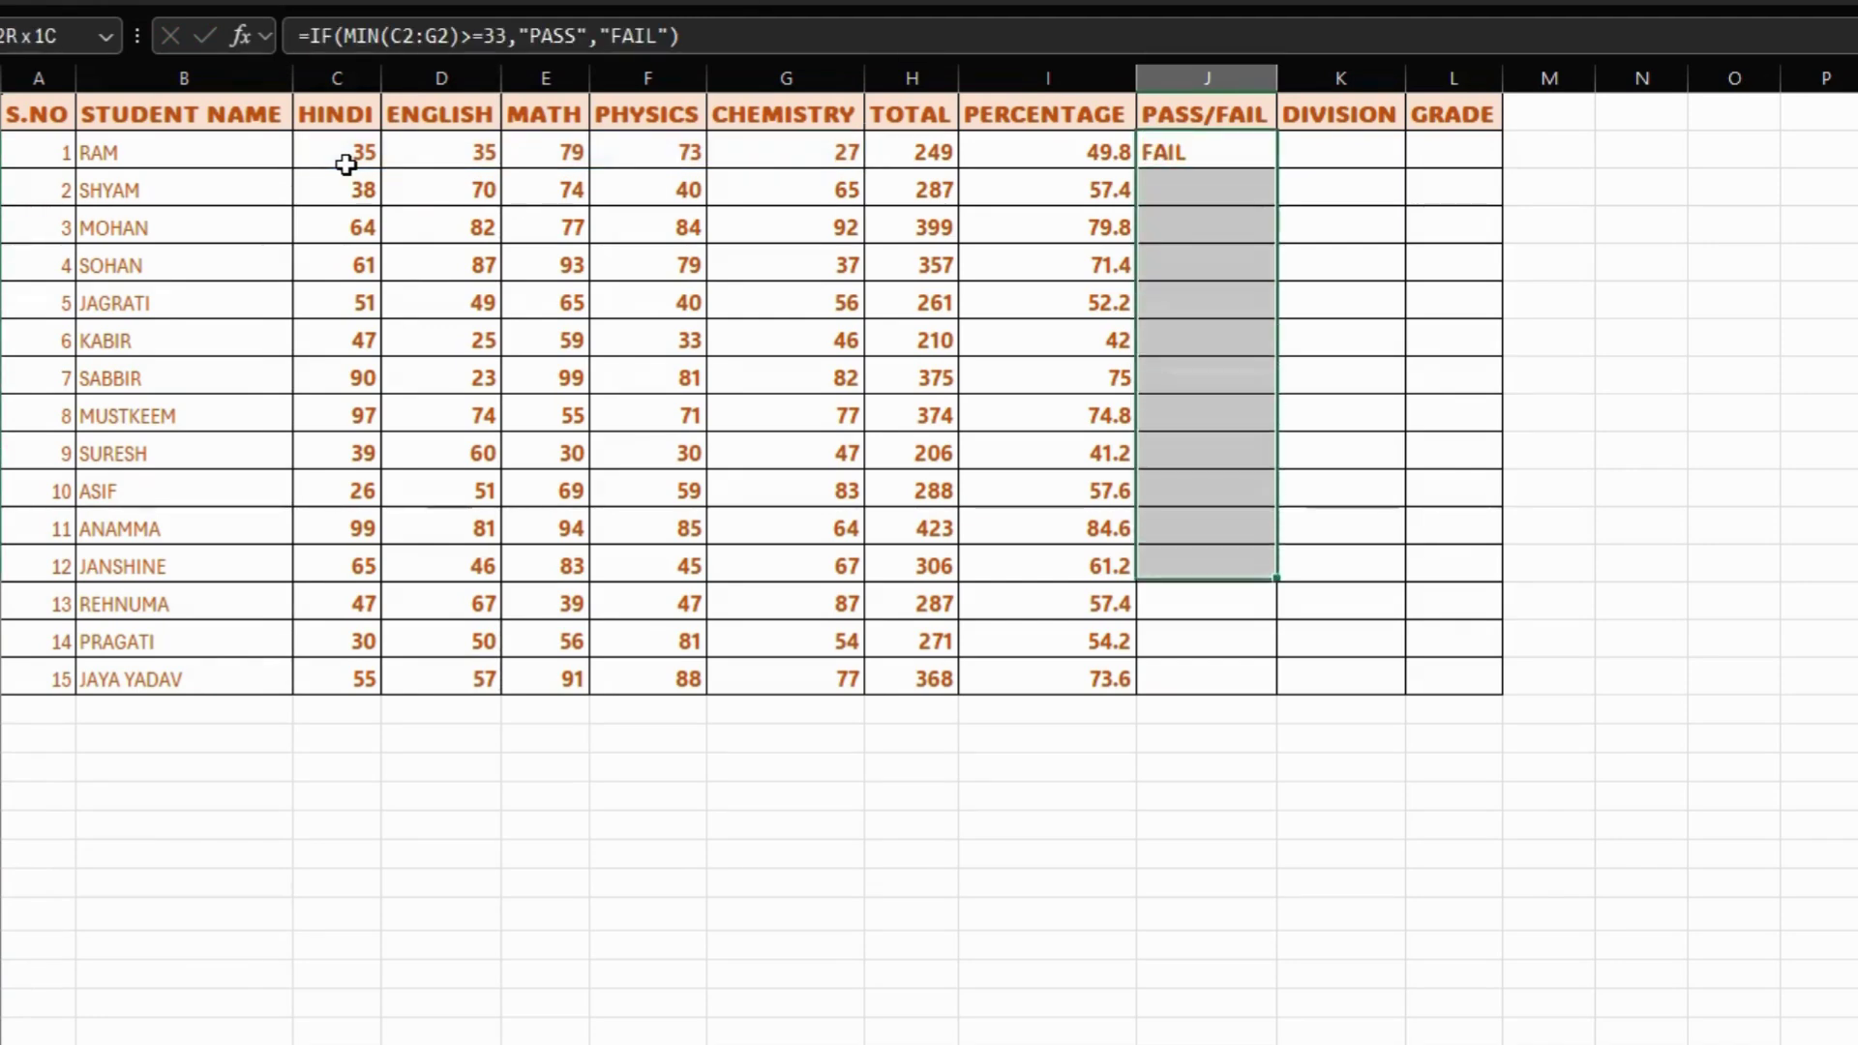
key(shift+Down)
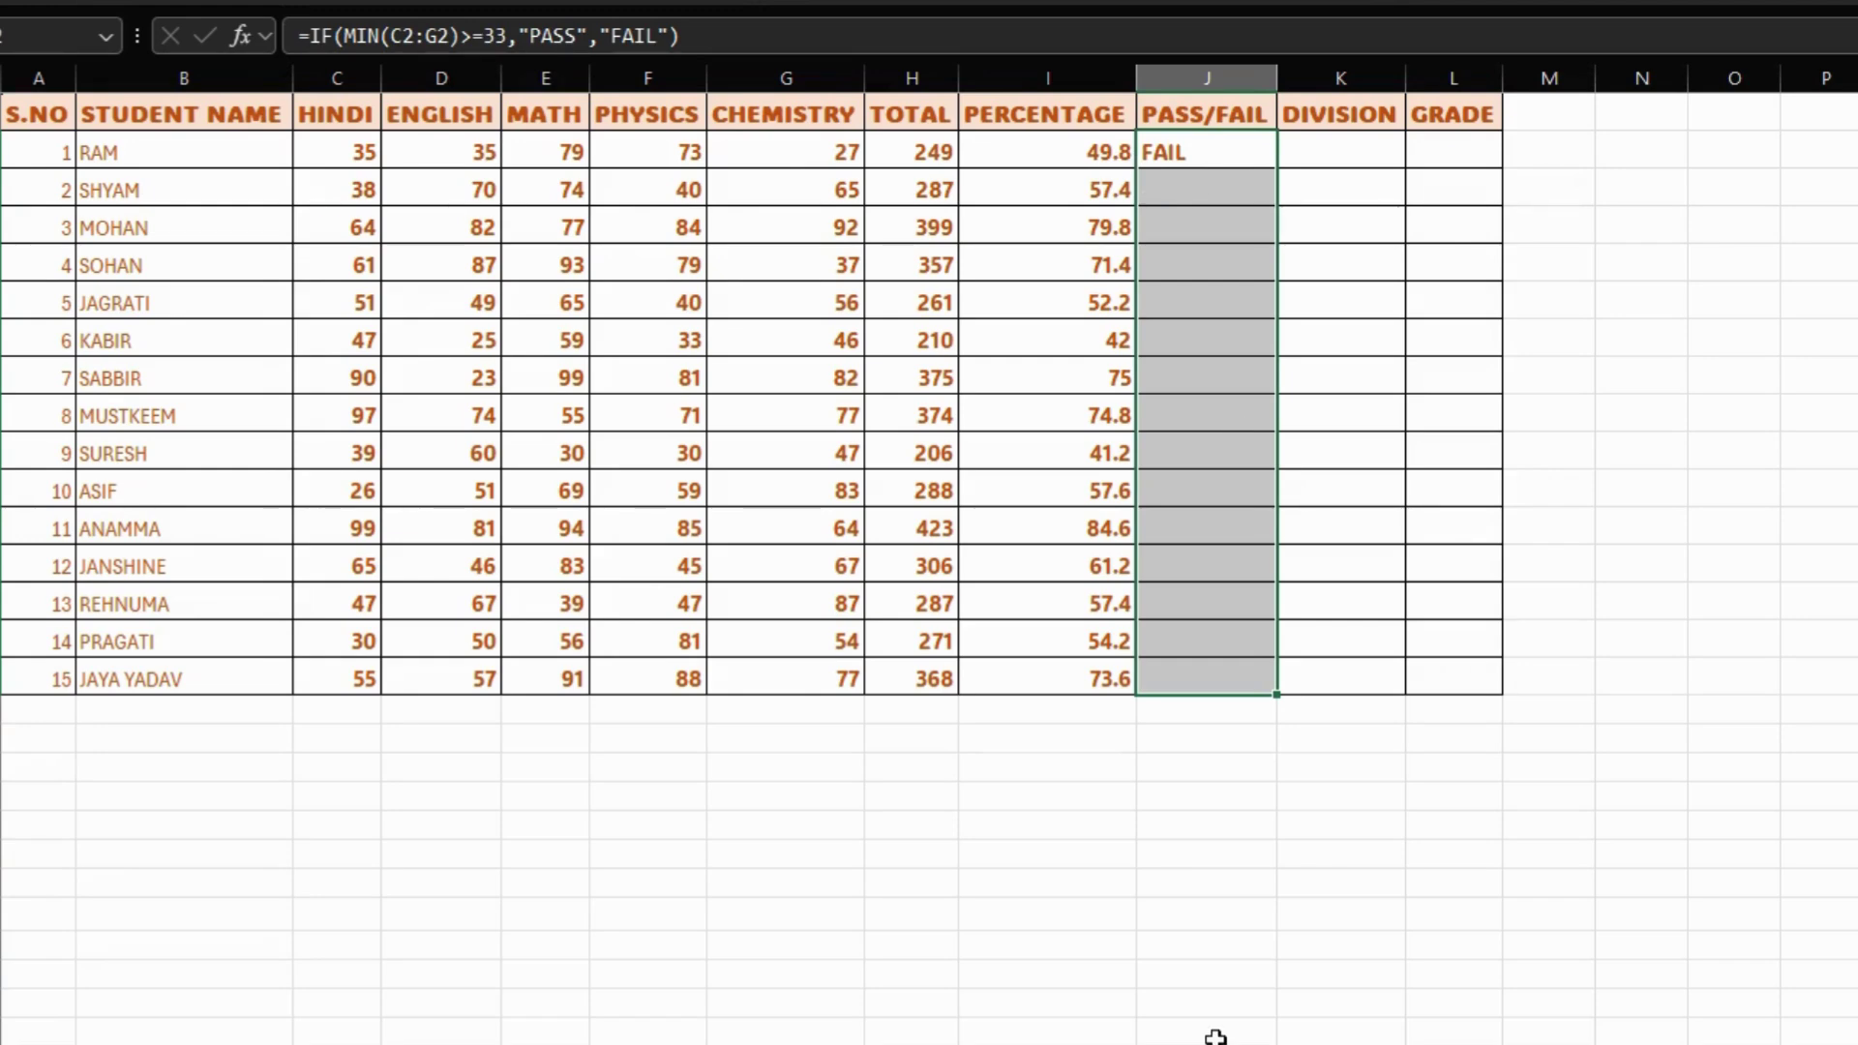
key(ctrl+d)
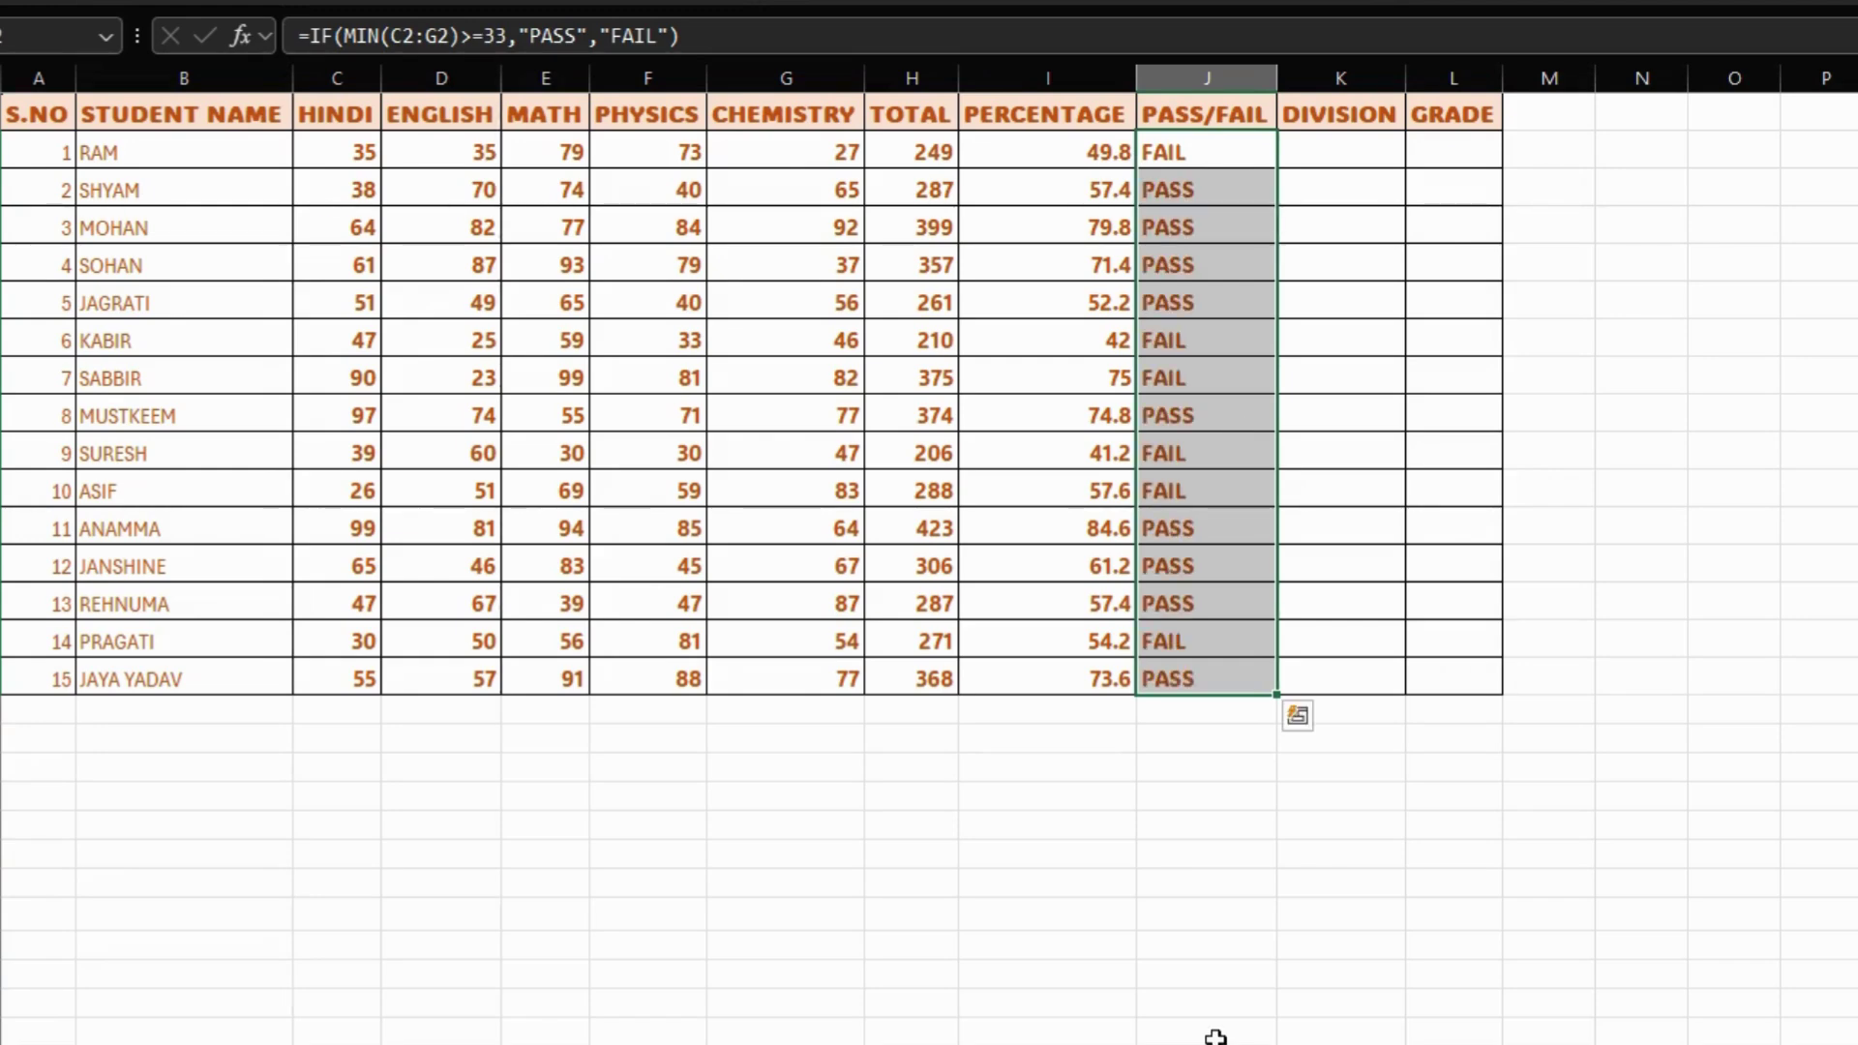
- Start the first student's division formula in K2 with an IF that returns "FIRST" when I2>=60
click(1380, 150)
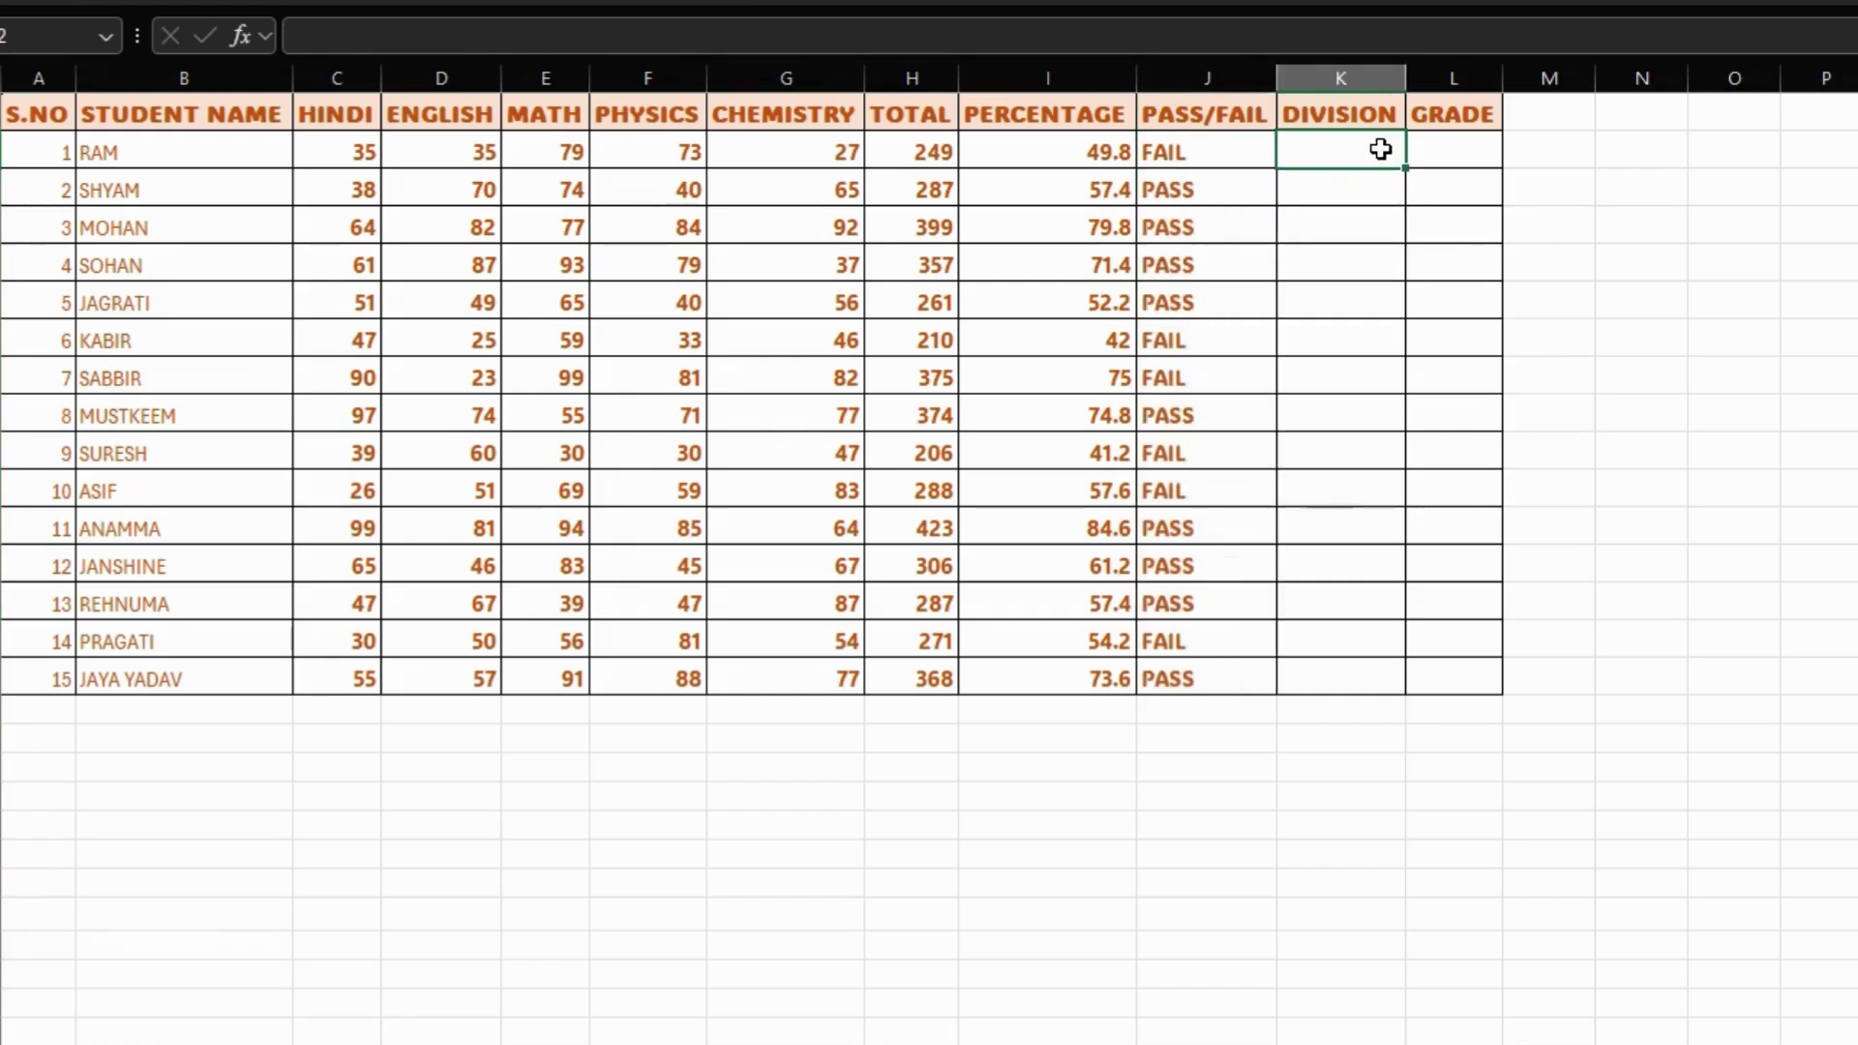
text(I)
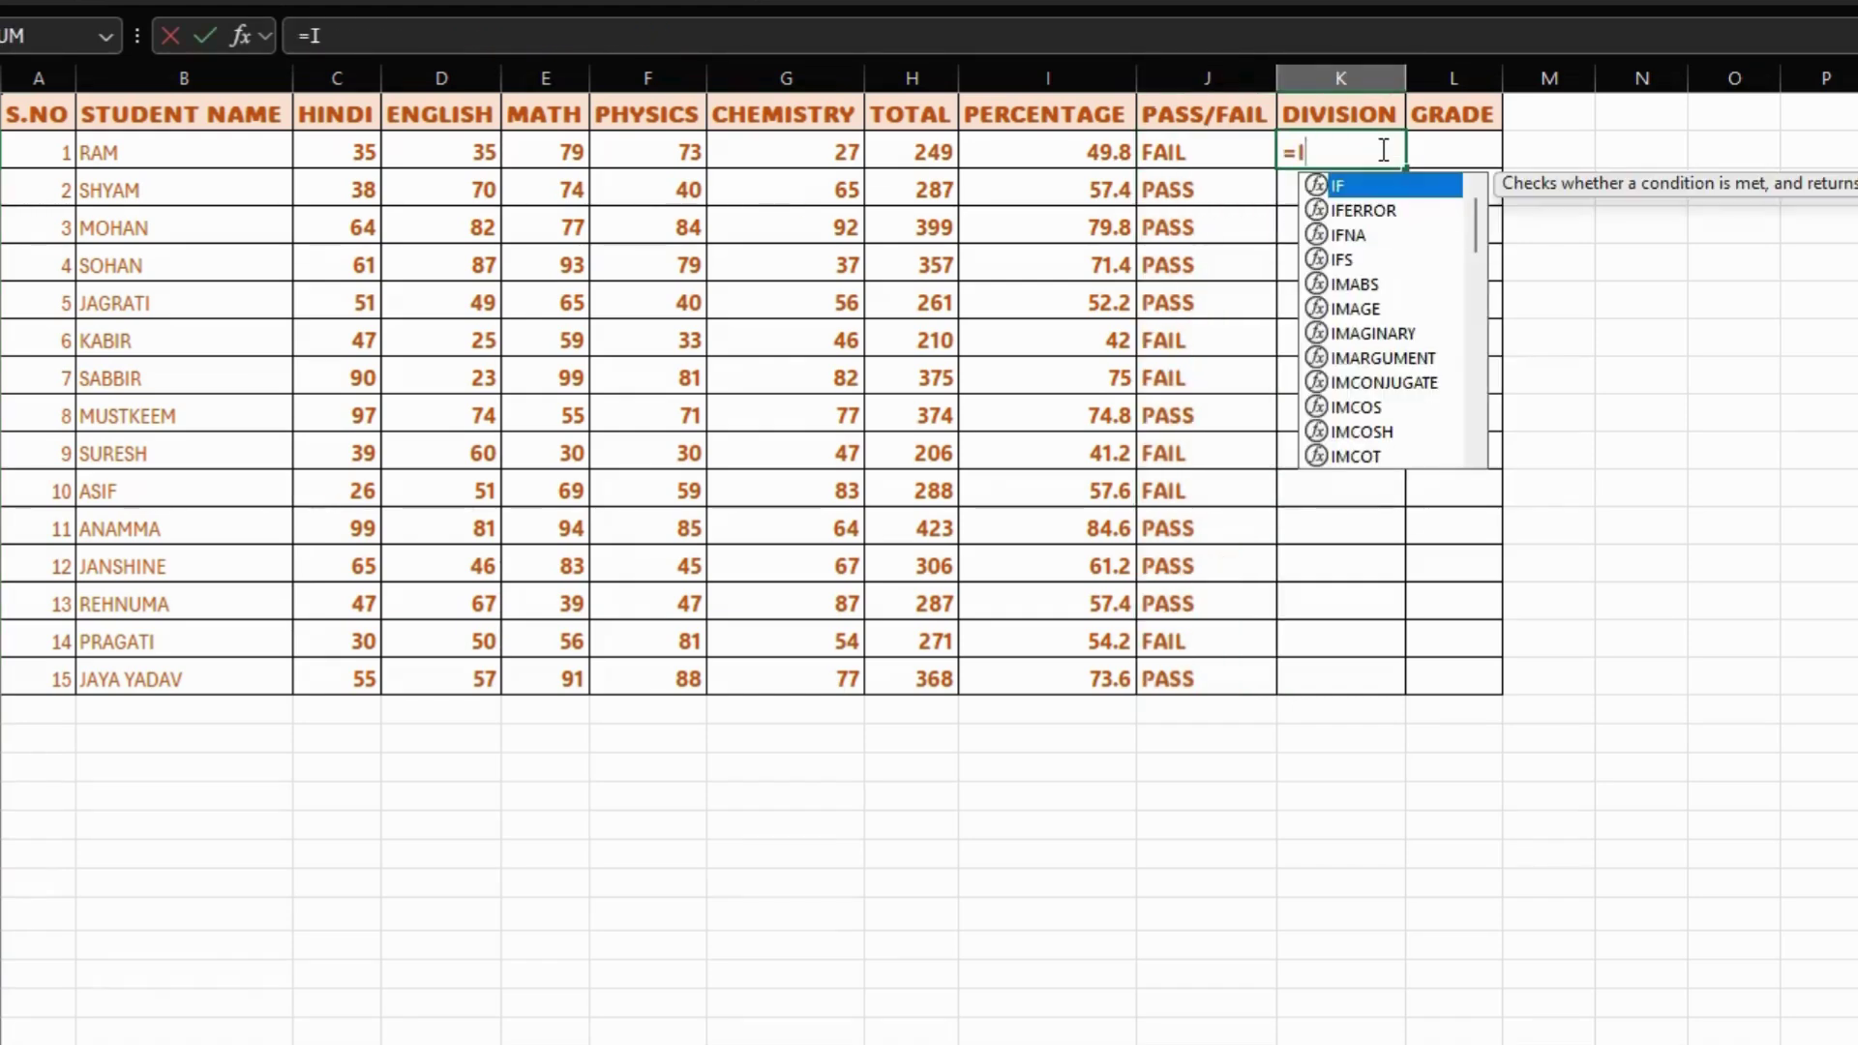
text(F()
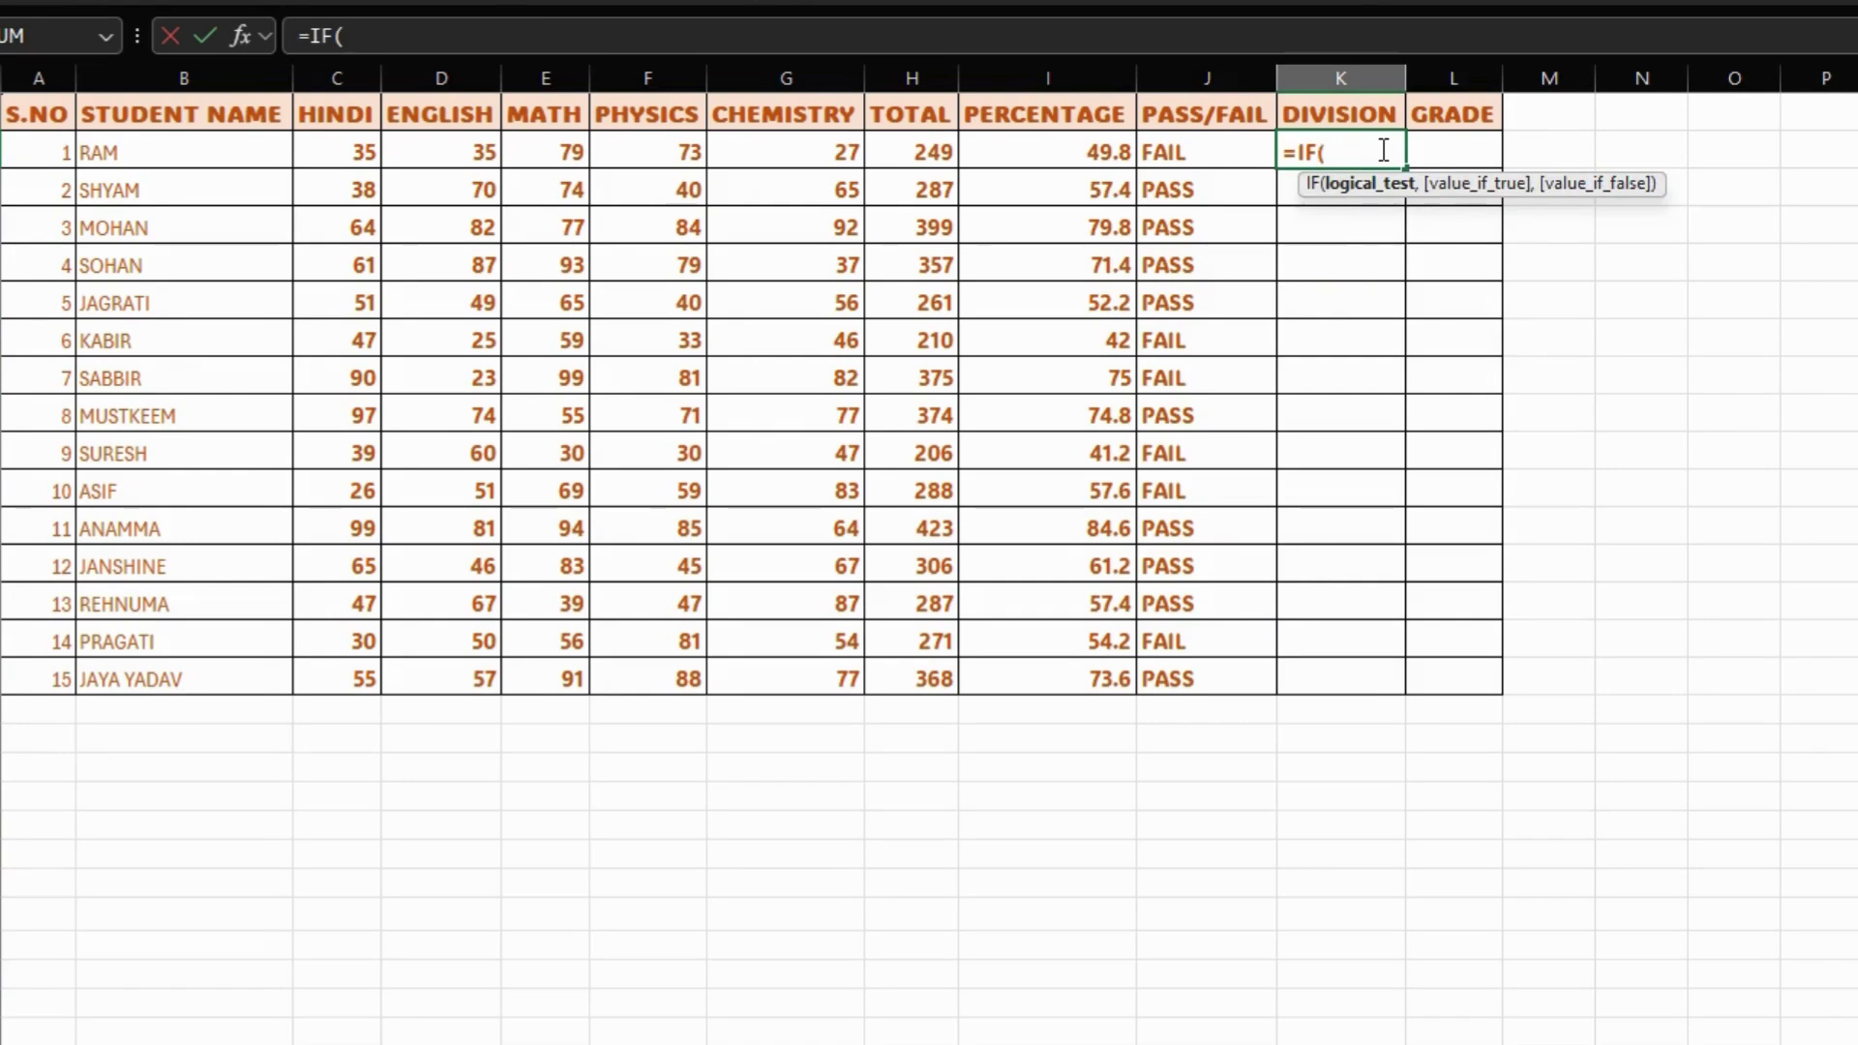
key(Left)
key(Left)
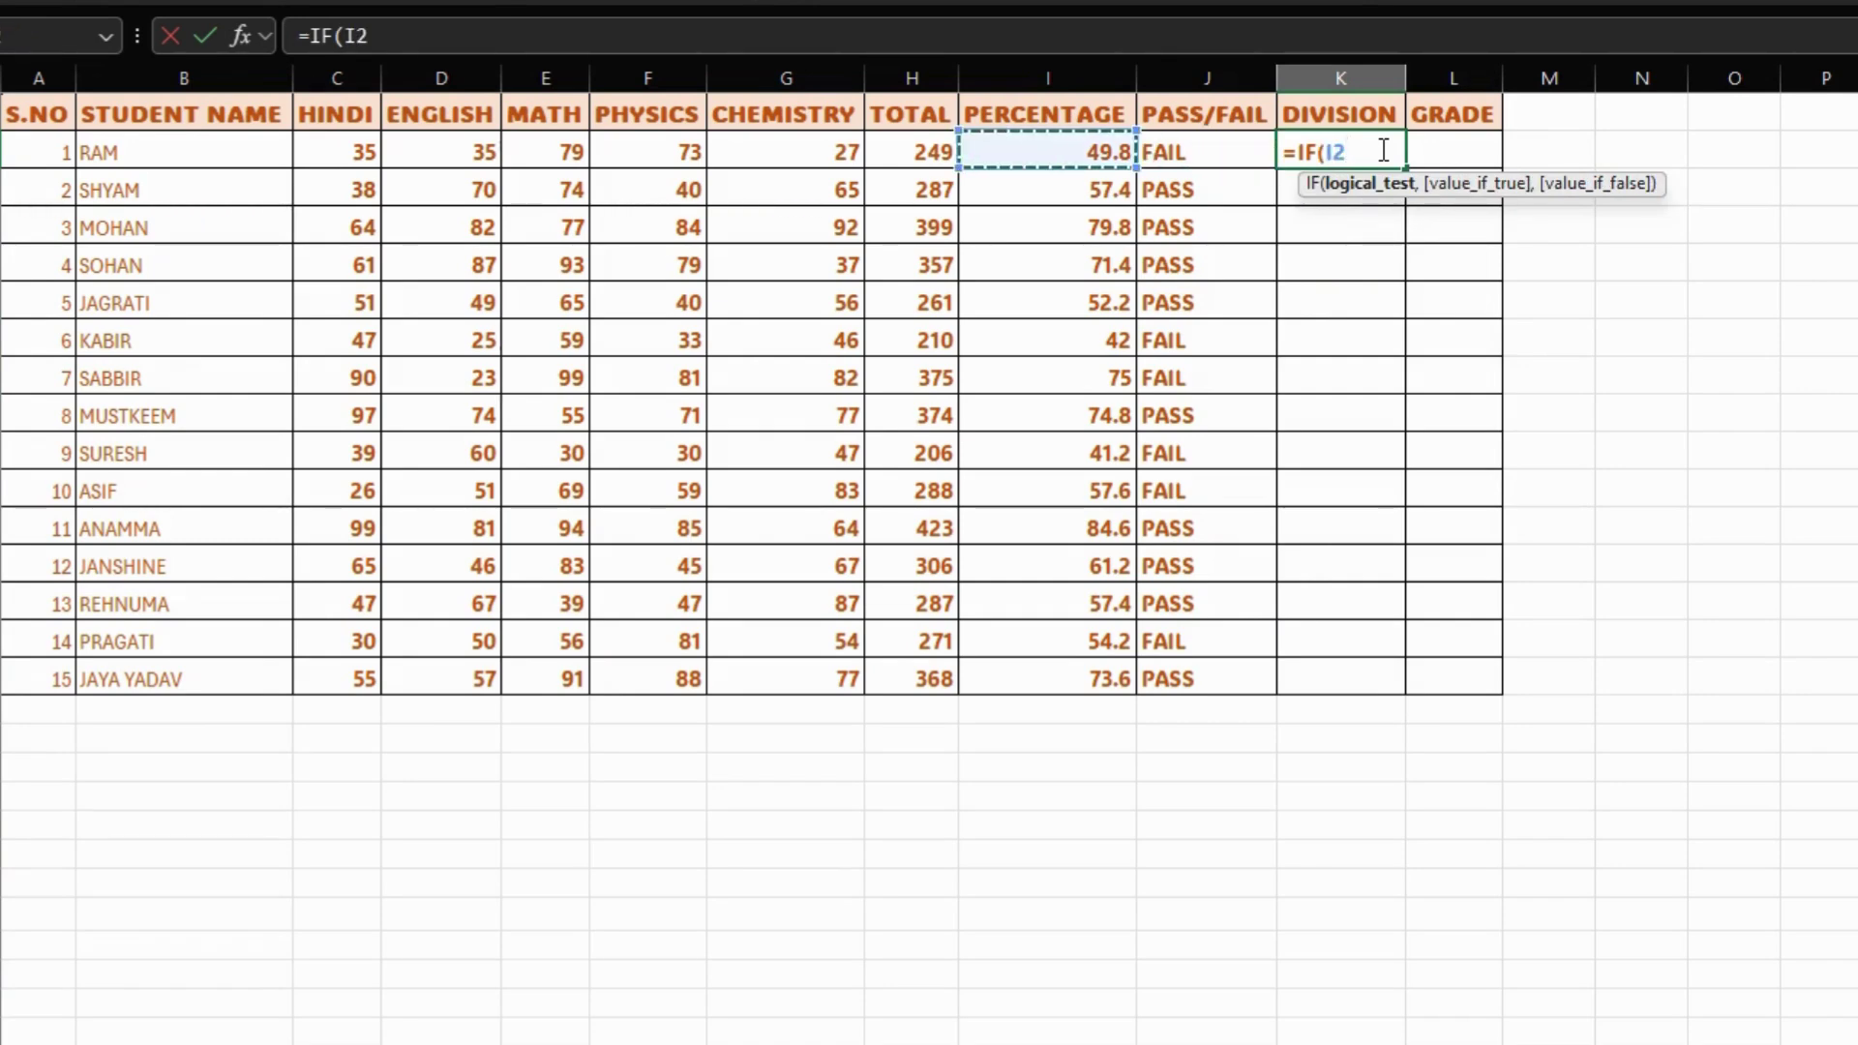
text(>=60)
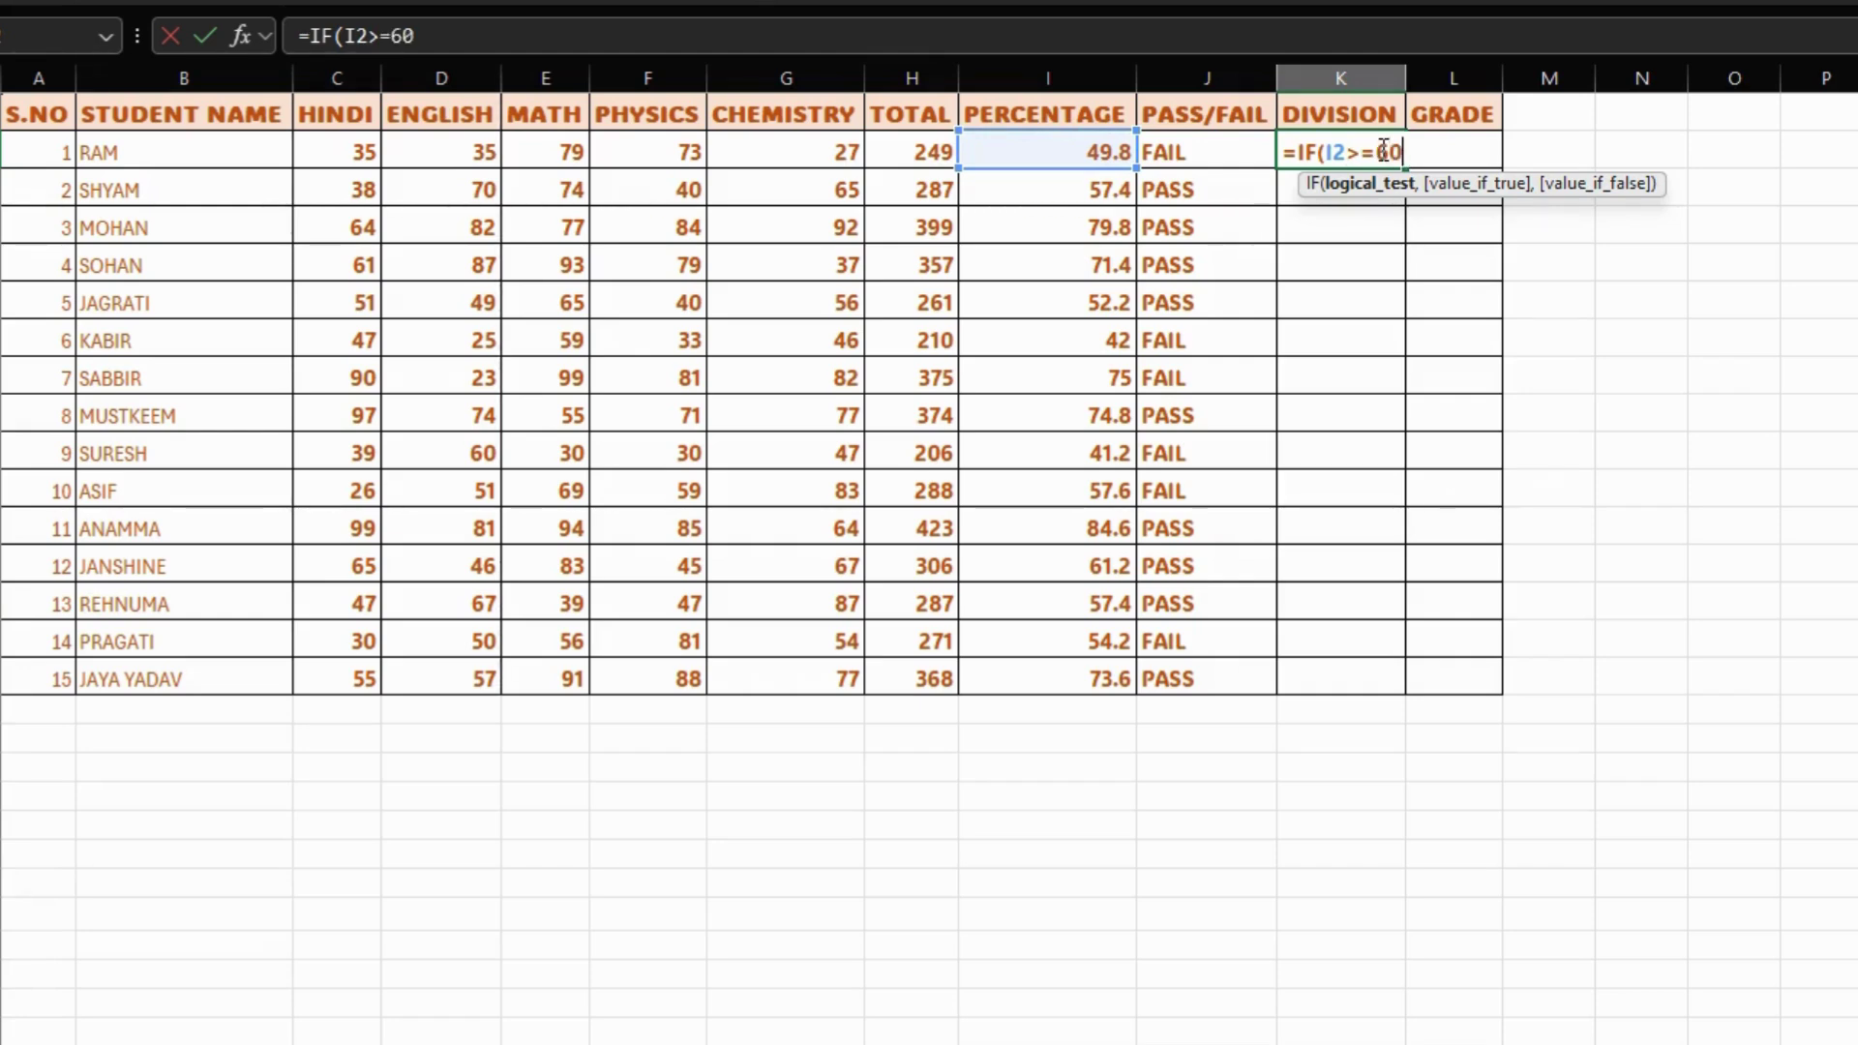
text(,)
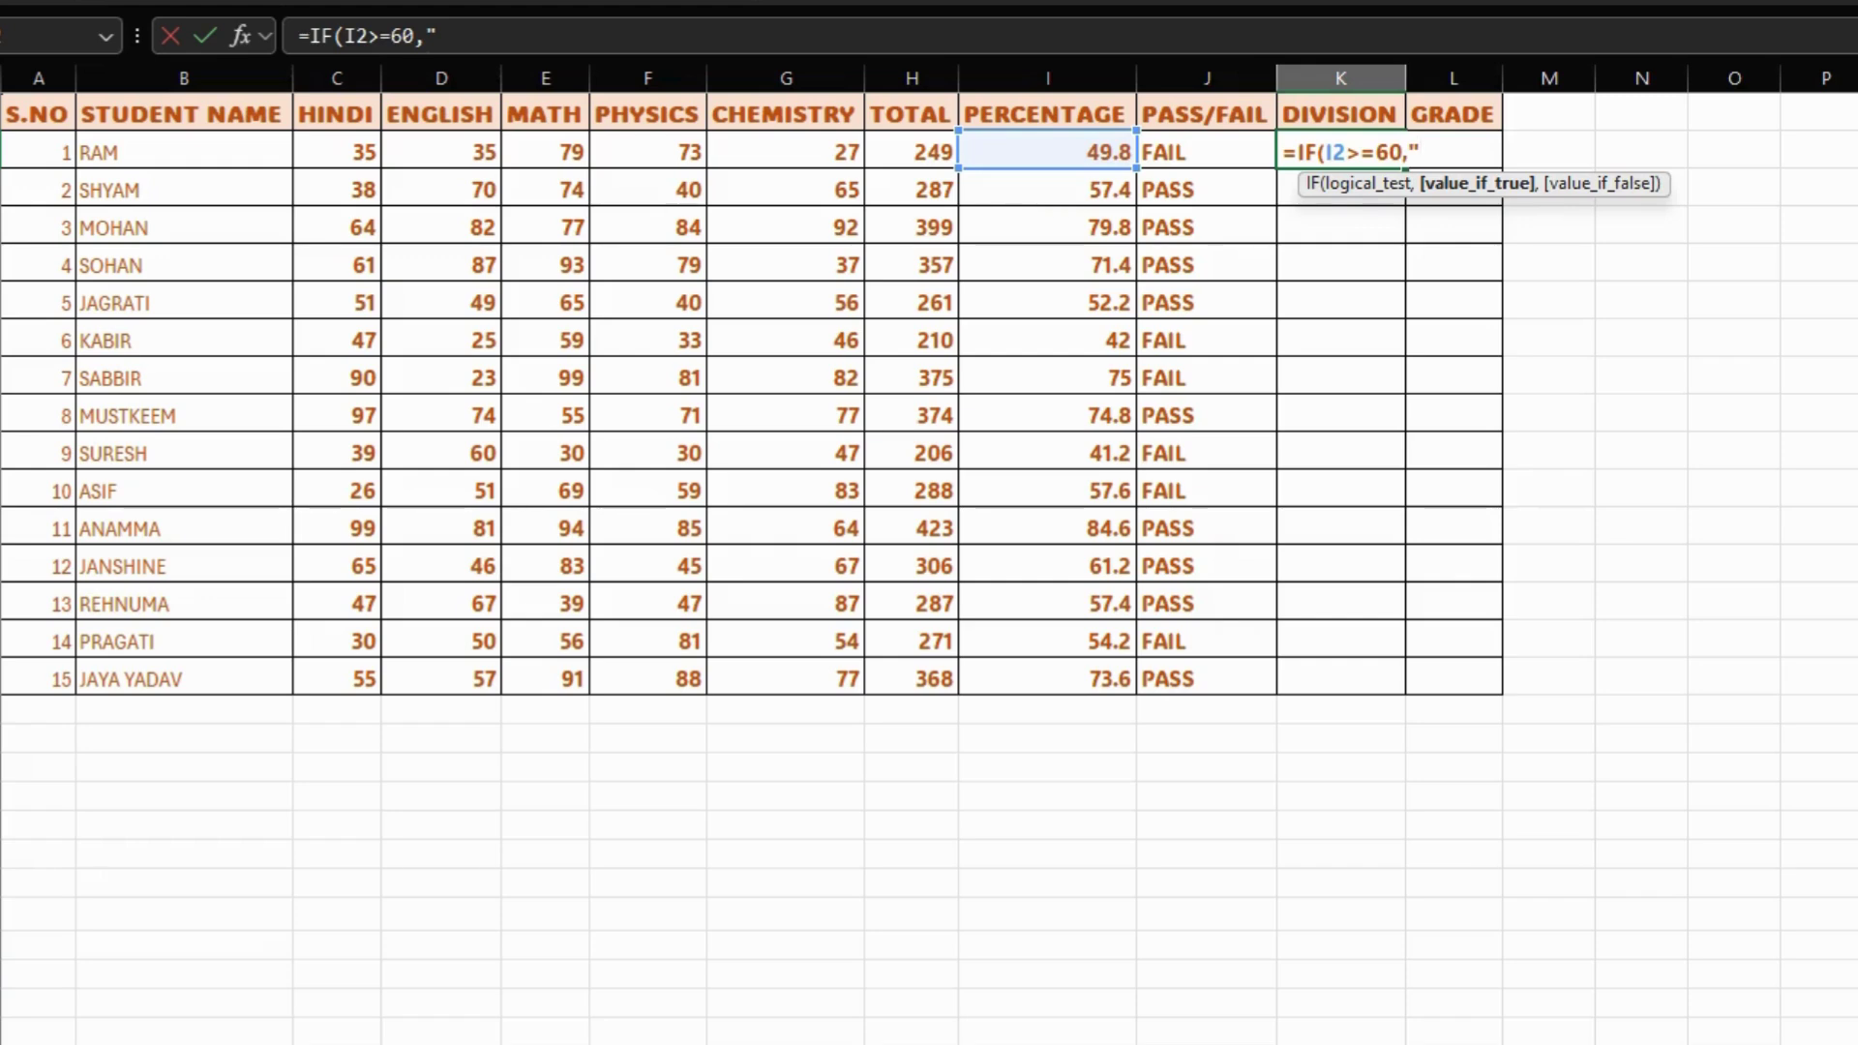
text("FIRST")
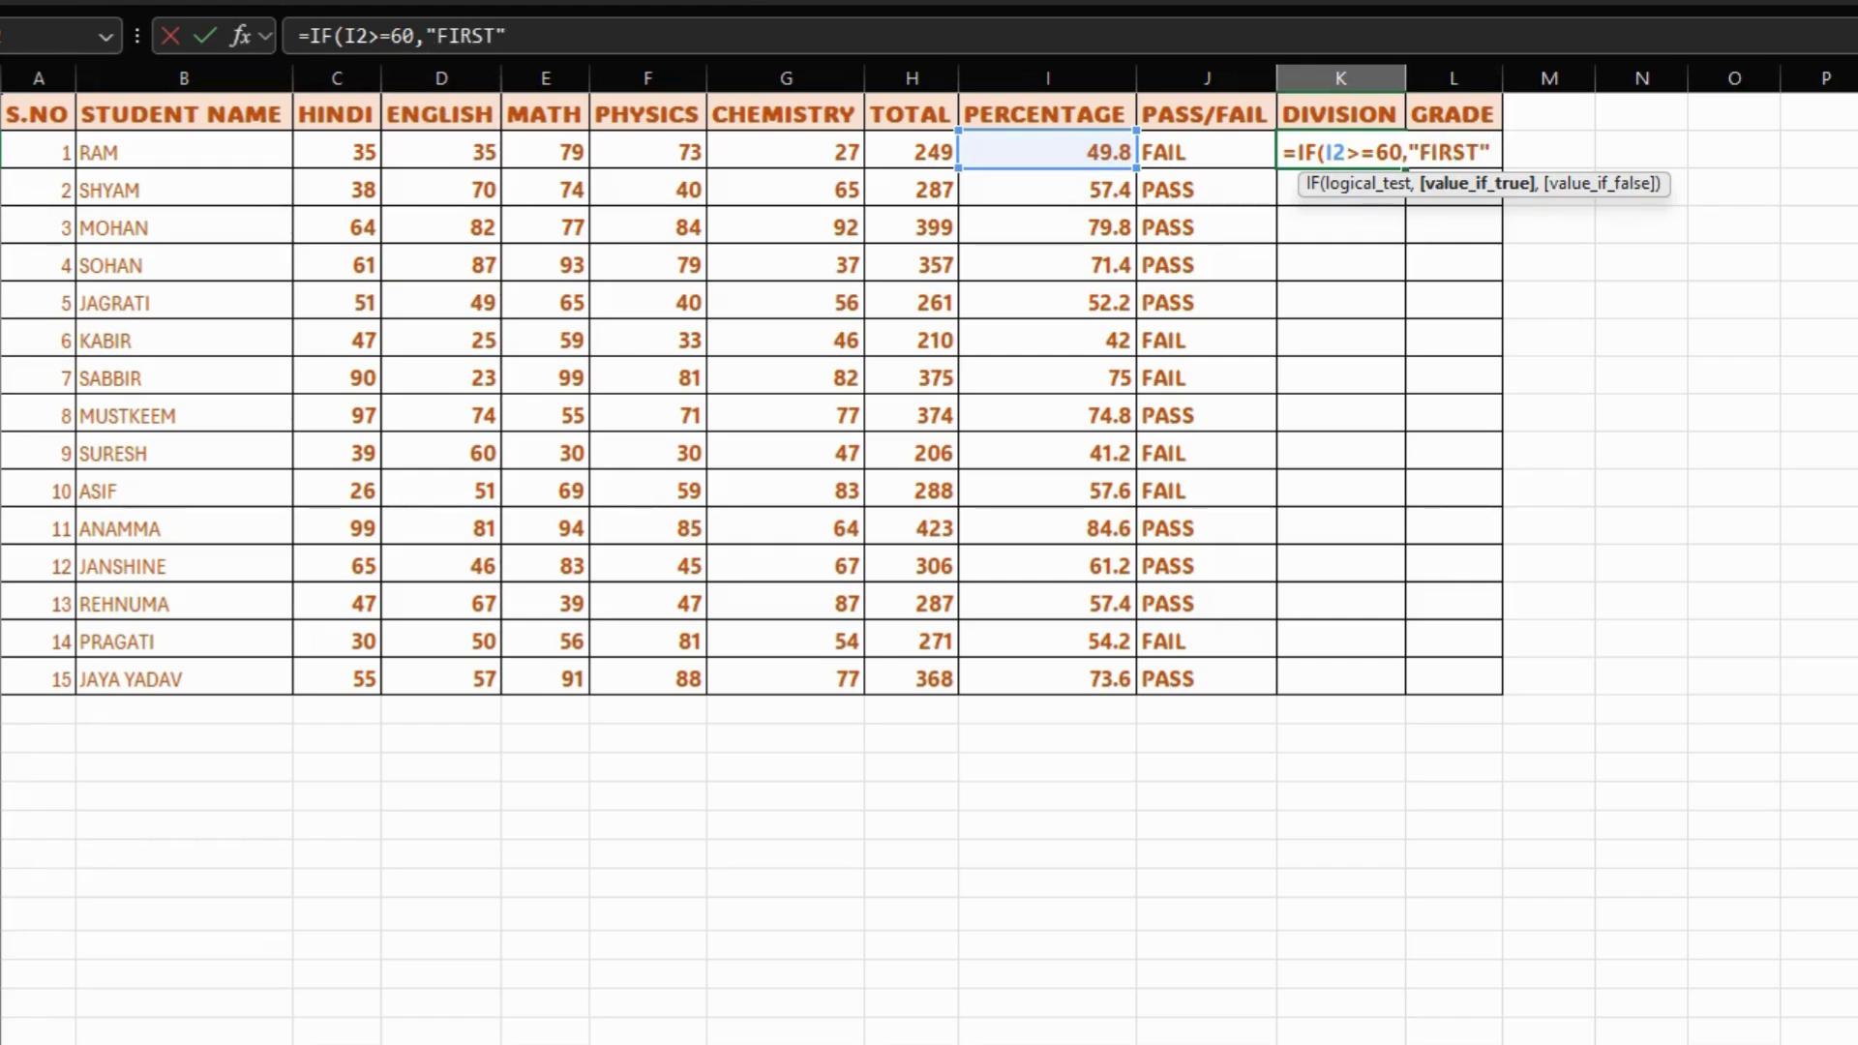
- Extend the K2 division formula with a nested IF that returns "SECOND" when I2>=45
text(,IF)
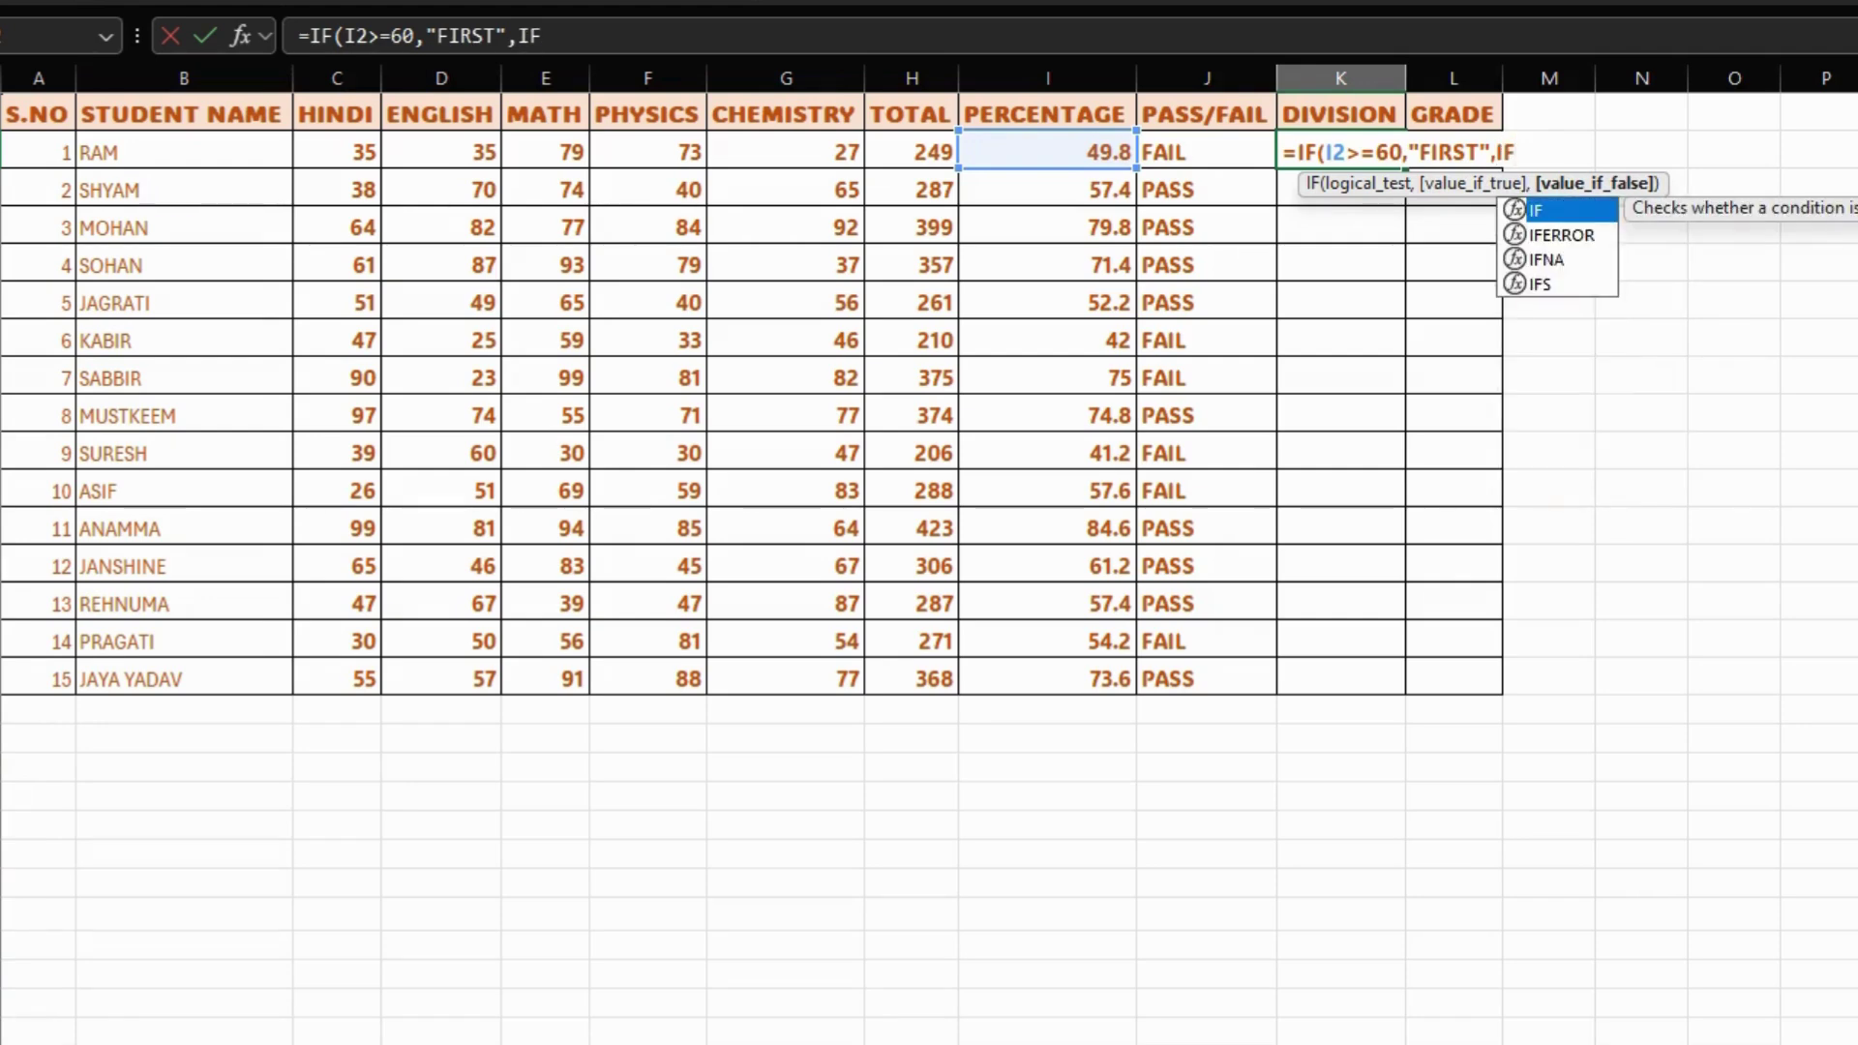
text(()
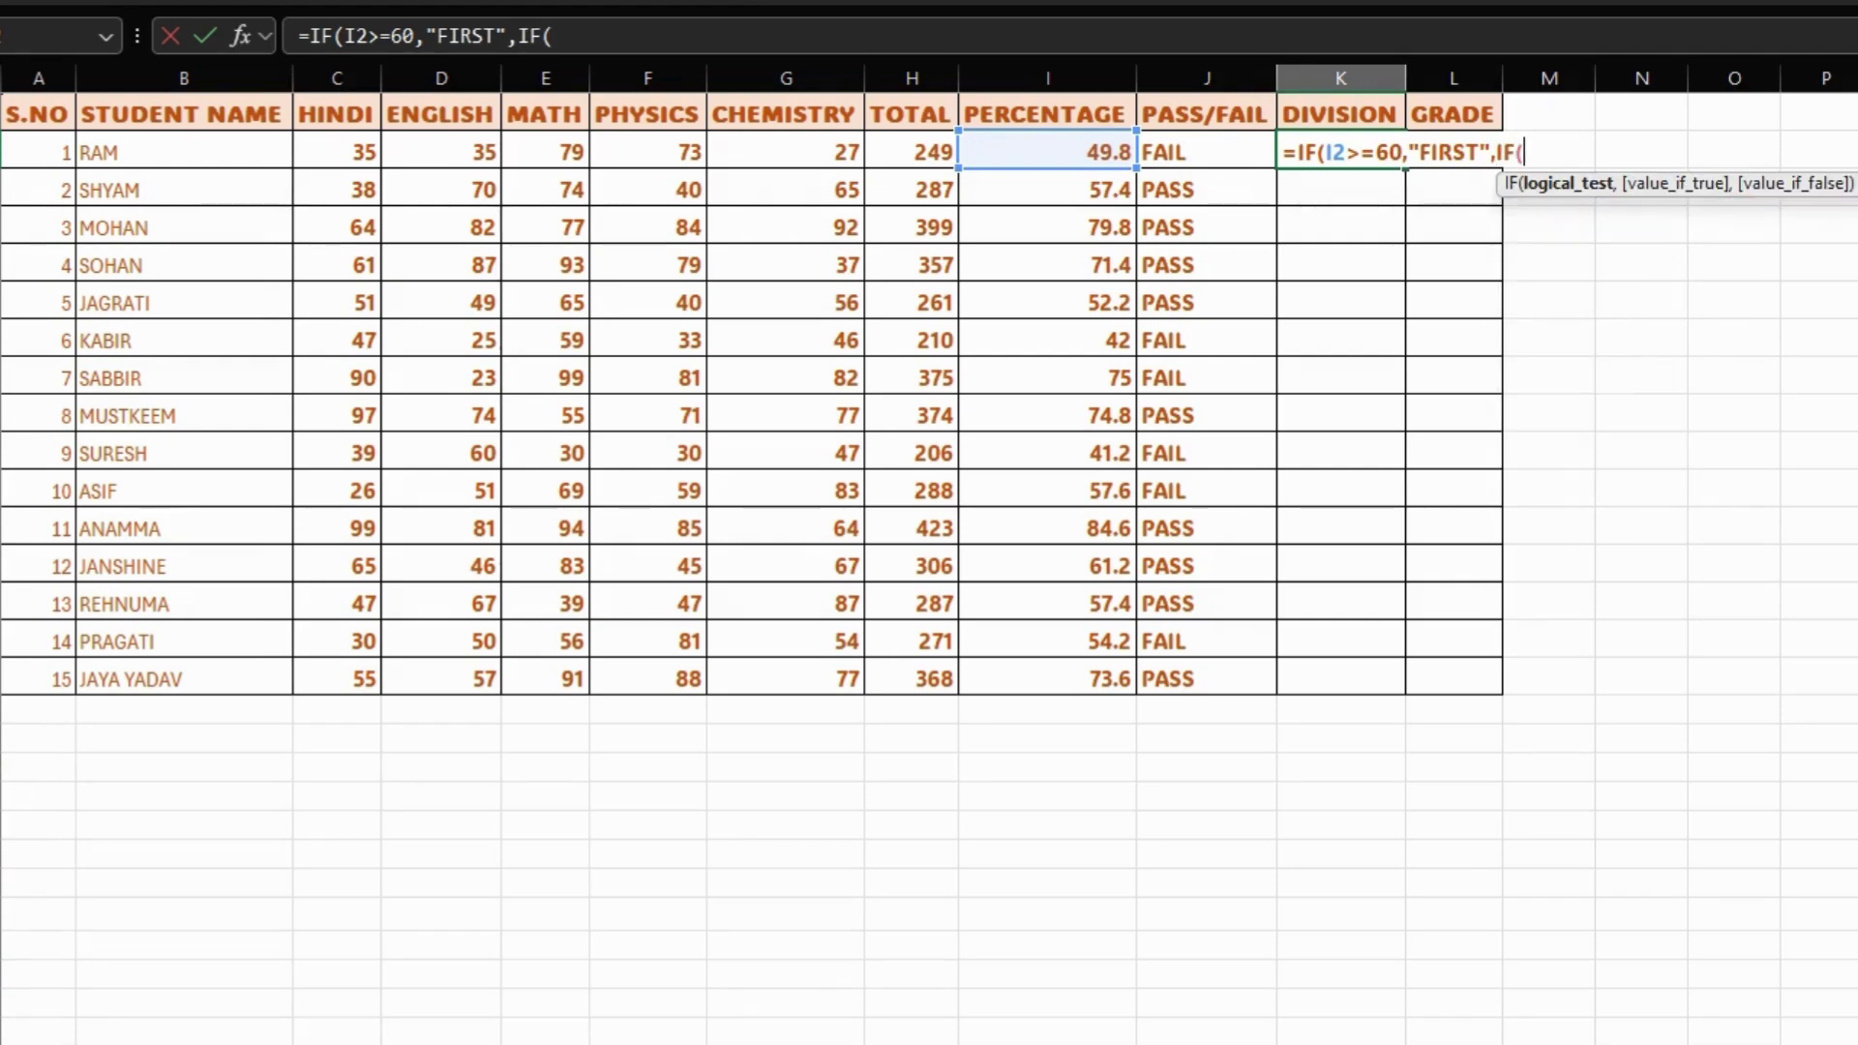
key(Left)
key(Left)
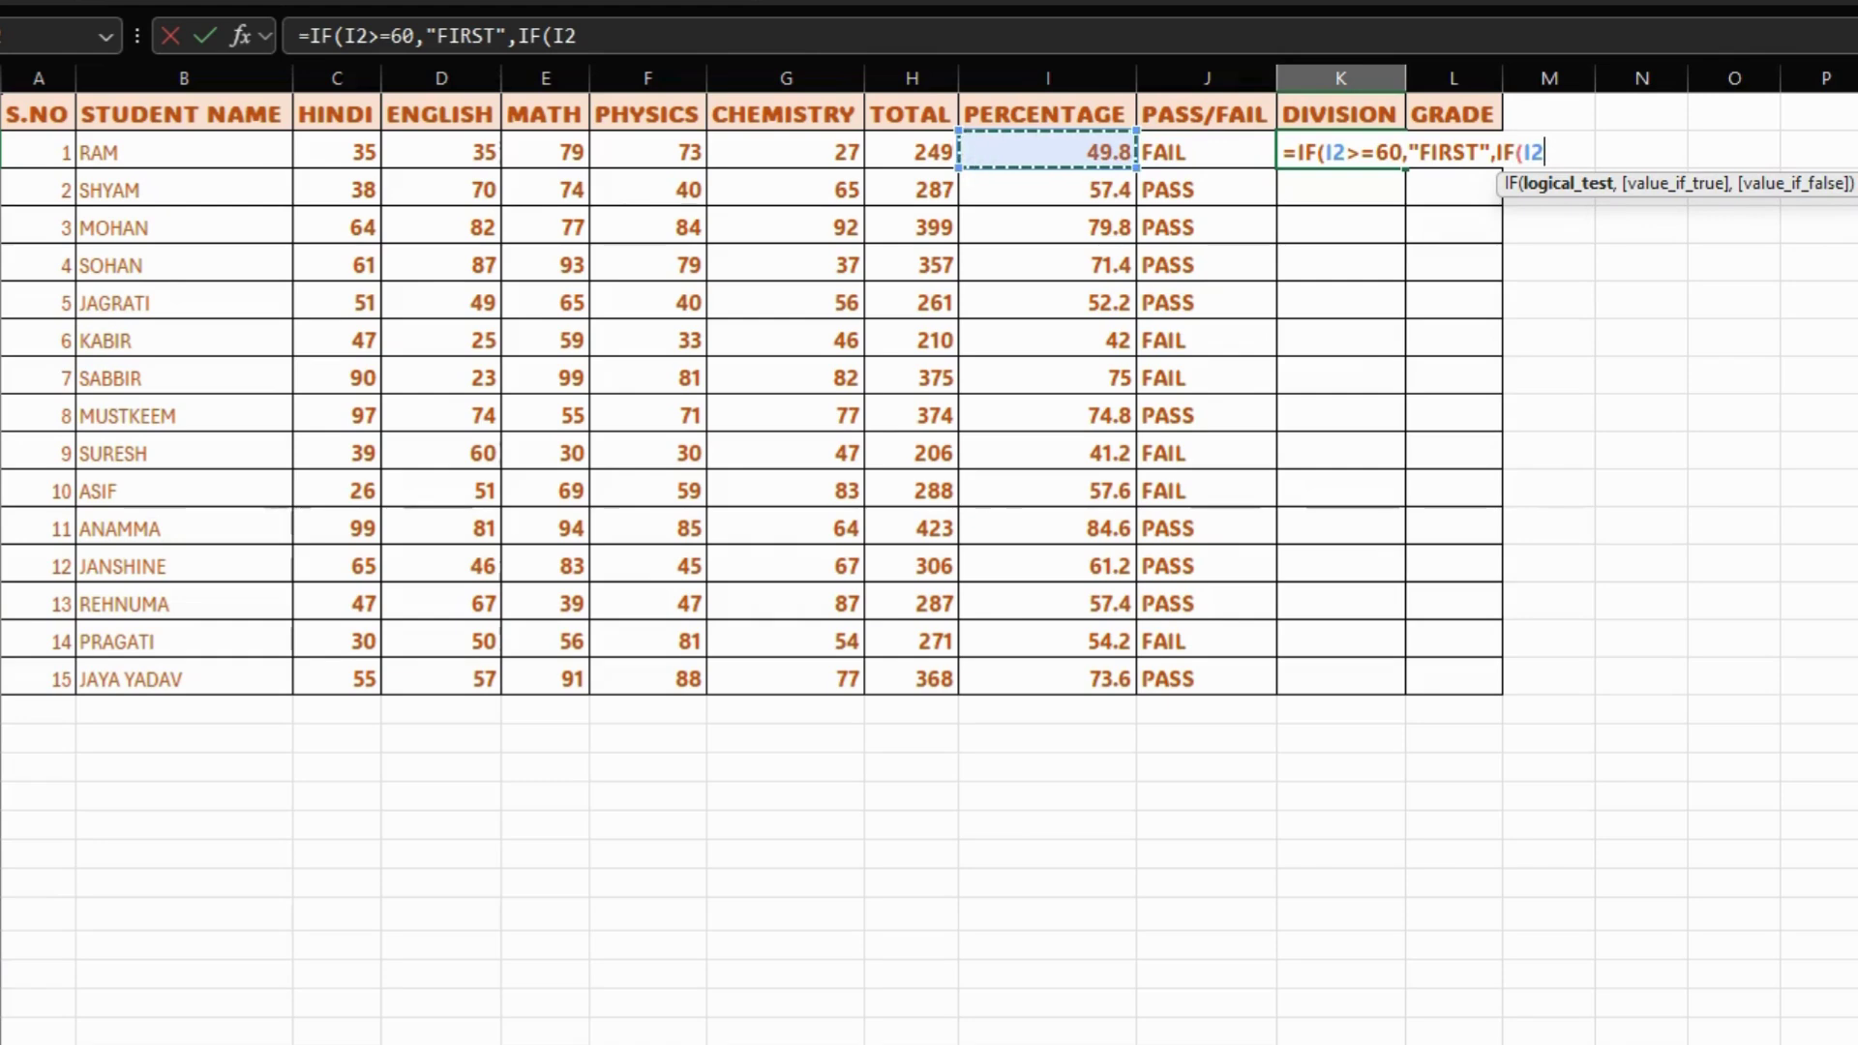
text(>=)
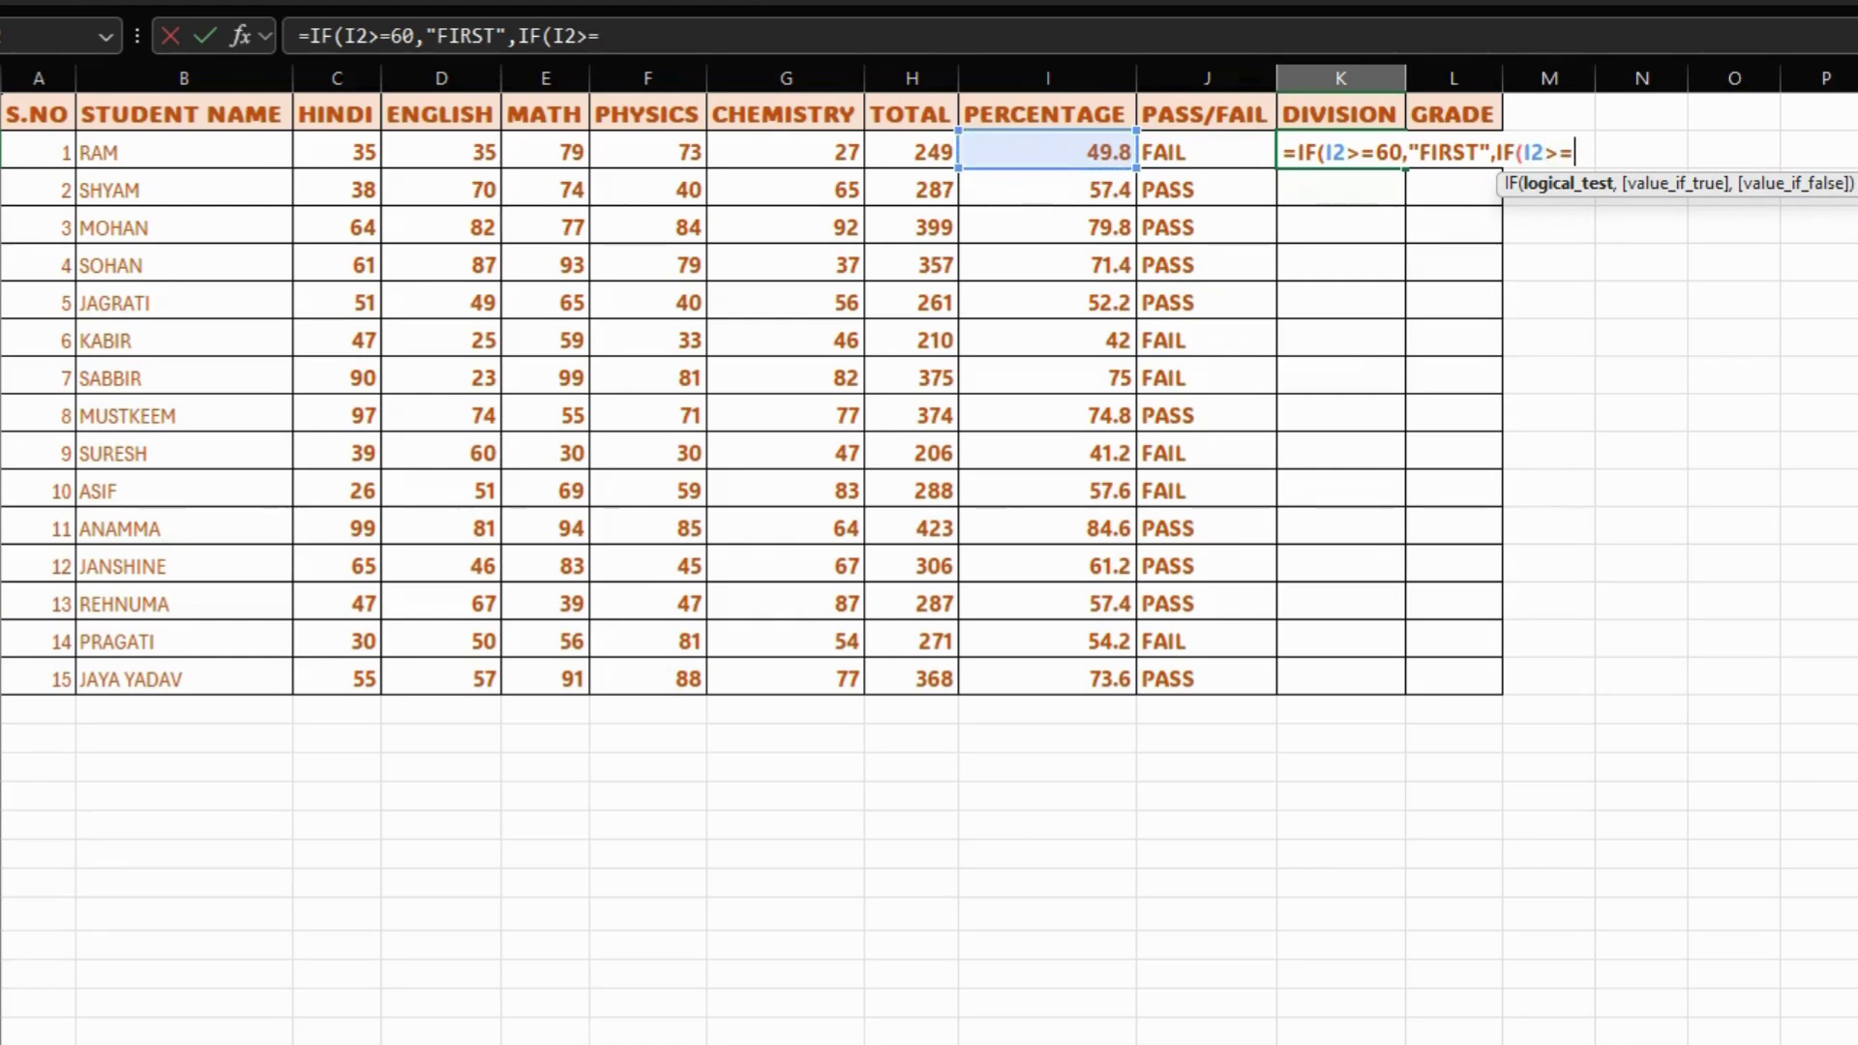
text(45)
text(,)
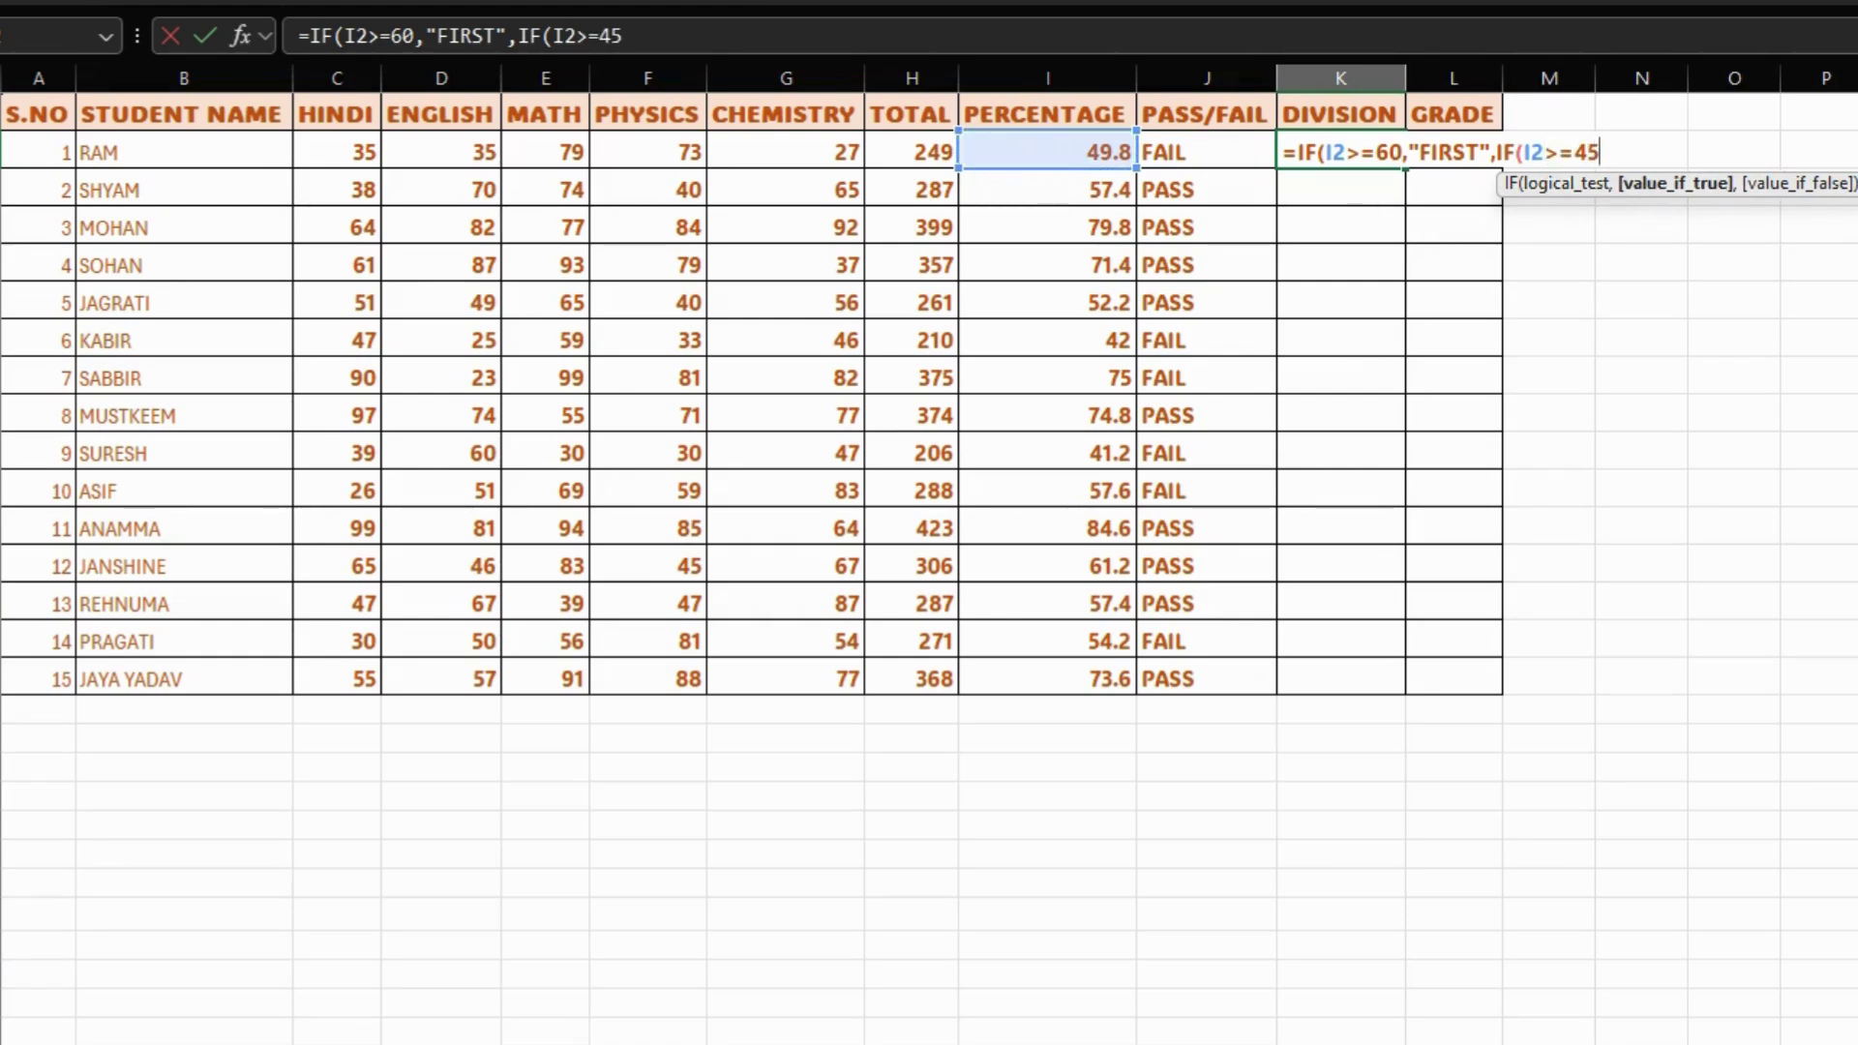
text("SECO)
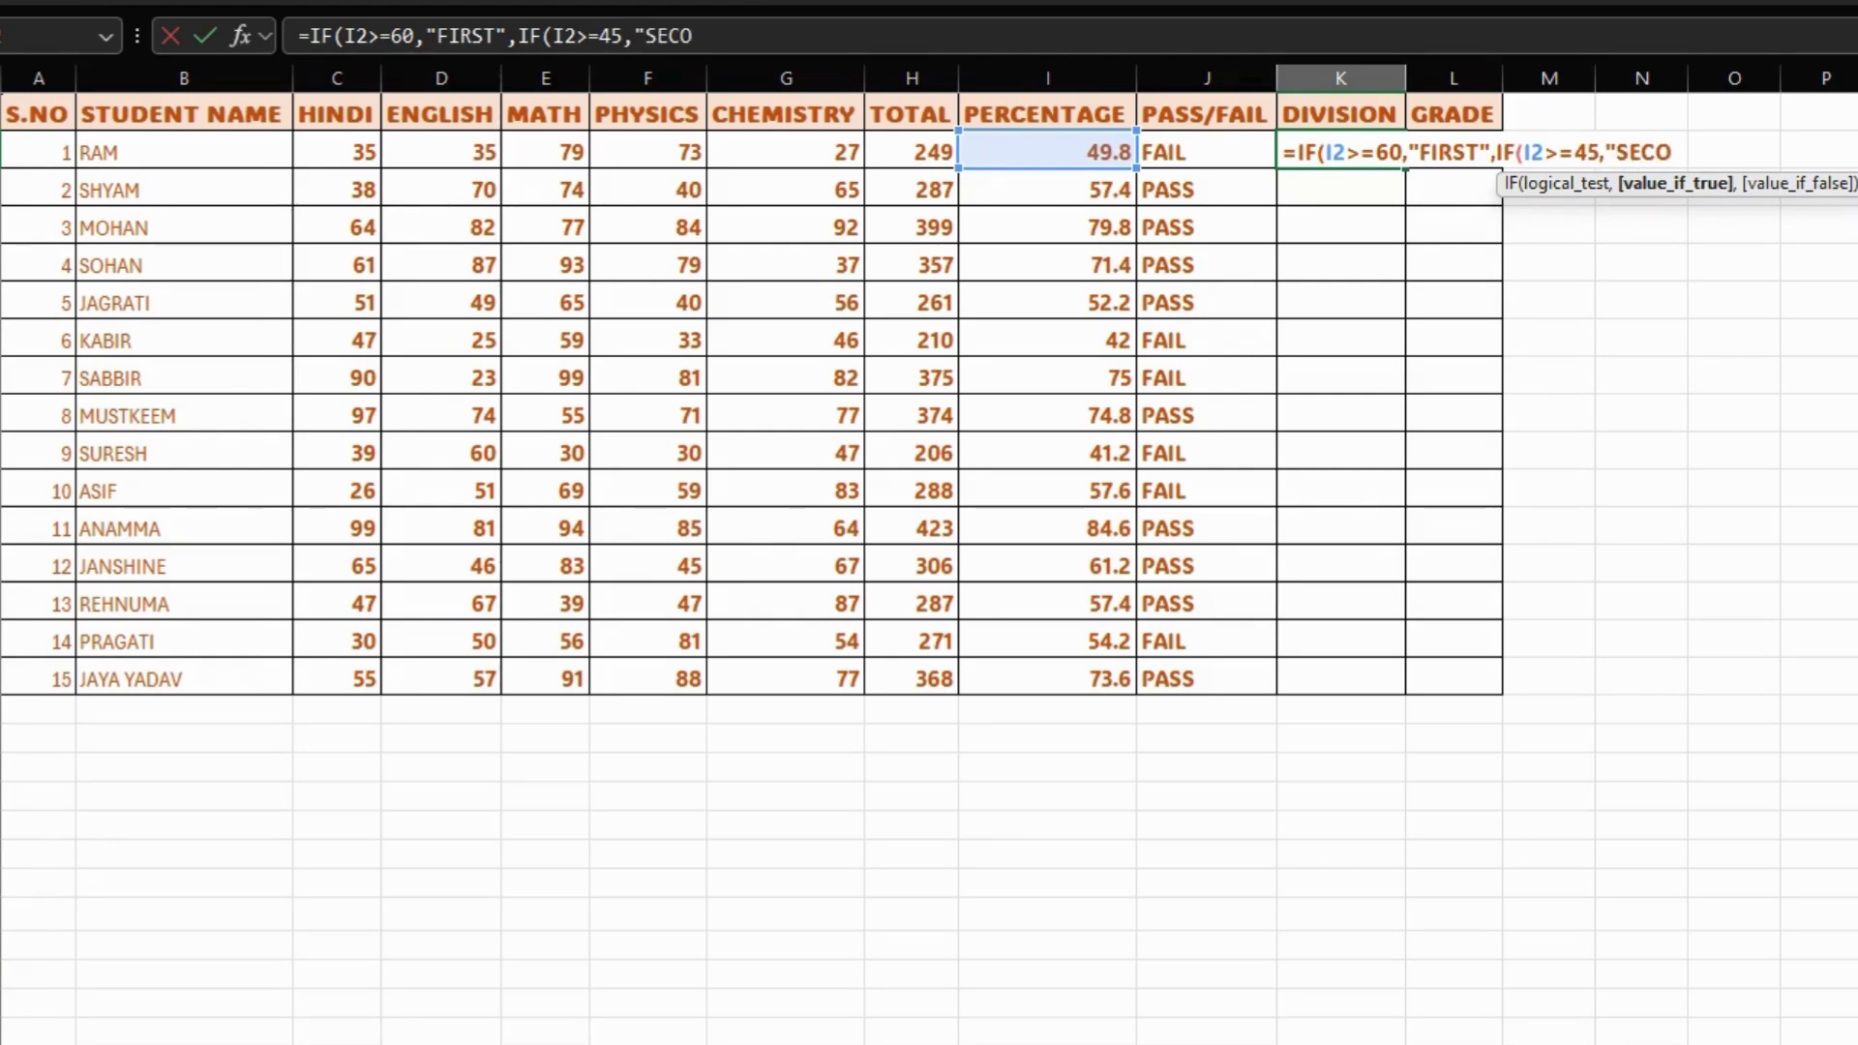
text(ND",IF)
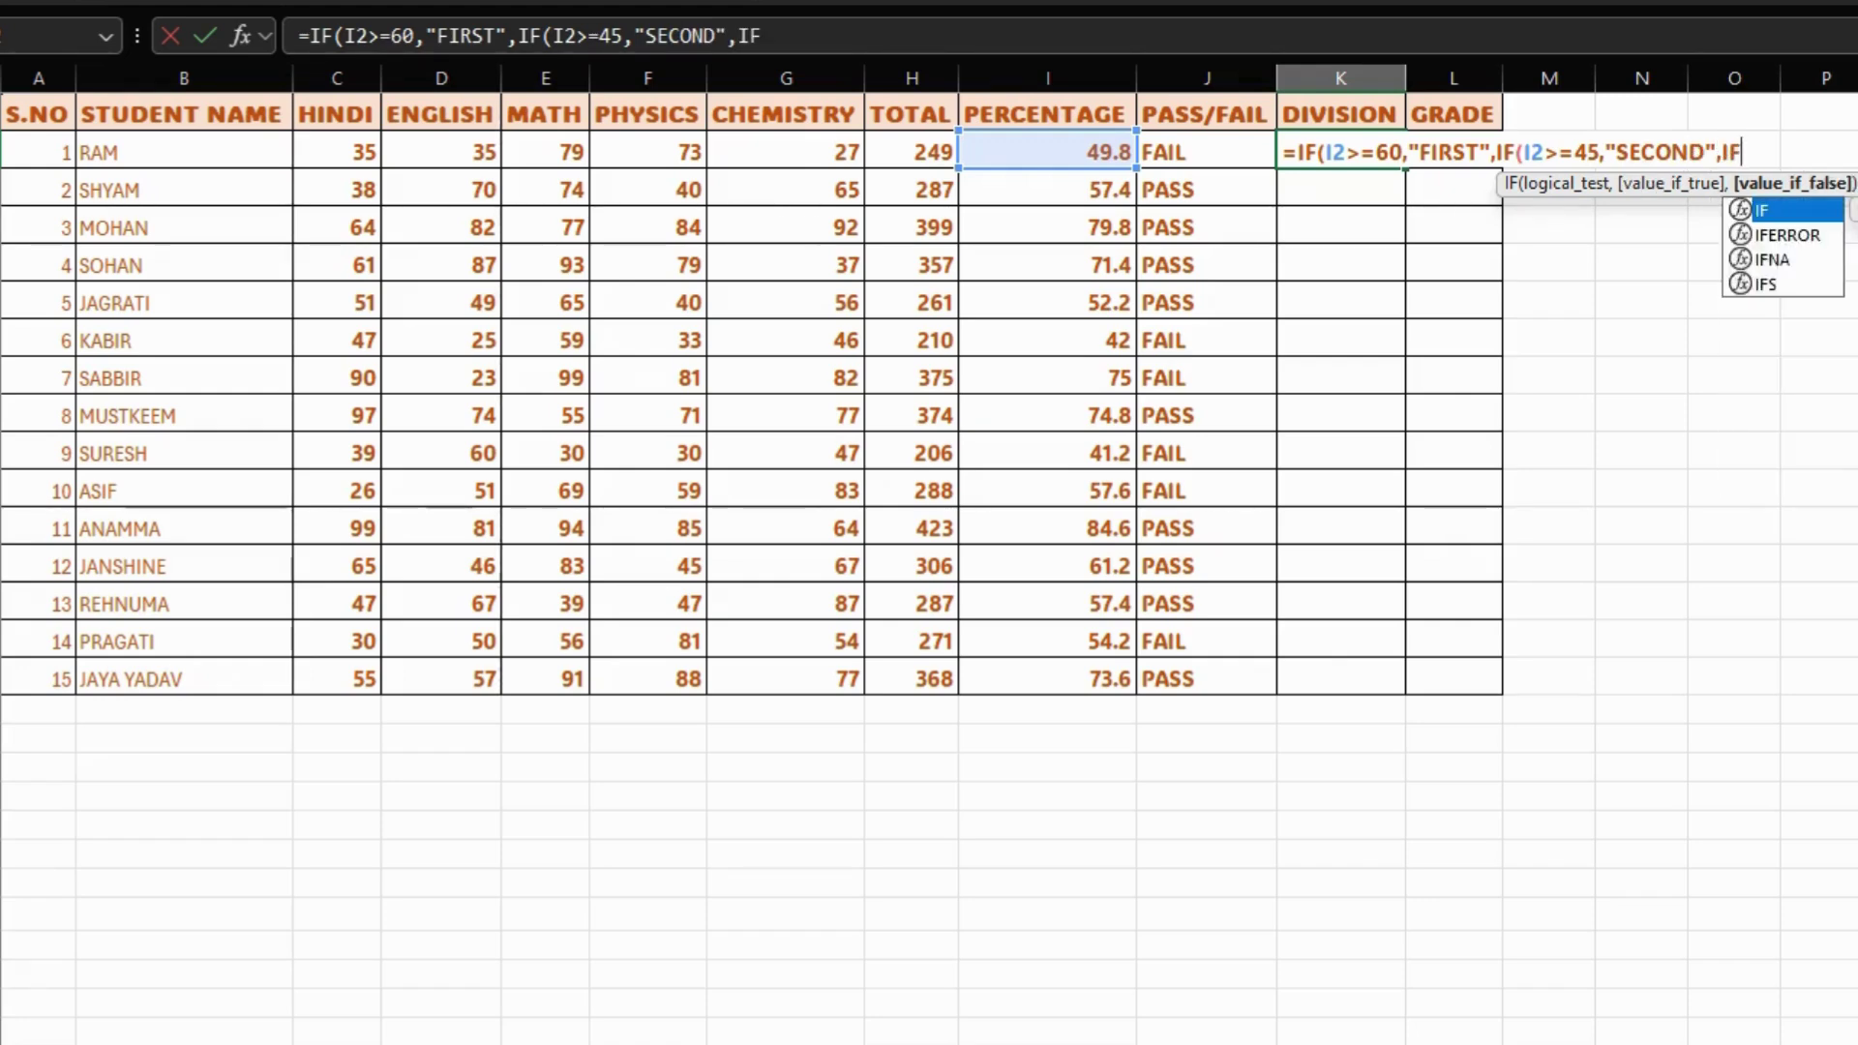
- Complete the K2 division formula with a nested IF that returns "THIRD" when I2>=33 and "FAIL" otherwise
text(()
key(Return)
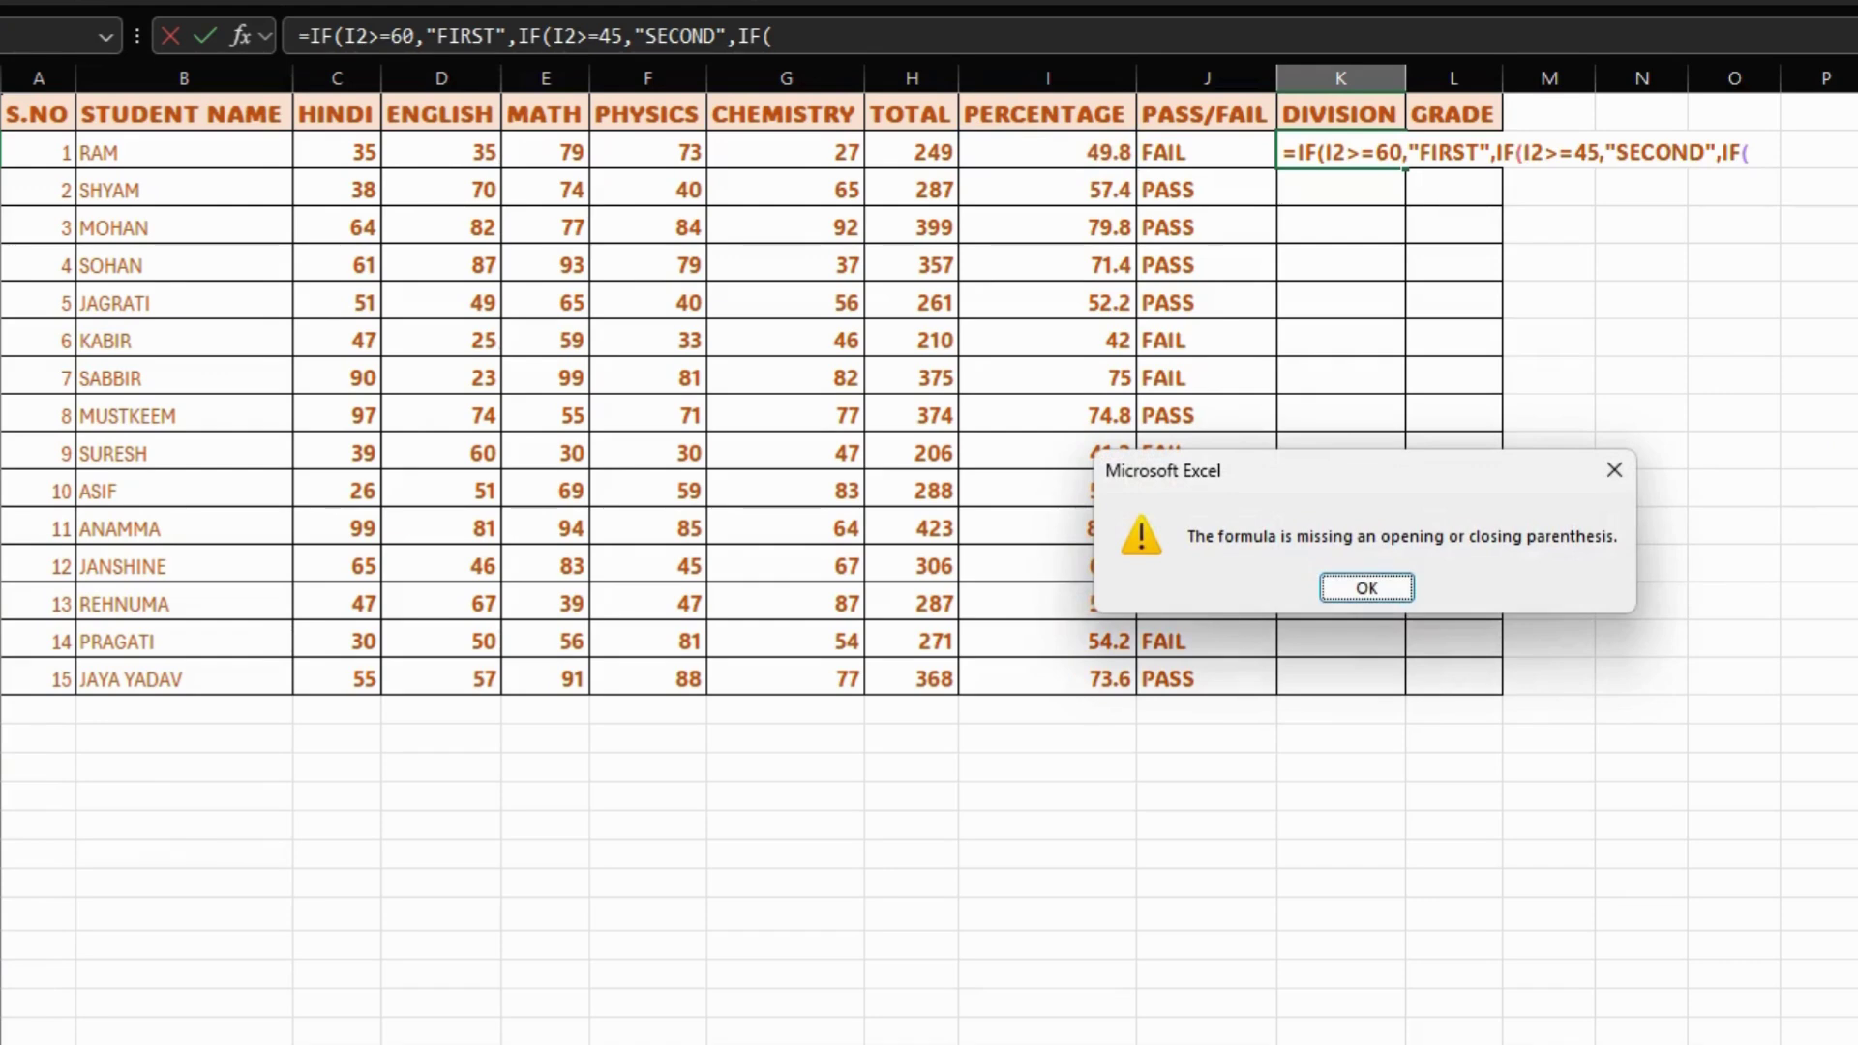
key(Return)
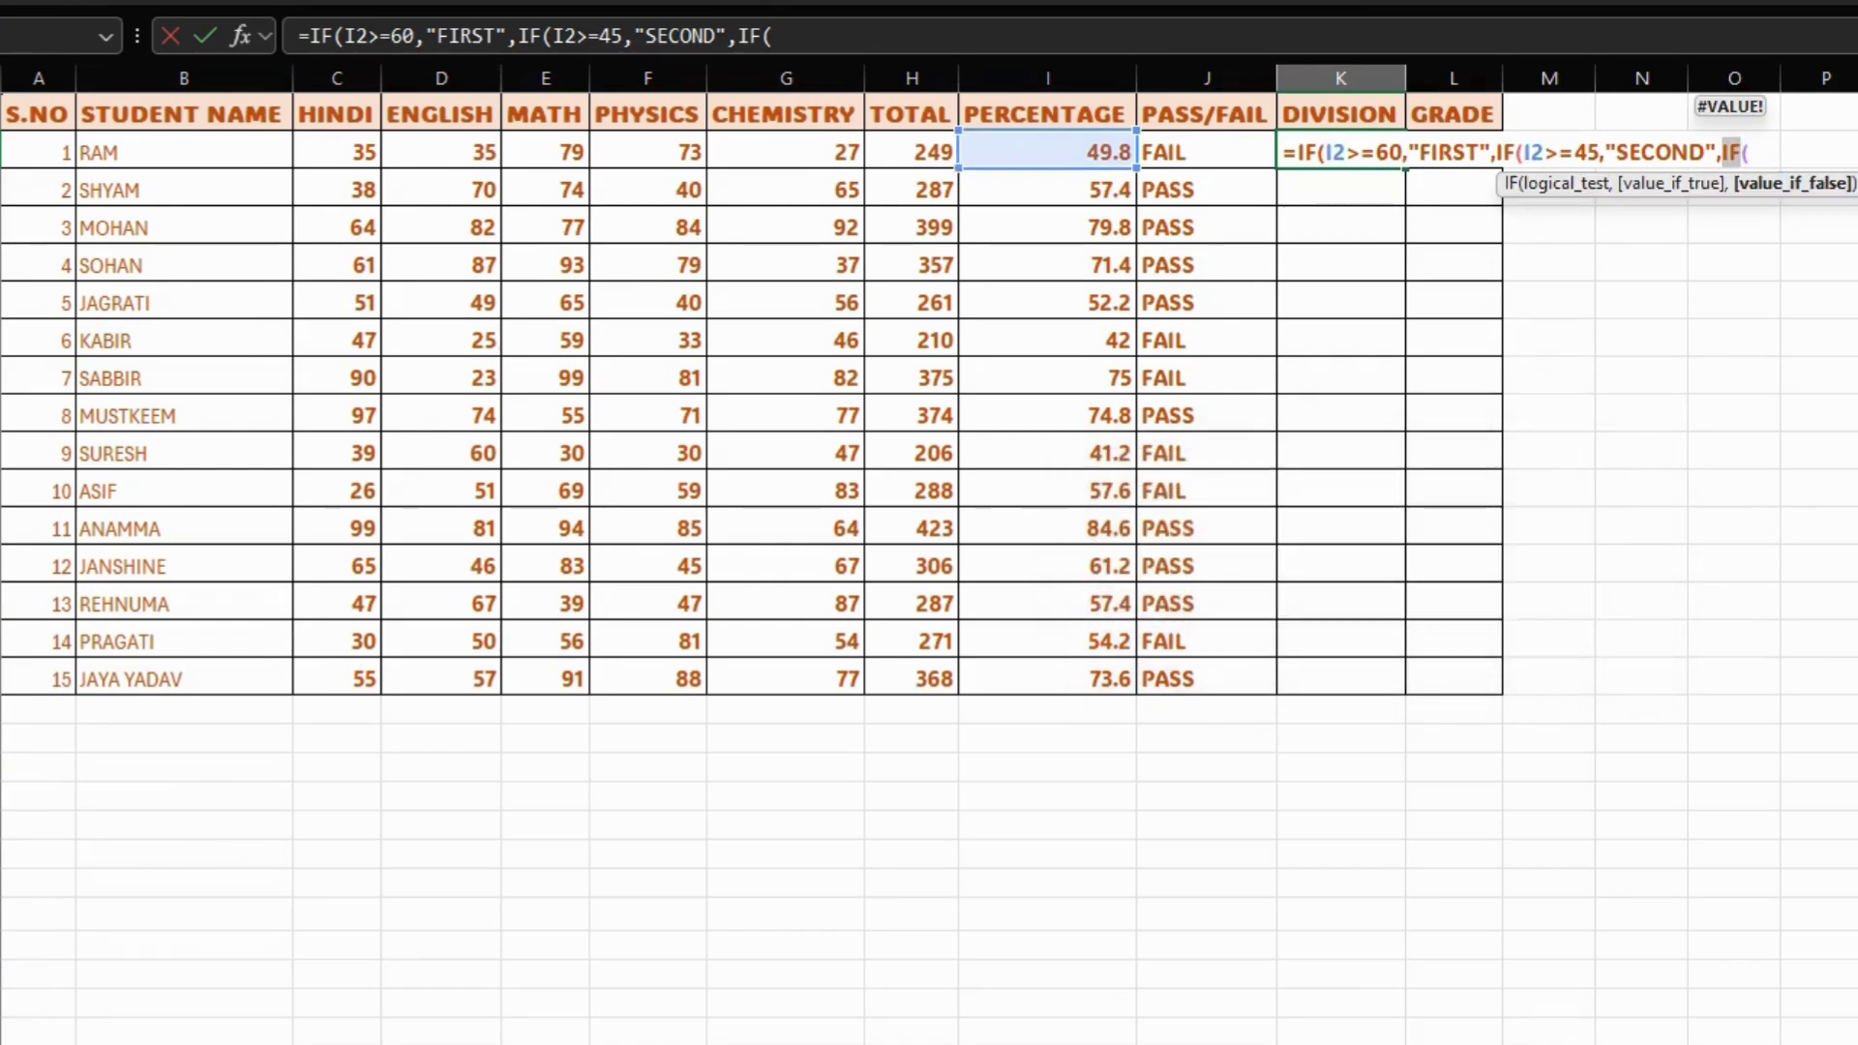
key(Right)
key(Right)
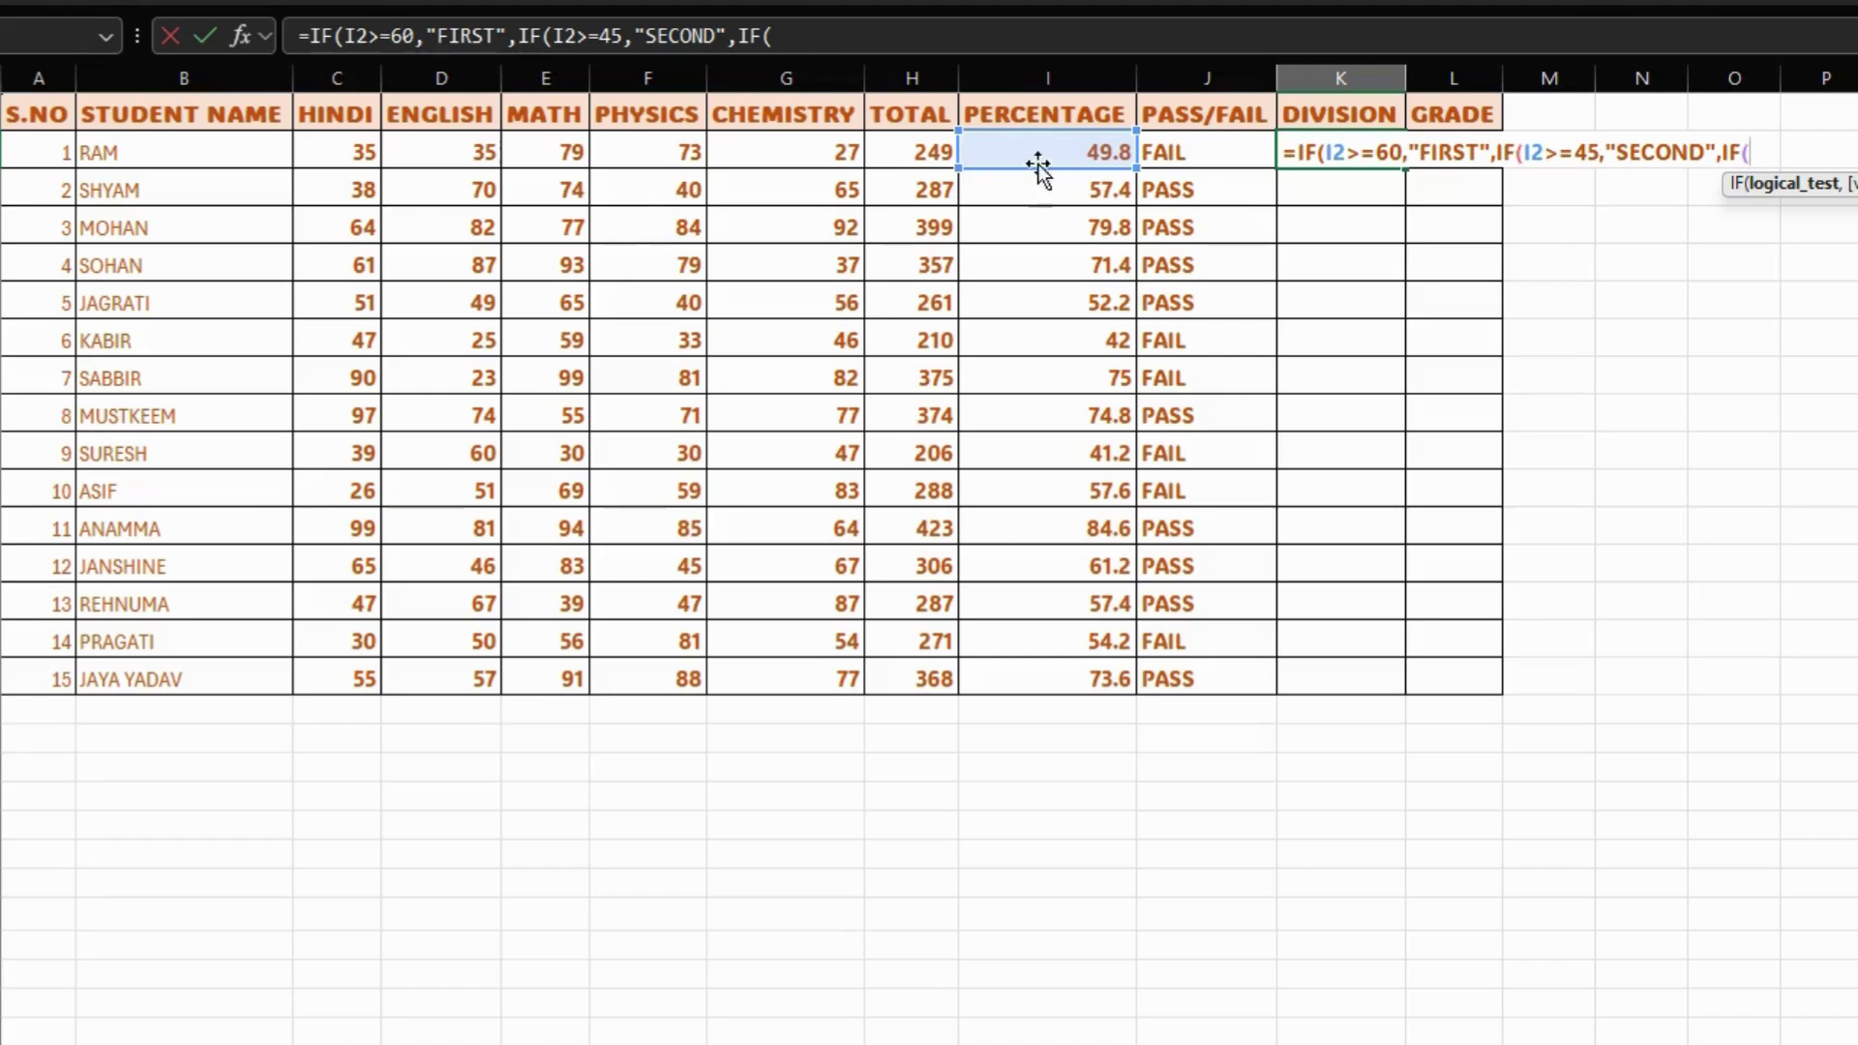
click(978, 153)
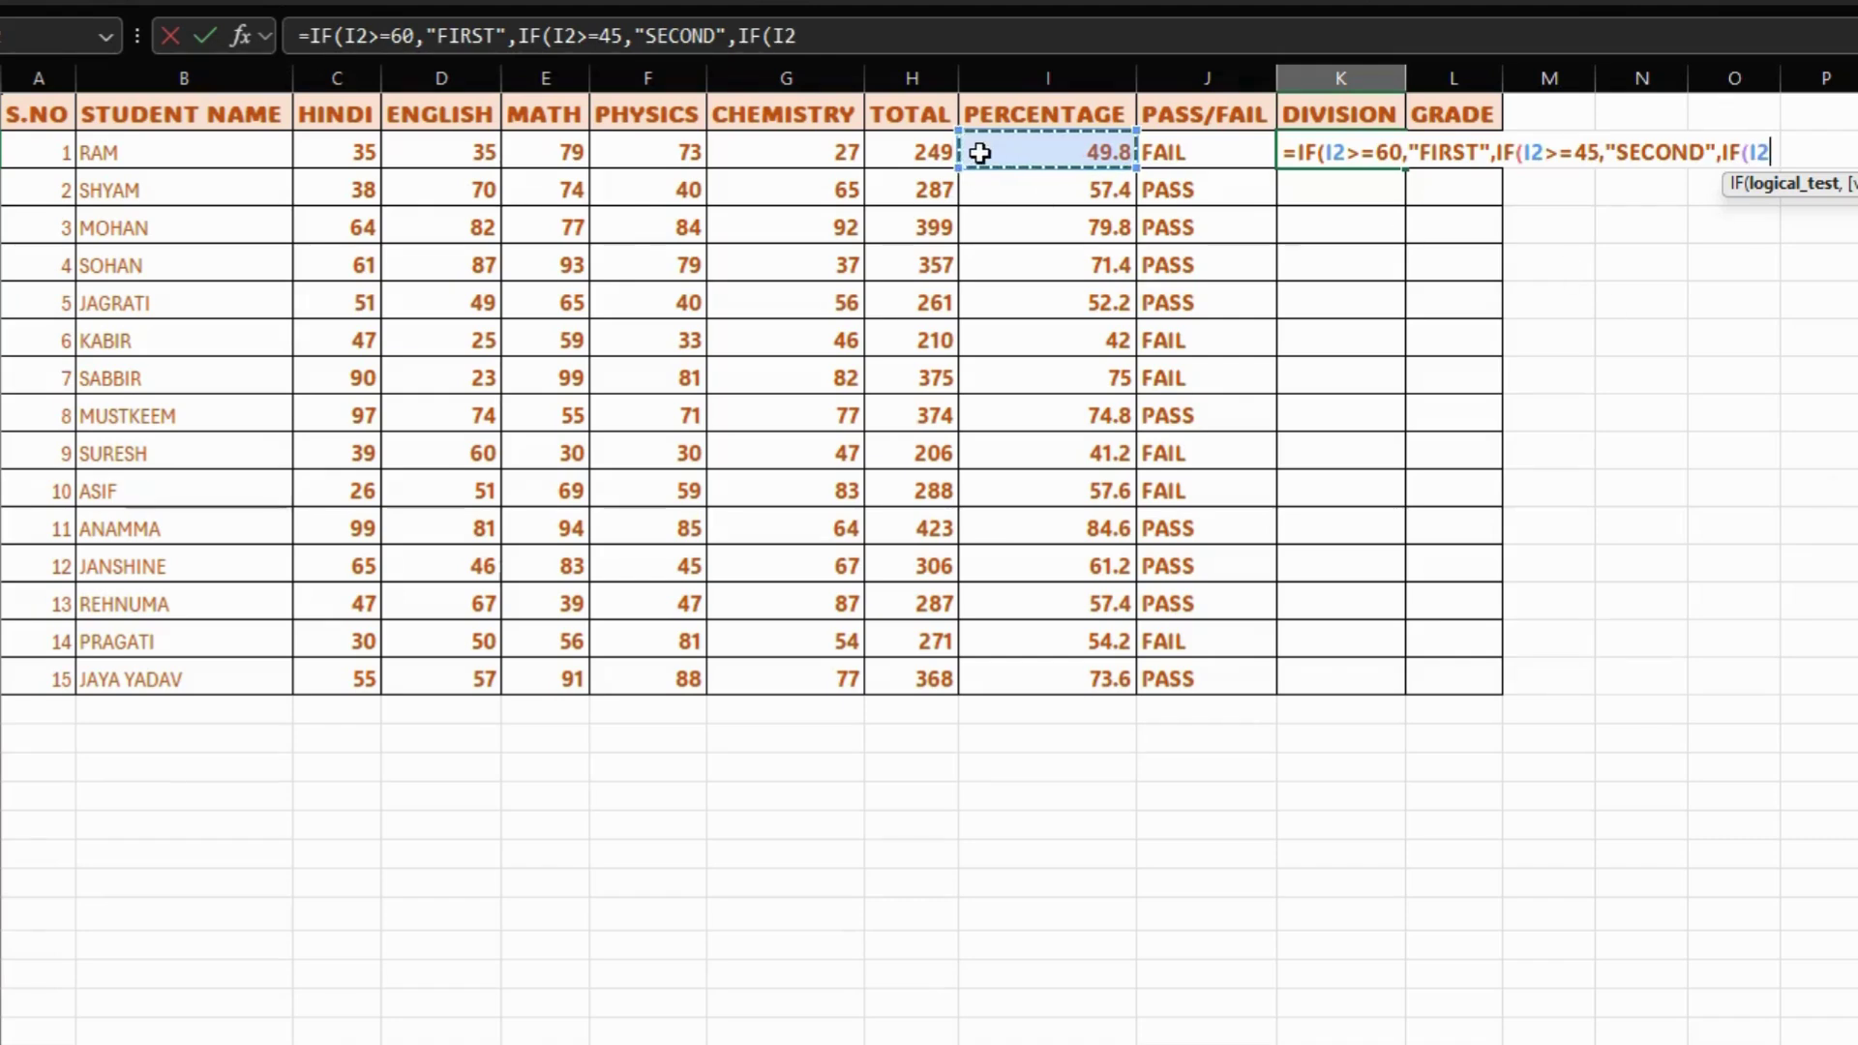
text(>)
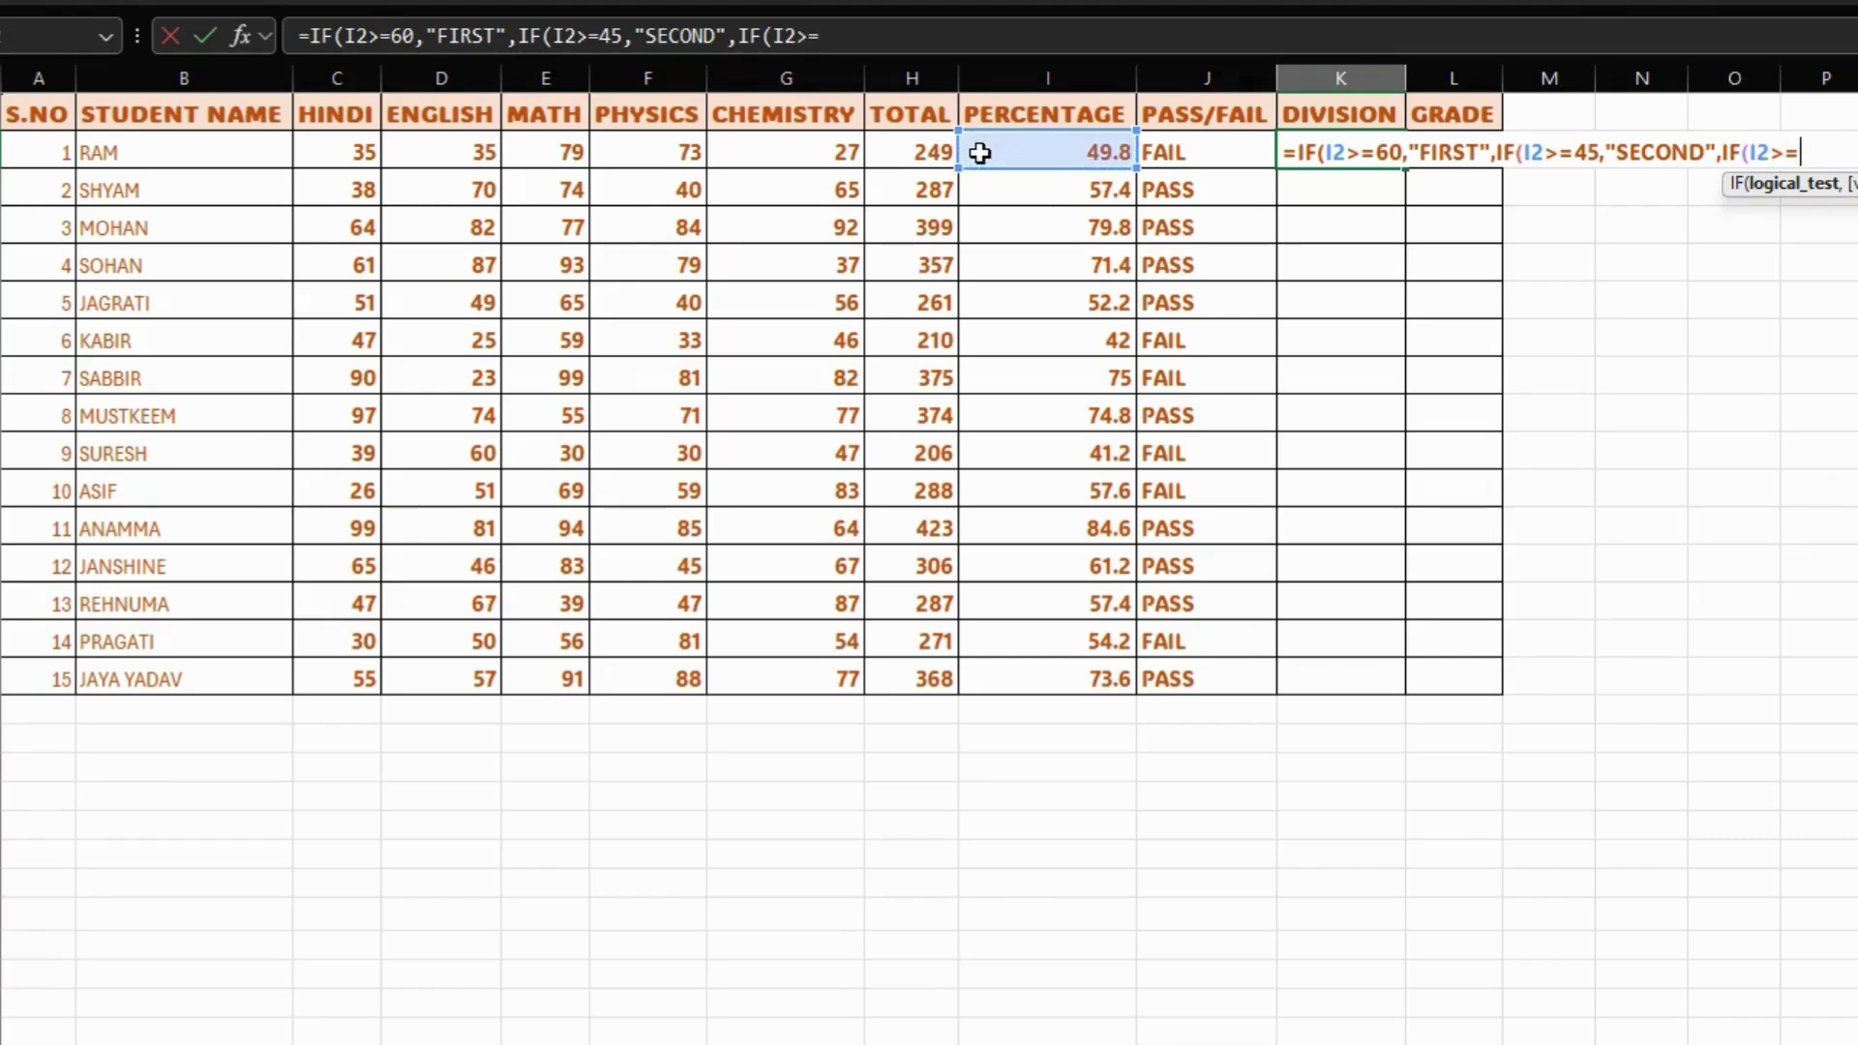
text(=33,)
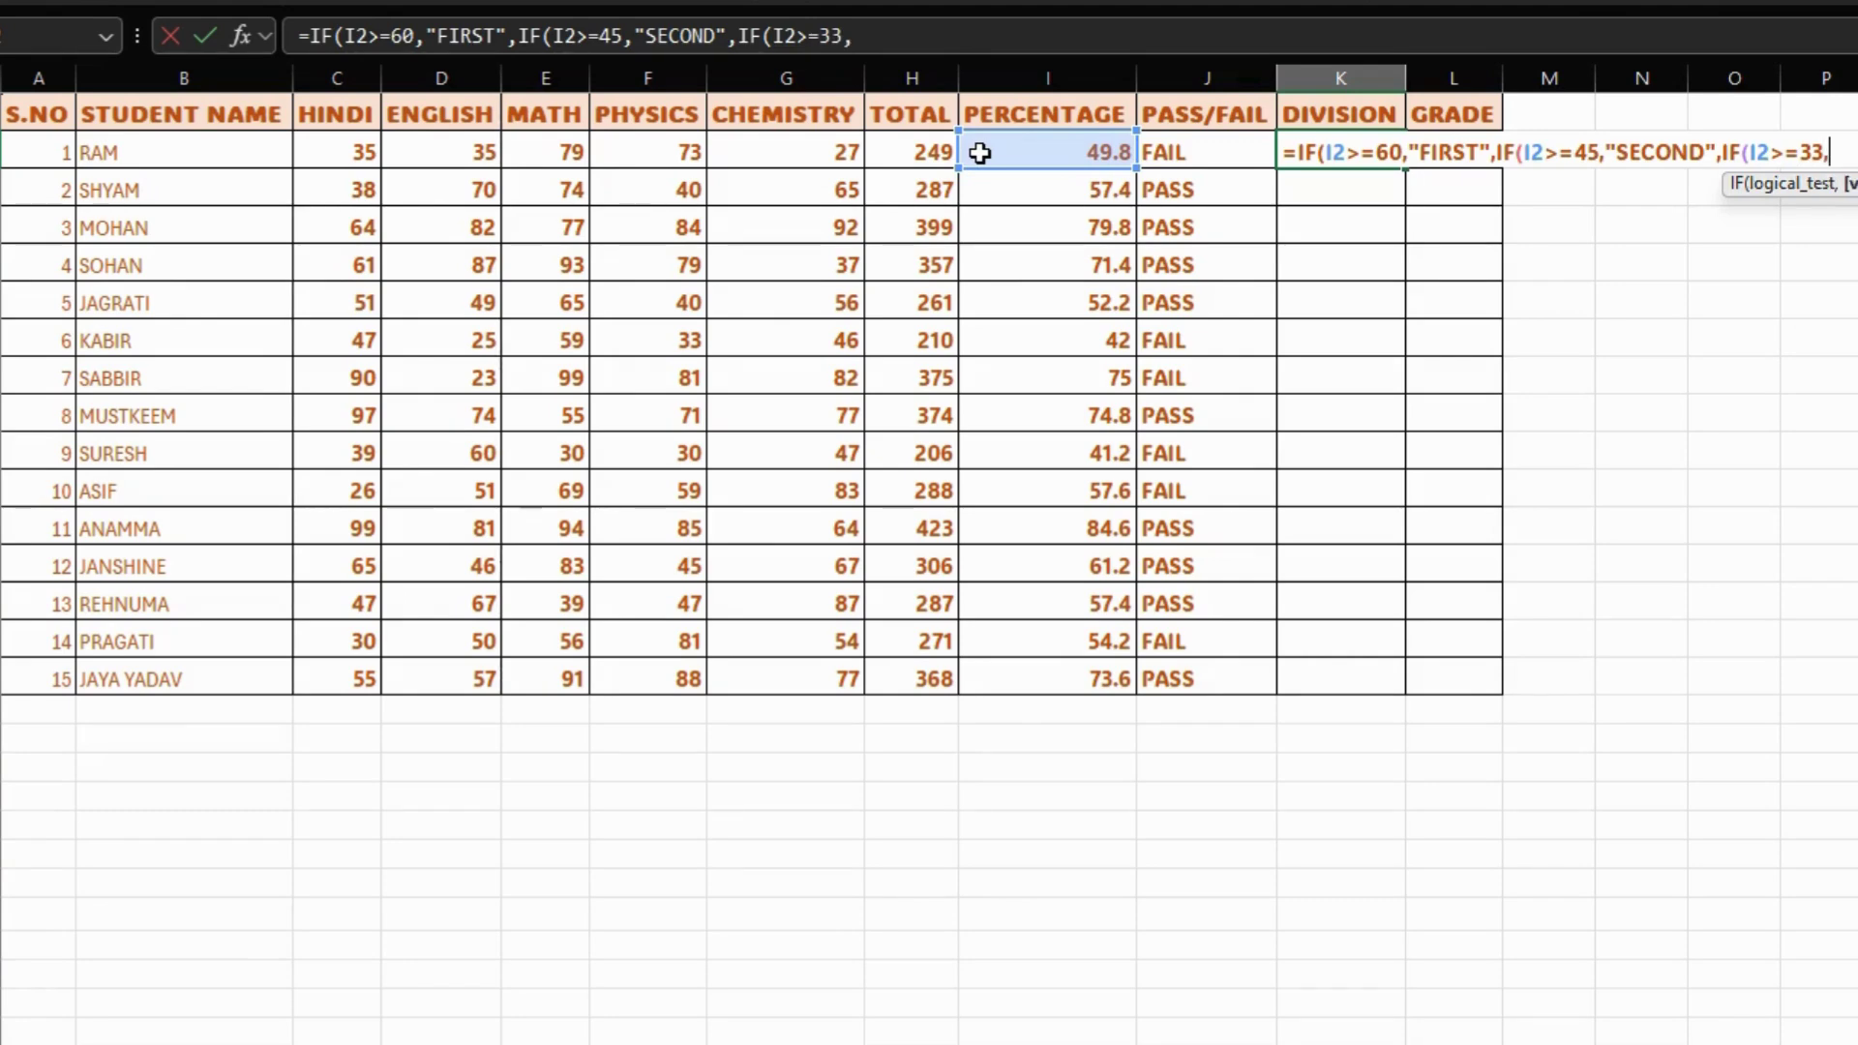
text("THIRD")
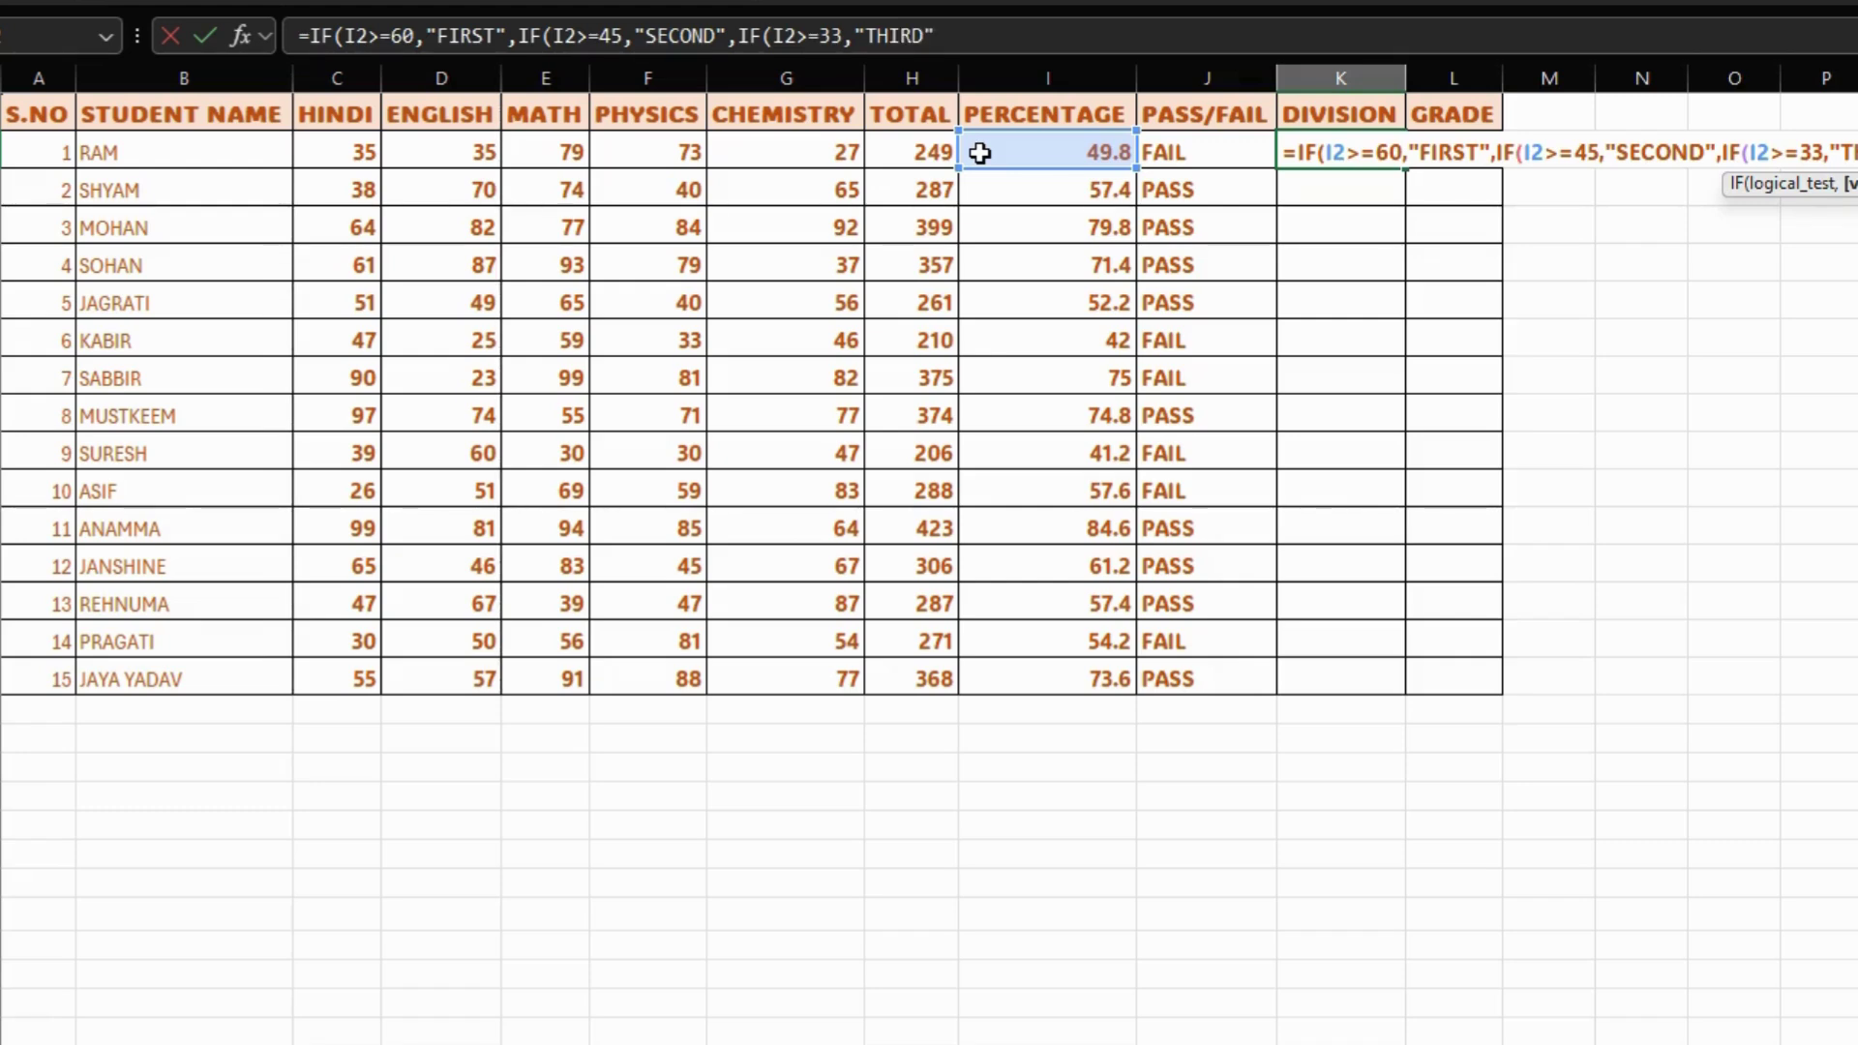
text(,"FAIL"))))
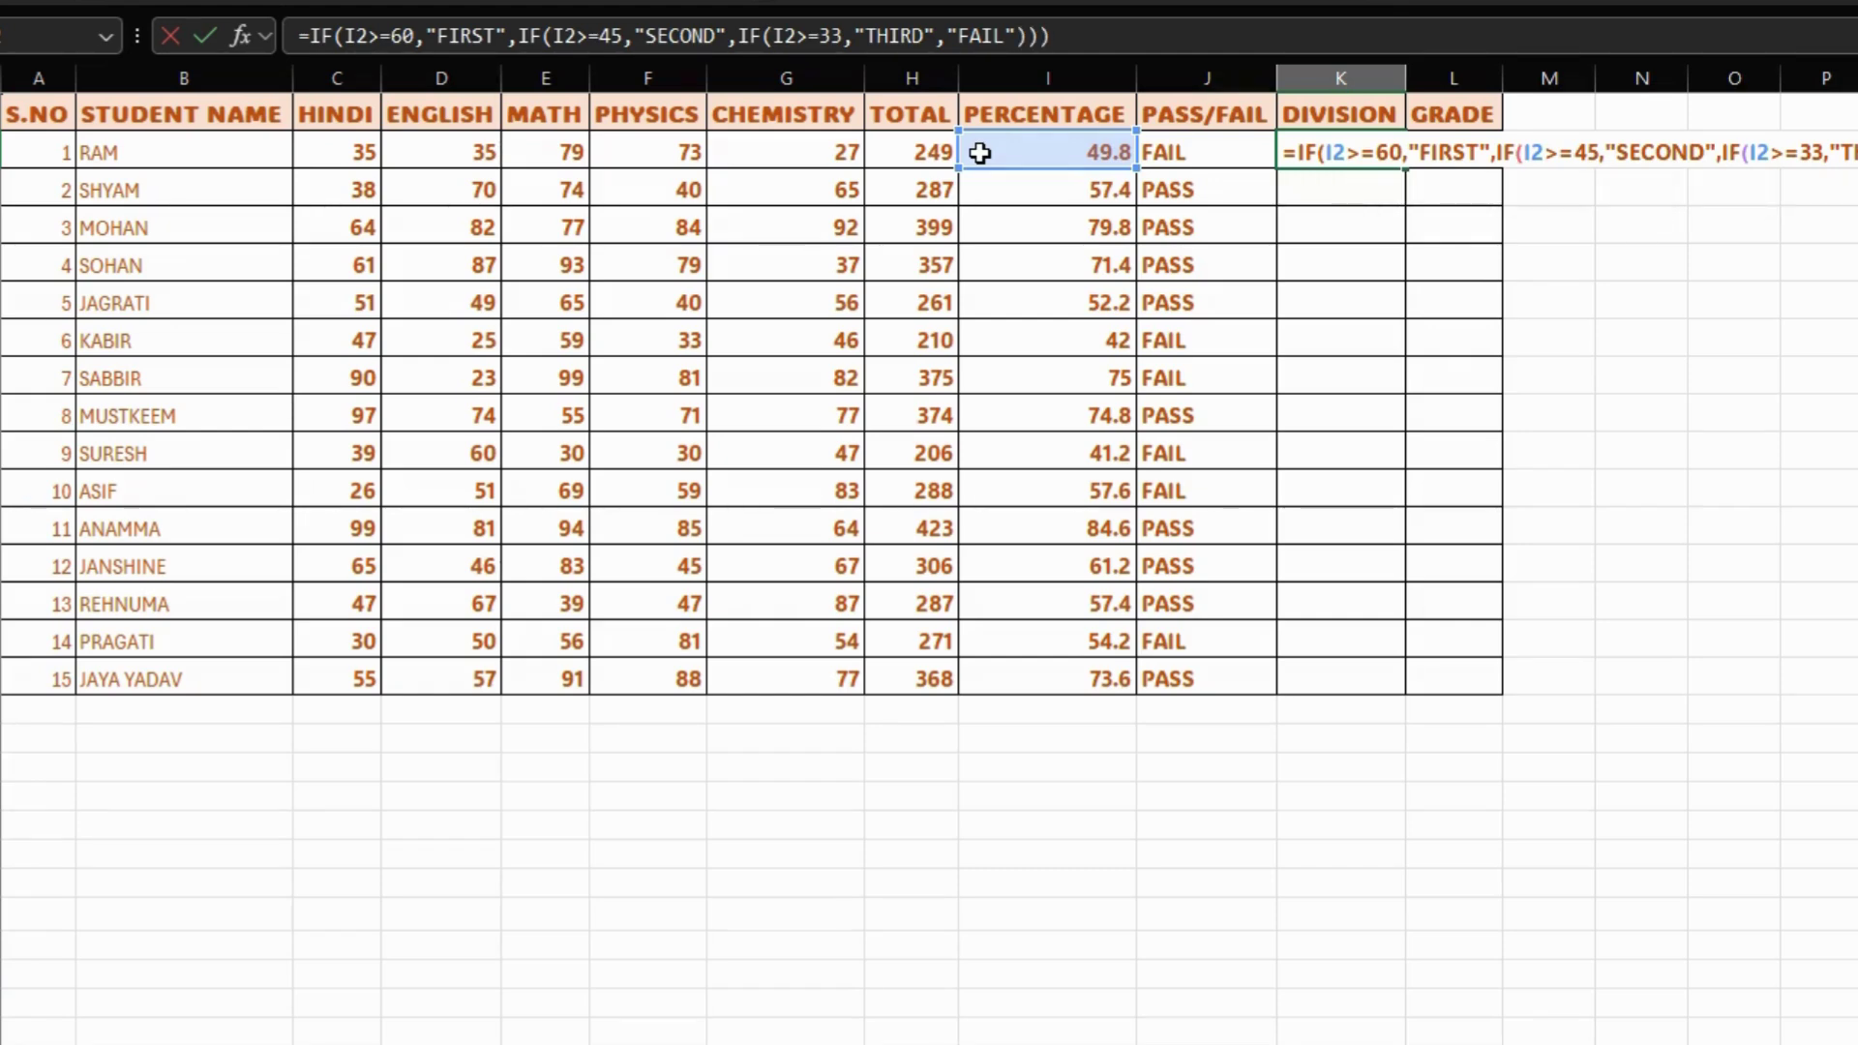
key(Return)
- Fill the division formula from K2 down through K16 for all students
key(Up)
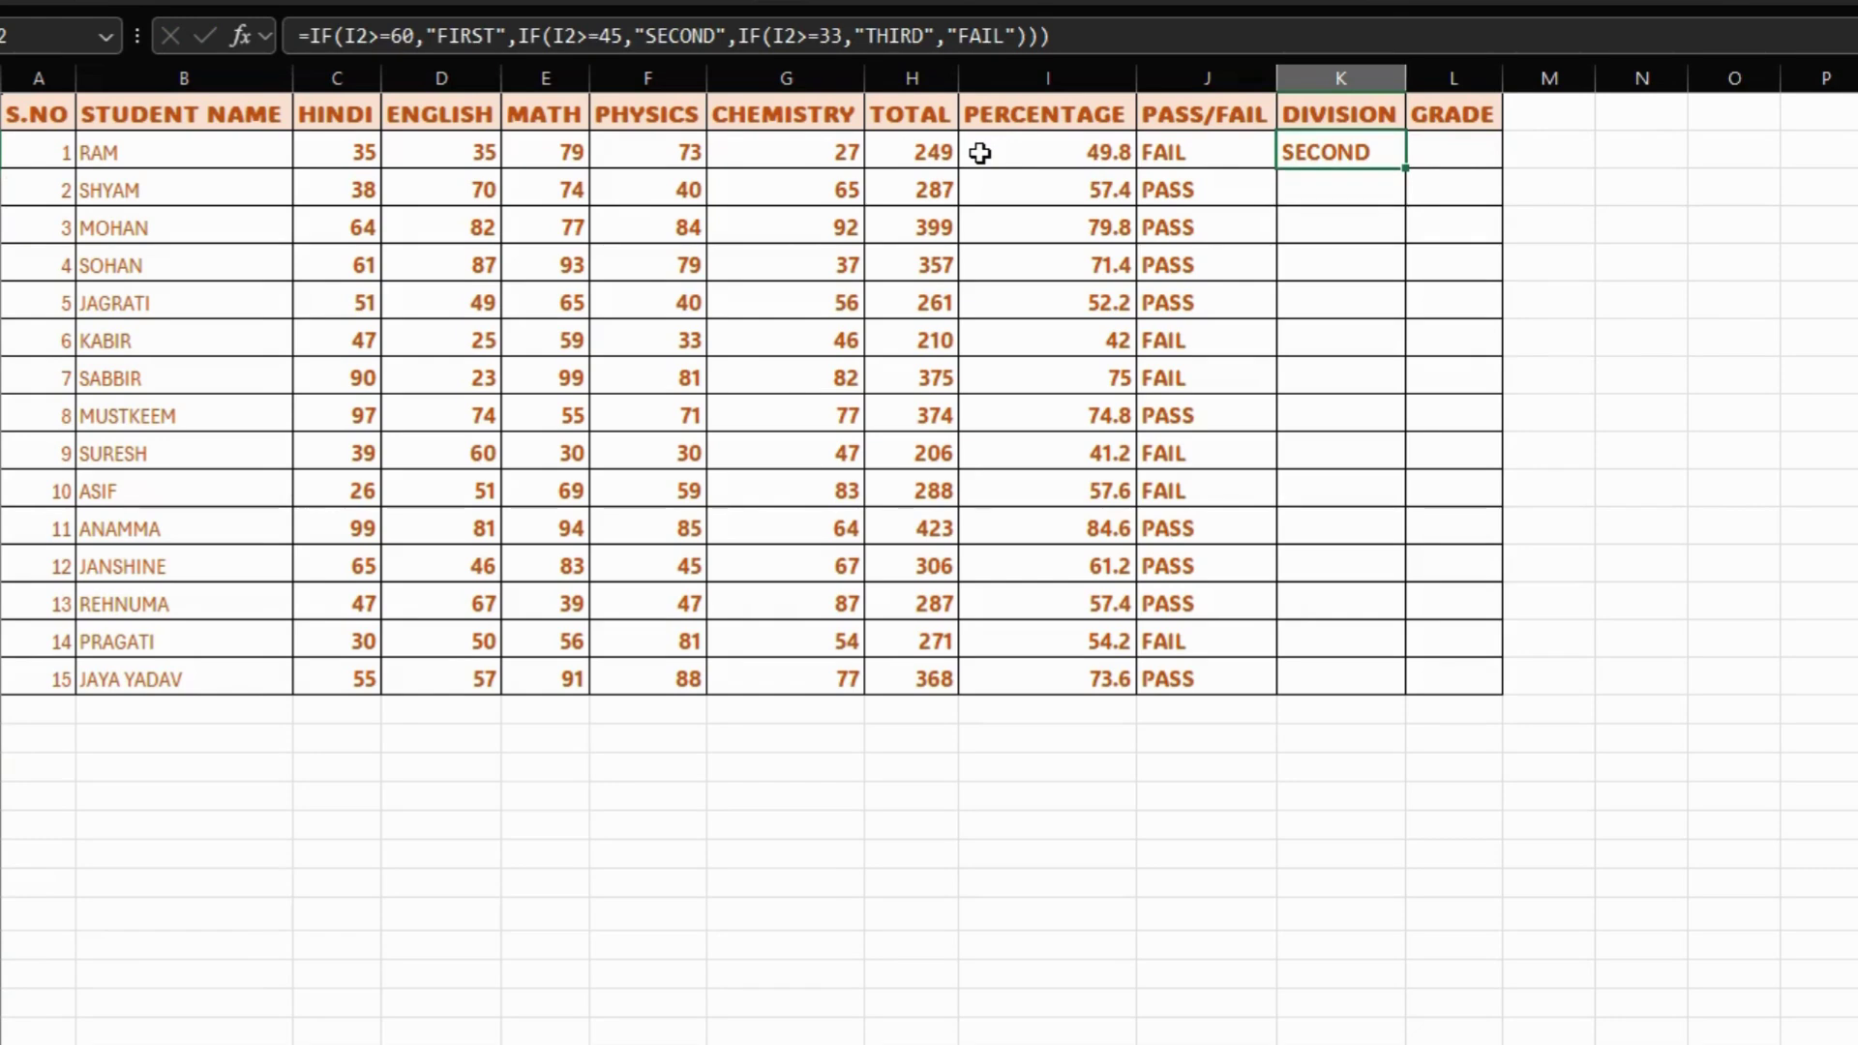
key(shift+Down)
key(shift+Down)
key(shift+Down)
key(shift+Down)
key(shift+Down)
key(shift+Down)
key(shift+Down)
key(shift+Down)
key(shift+Down)
key(shift+Down)
key(shift+Down)
key(shift+Down)
key(shift+Down)
key(shift+Down)
key(shift+Down)
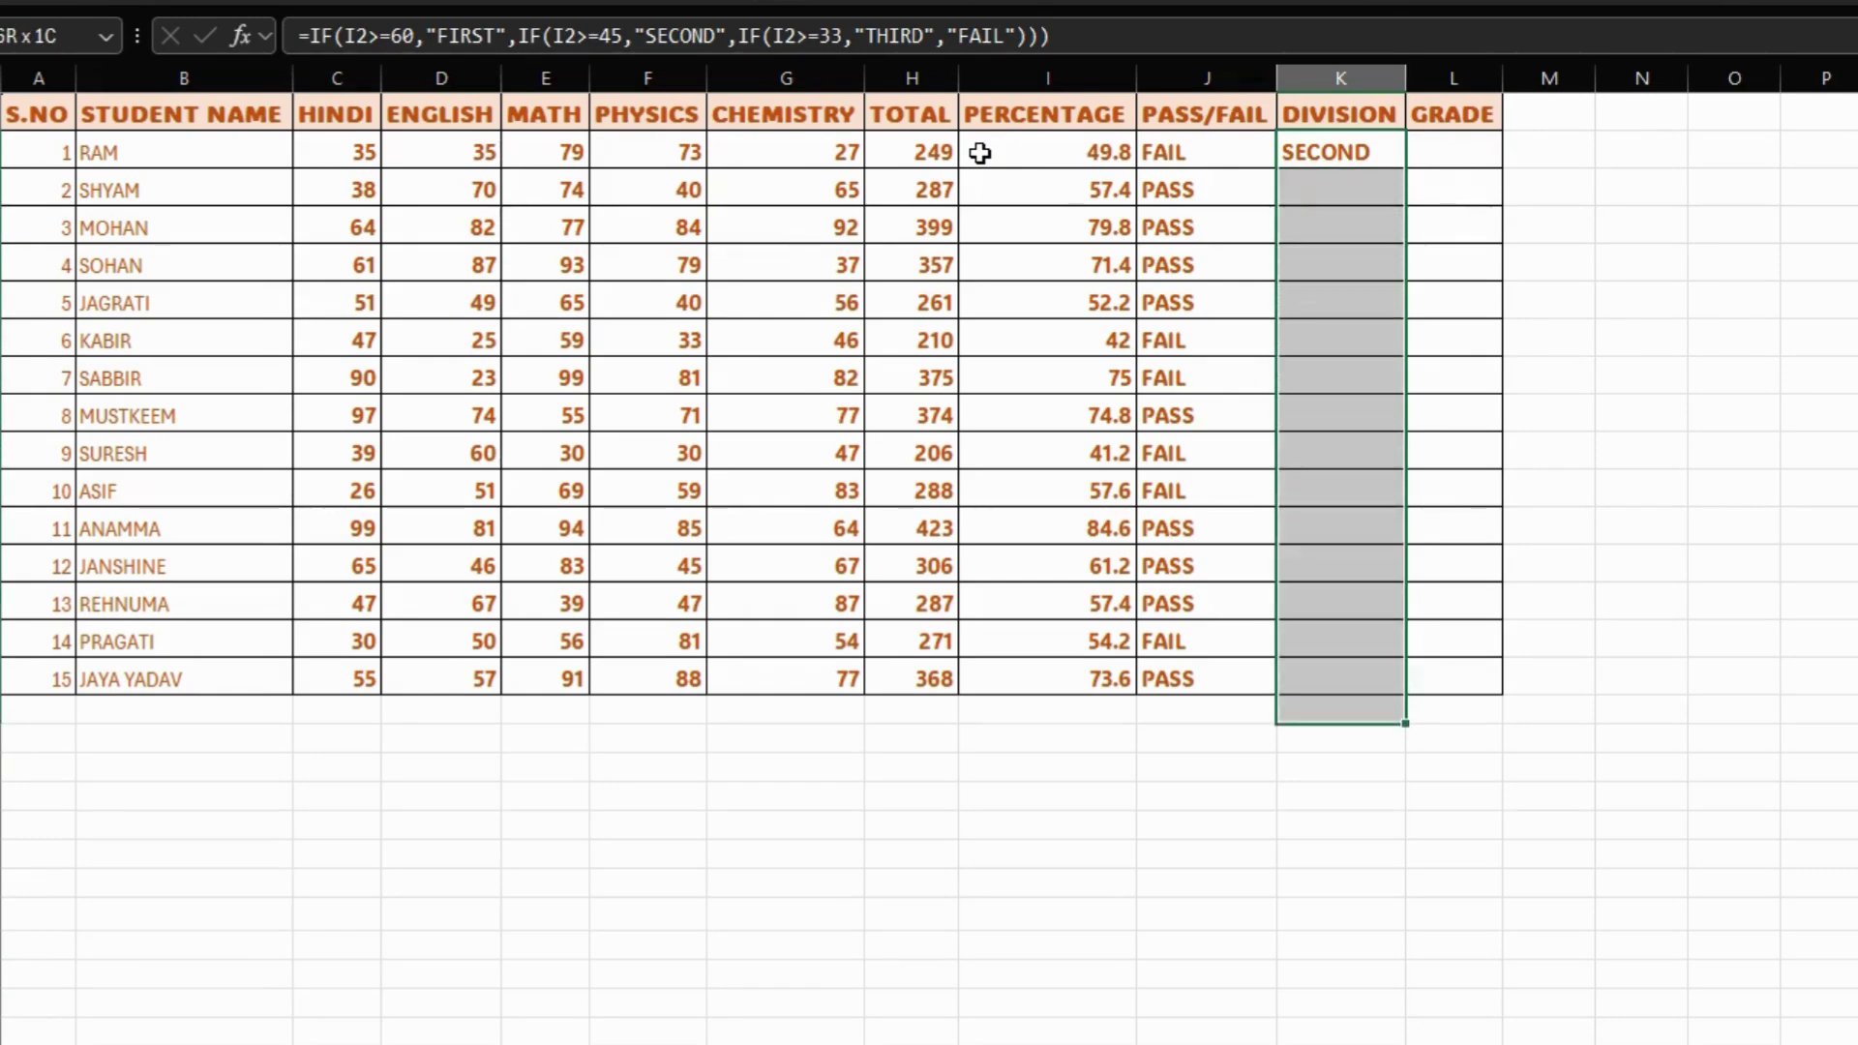
key(shift+Up)
key(ctrl+d)
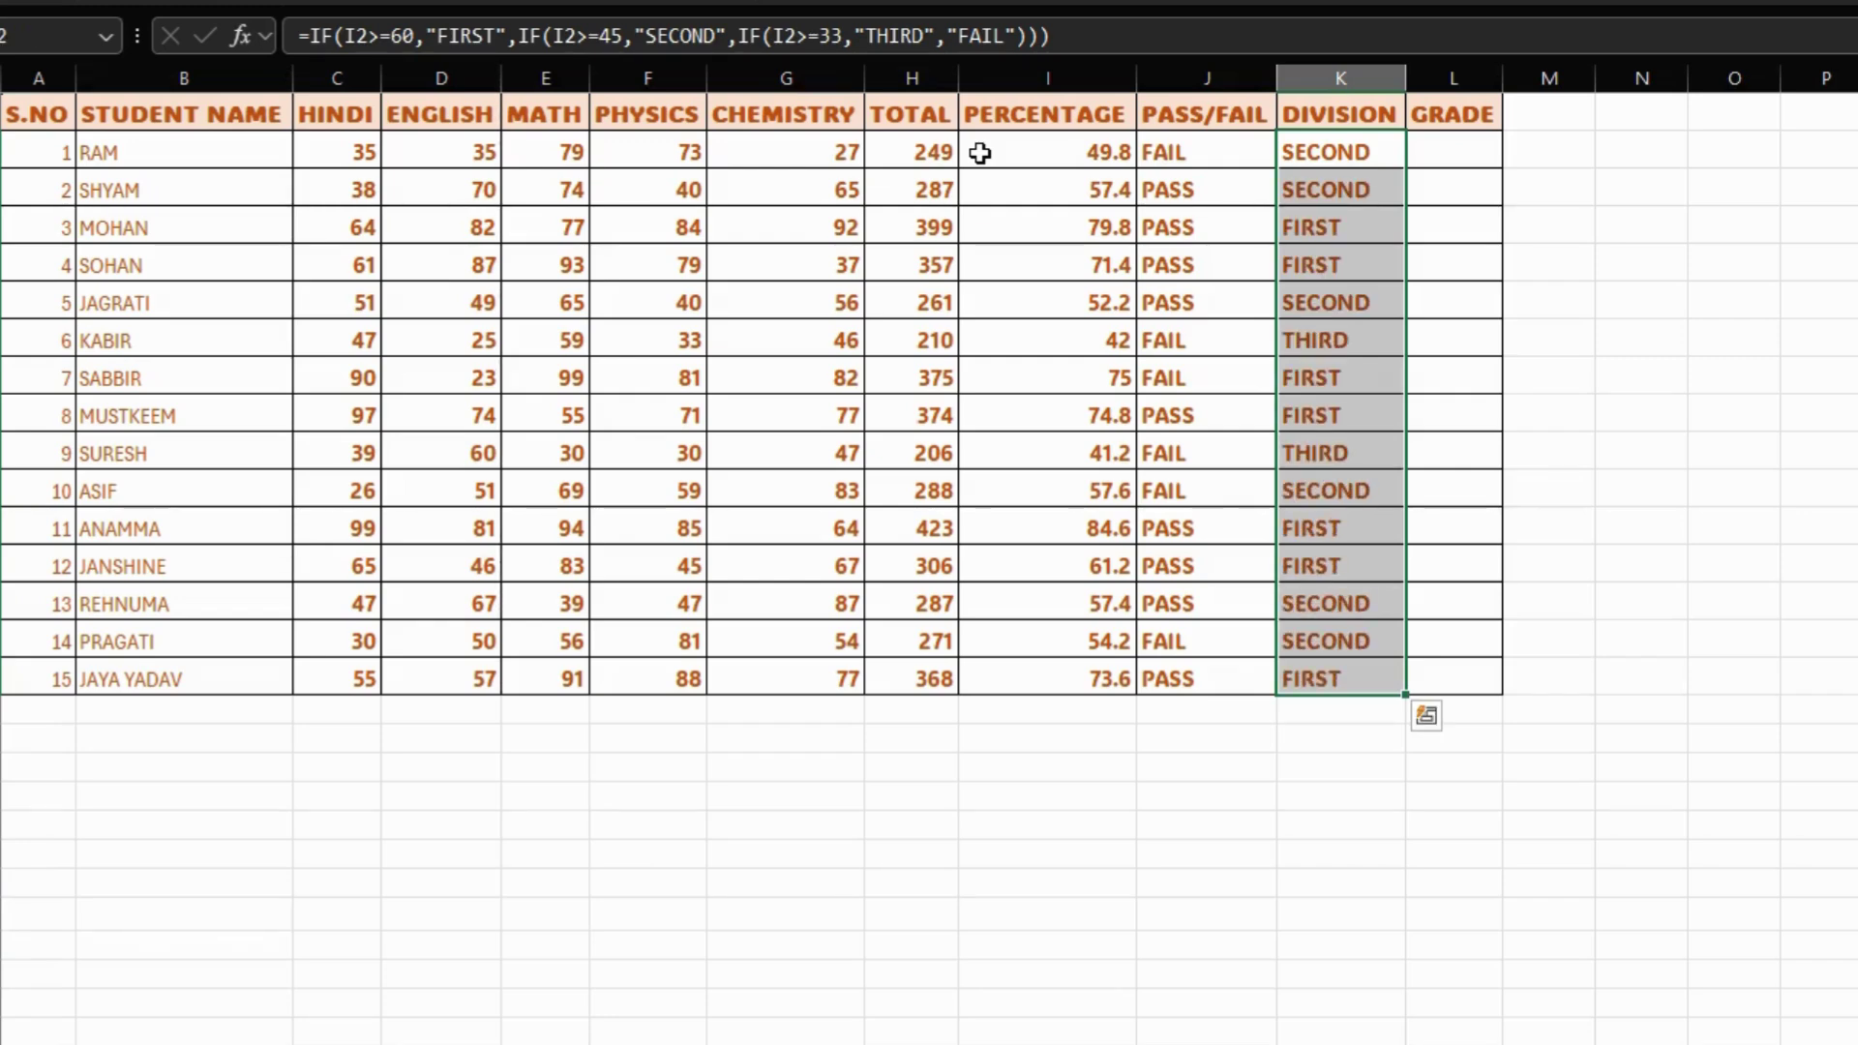
- Start the first student's grade formula in L2 with an IF that returns "A" when I2>=60
click(1468, 160)
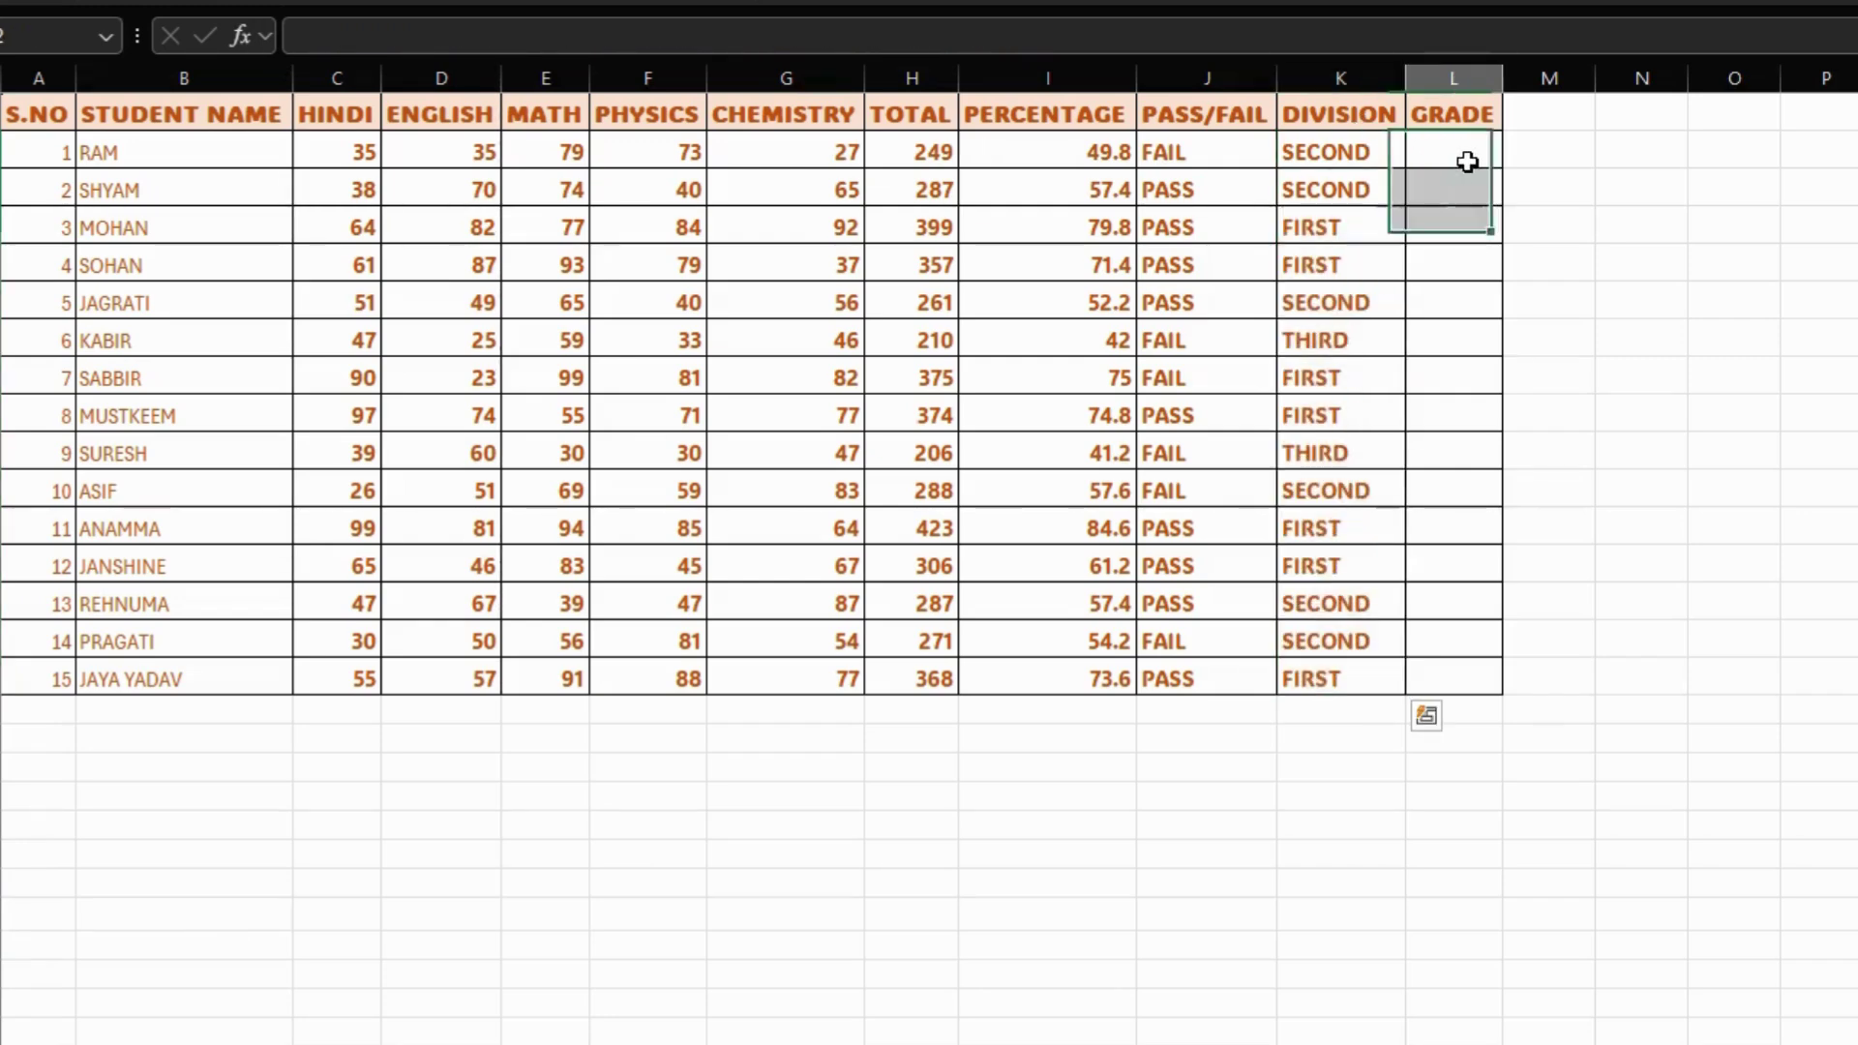
text(=IF)
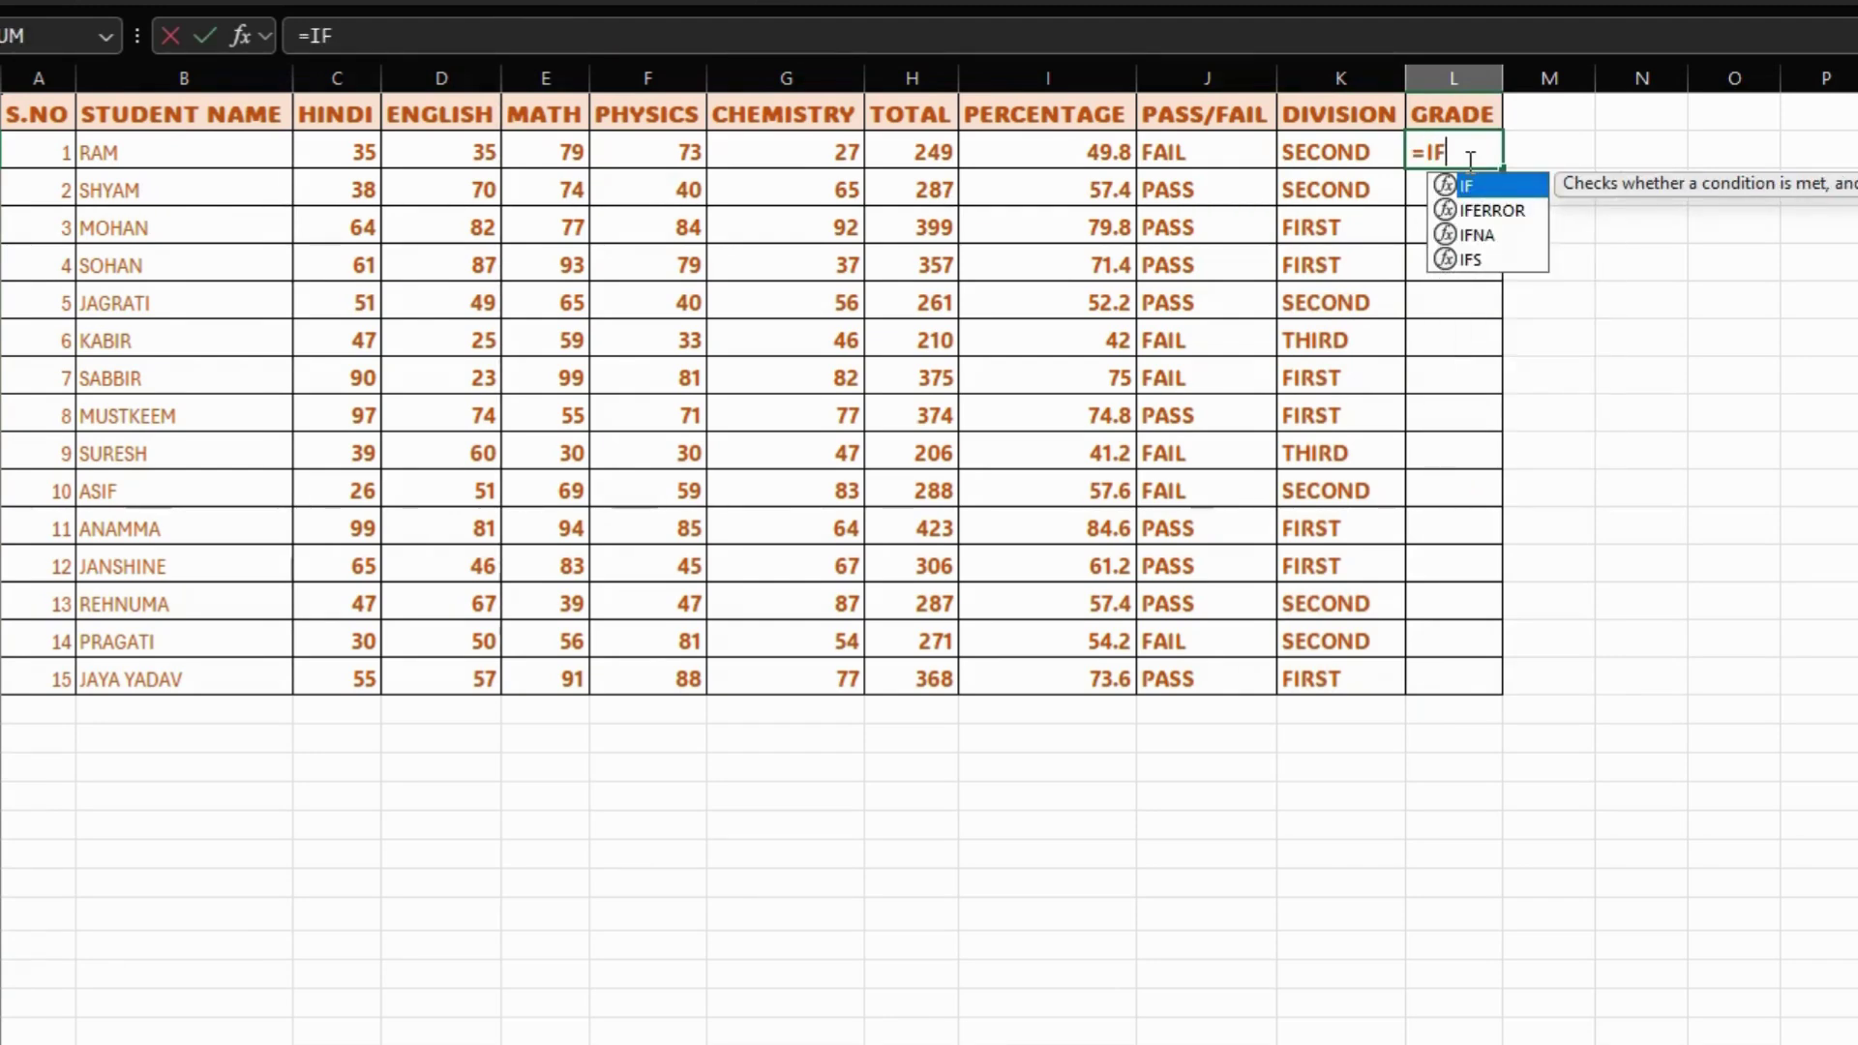
text(()
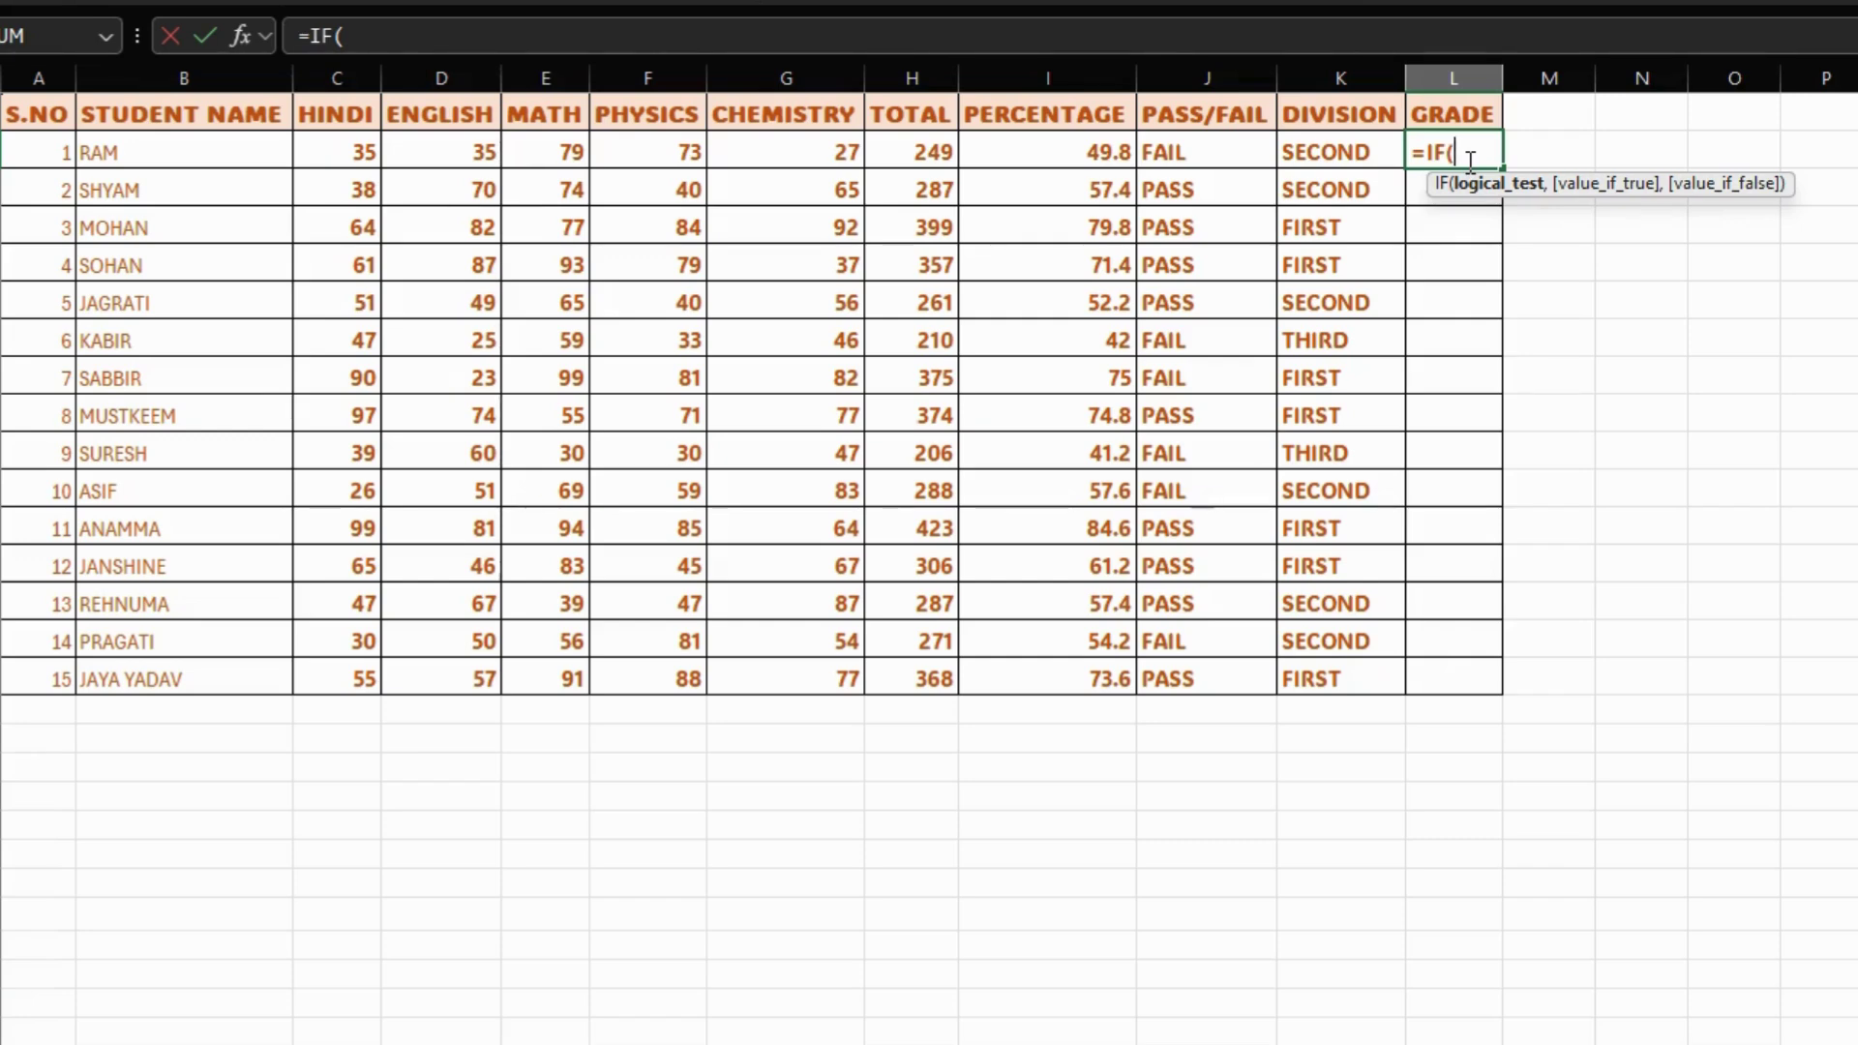
key(Left)
key(Left)
key(Left)
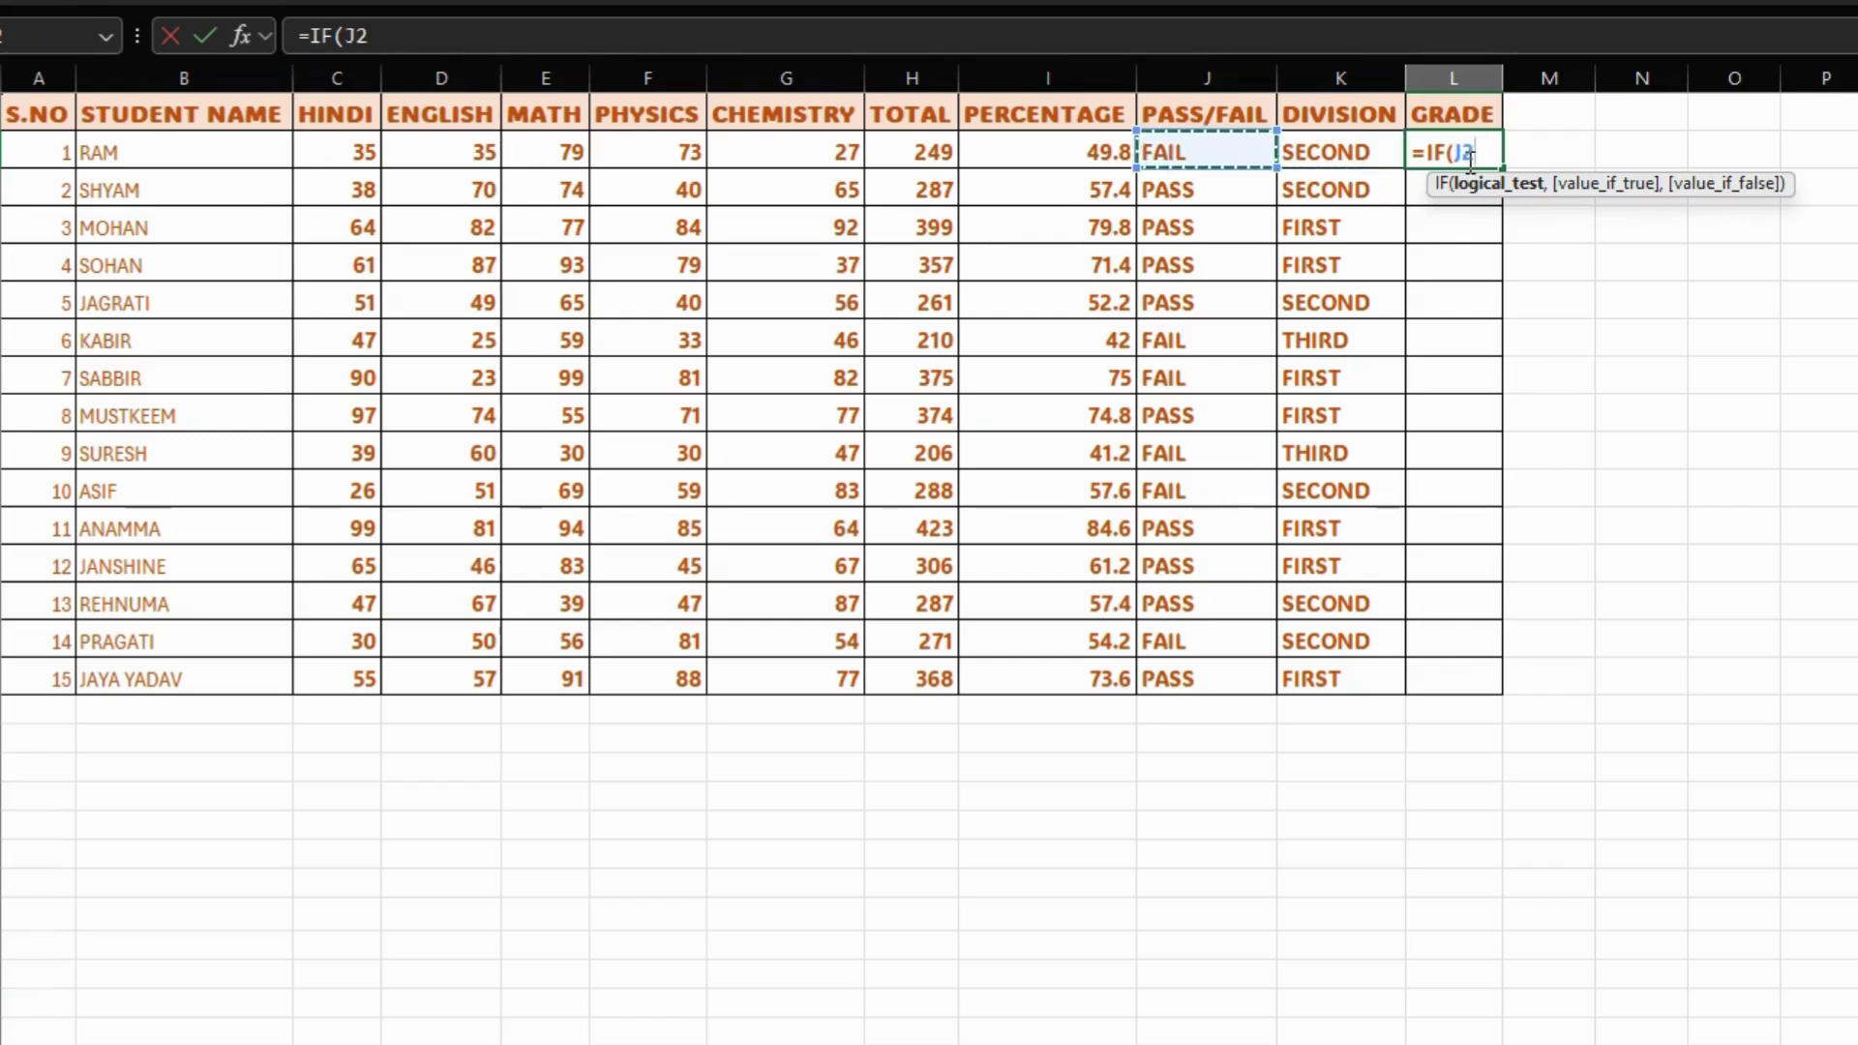
text(>)
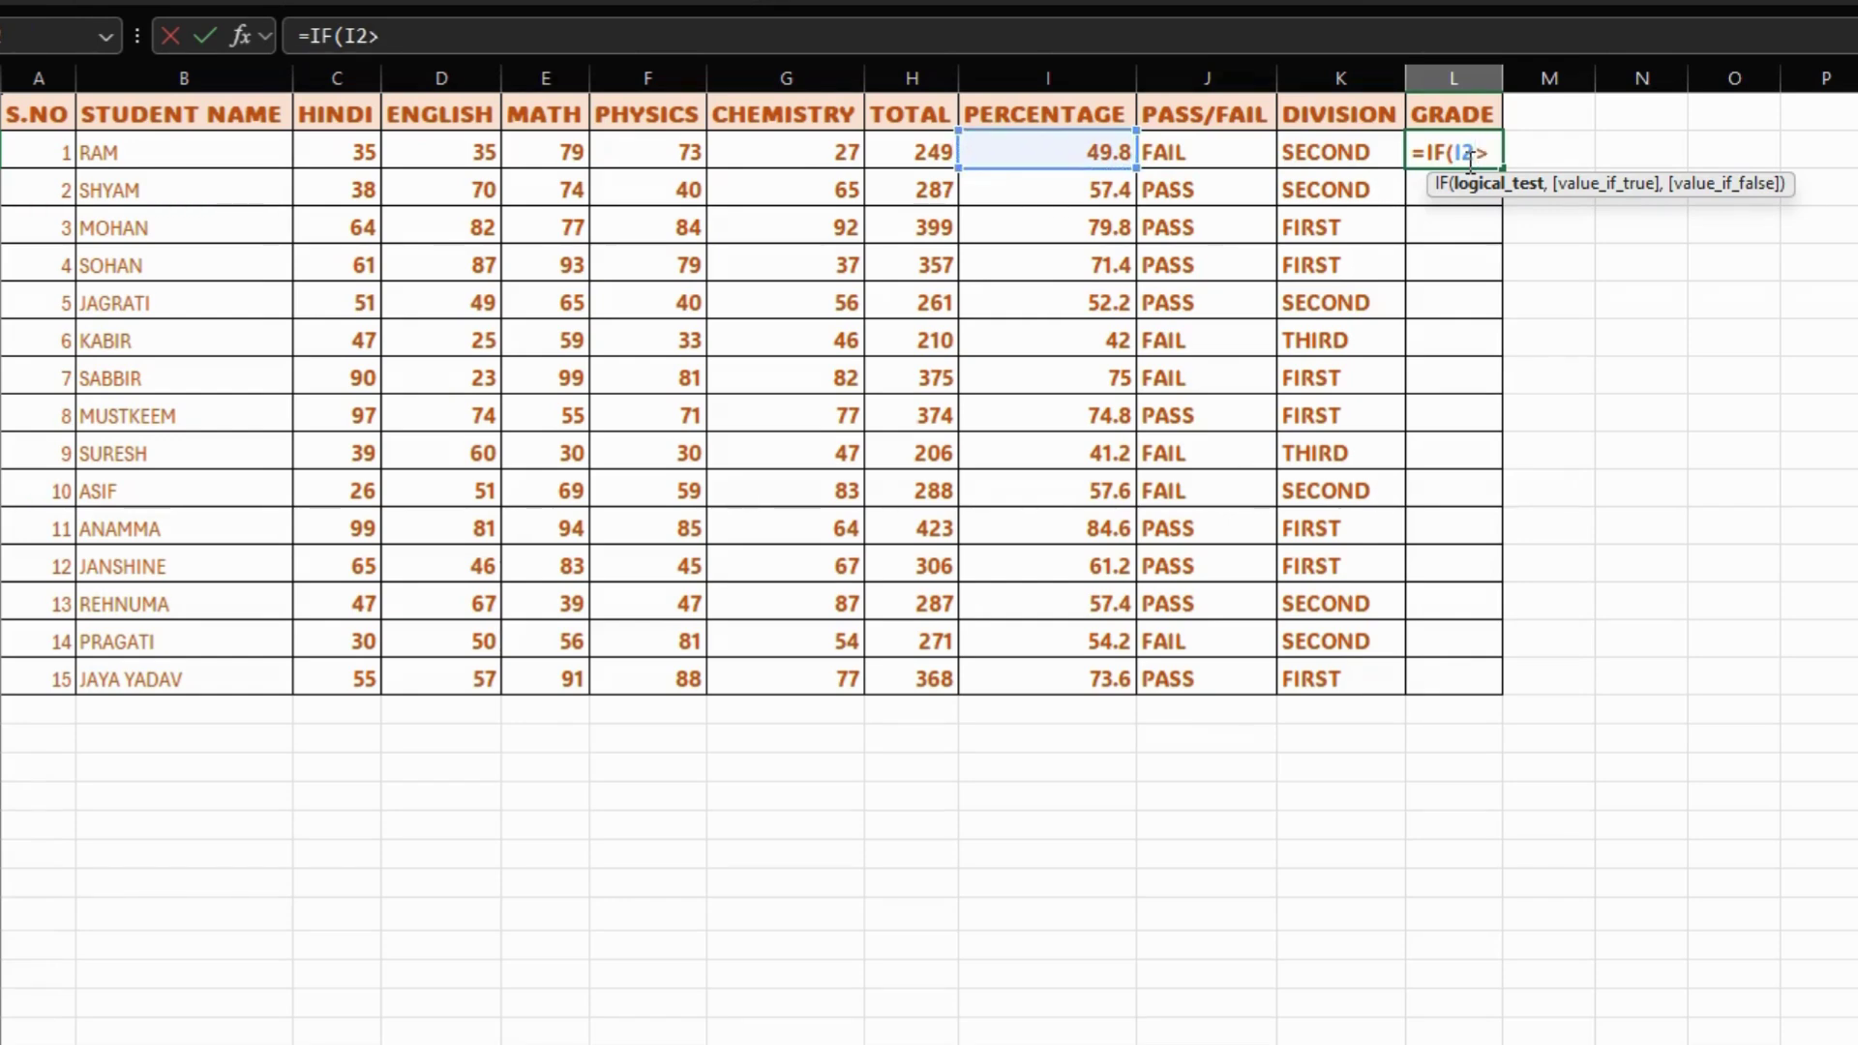
text(=60,)
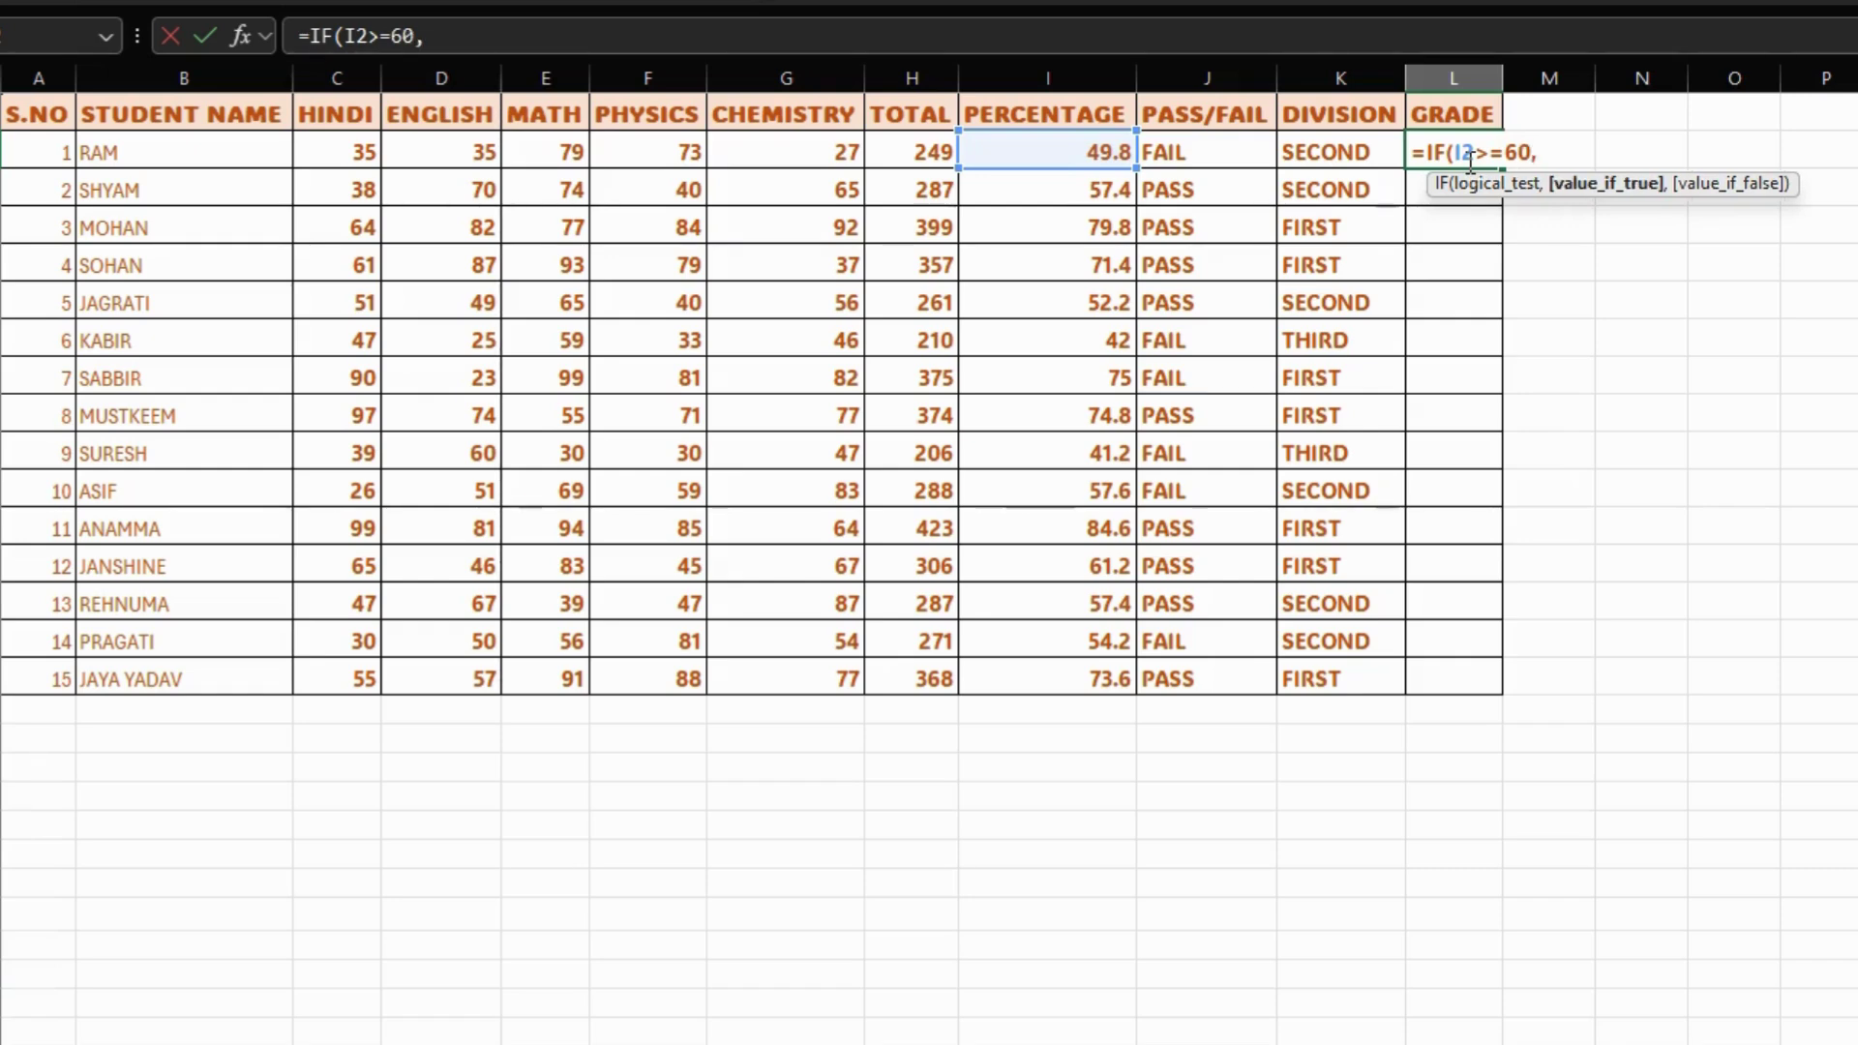
text("A",IF)
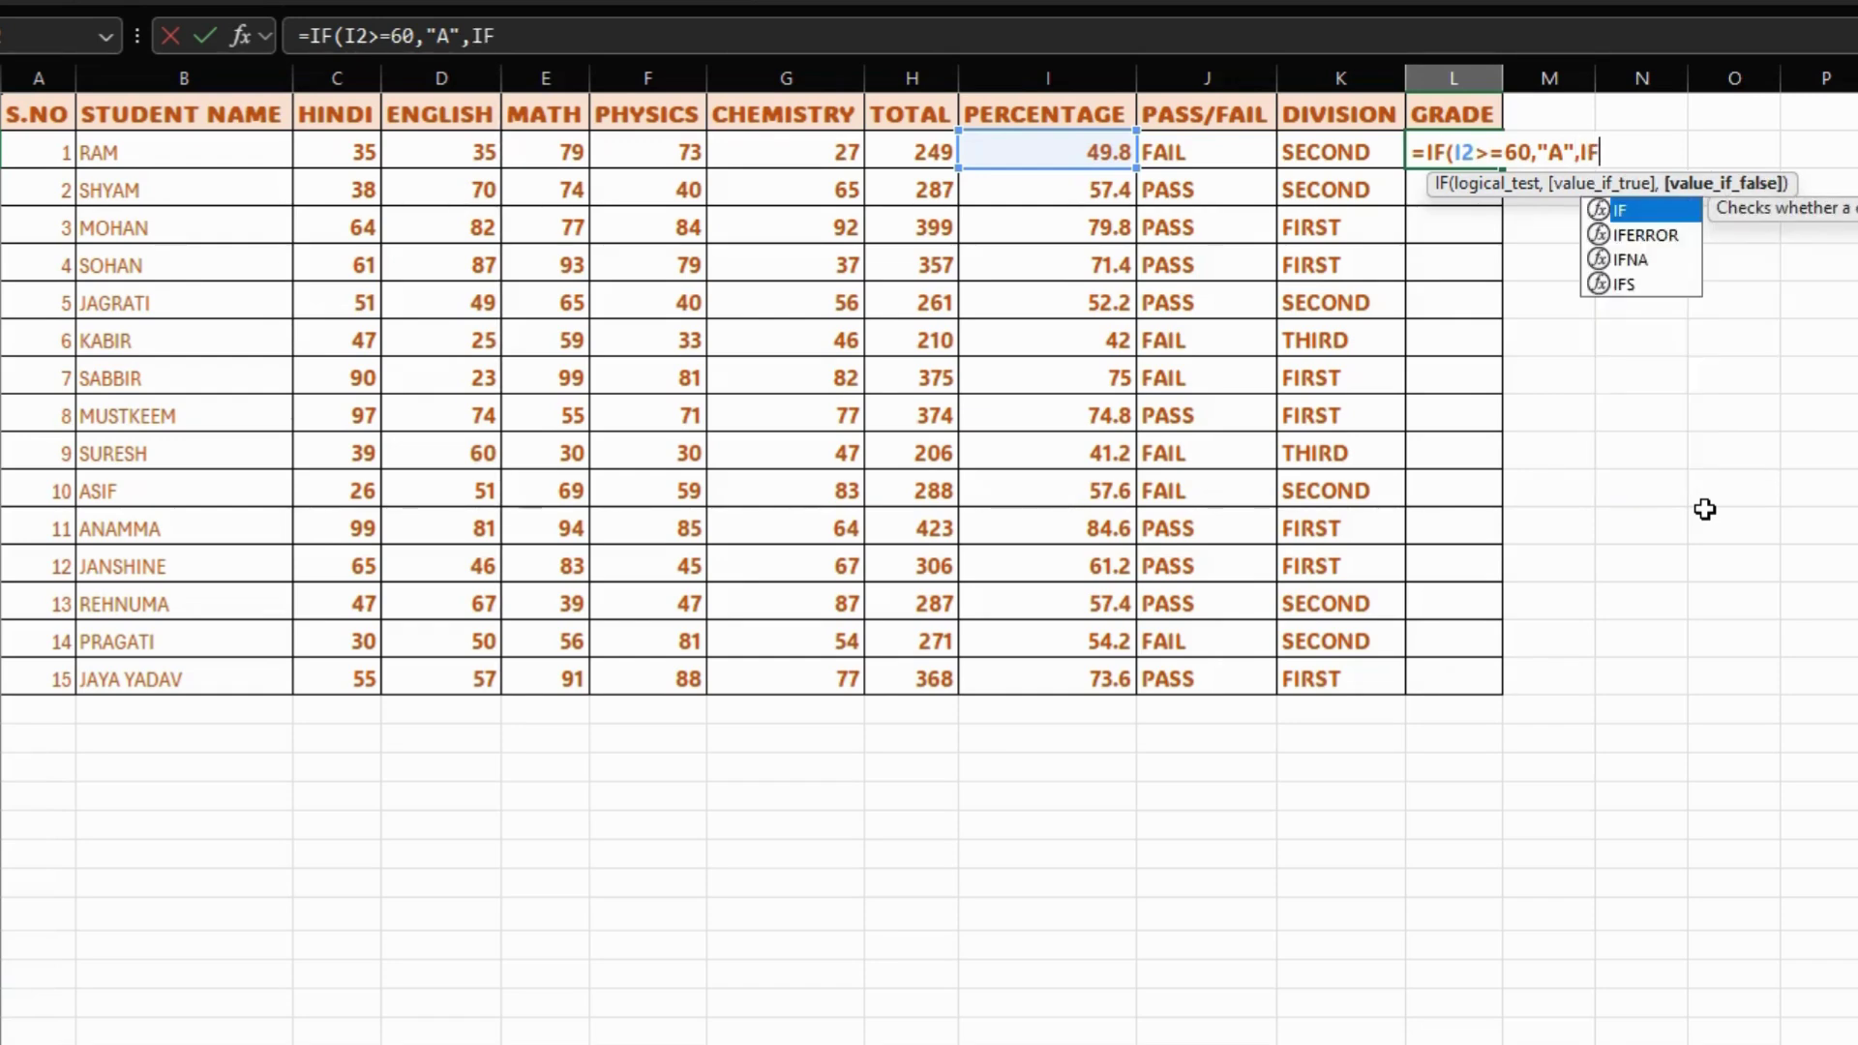
- Extend the L2 grade formula with a nested IF that returns "B" when I2>=45
text(()
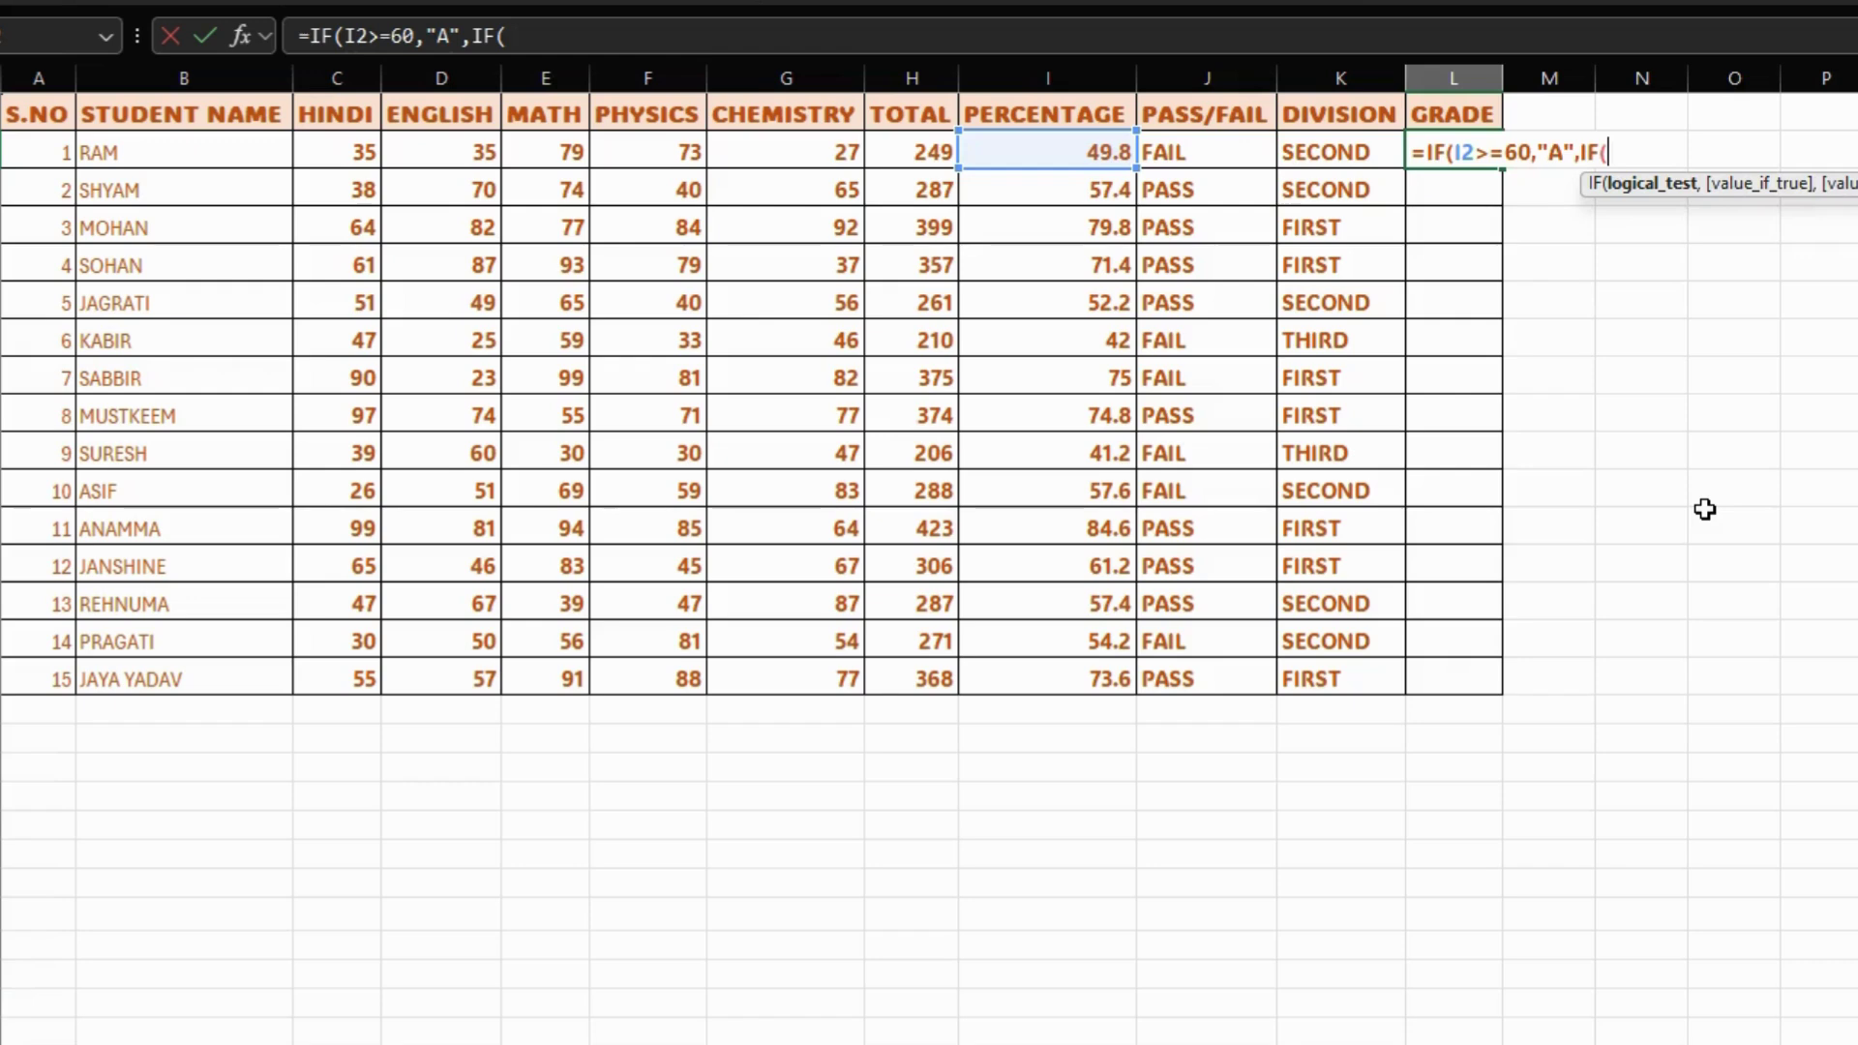
click(1041, 146)
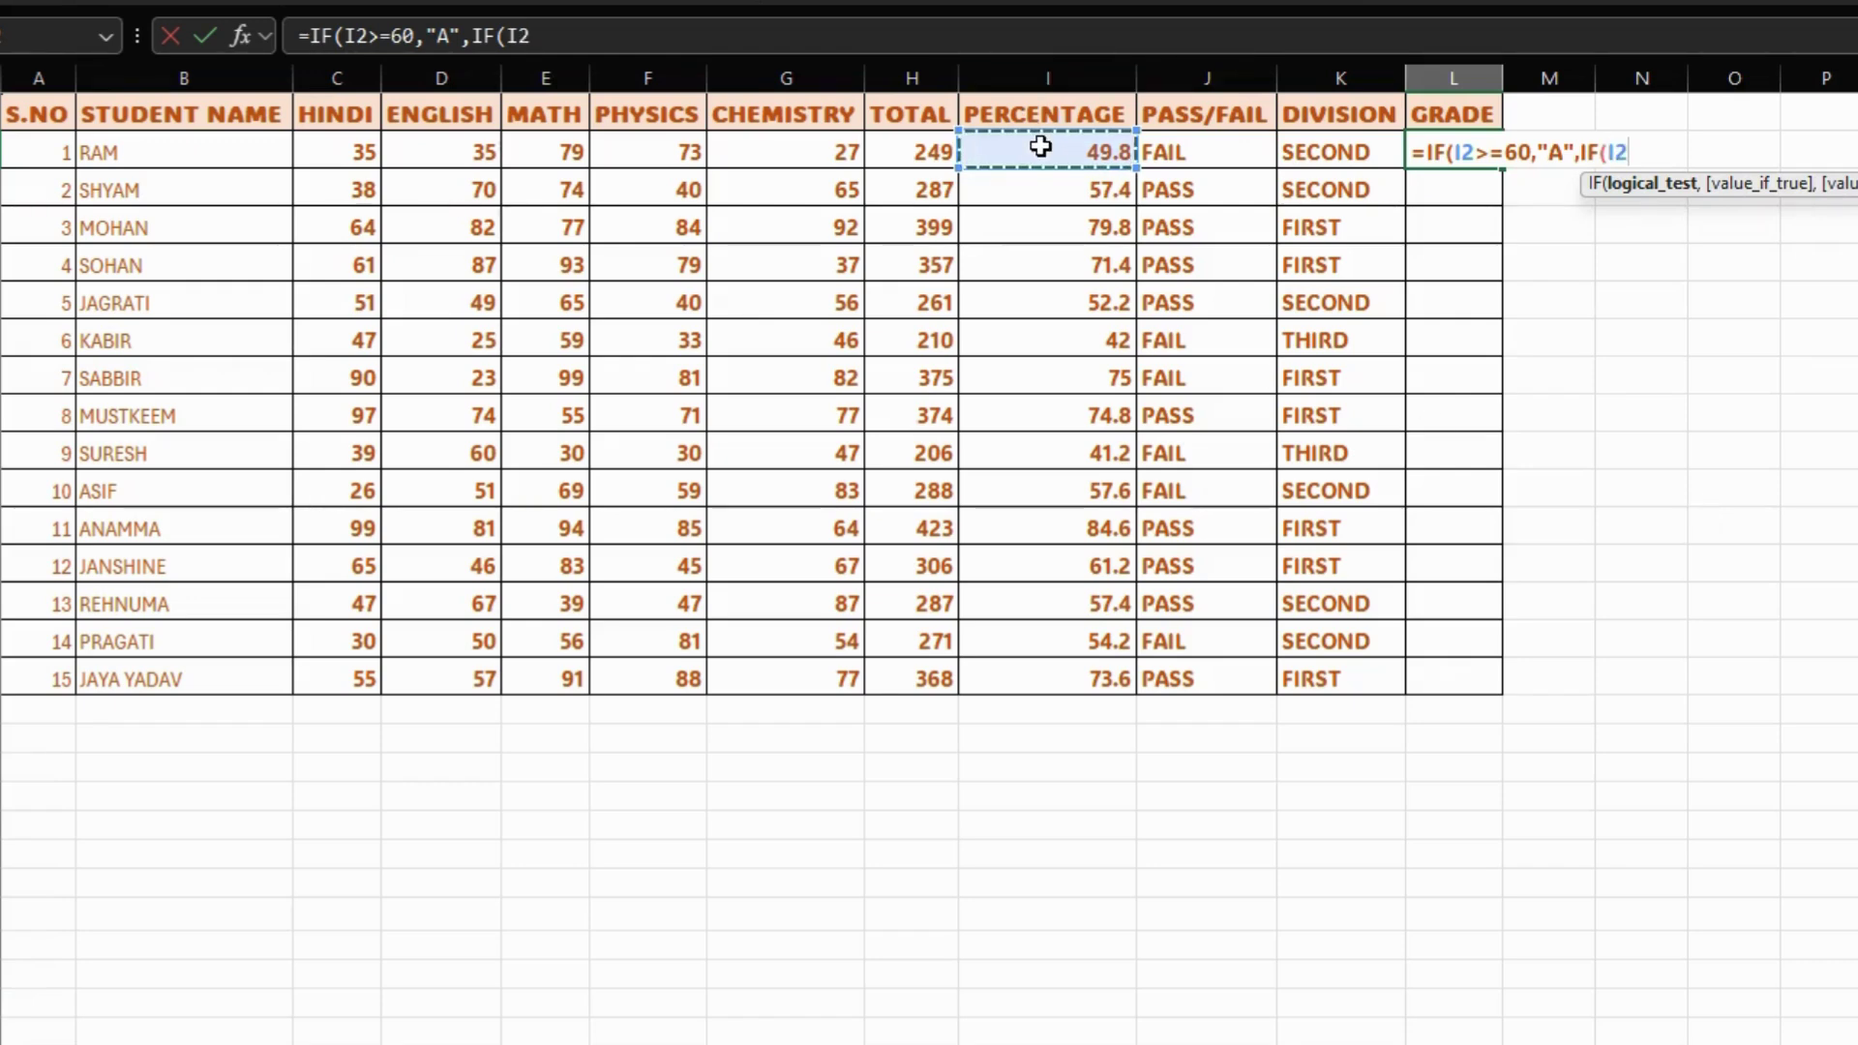
text(>)
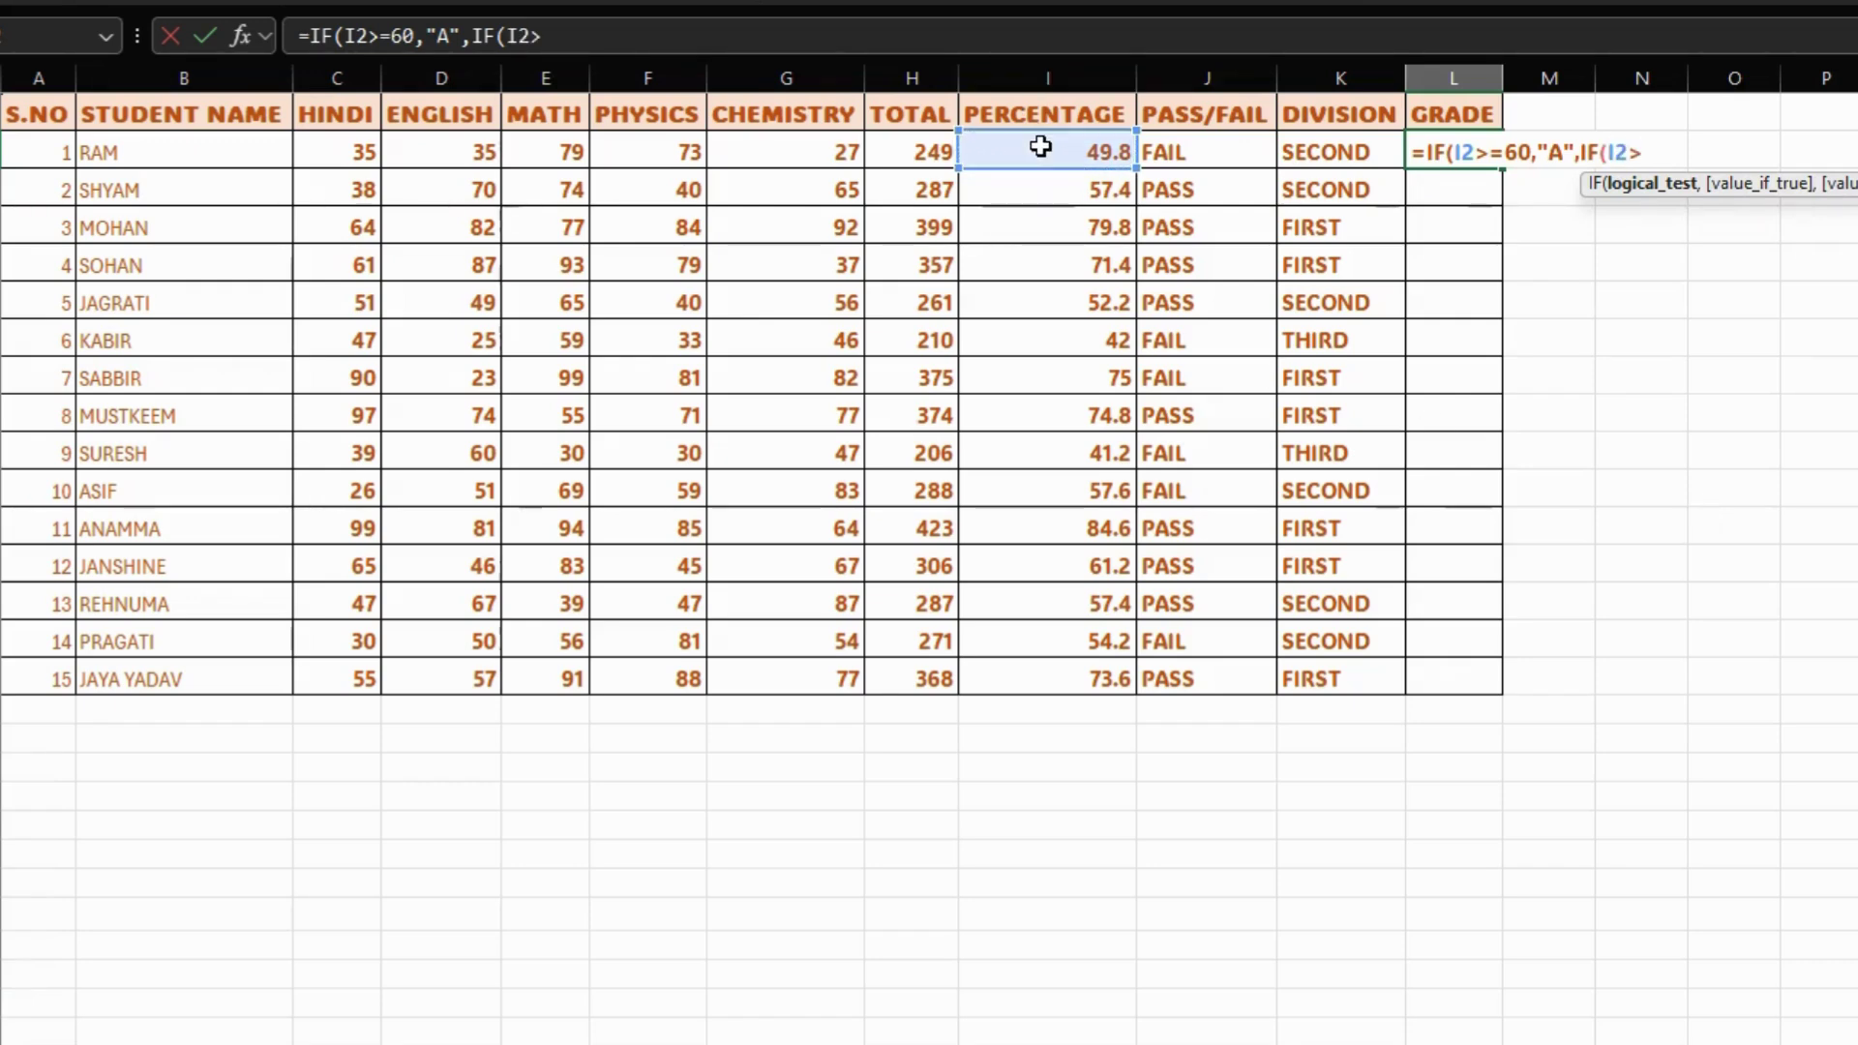
text(=45,")
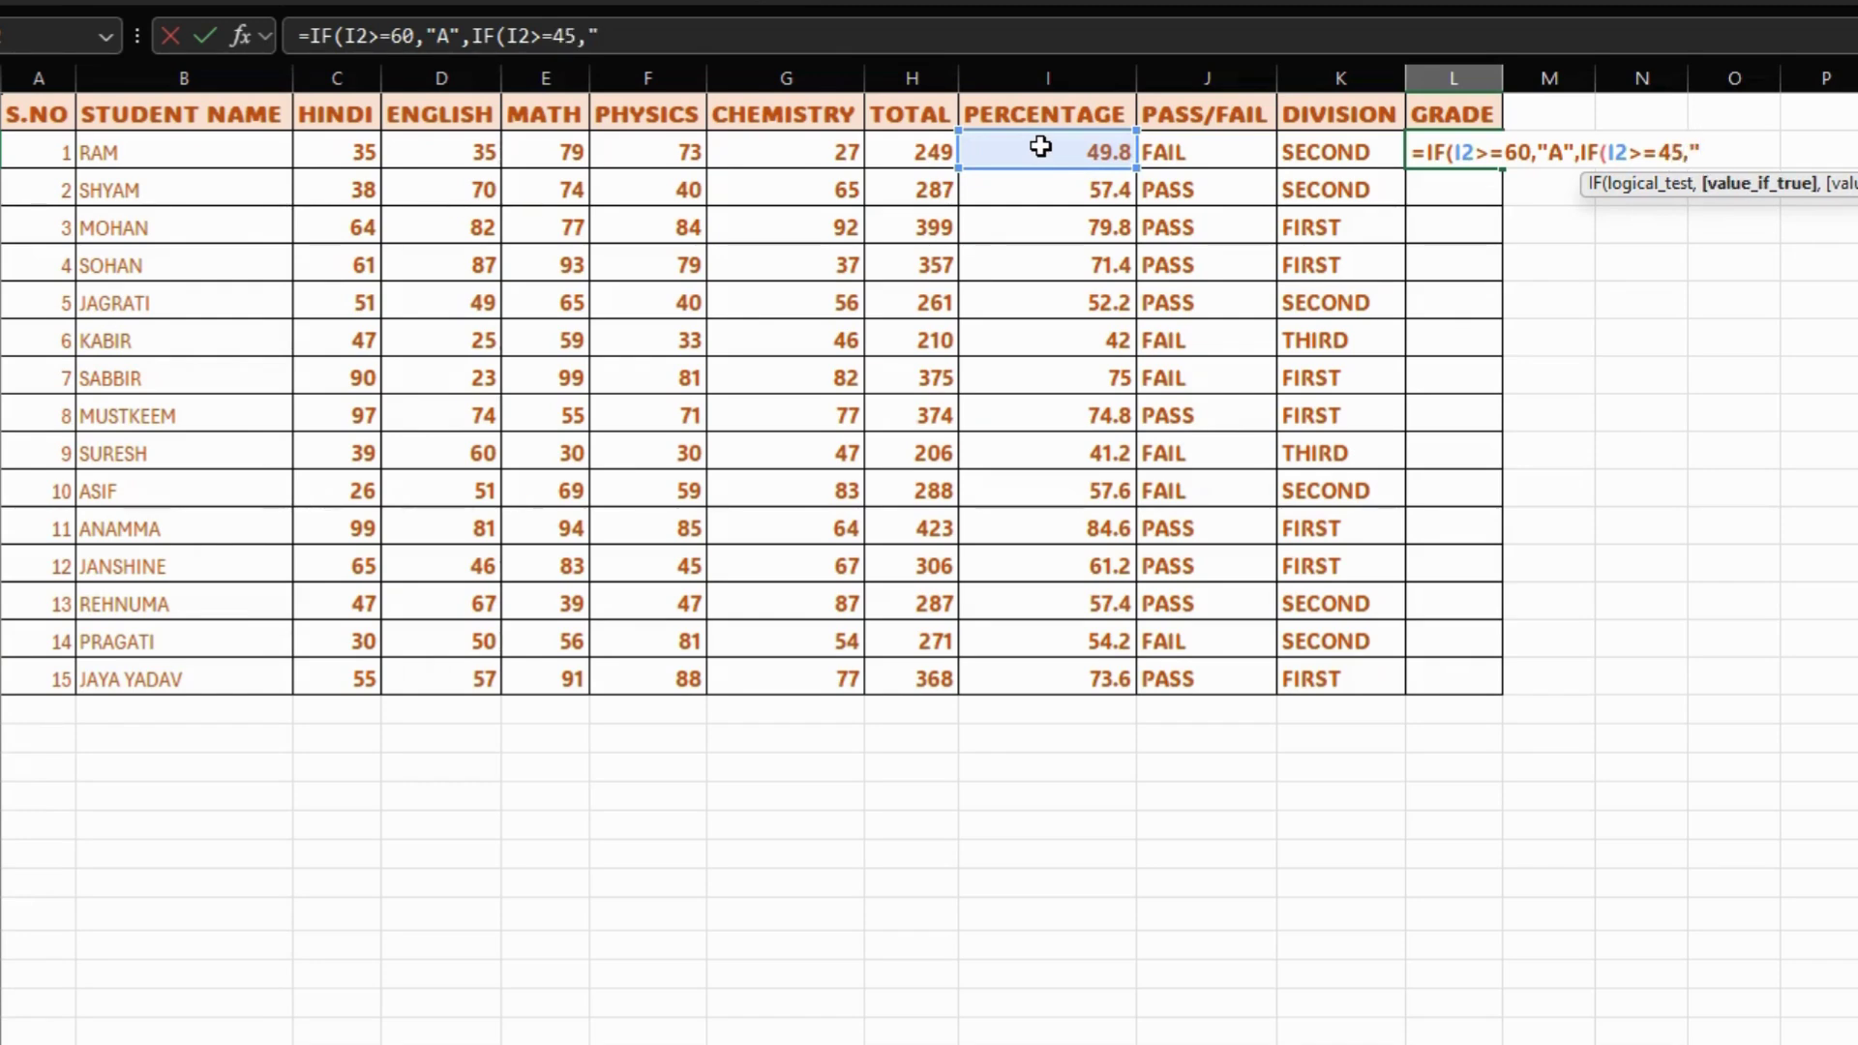
text(B)
text(",IF)
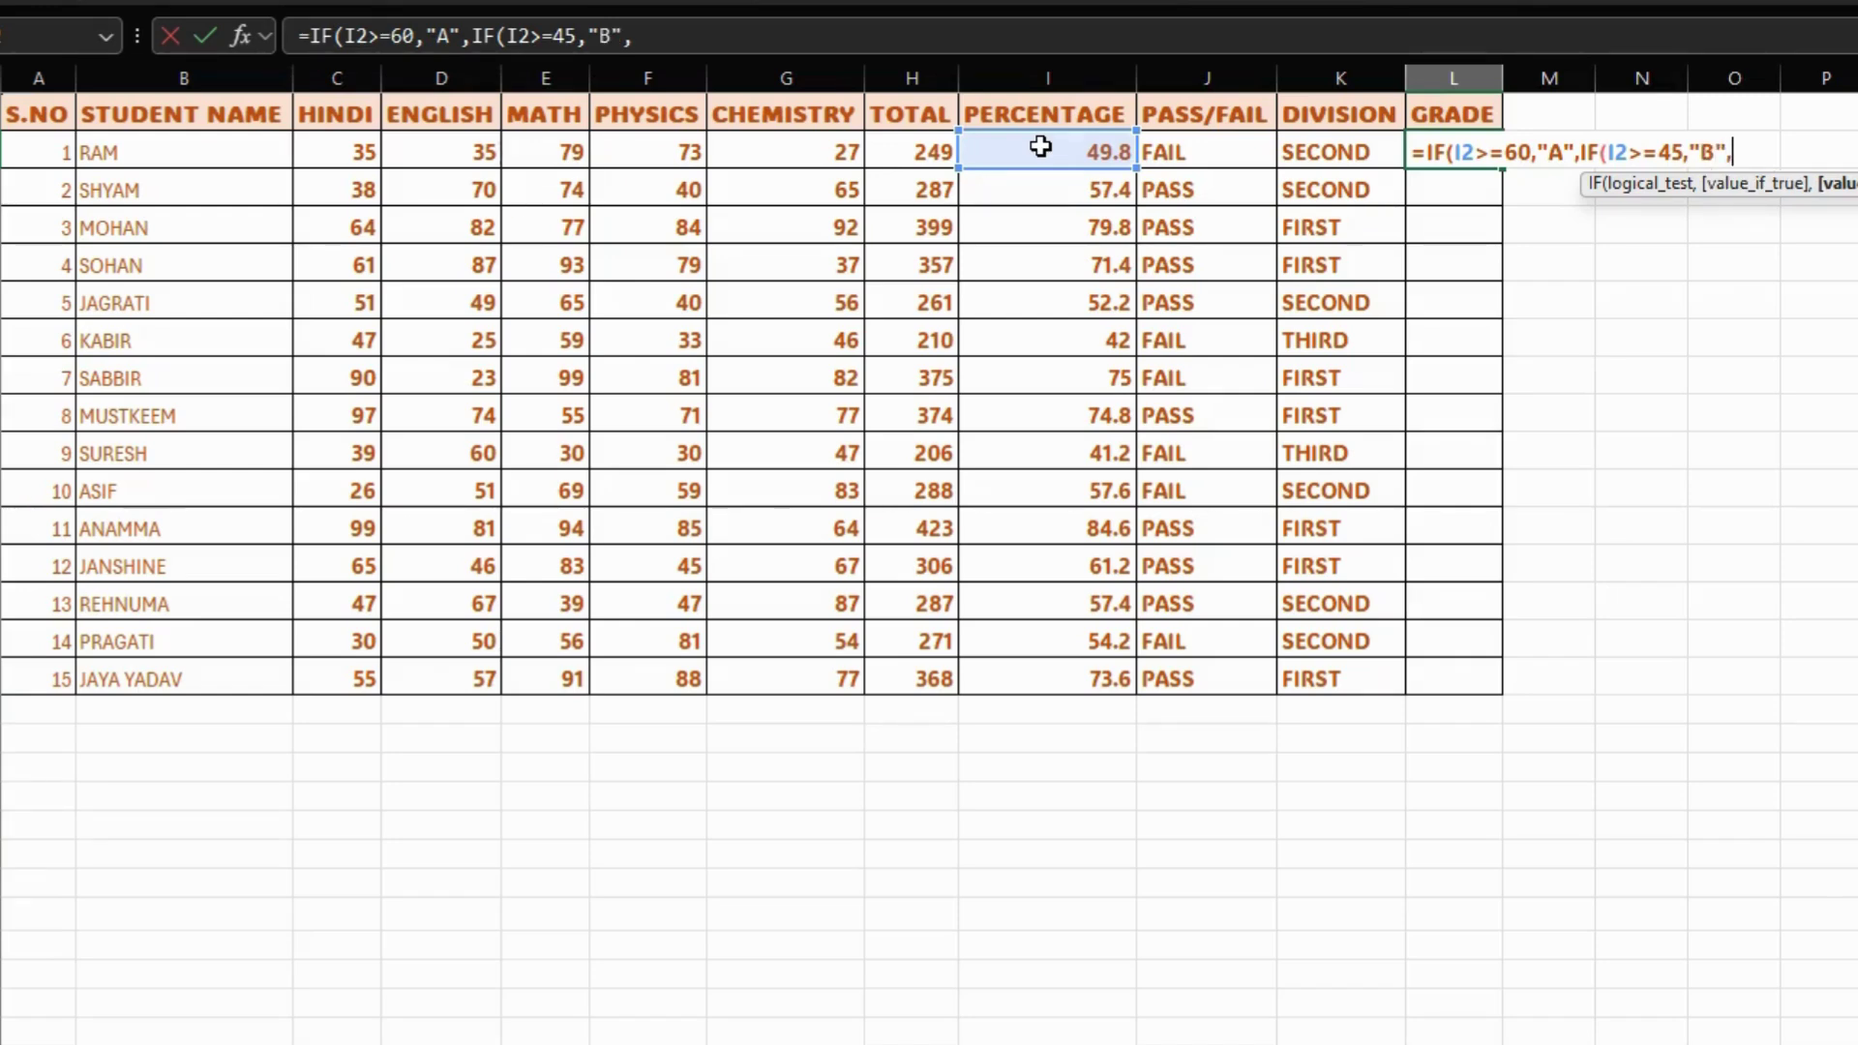
- Complete the L2 grade formula with a nested IF that returns "C" when I2>=33 and "FAIL" otherwise
text(()
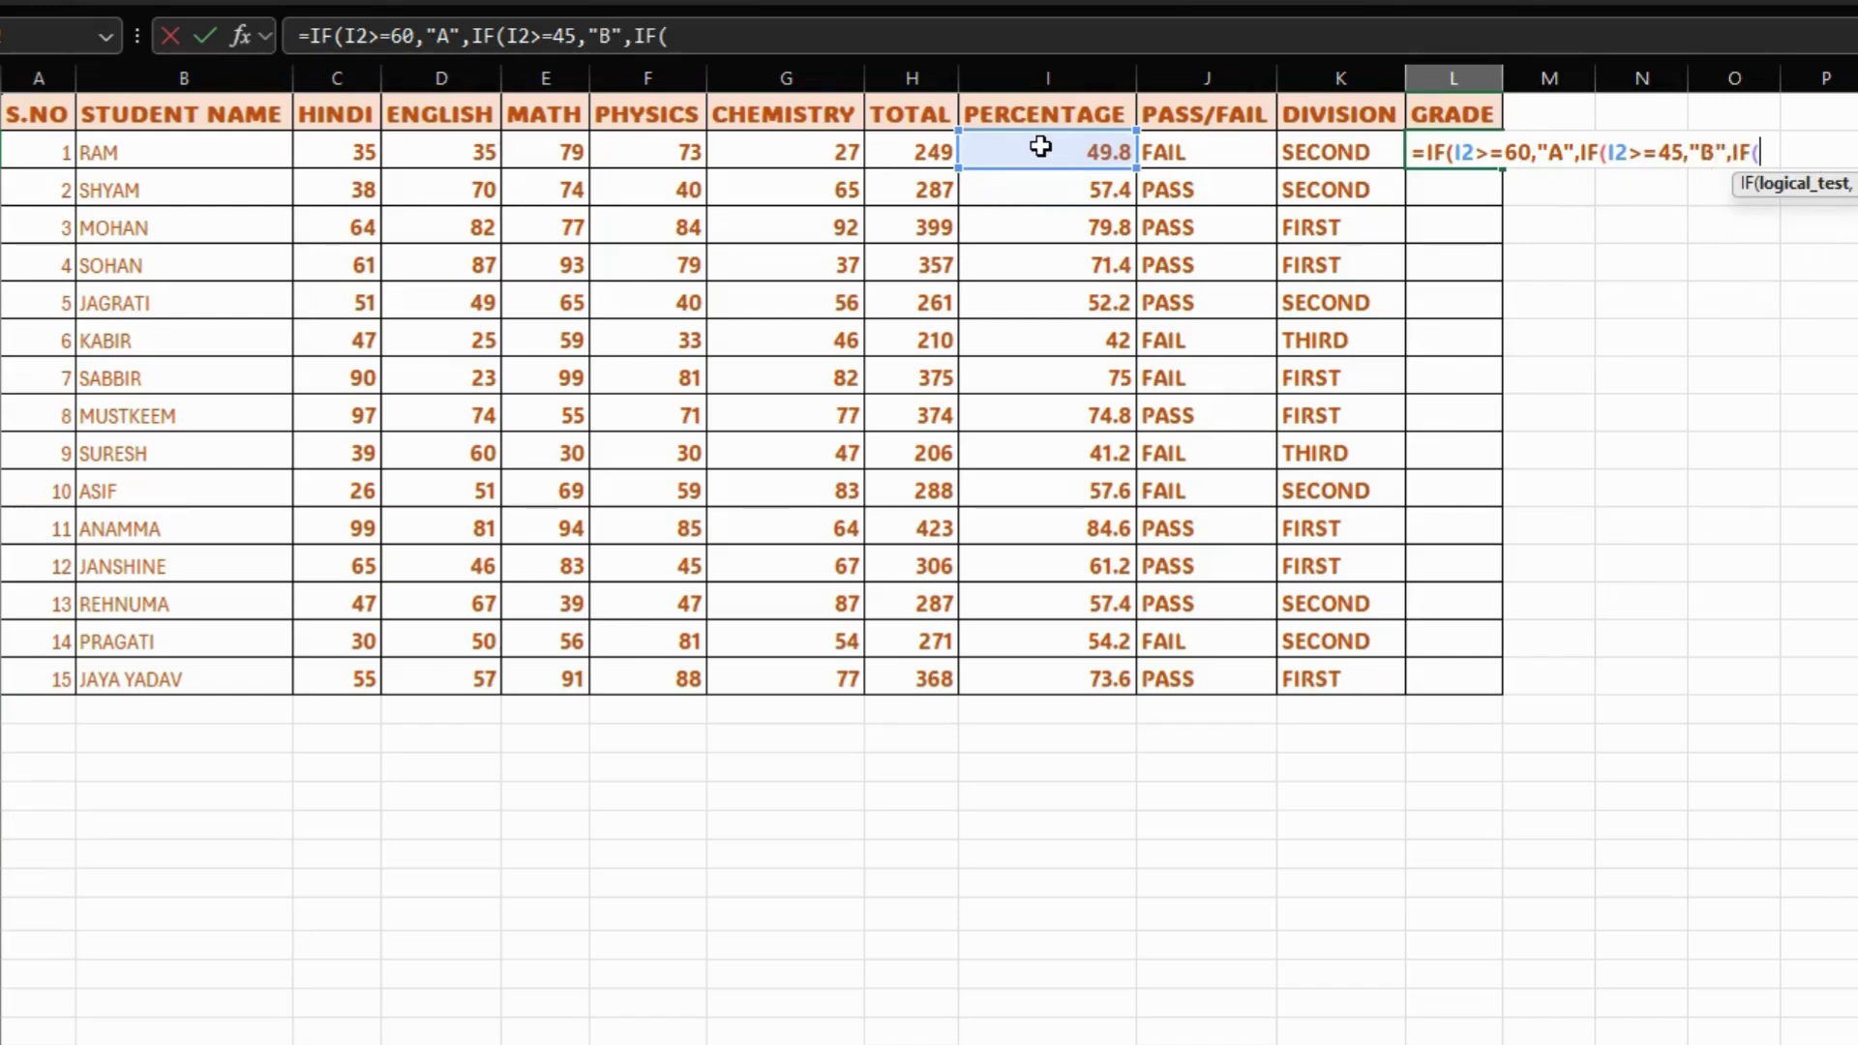
click(1040, 146)
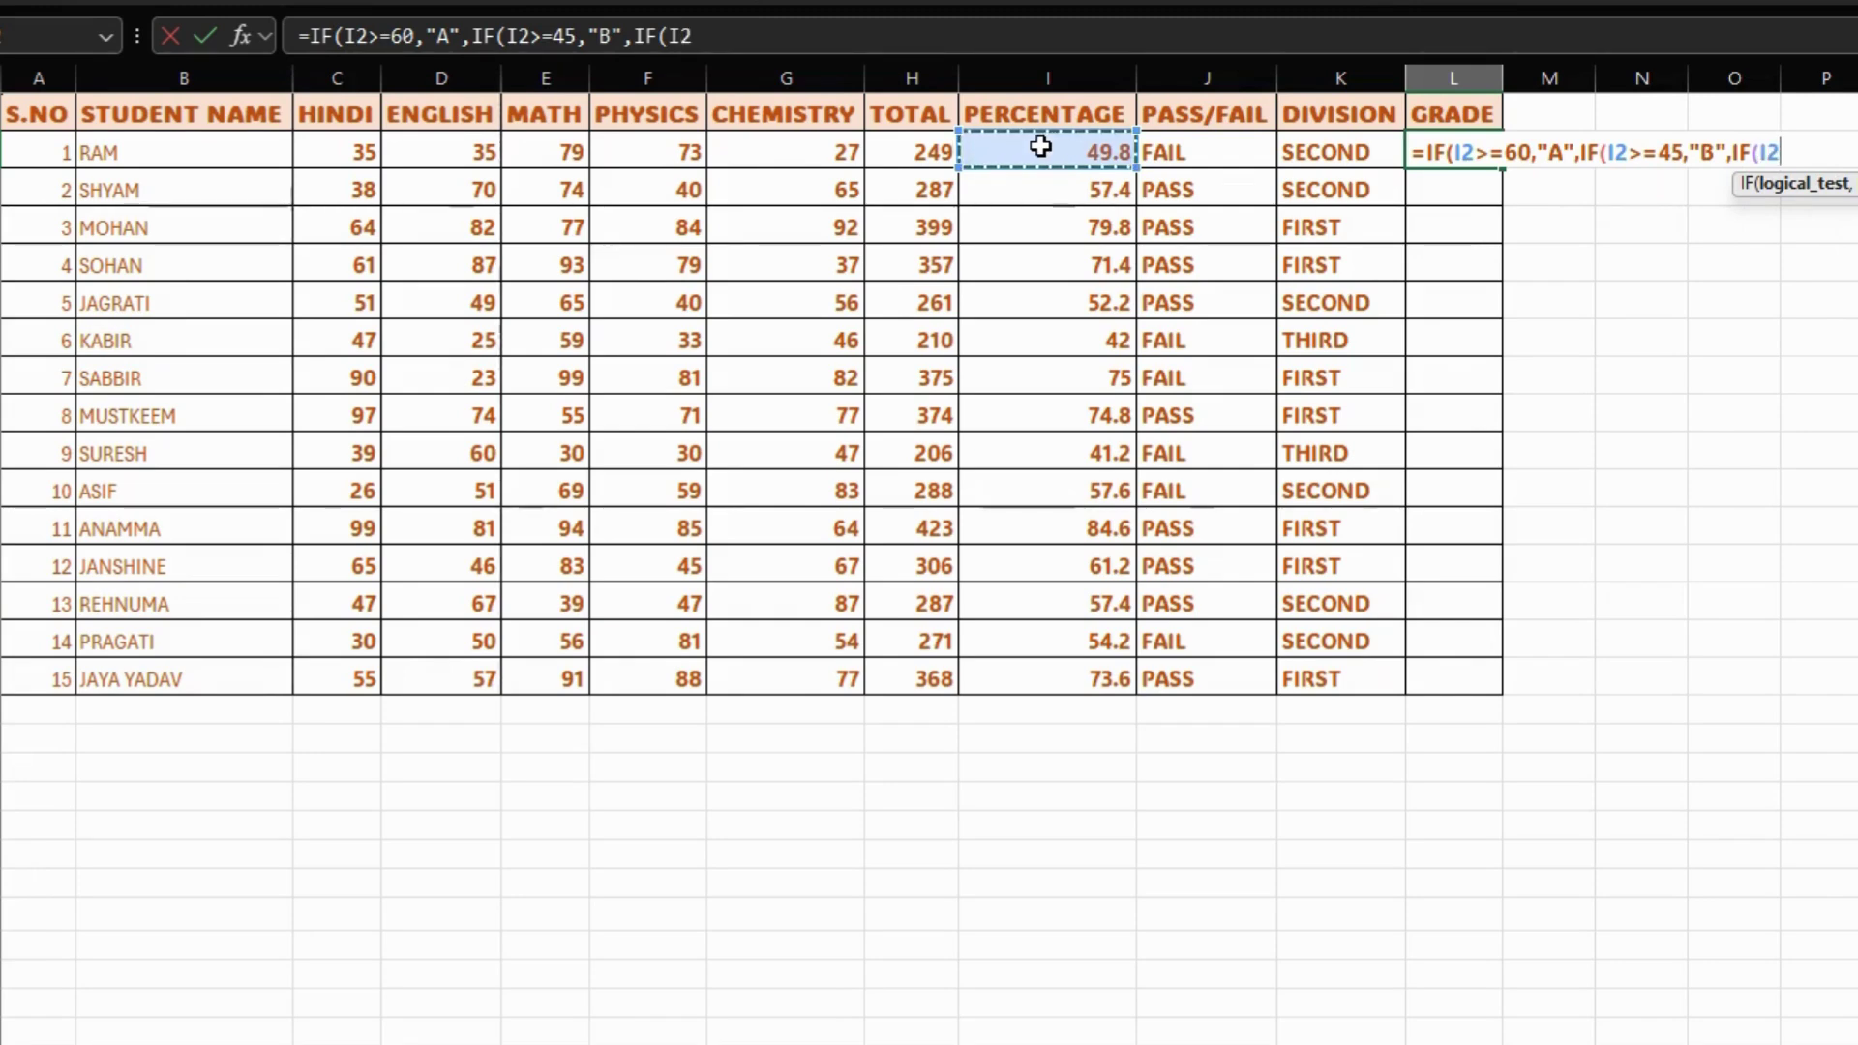
text(>=)
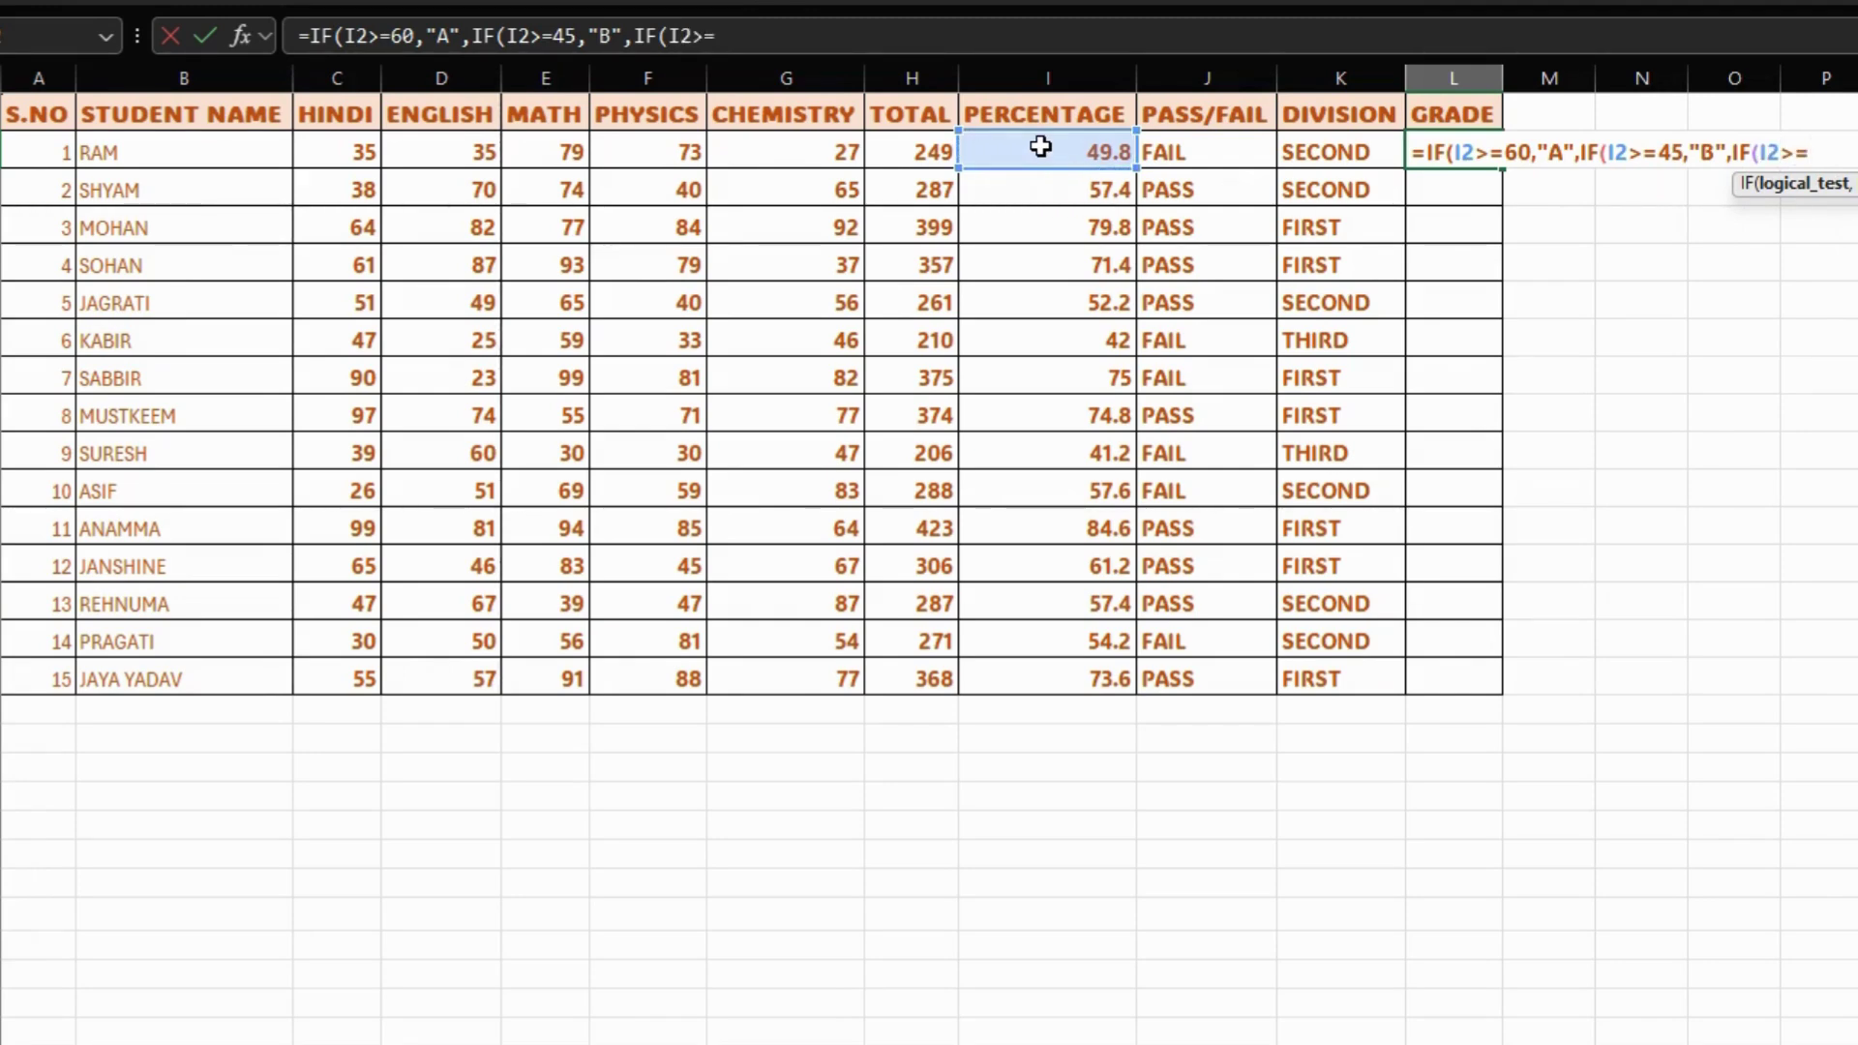
text(33)
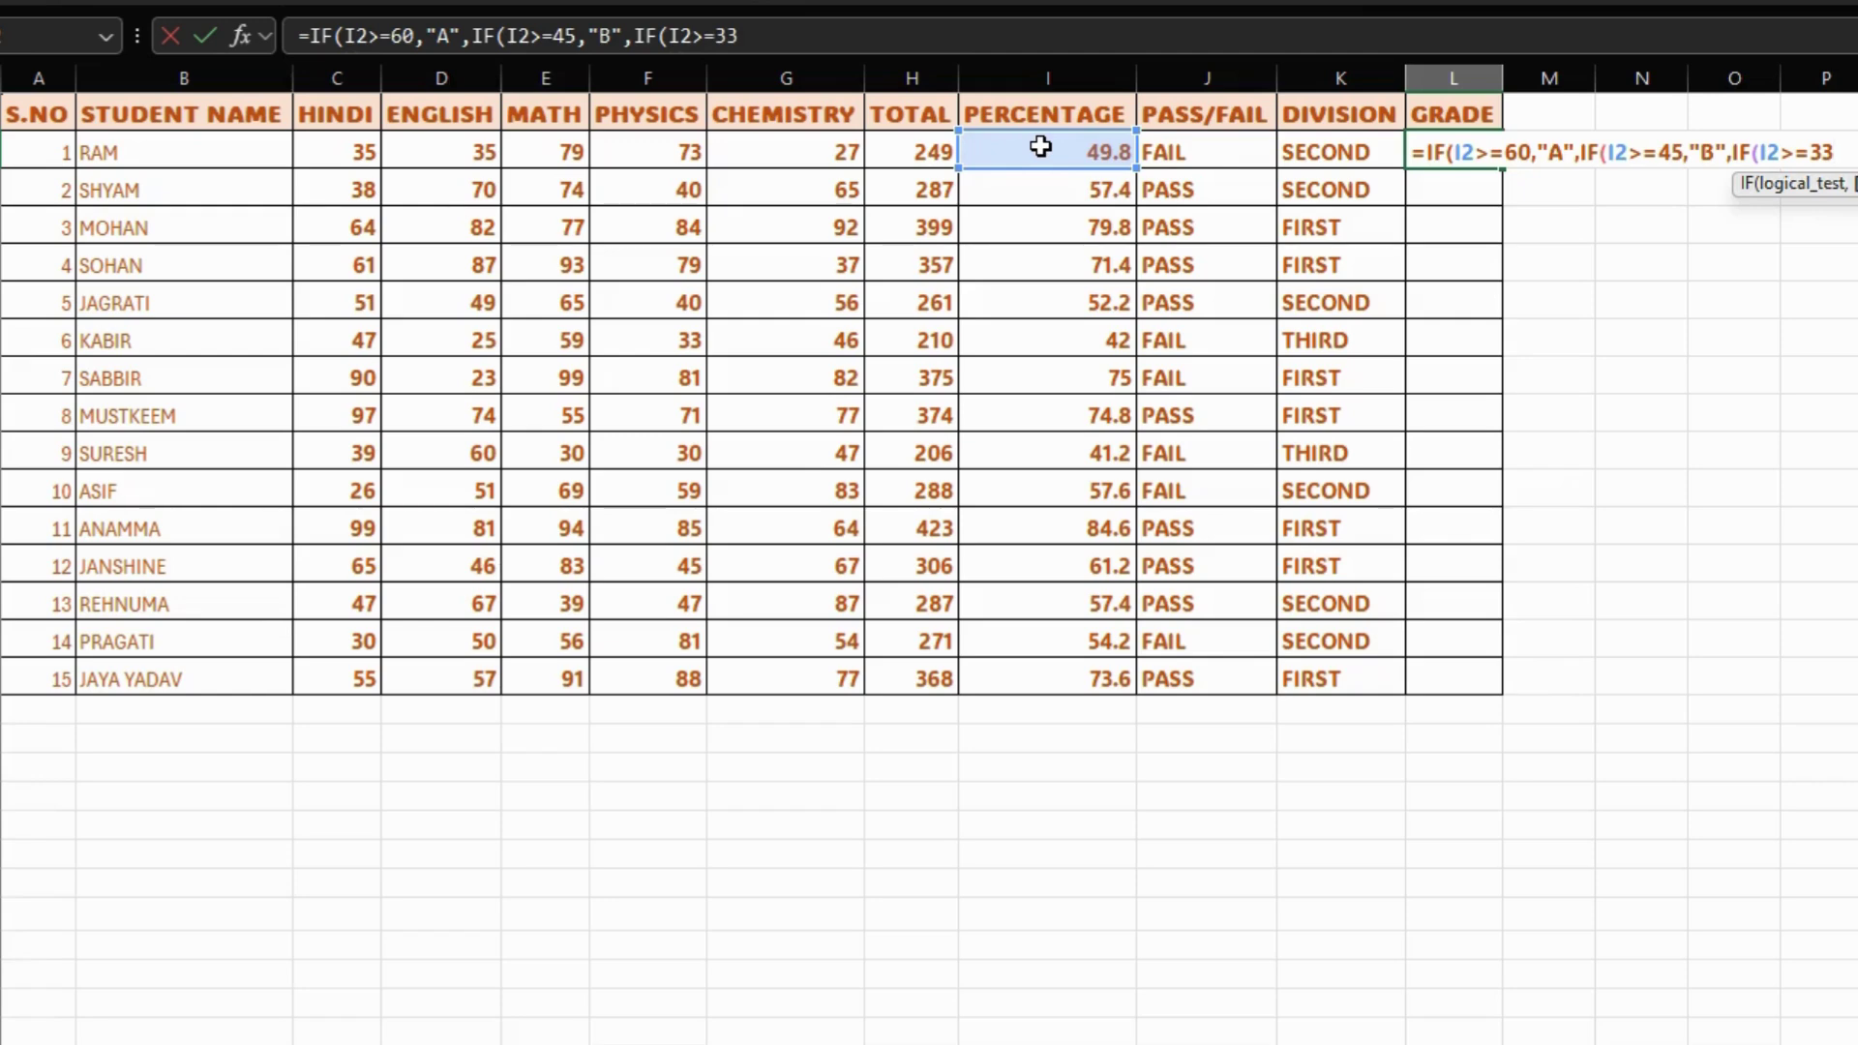
text(,"C","FAIL)
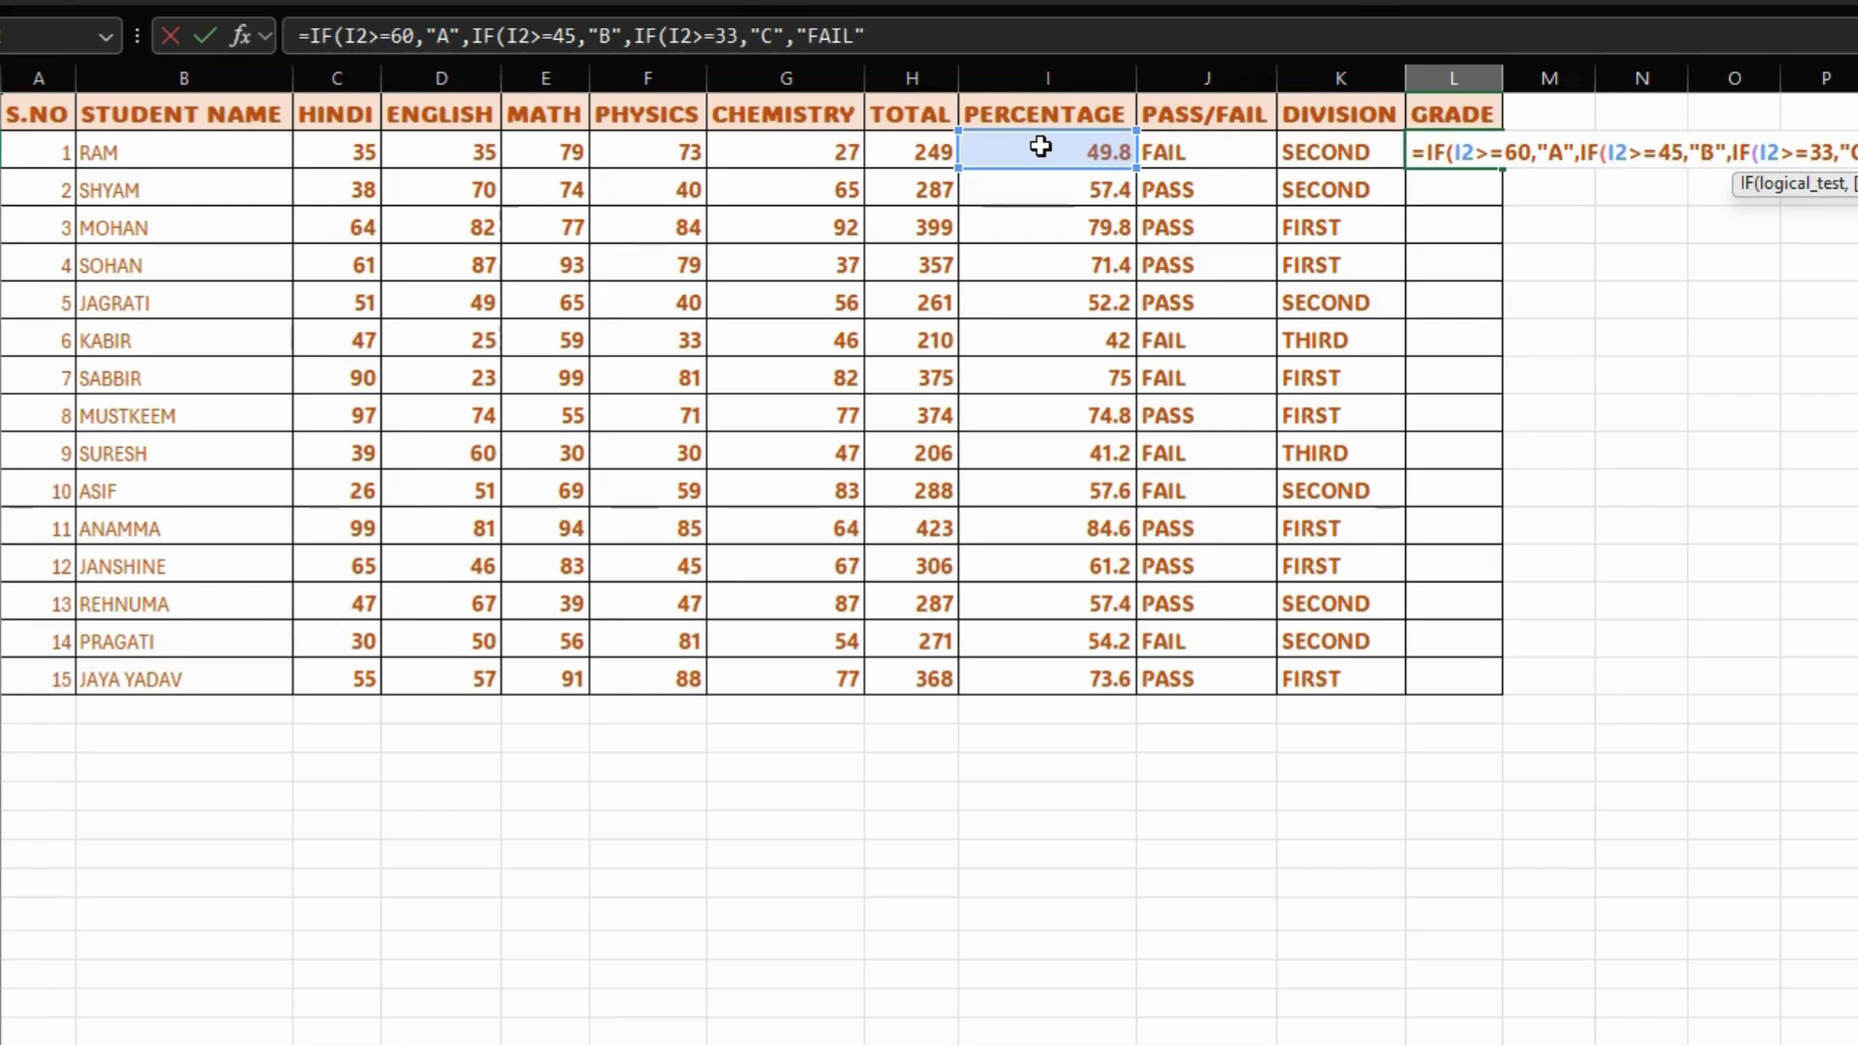
text("))))
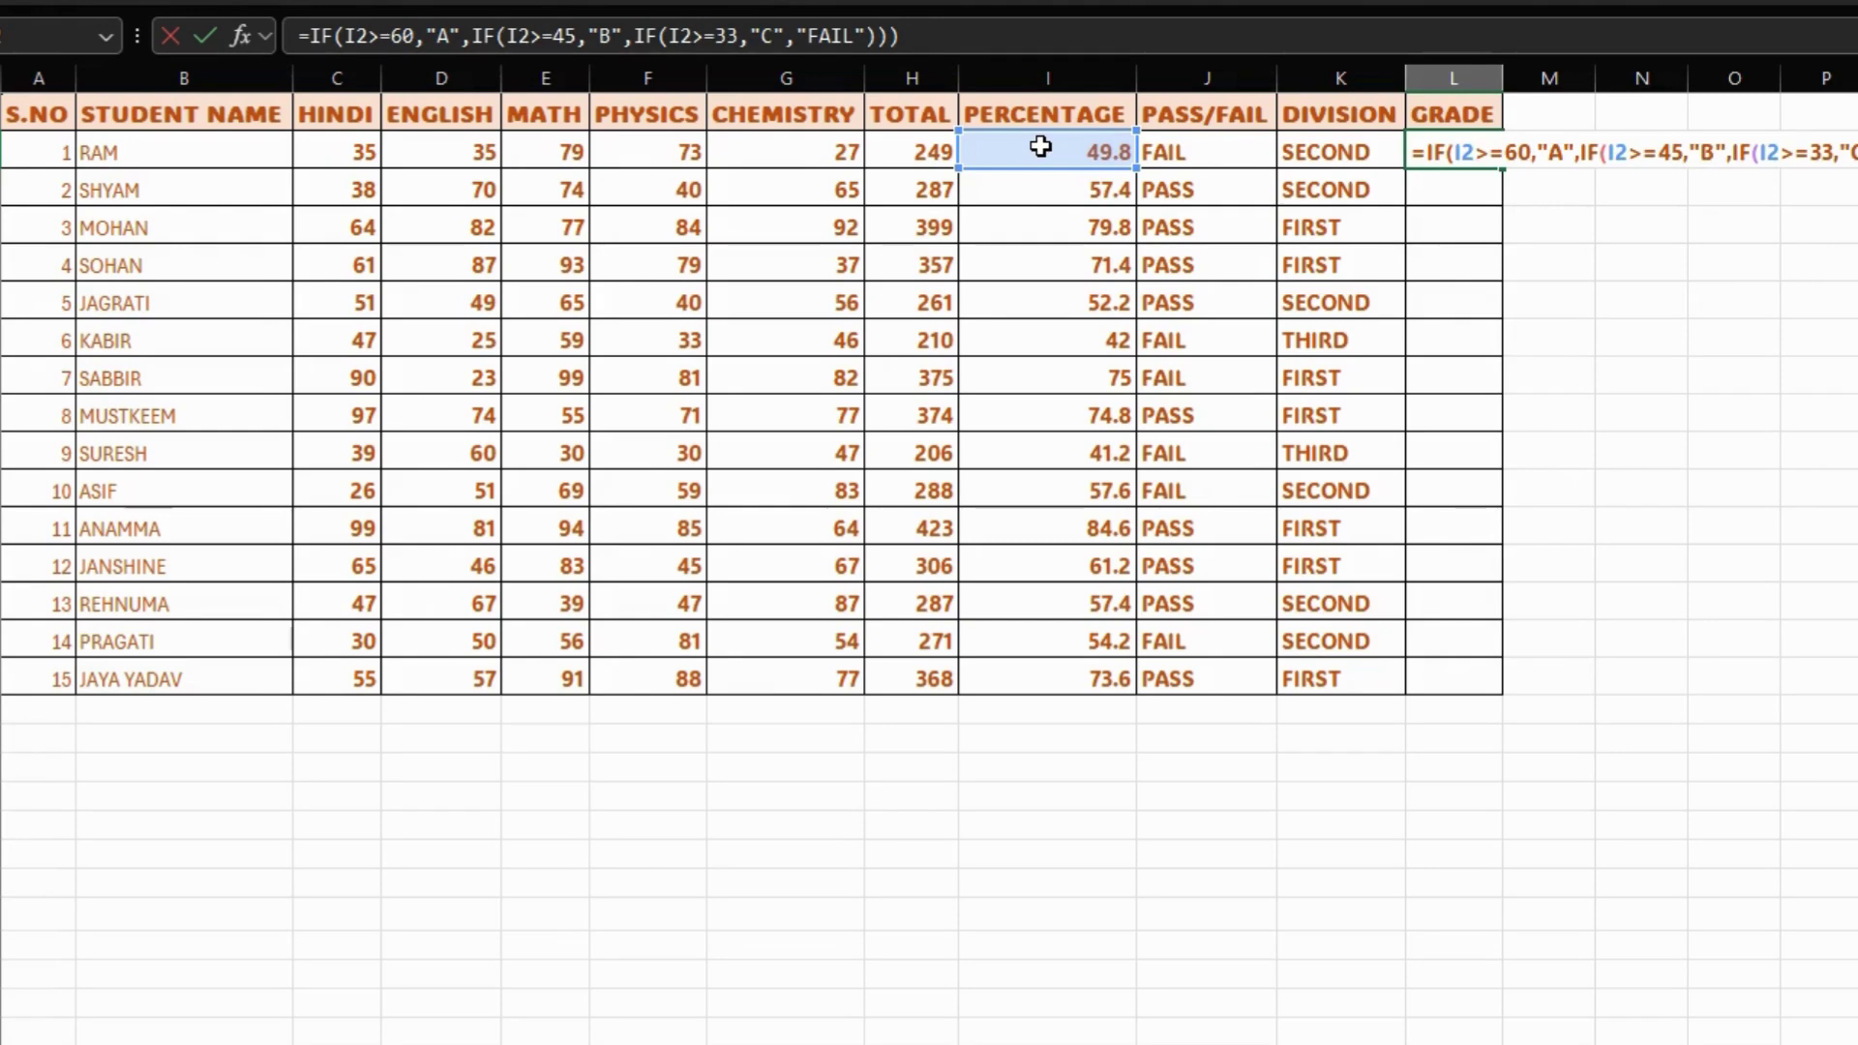
key(Return)
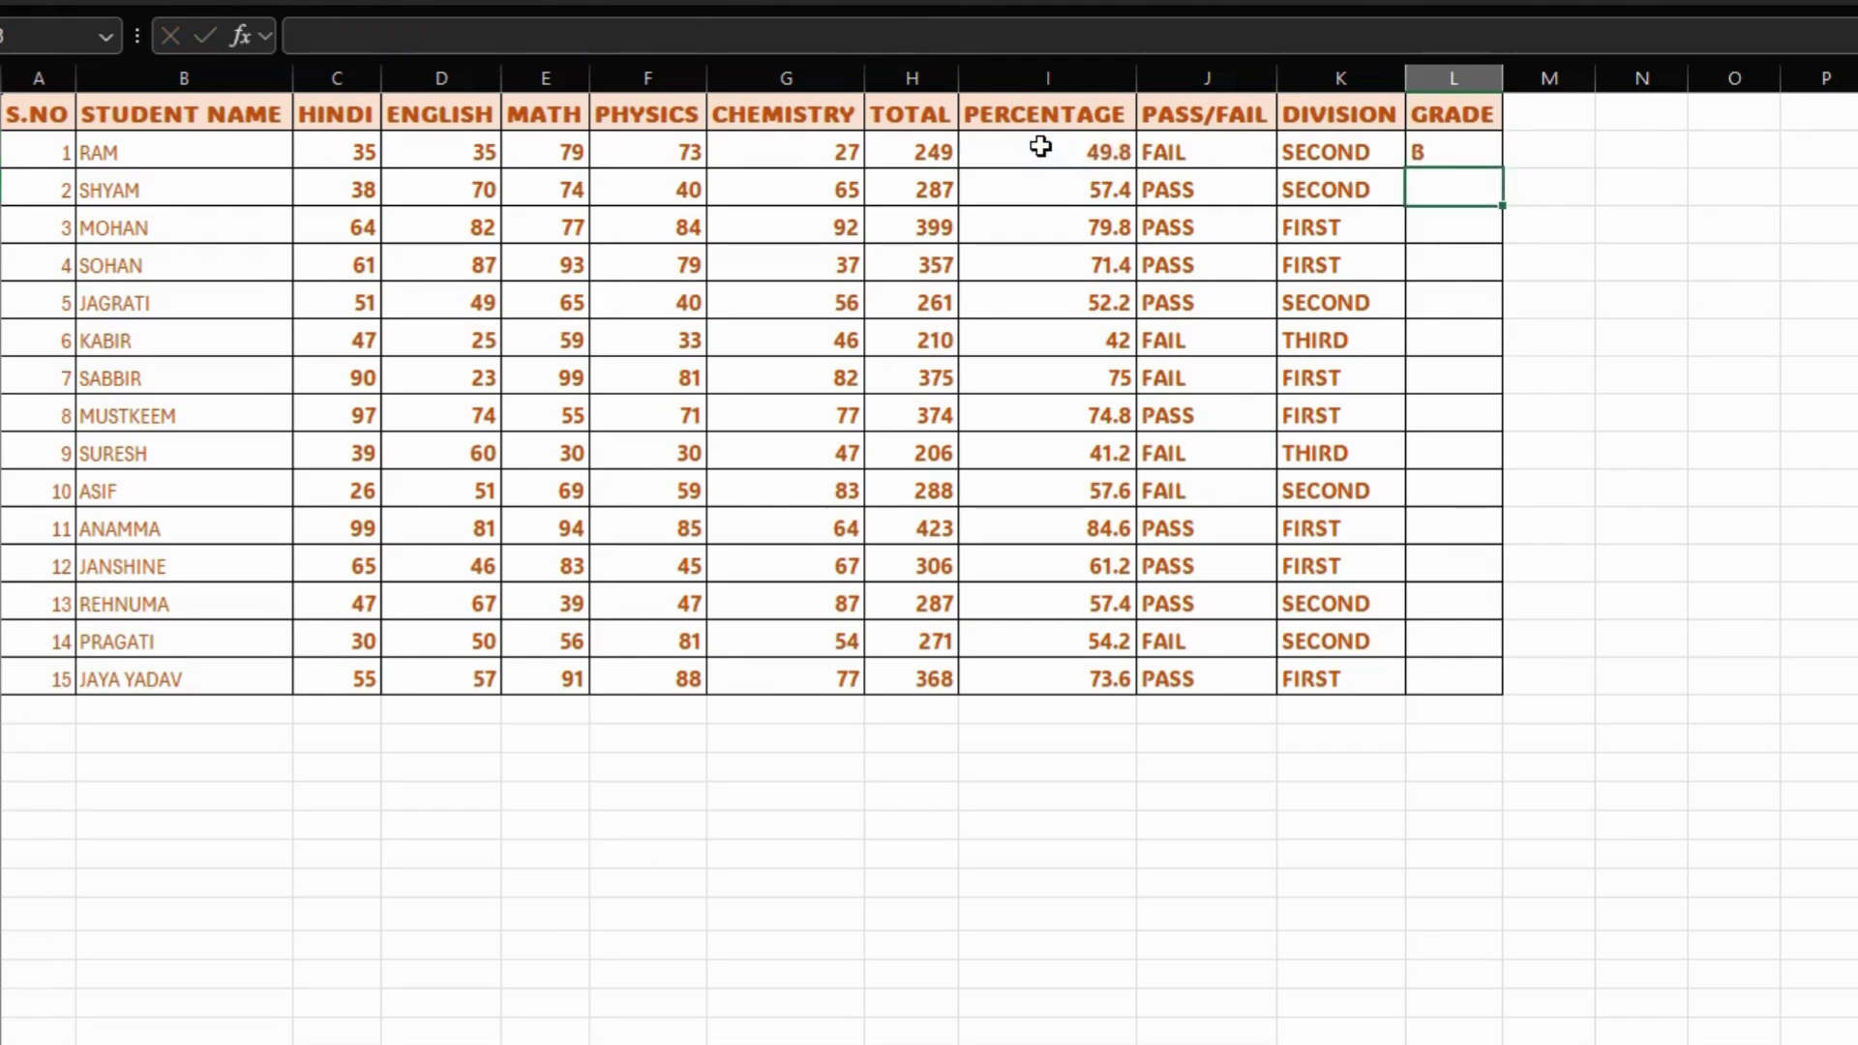
- Fill the grade formula from L2 down through L16 for all students
key(Up)
key(shift+Down)
key(shift+Down)
key(shift+Down)
key(shift+Down)
key(shift+Down)
key(shift+Down)
key(shift+Down)
key(shift+Down)
key(shift+Down)
key(shift+Down)
key(shift+Down)
key(shift+Down)
key(shift+Down)
key(shift+Down)
key(shift+Down)
key(shift+Down)
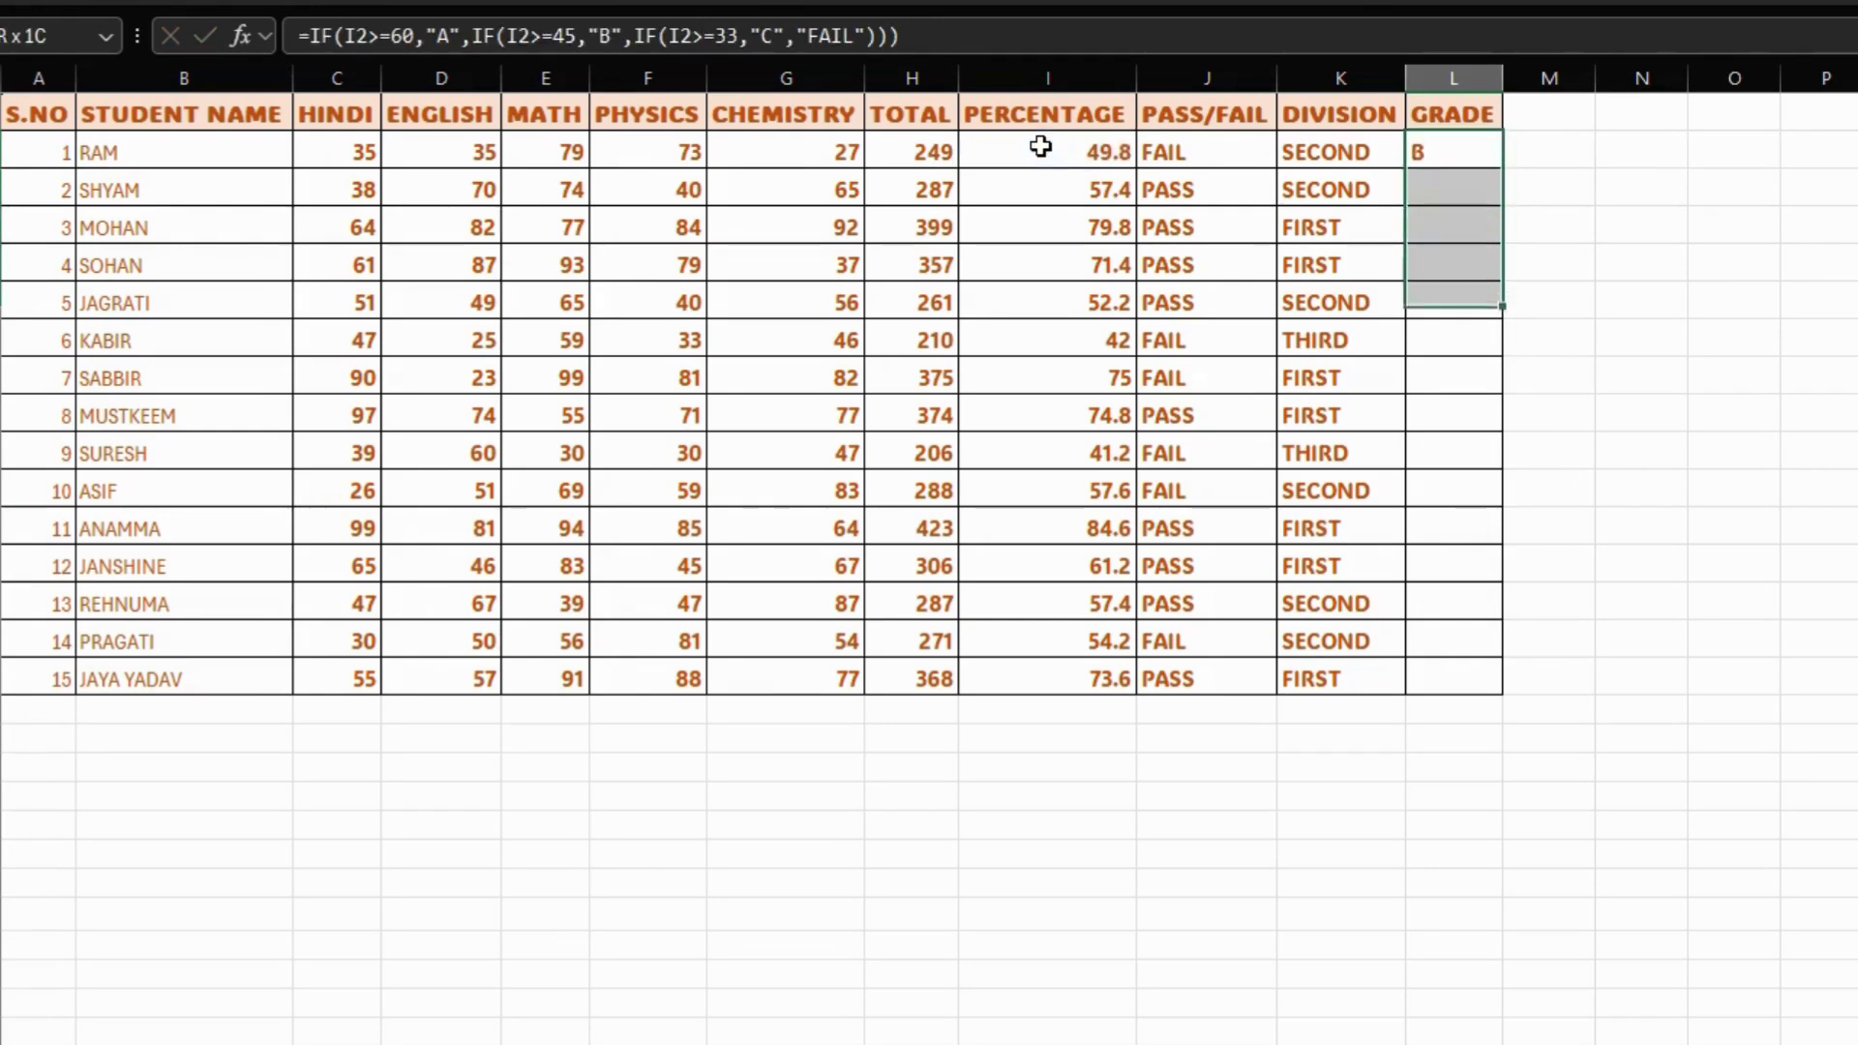
key(shift+Up)
key(shift+Up)
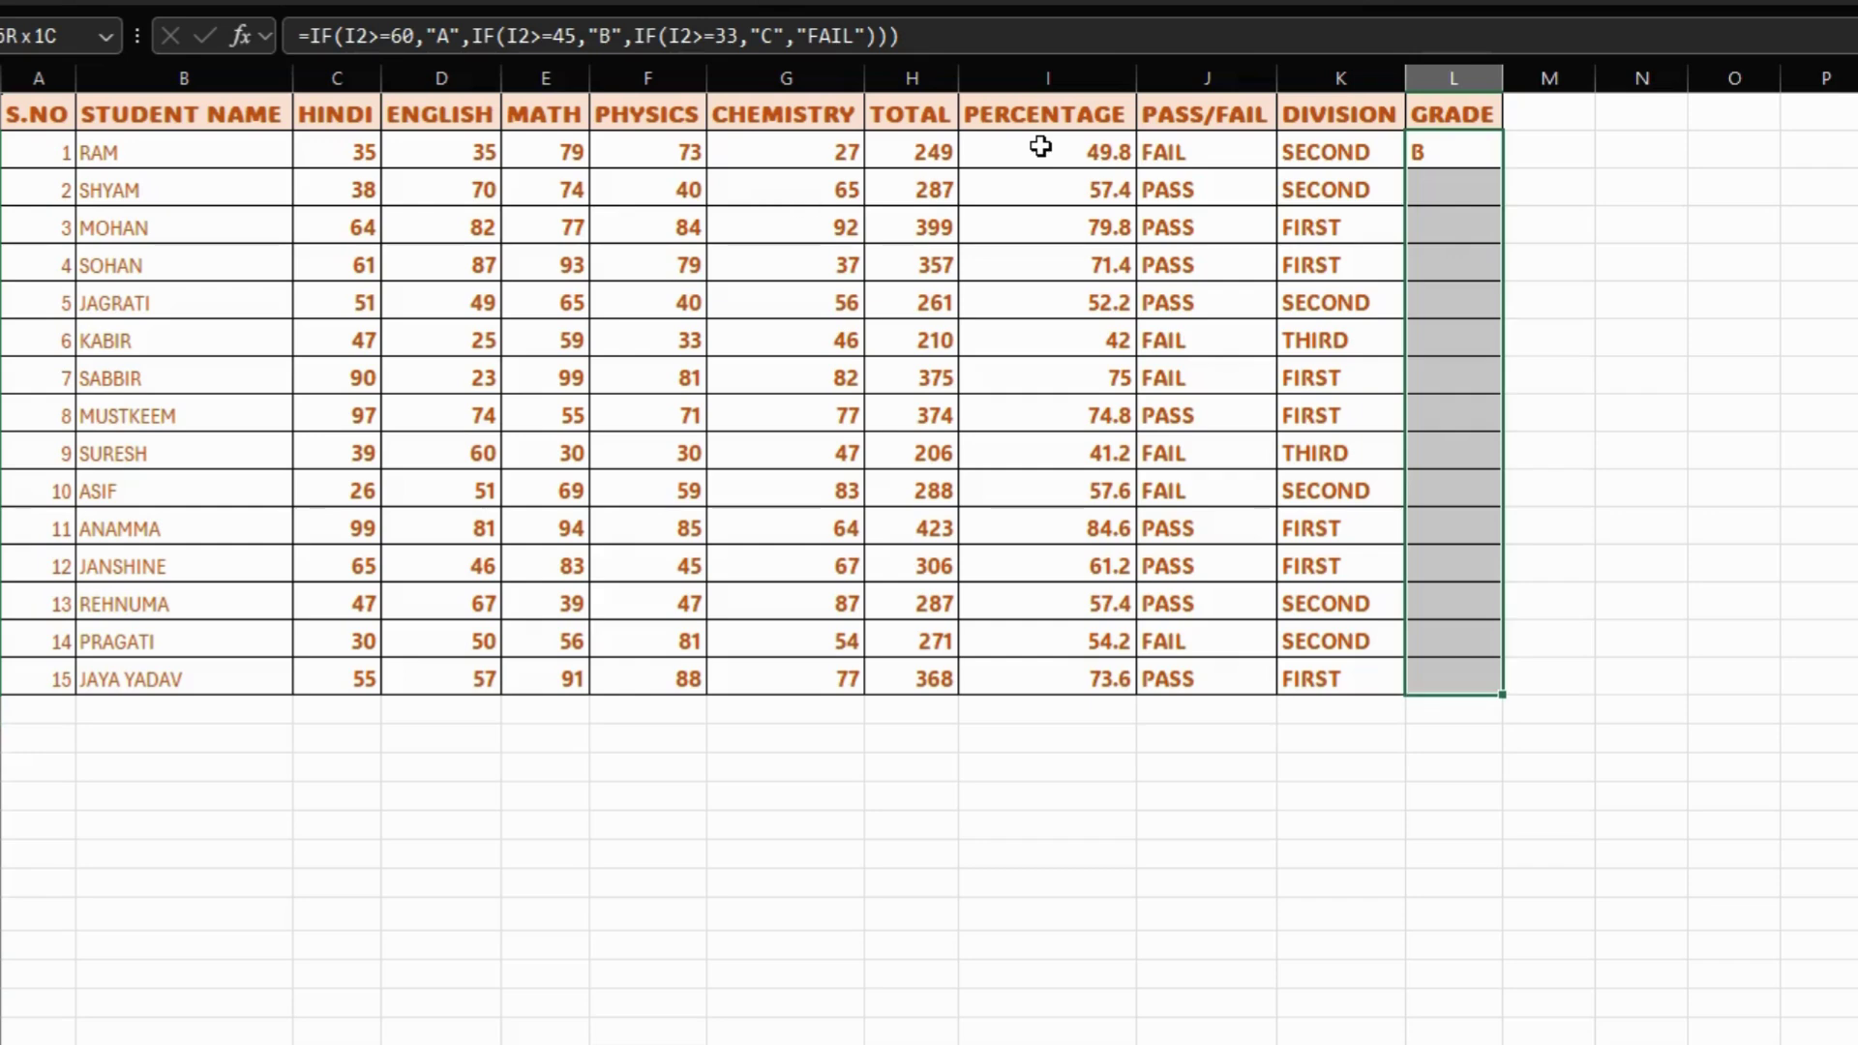
key(ctrl+d)
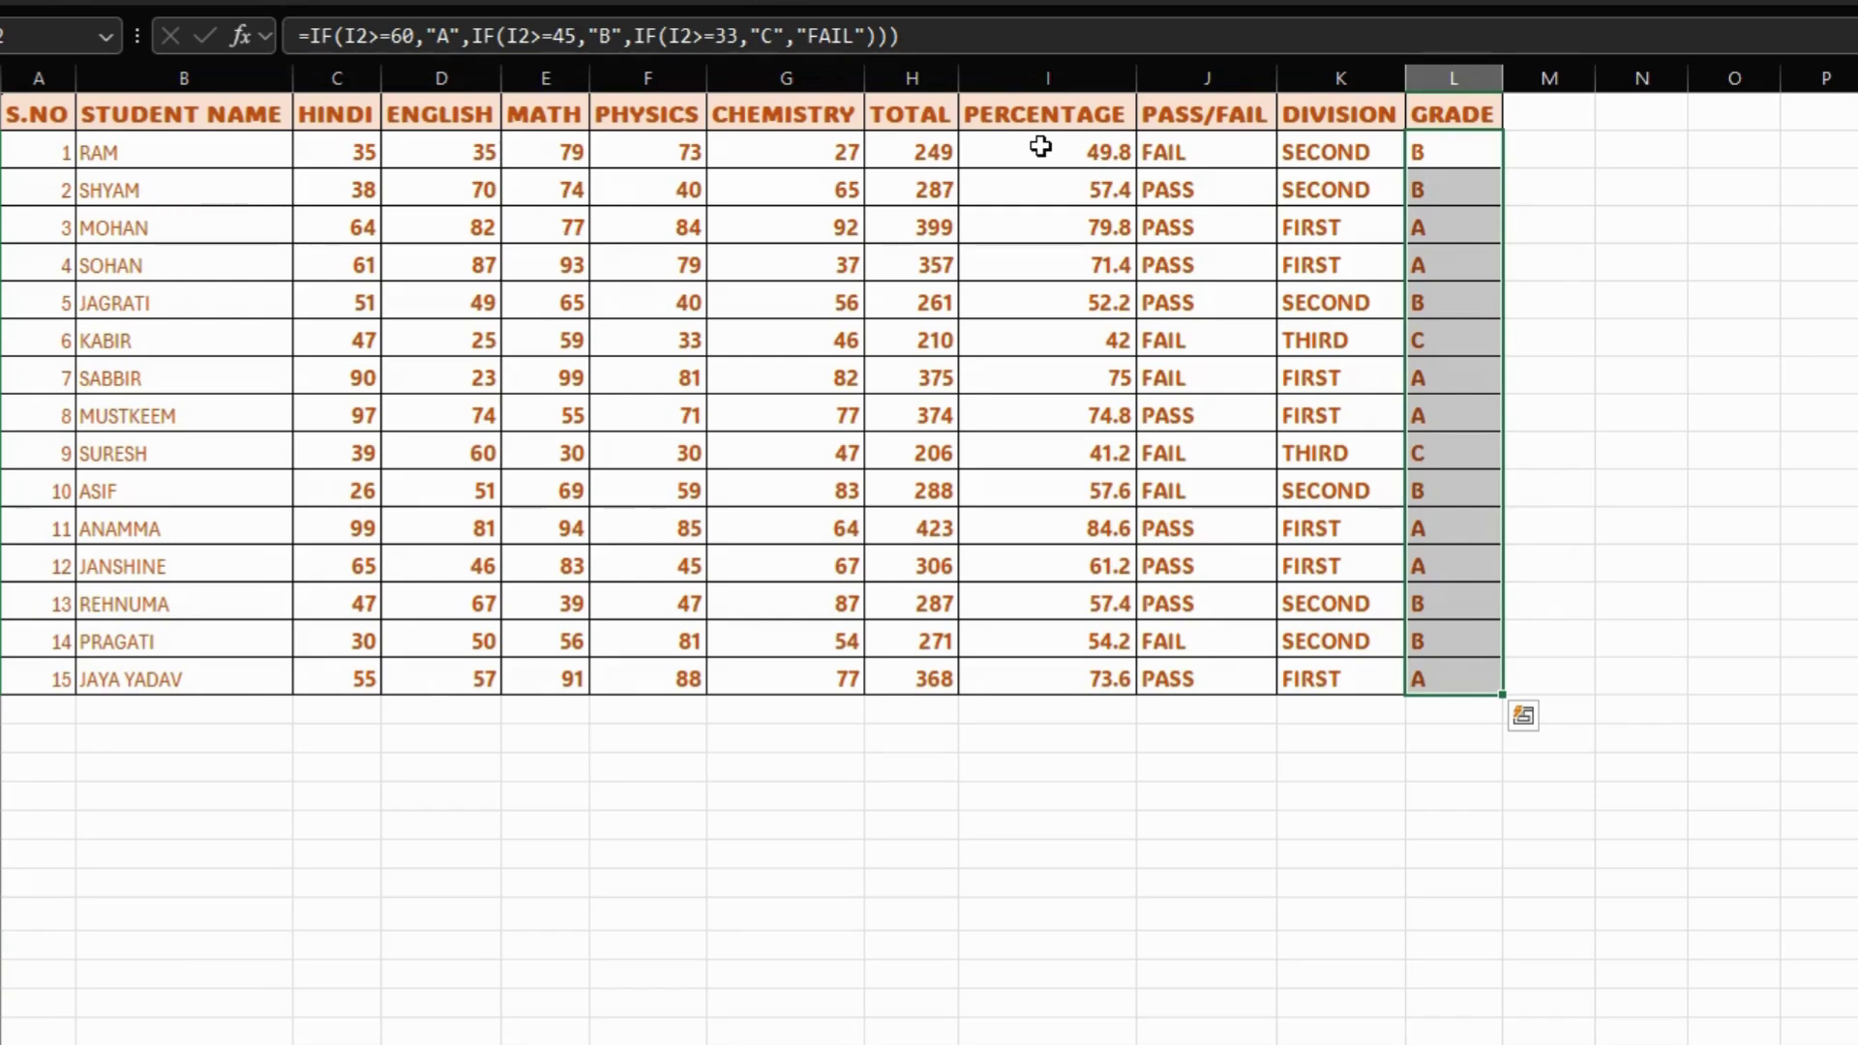
- Copy the PASS/FAIL header from J1 into N4 as the heading of a criteria block
click(1205, 122)
key(ctrl+c)
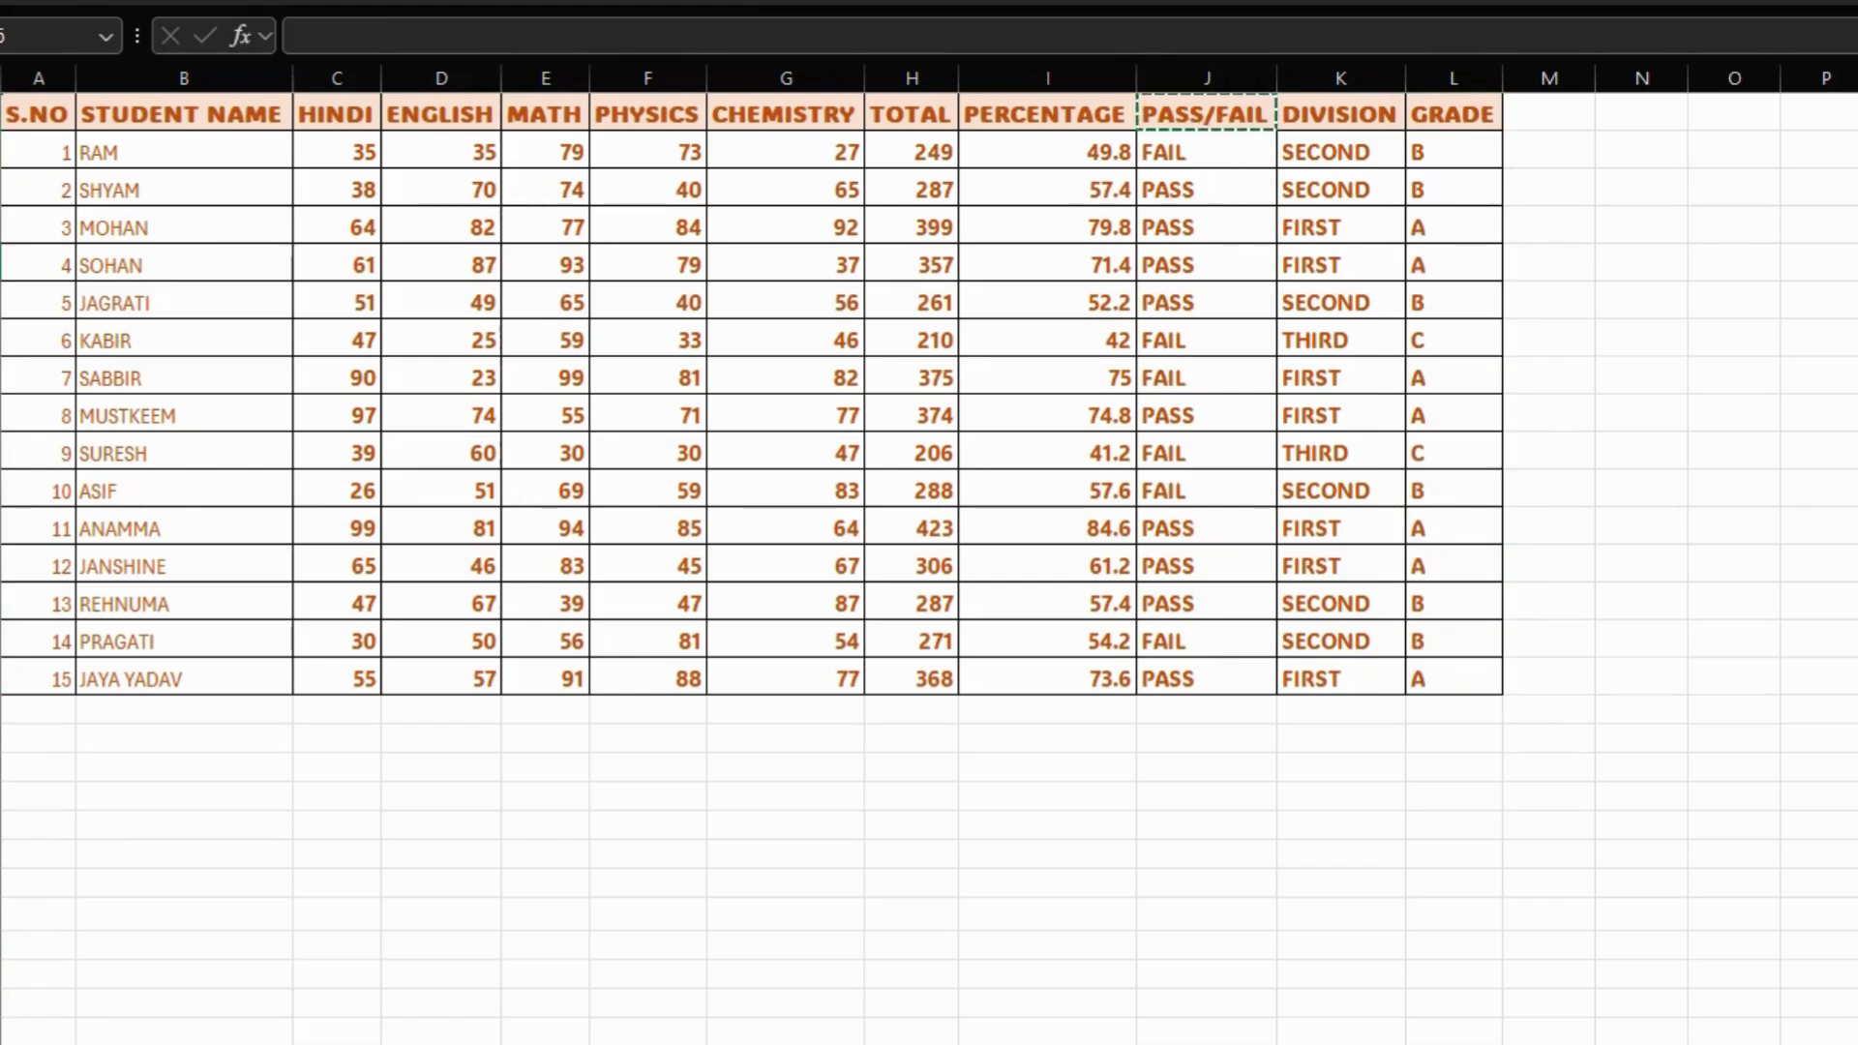
click(1611, 226)
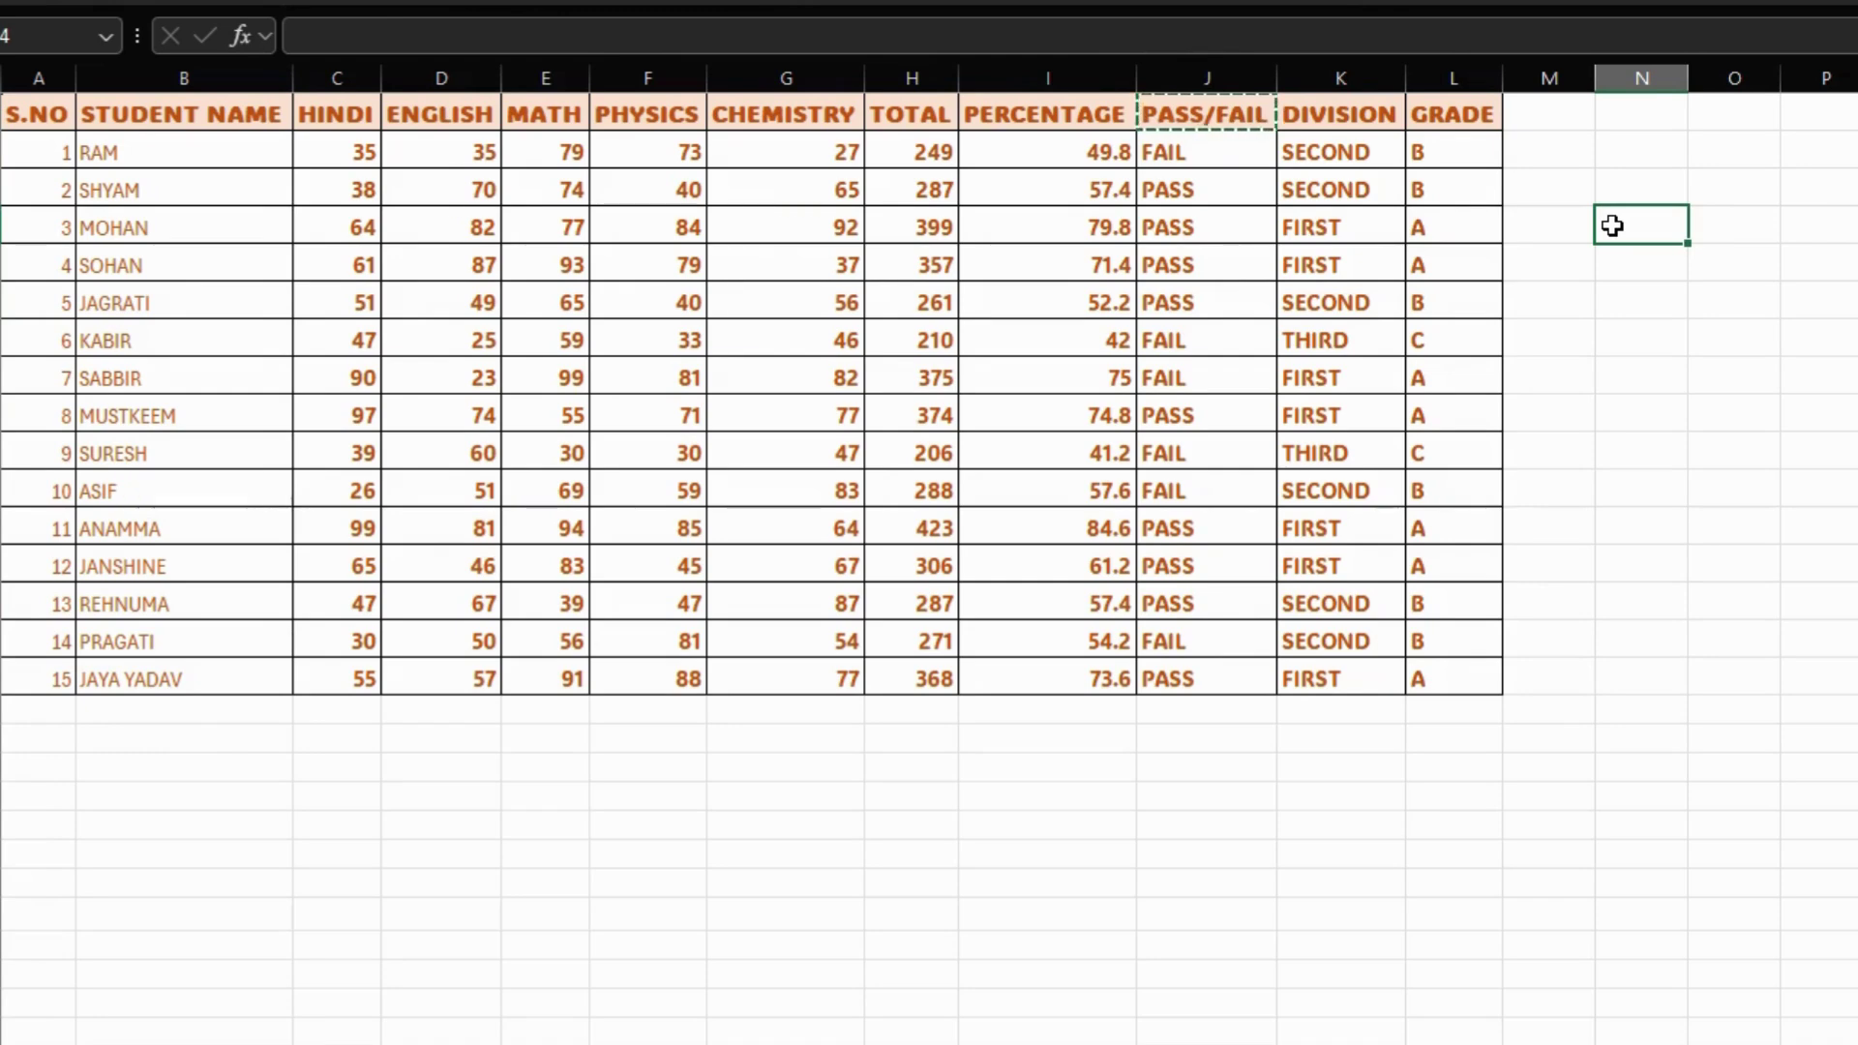
key(ctrl+v)
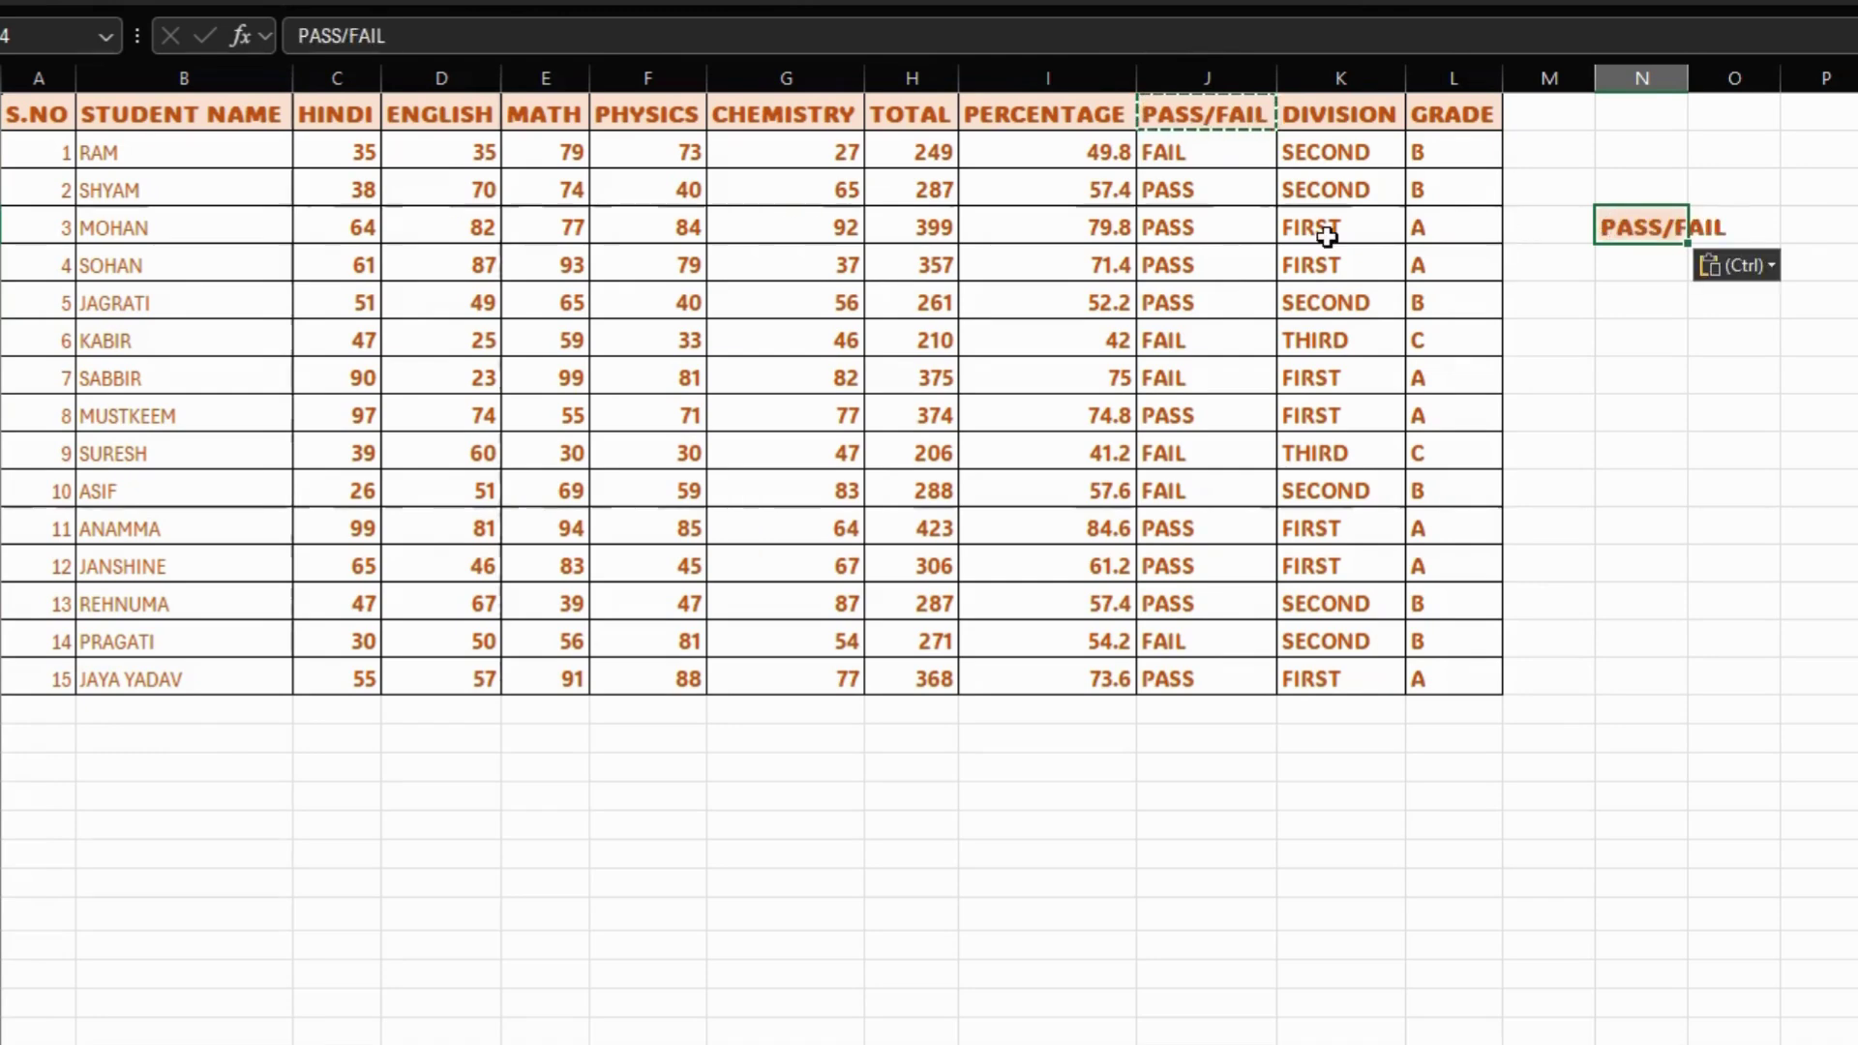
- Copy the PASS result cell J3 into N5 under the criteria heading and autofit column N's width
click(1192, 181)
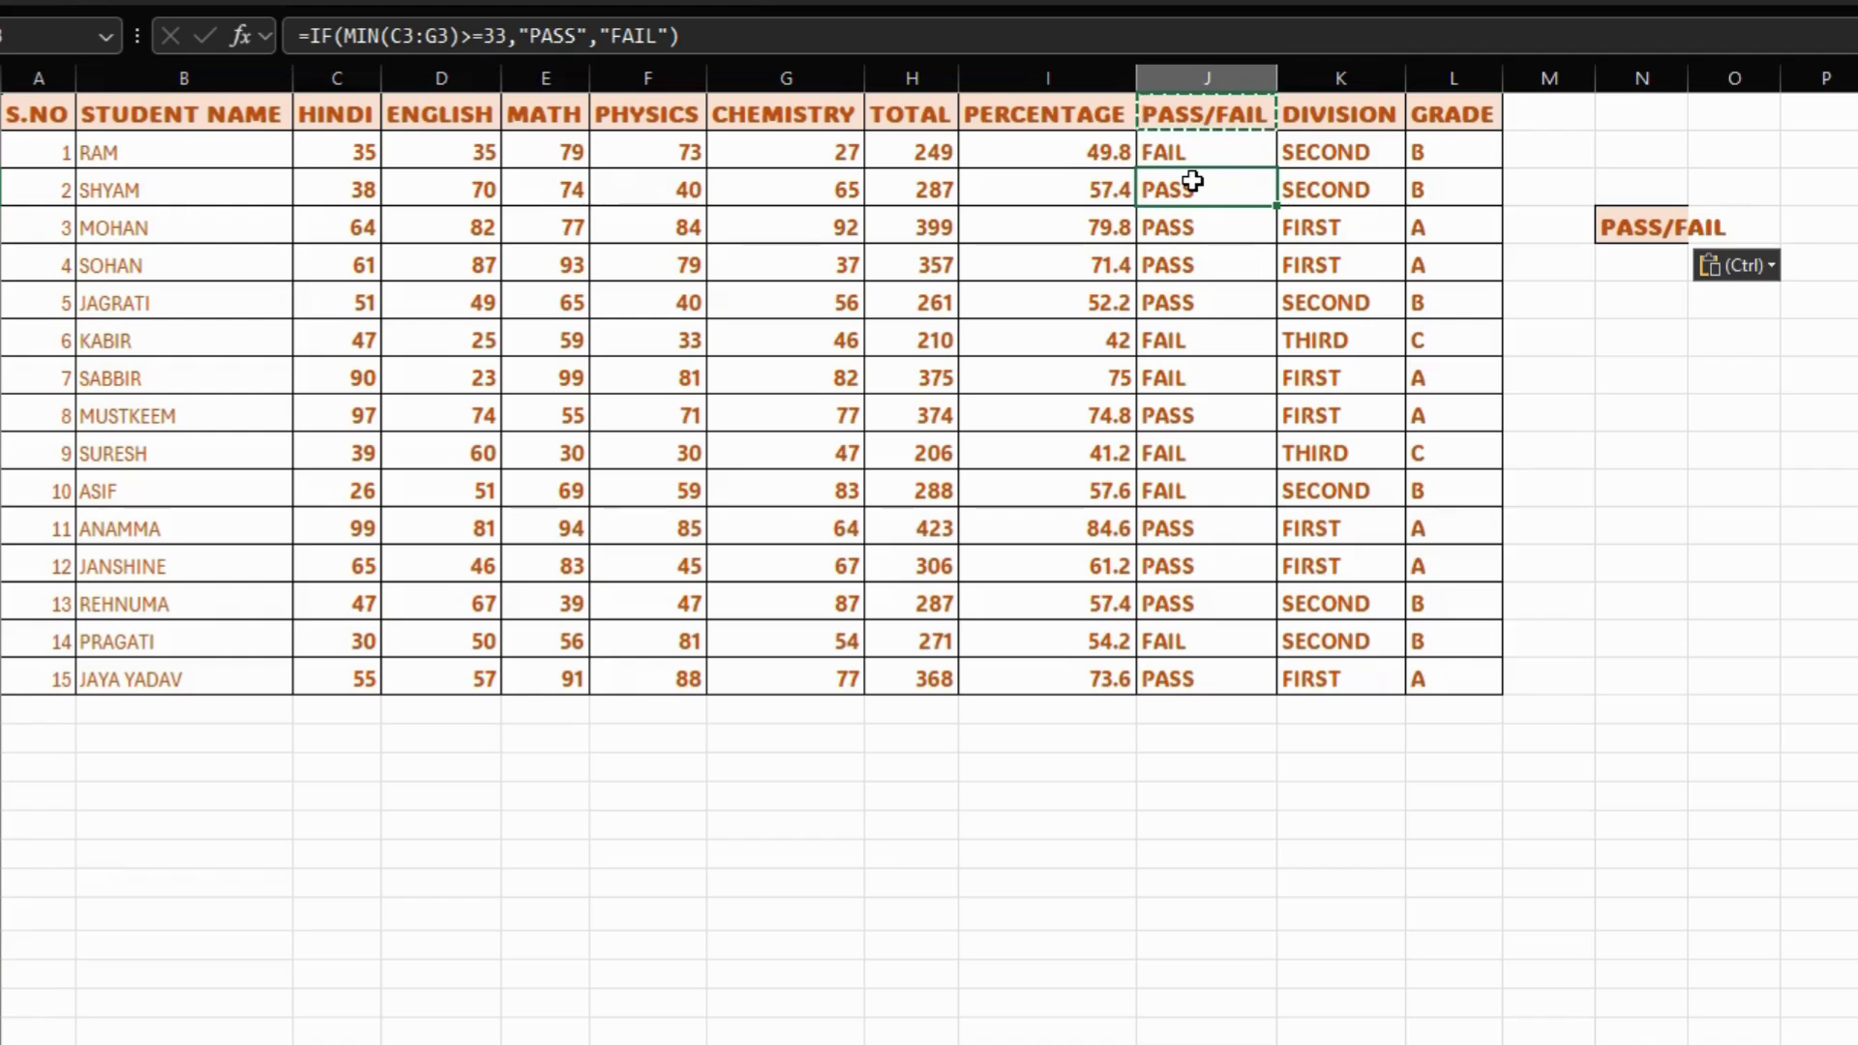
key(ctrl+c)
click(1643, 265)
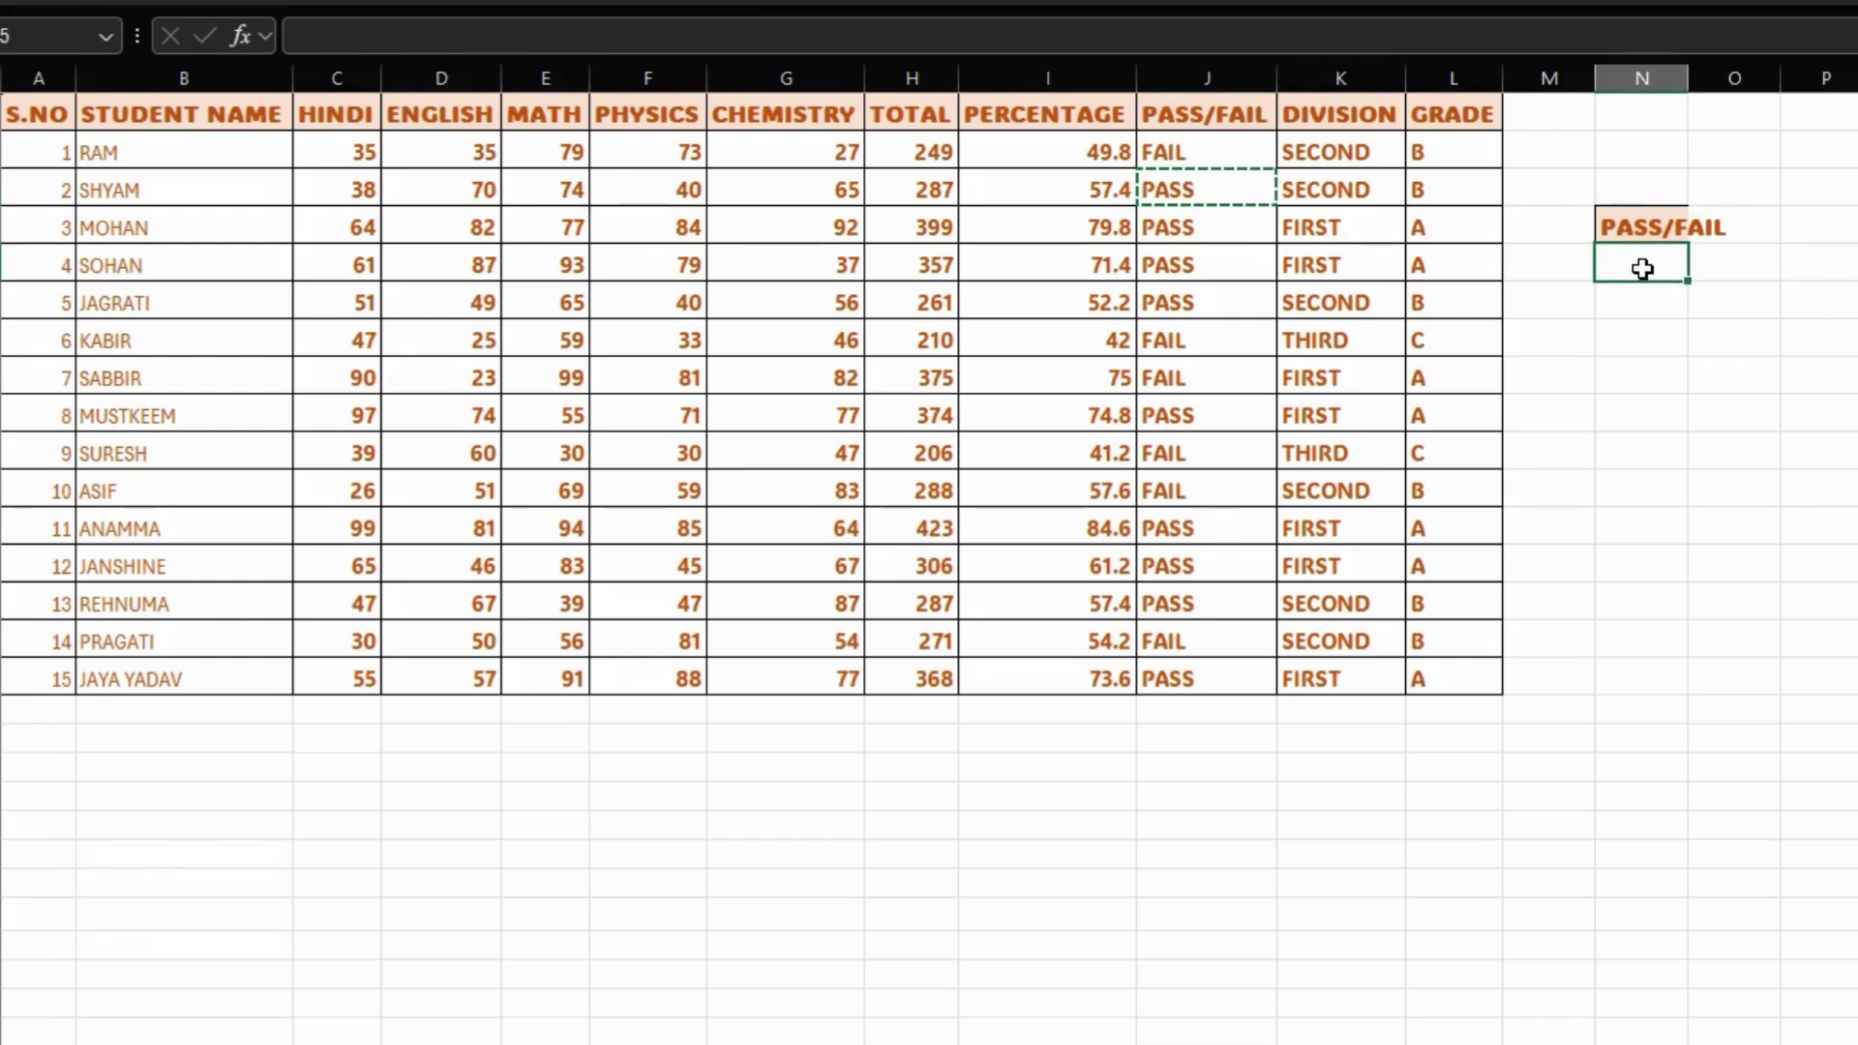
key(ctrl+v)
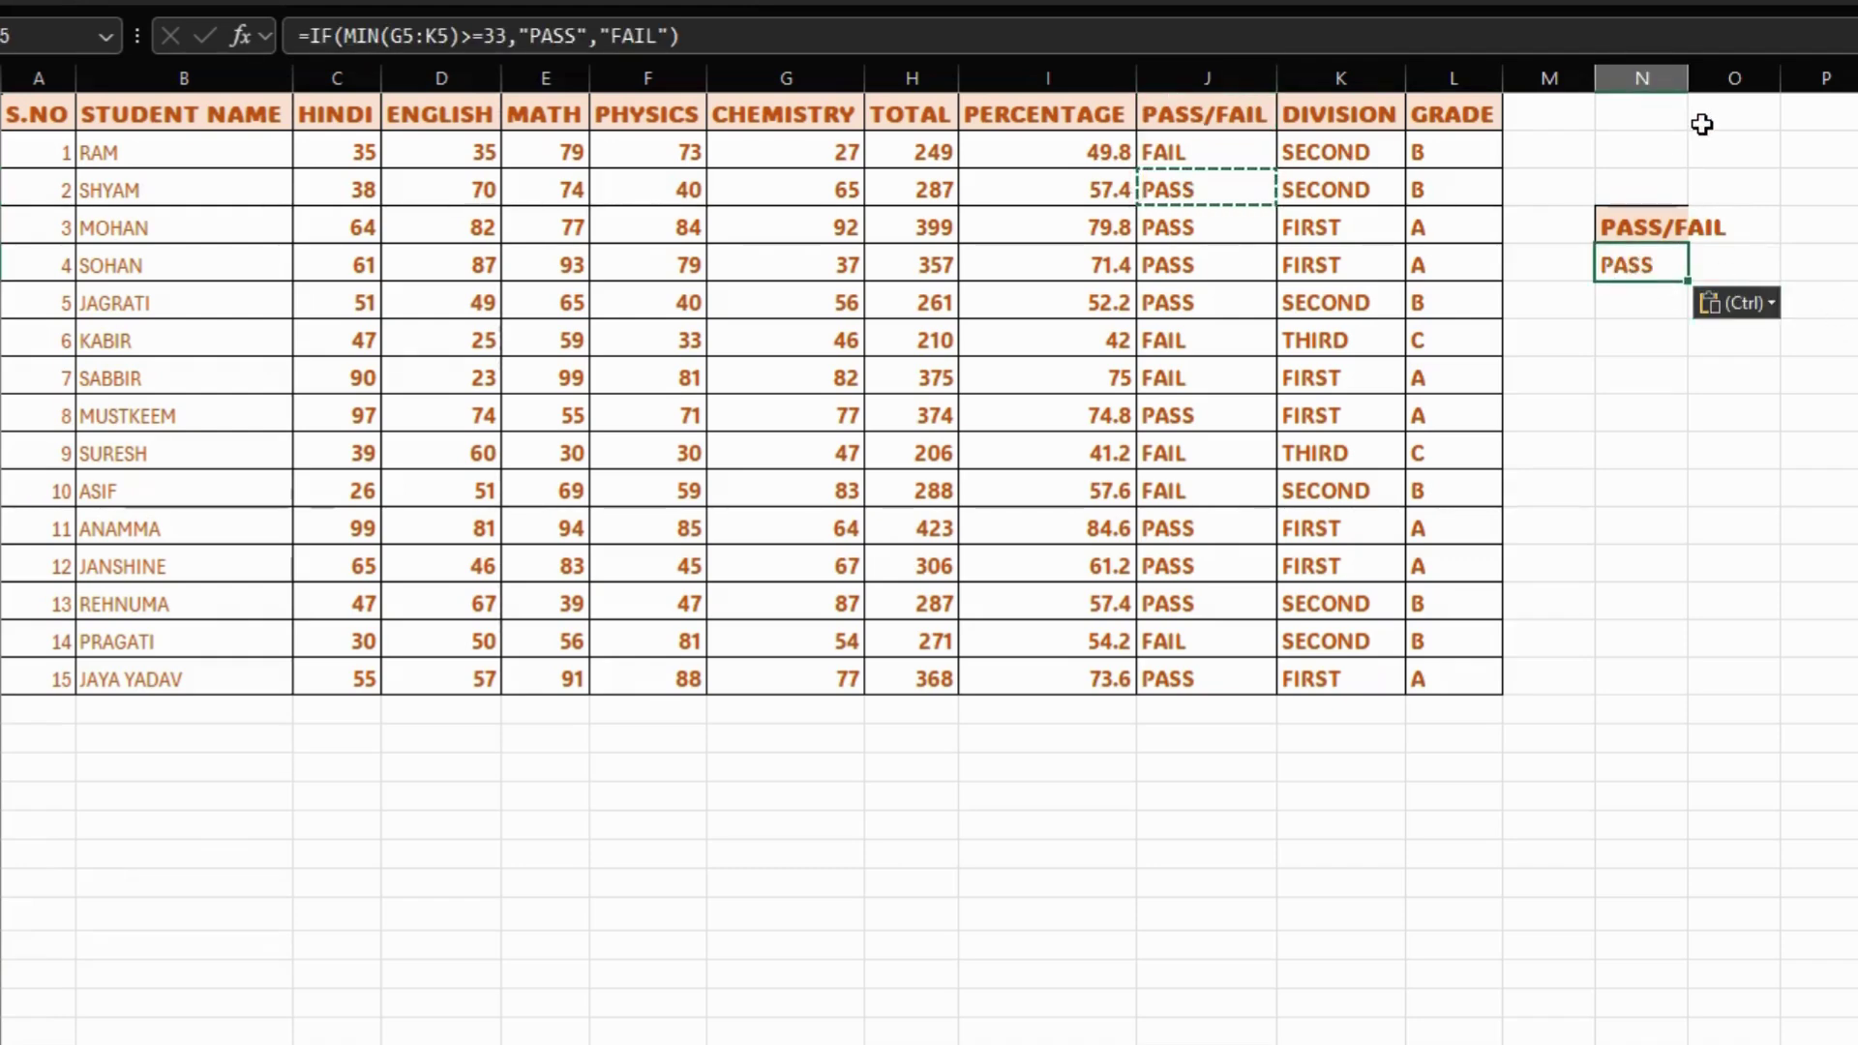
double_click(1688, 76)
click(1705, 513)
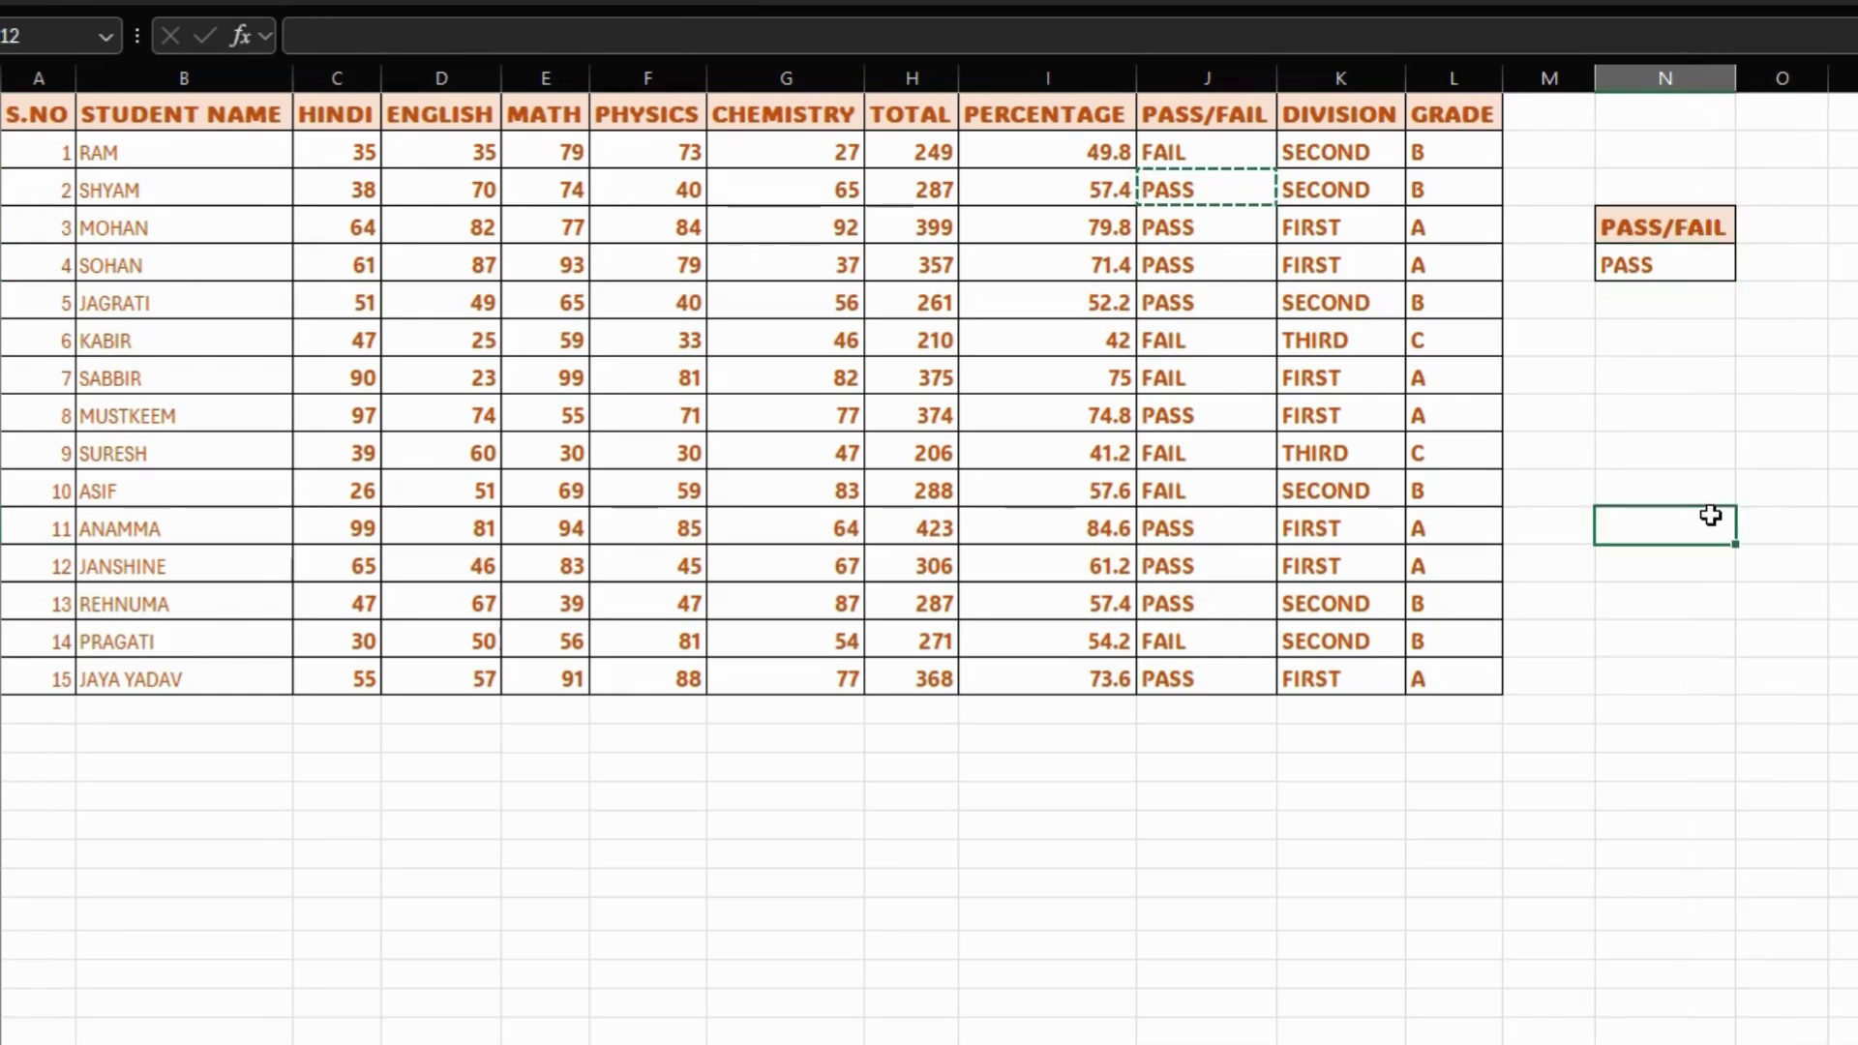
- Start an Advanced Filter that copies to another location, with the whole result table A1:L16 as the list range
click(1037, 335)
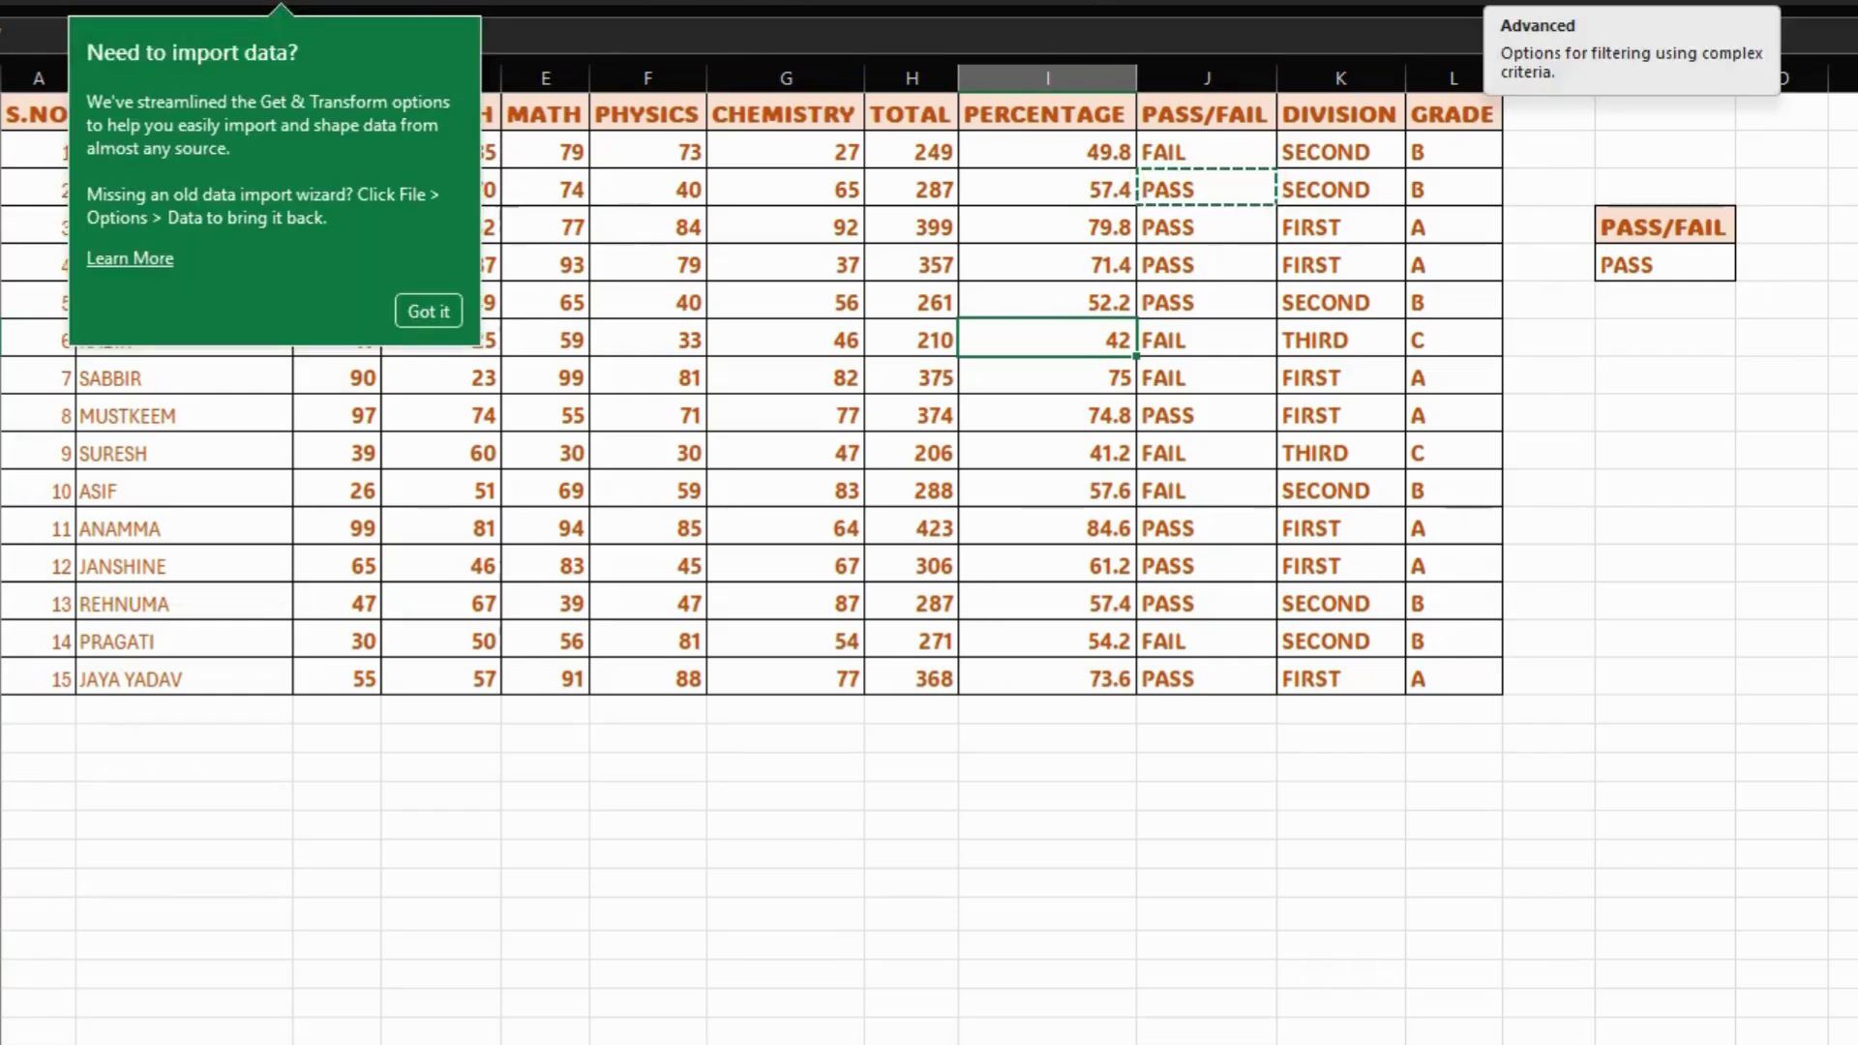
click(1529, 2)
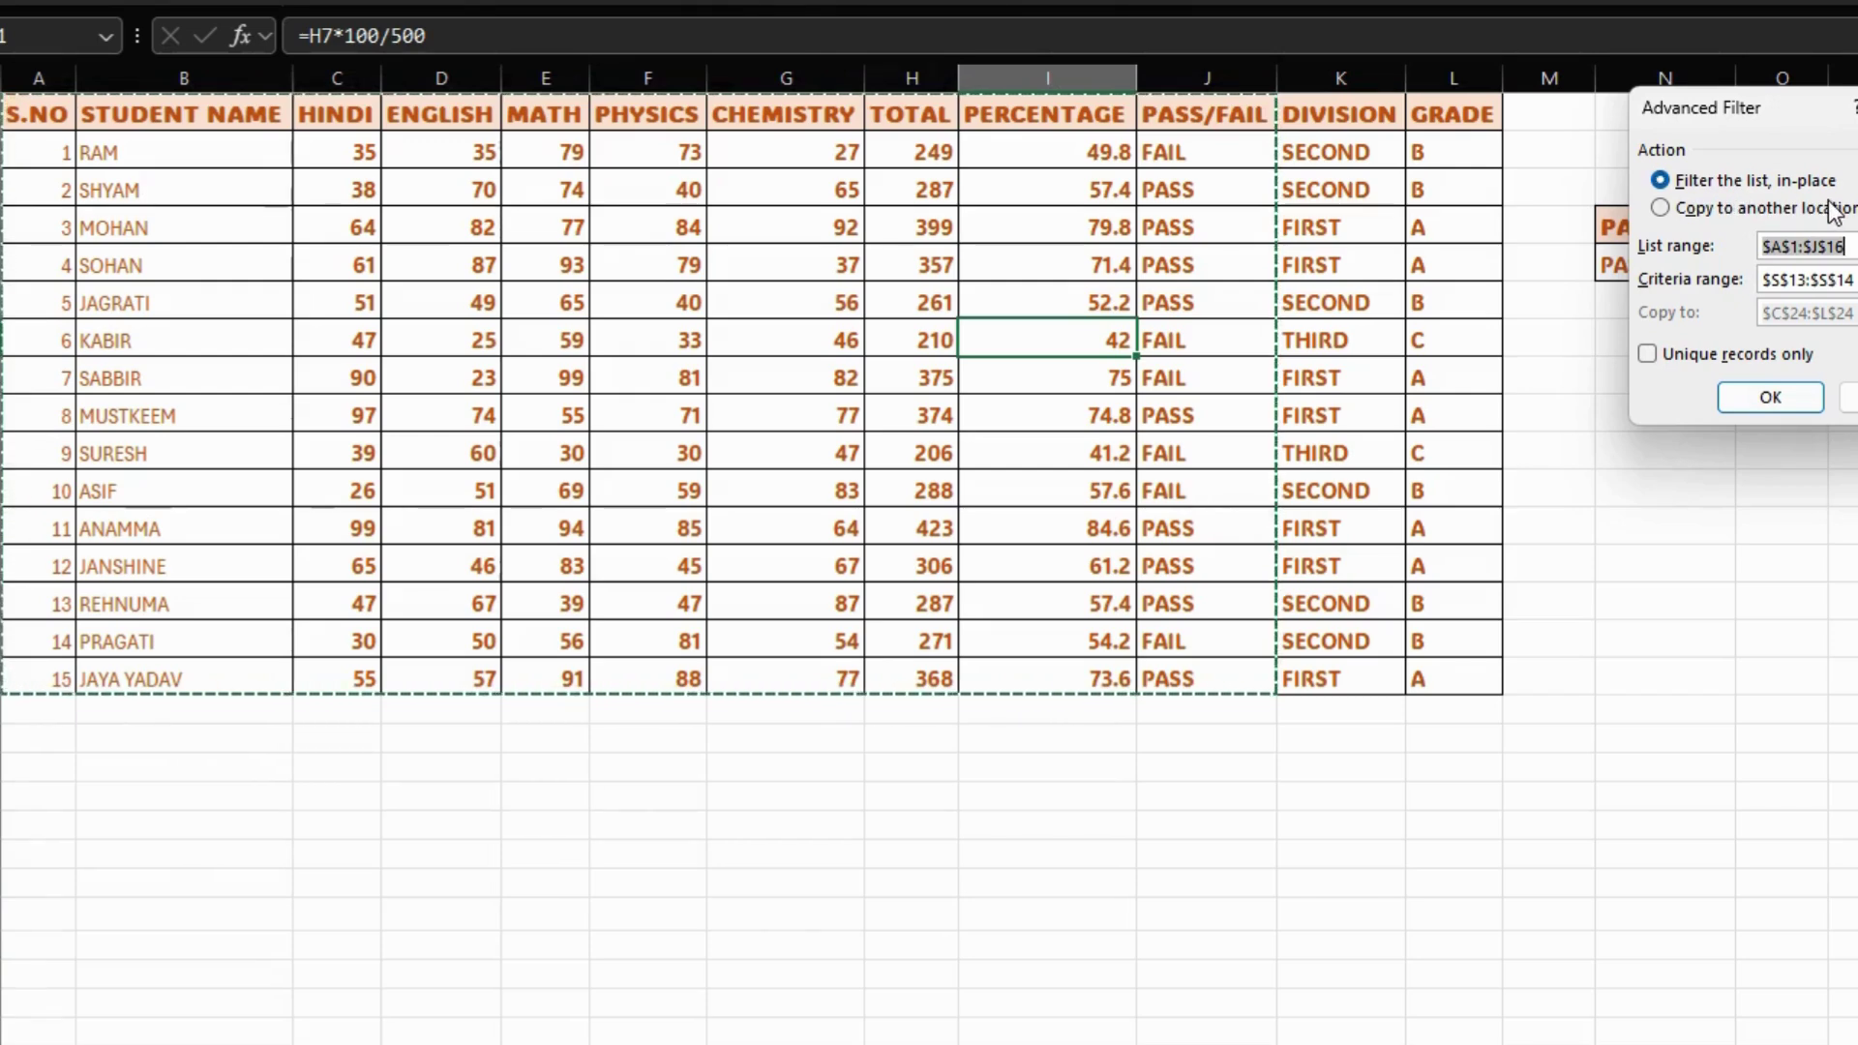
click(1661, 209)
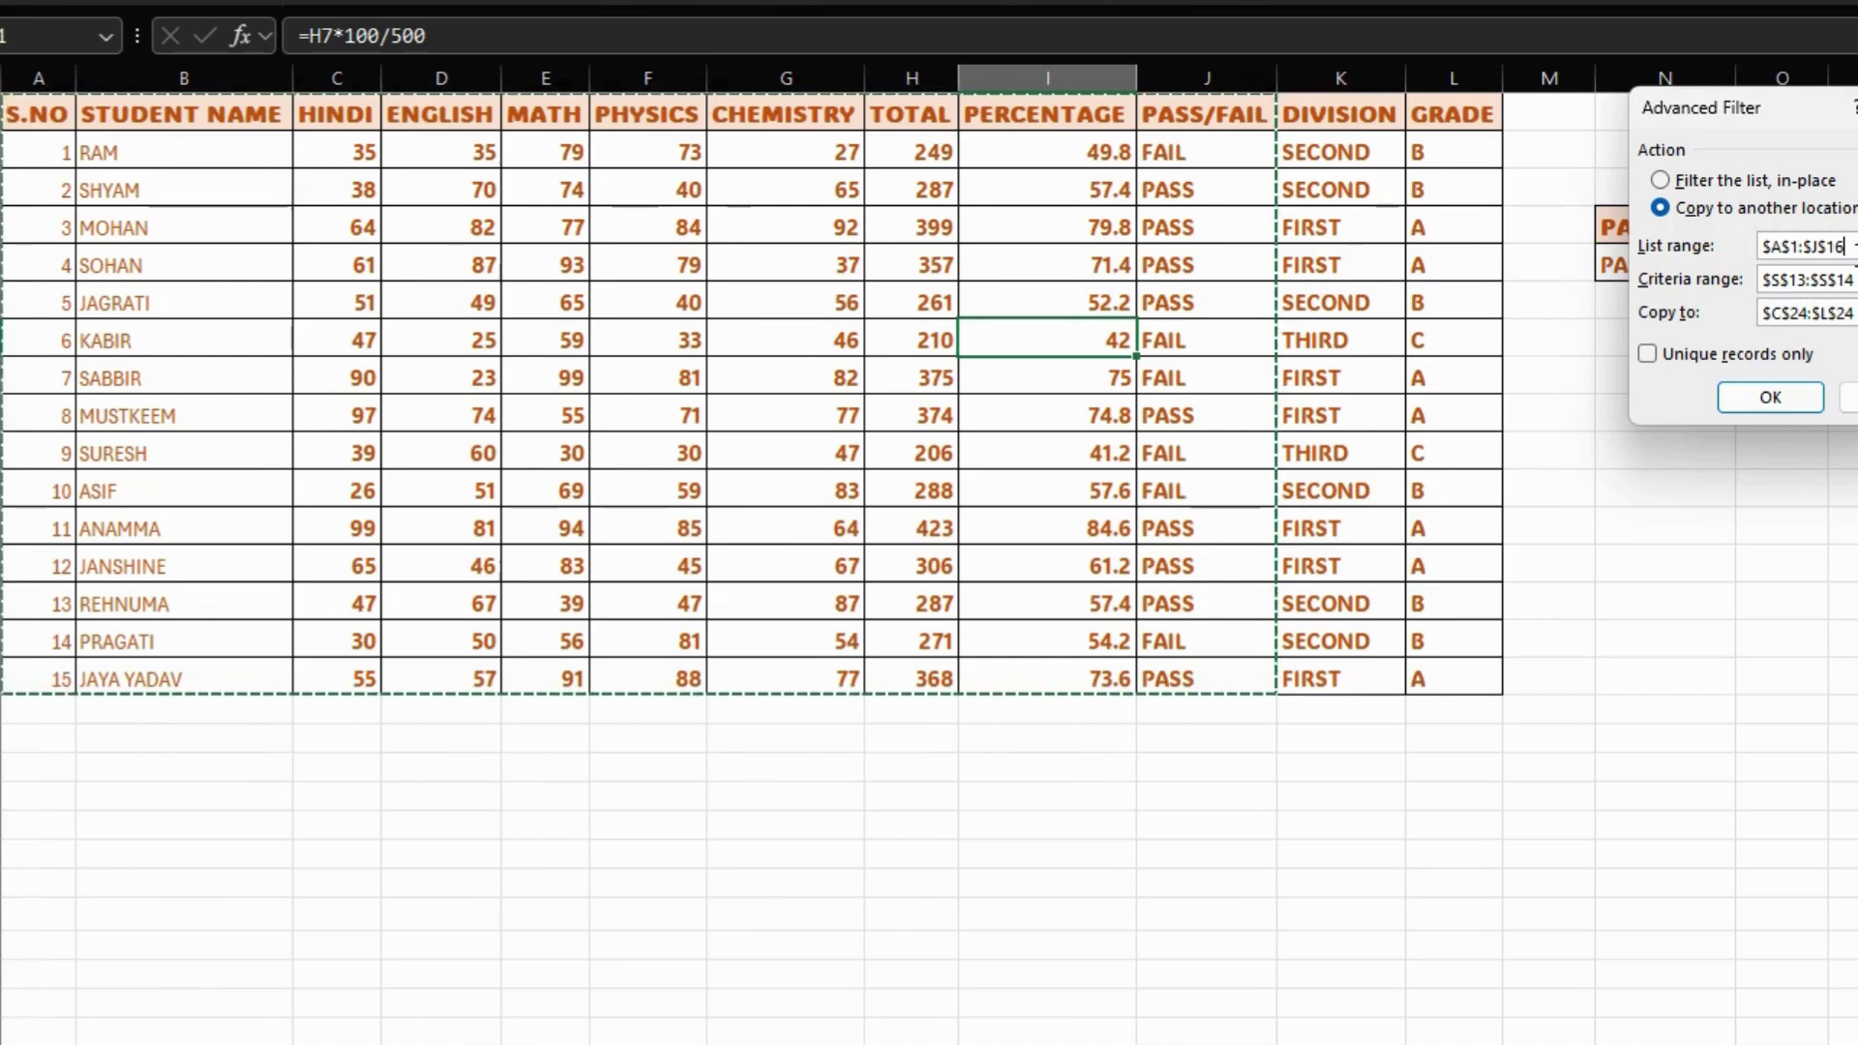
drag(1855, 249, 1755, 250)
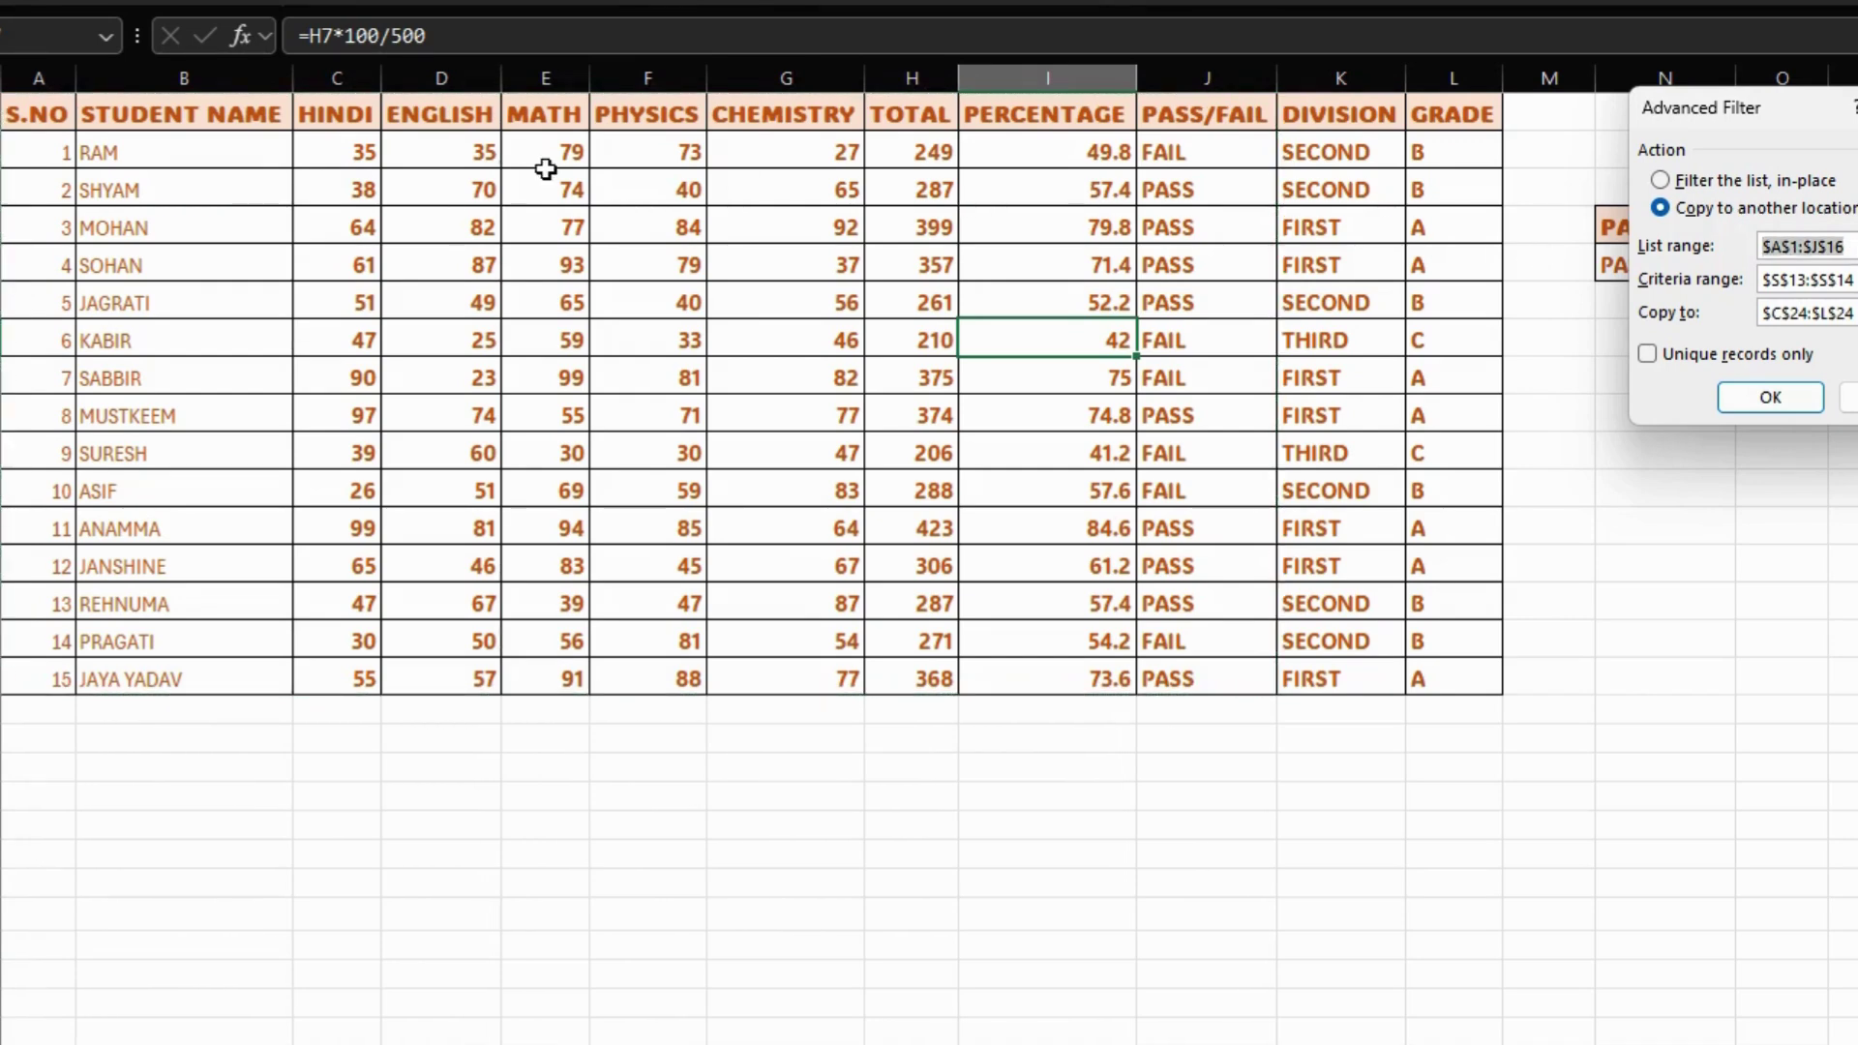
drag(44, 114, 1419, 655)
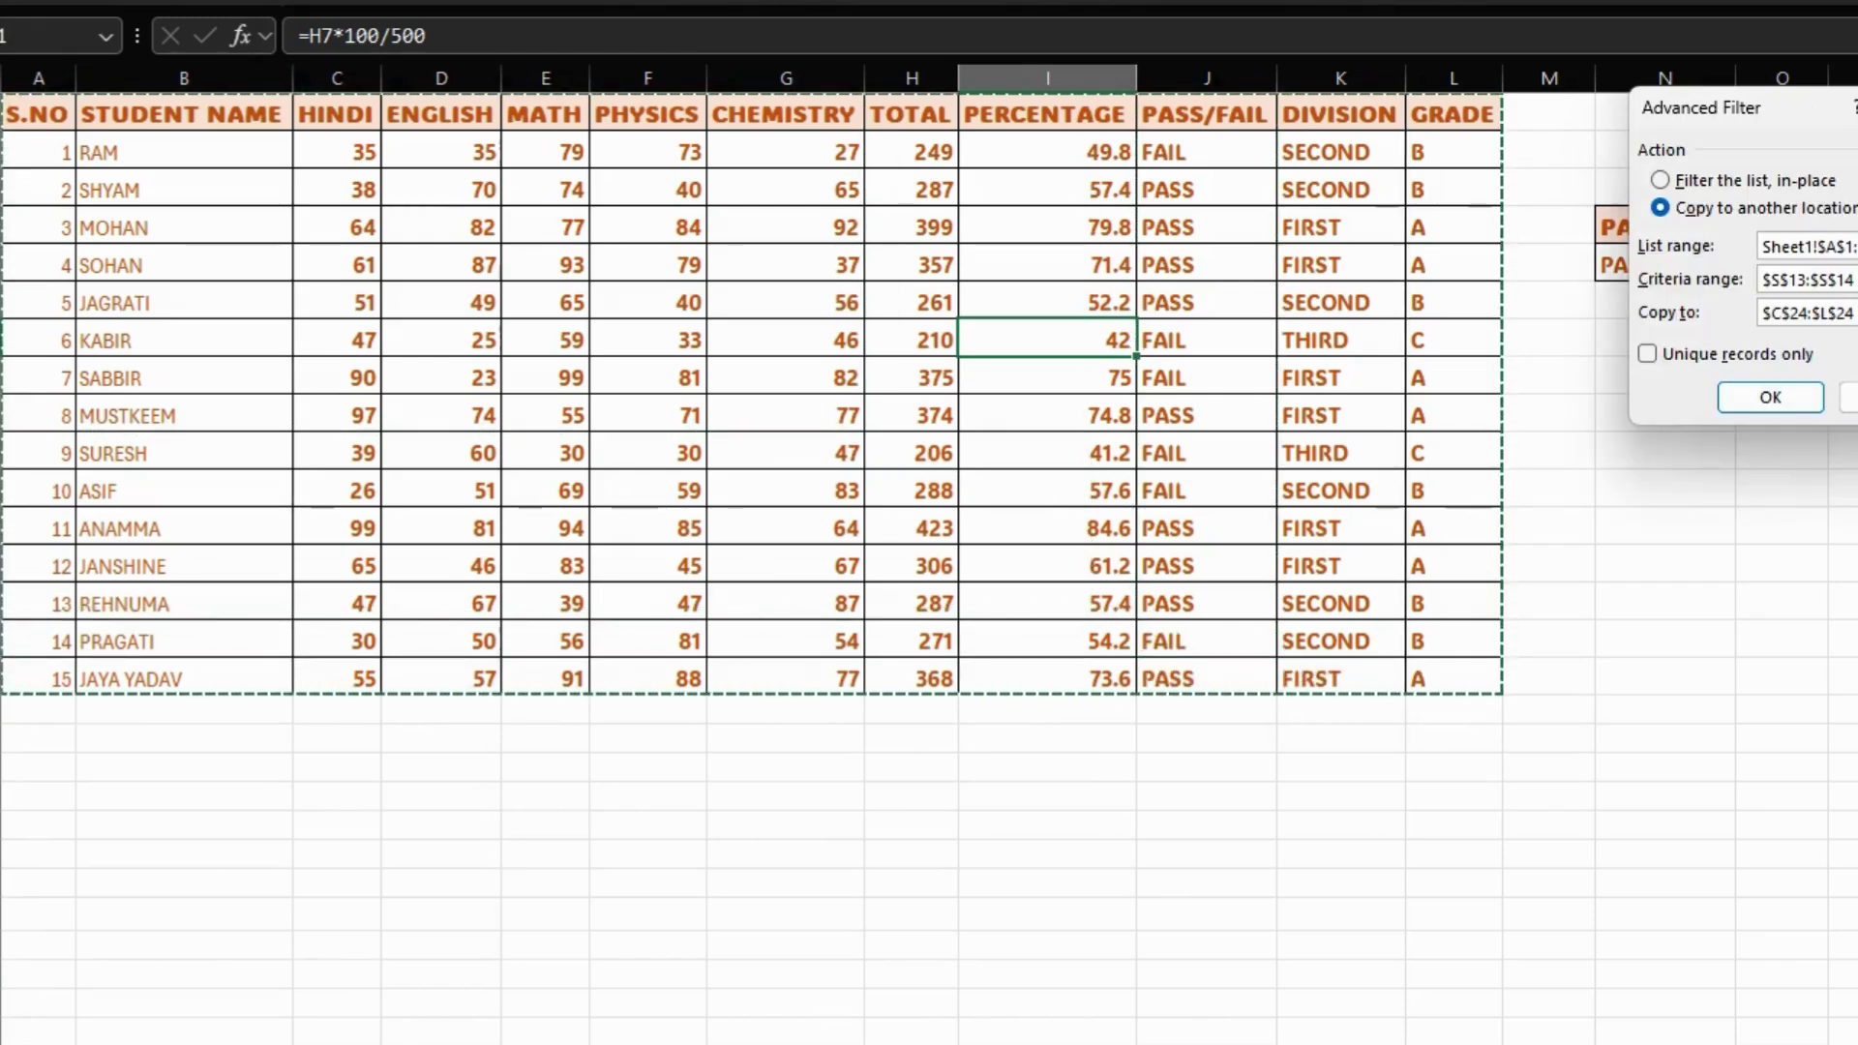
- Set the Advanced Filter's criteria range to N4:N5, moving the dialog clear of those cells
key(Tab)
drag(1747, 95, 1018, 44)
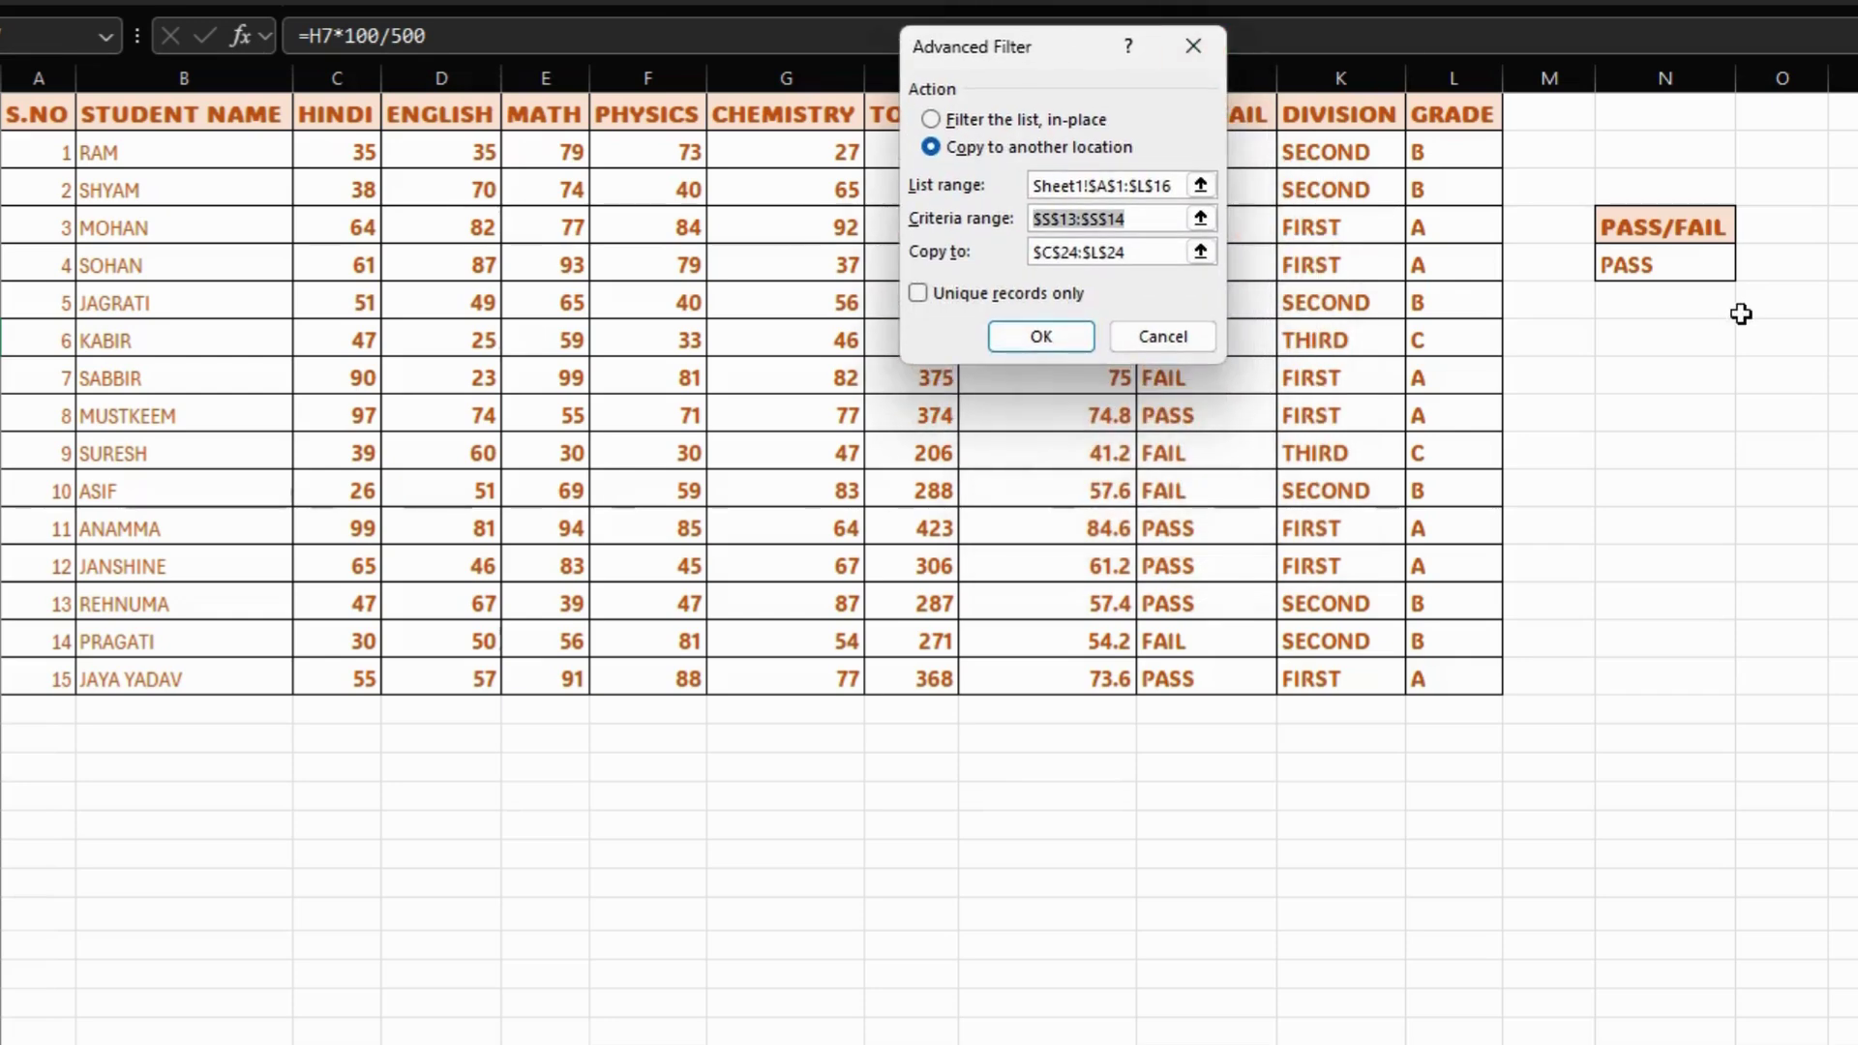
drag(1651, 229, 1657, 270)
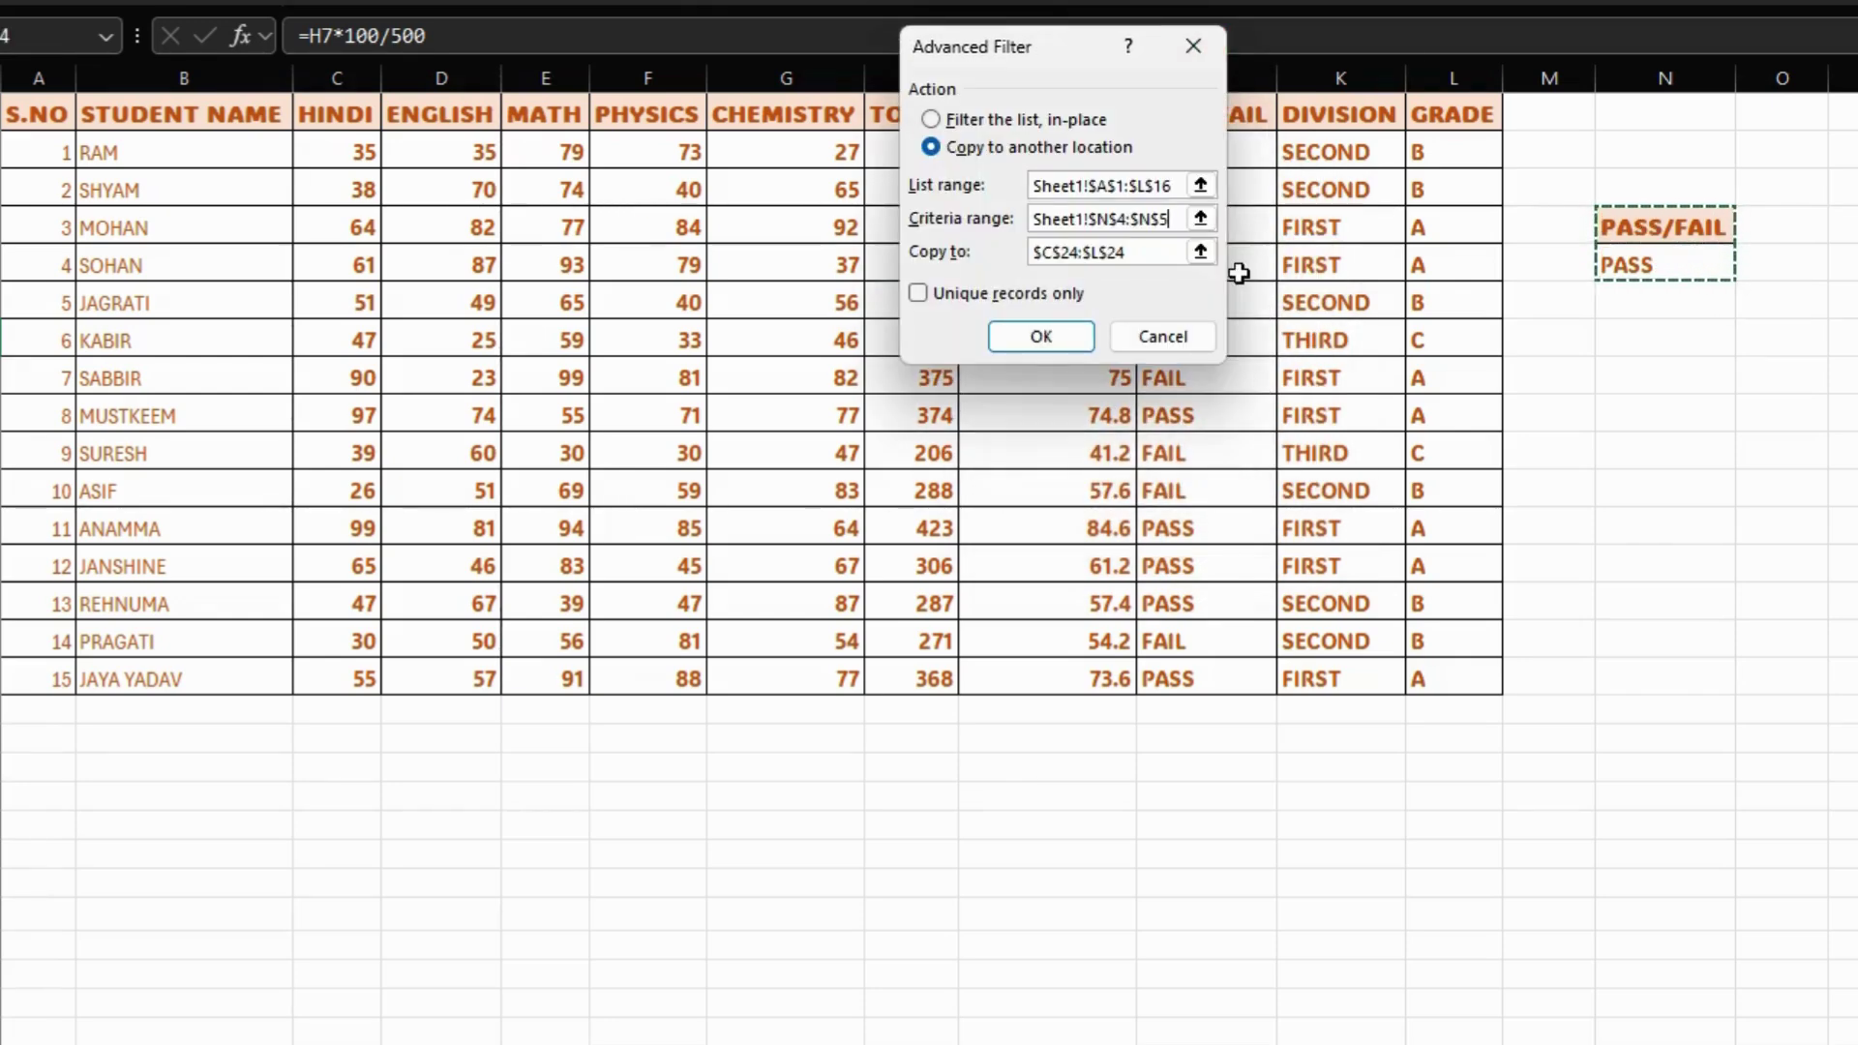
- Replace the Advanced Filter's copy destination with B18 and run the filter to extract the passing students
key(Tab)
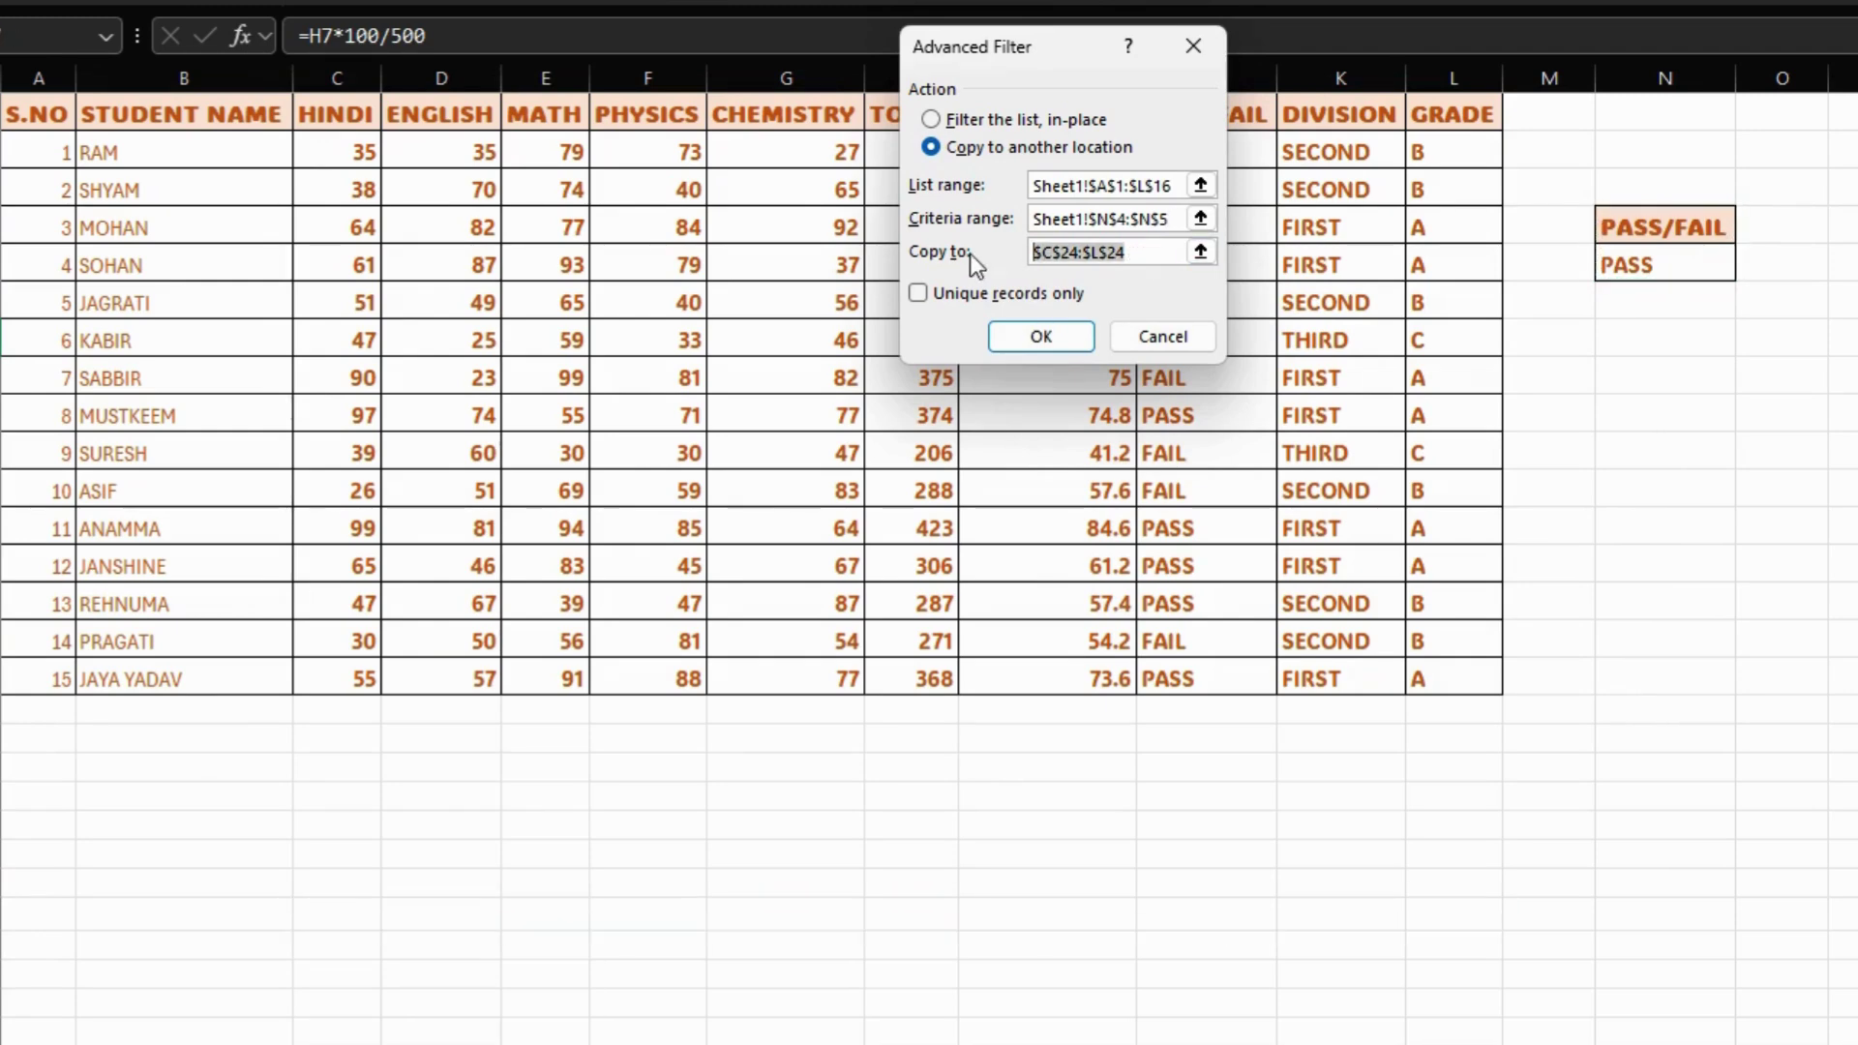
key(BackSpace)
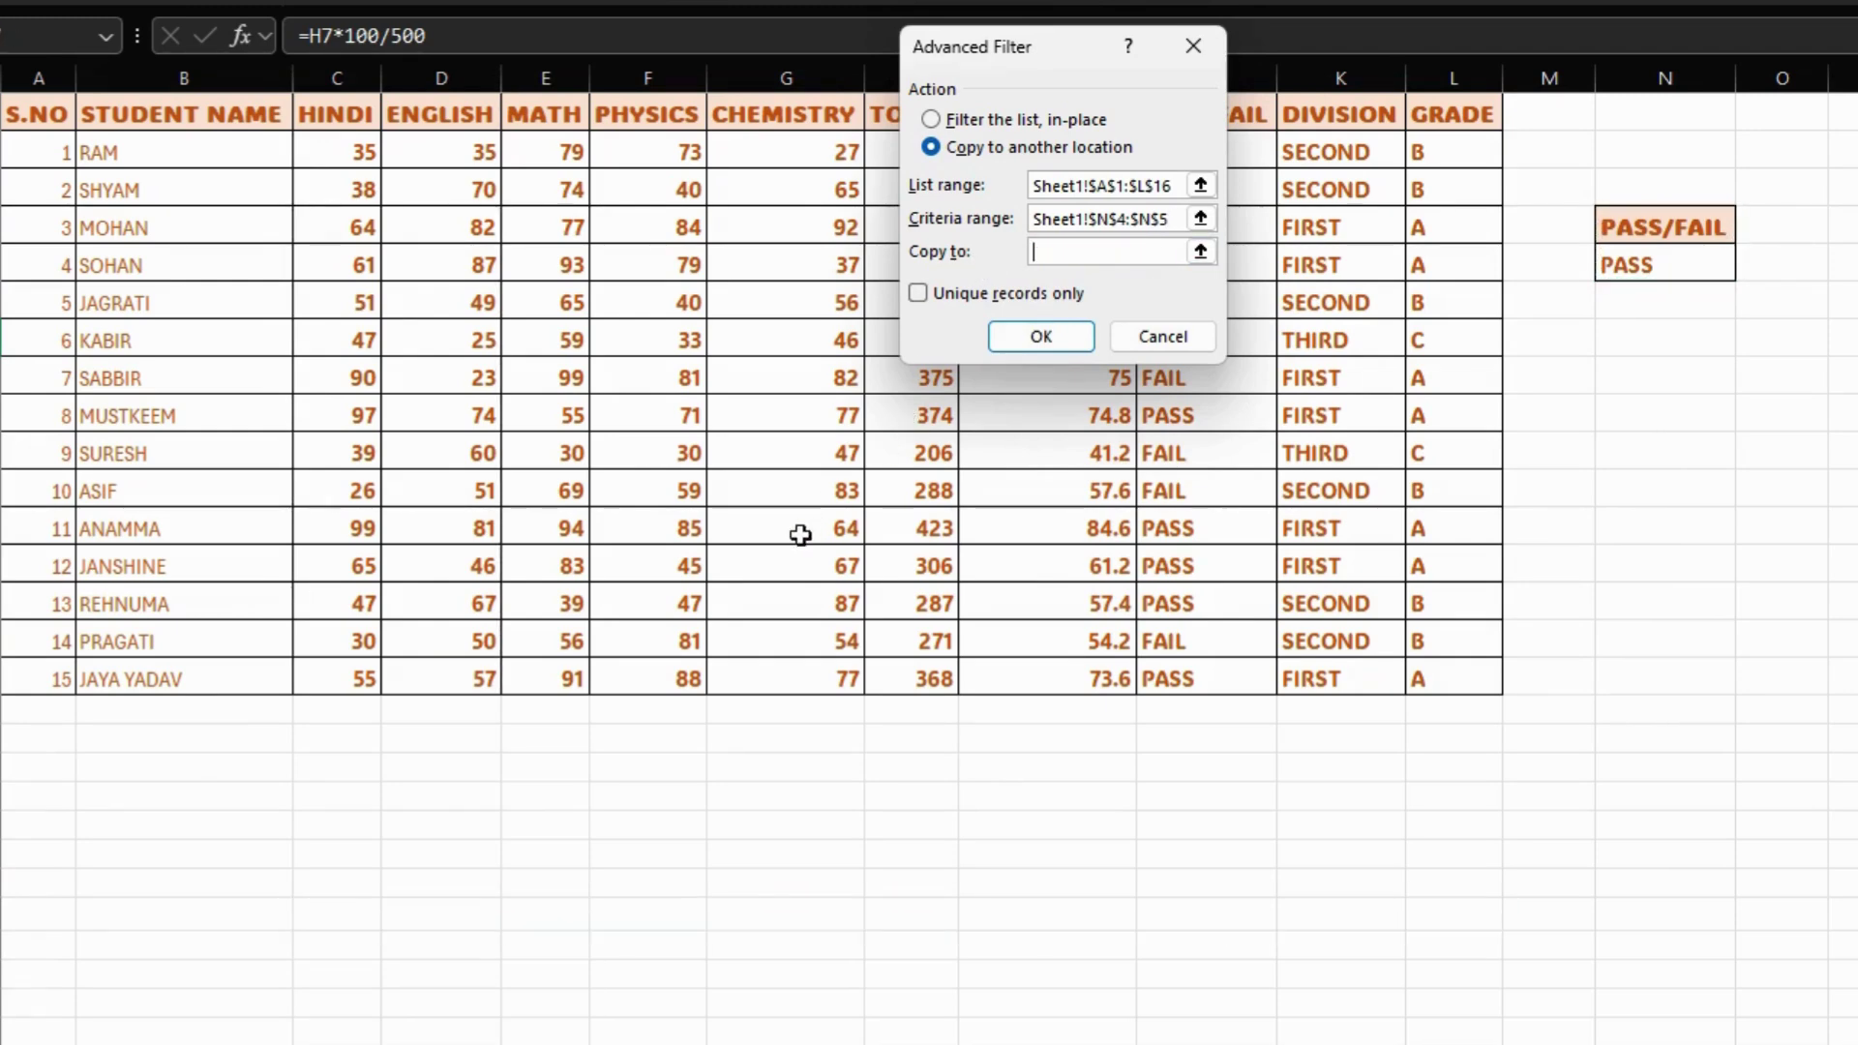
click(166, 740)
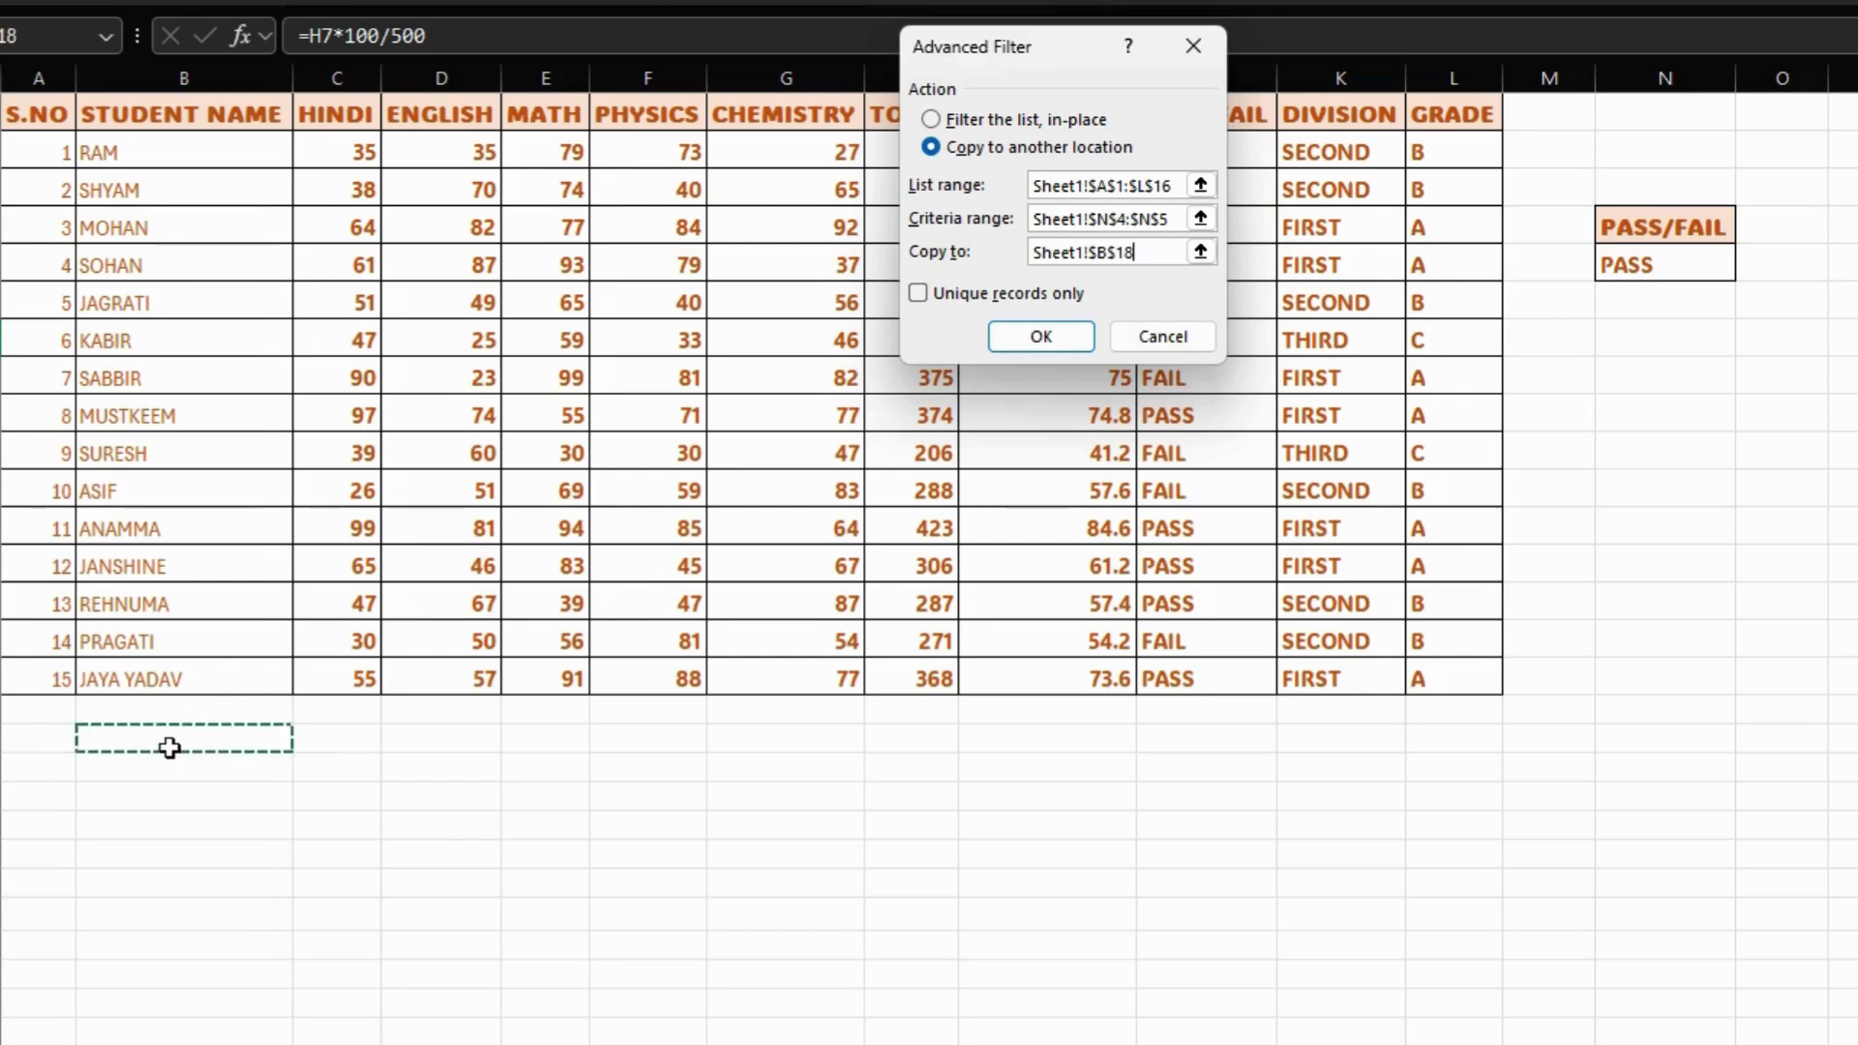
click(1022, 341)
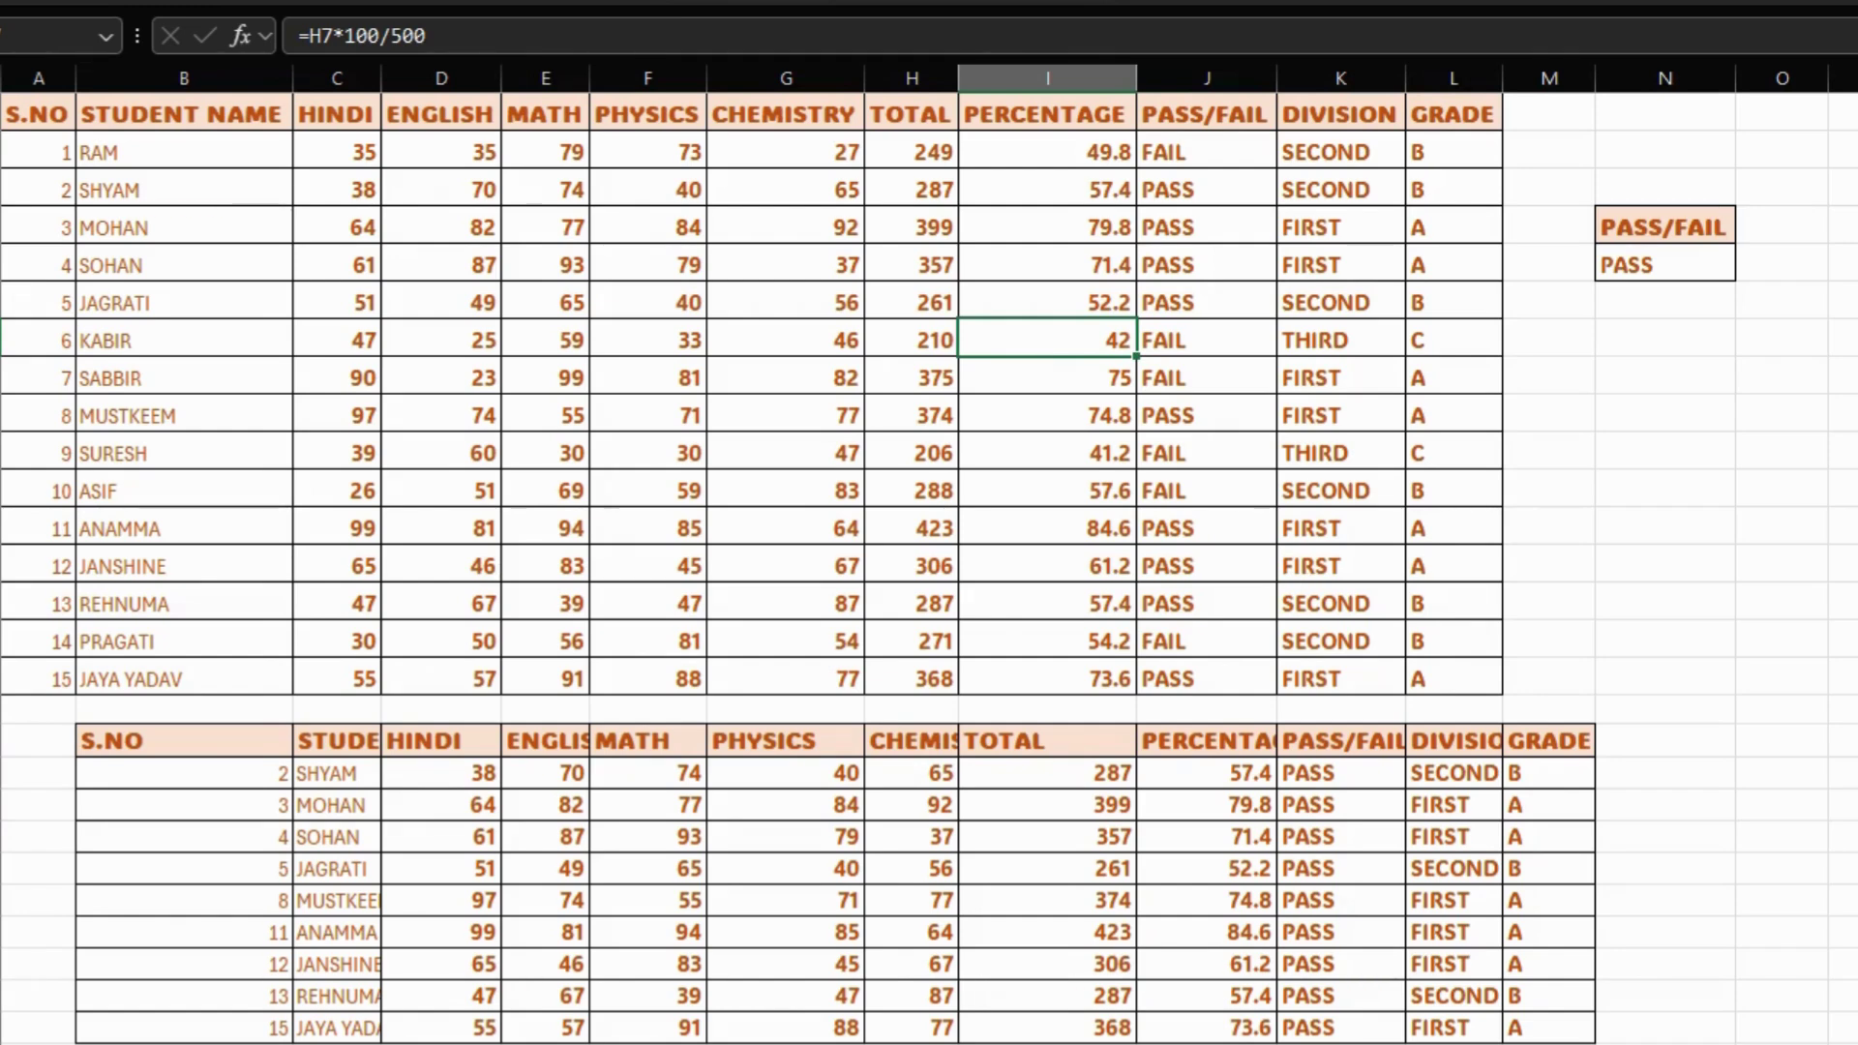
click(1849, 871)
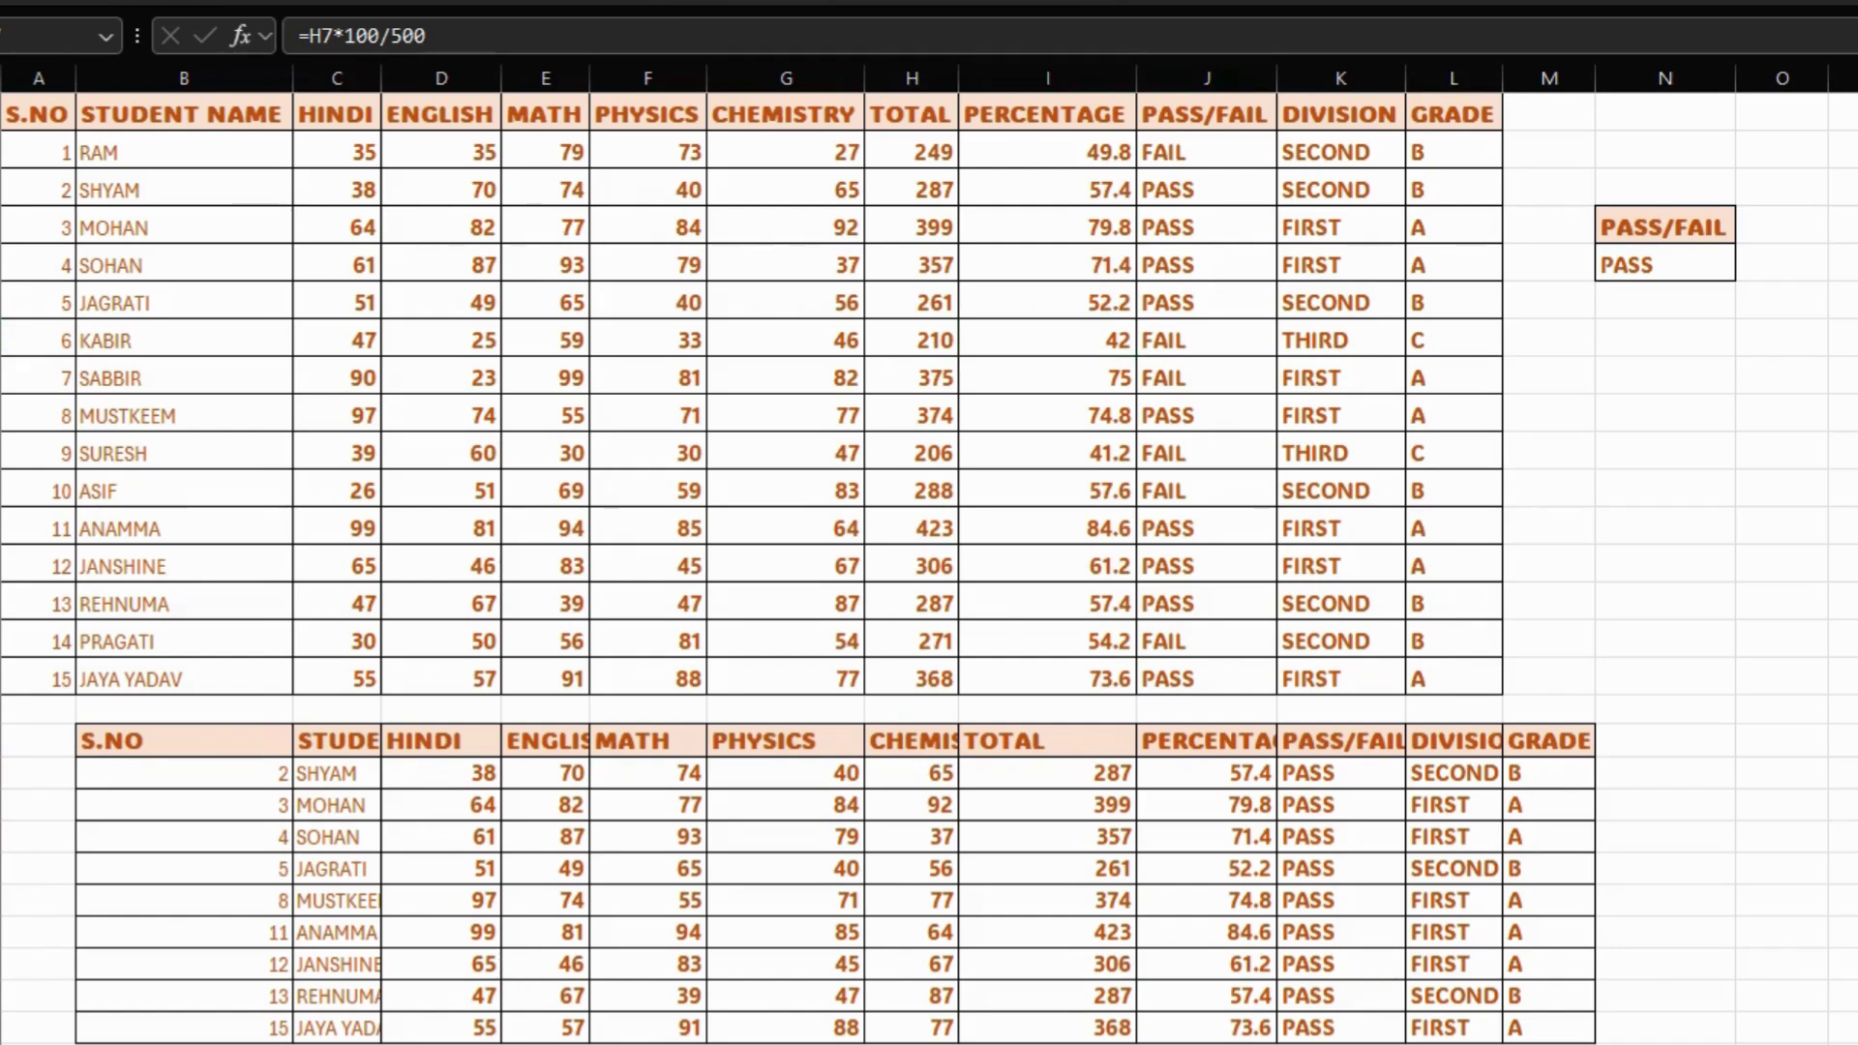